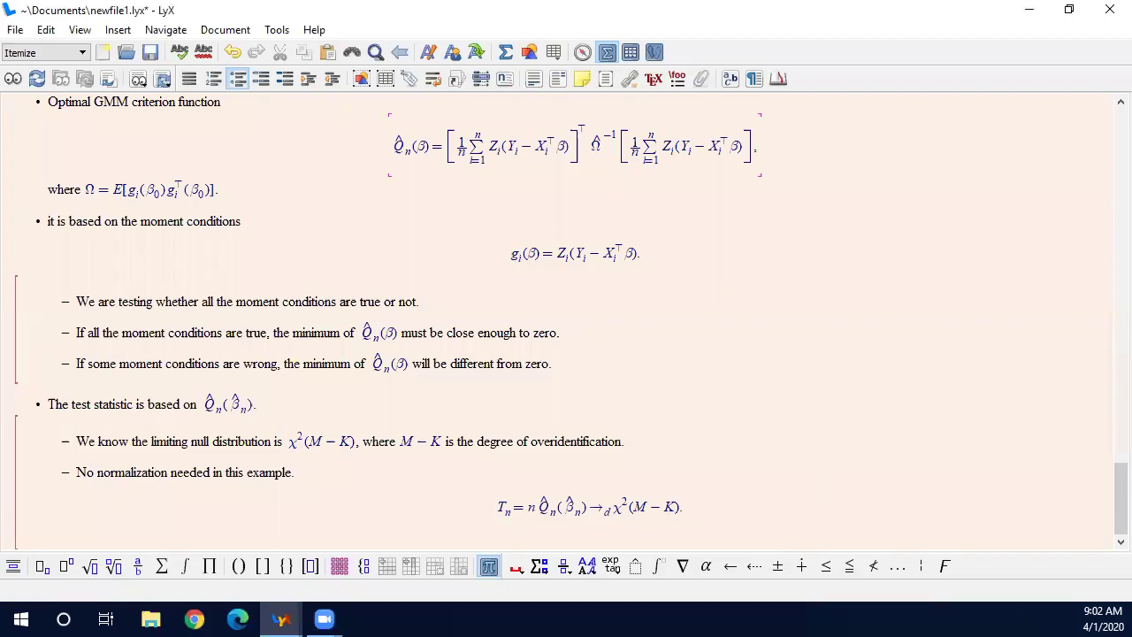
# - Add a new Section heading reading 'Endogeneity test or overidentification test'
pyautogui.press('Return')
pyautogui.press('Return')
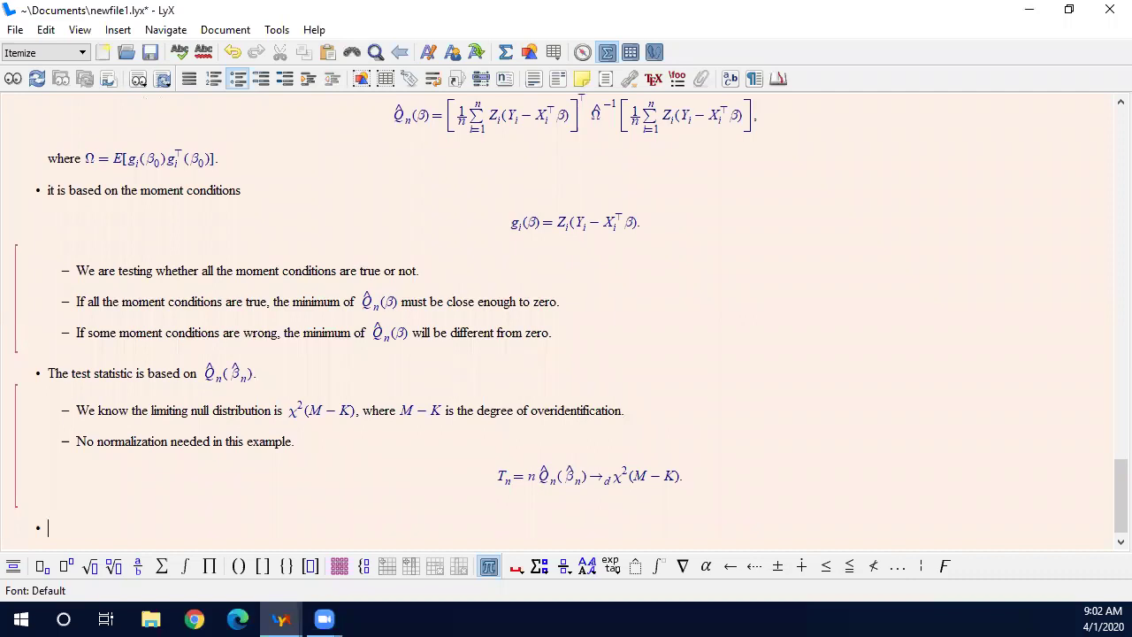
pyautogui.click(22, 52)
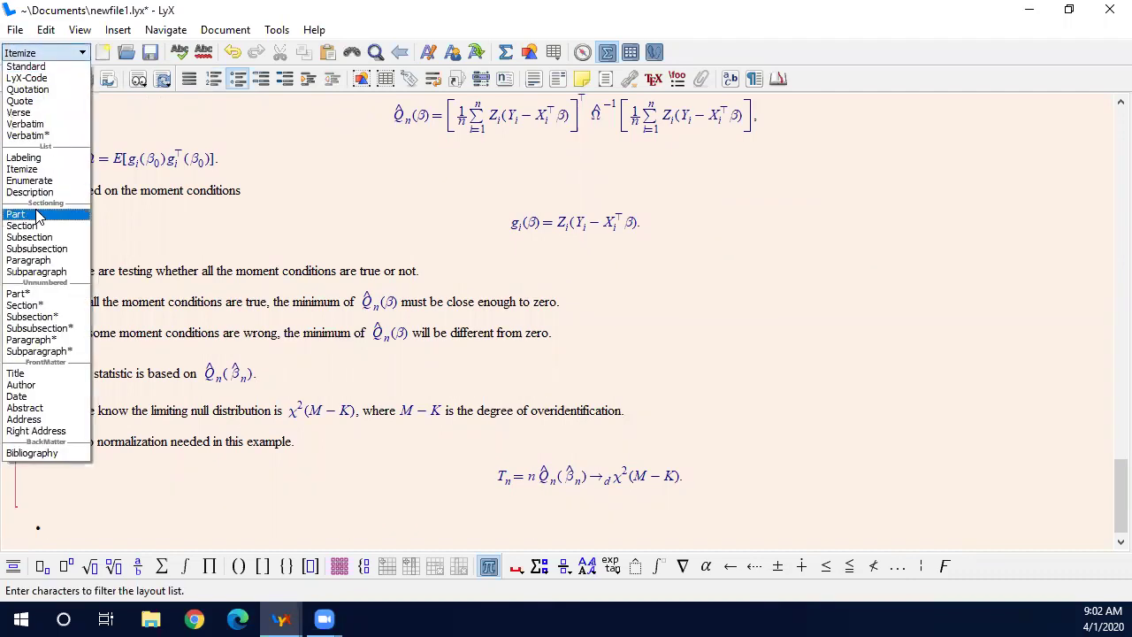
pyautogui.click(36, 227)
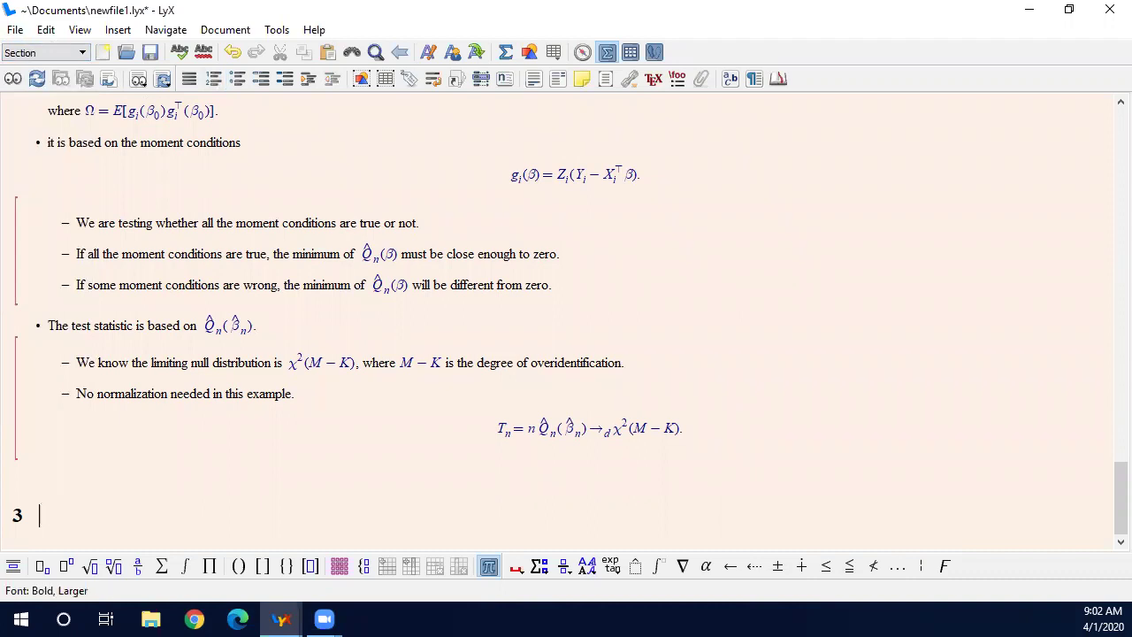
pyautogui.write('Endogeneity')
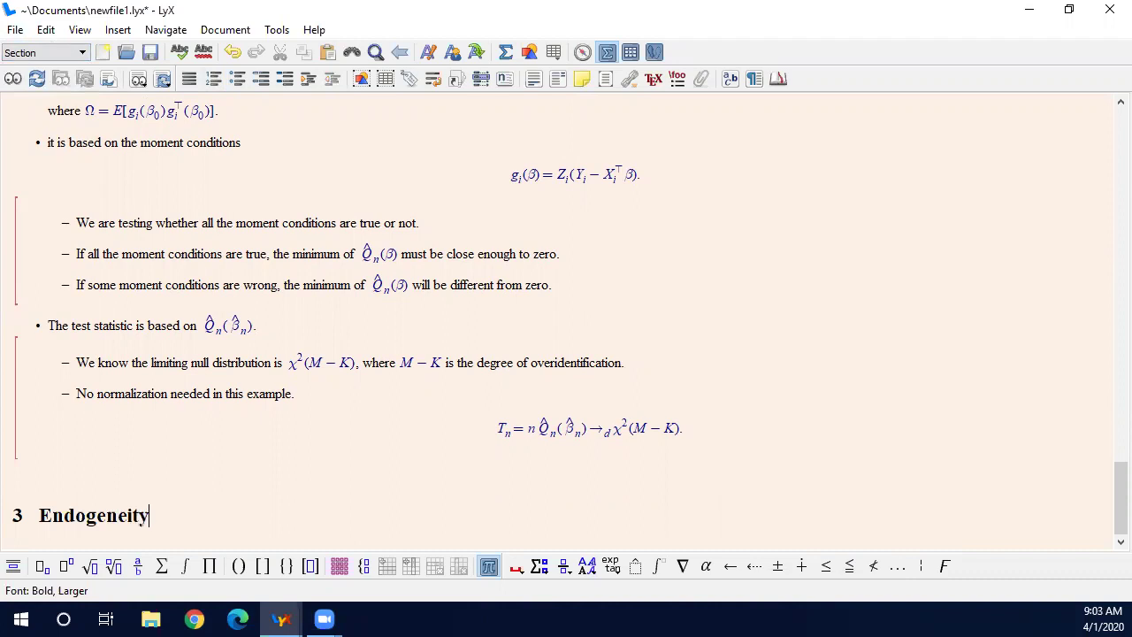
pyautogui.write(' test or overidentification te')
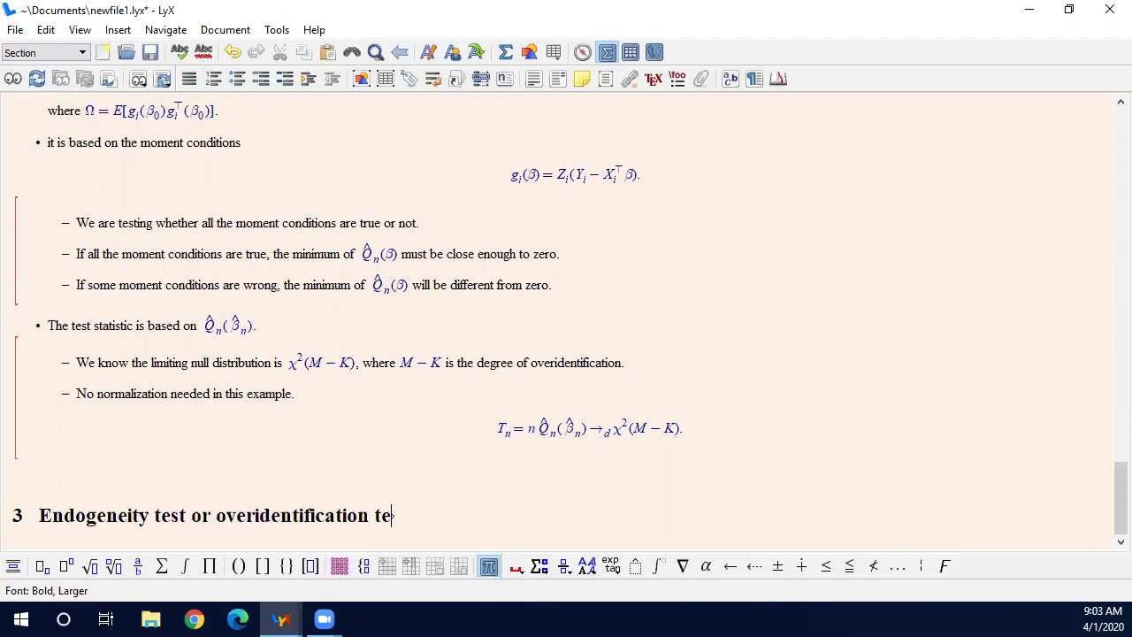
pyautogui.write('st')
# - Capitalize 'Overidentification' in the section heading
pyautogui.click(228, 515)
pyautogui.press('BackSpace')
pyautogui.write('O')
pyautogui.press('Right')
pyautogui.press('Right')
pyautogui.press('Right')
pyautogui.press('Right')
pyautogui.press('Right')
pyautogui.press('Right')
pyautogui.press('Right')
pyautogui.press('Right')
pyautogui.press('Right')
pyautogui.press('Right')
pyautogui.press('Right')
pyautogui.press('Right')
pyautogui.press('Right')
pyautogui.press('Right')
pyautogui.press('Right')
pyautogui.press('Right')
pyautogui.press('Right')
pyautogui.press('Right')
pyautogui.press('Right')
pyautogui.press('Right')
pyautogui.press('Right')
pyautogui.press('Right')
pyautogui.press('Left')
pyautogui.press('Left')
pyautogui.press('Left')
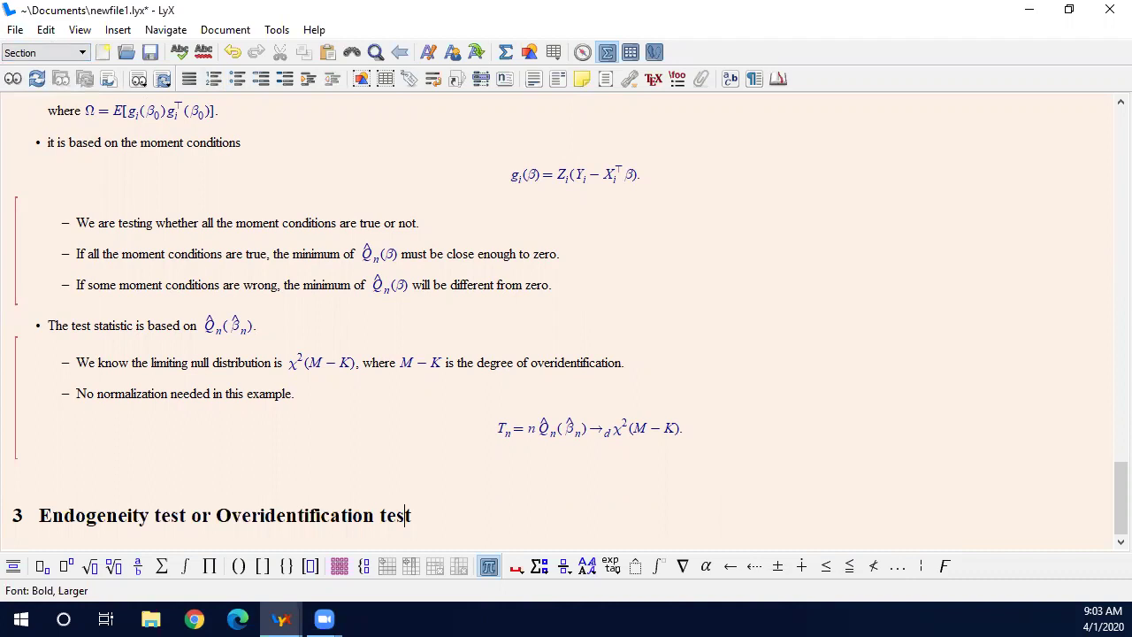
pyautogui.press('Left')
pyautogui.press('Left')
pyautogui.press('Left')
pyautogui.press('Left')
pyautogui.press('Left')
pyautogui.press('Left')
pyautogui.press('Left')
pyautogui.press('Left')
pyautogui.press('Left')
pyautogui.press('Left')
pyautogui.press('Left')
pyautogui.press('Left')
pyautogui.press('Left')
pyautogui.press('Left')
pyautogui.press('Left')
pyautogui.press('Left')
pyautogui.press('Left')
pyautogui.press('Left')
pyautogui.press('Left')
pyautogui.press('Left')
# - Prefix the heading with 'choice of IV/exogenous variables (', close the parenthesis, and start a bullet list
pyautogui.write('choice of IV')
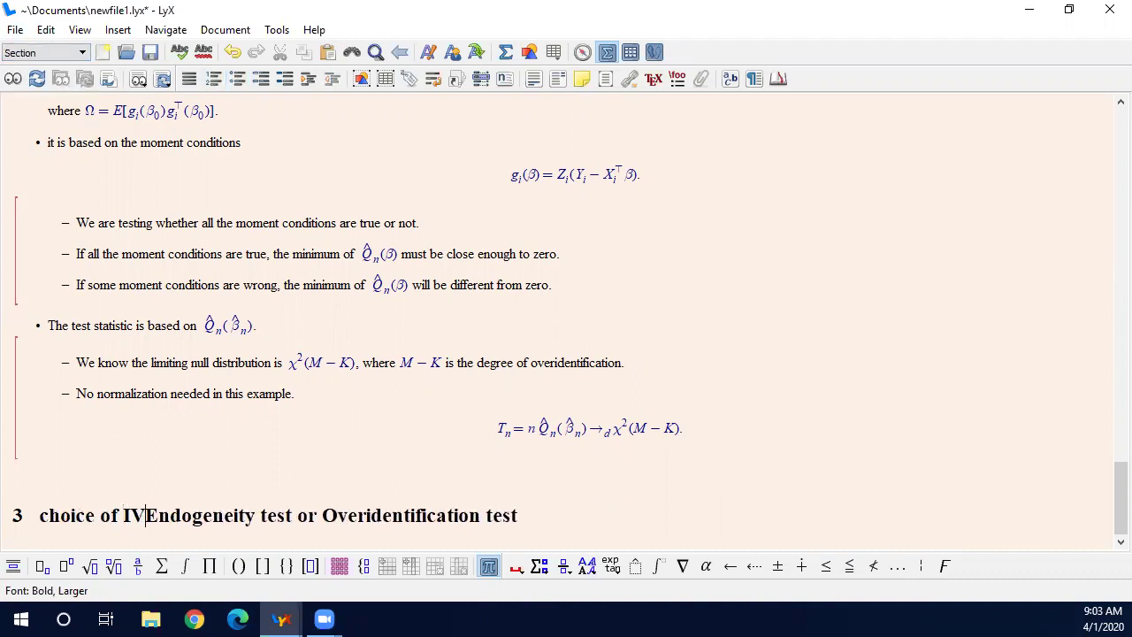
pyautogui.write('/exogenEndogeneity te')
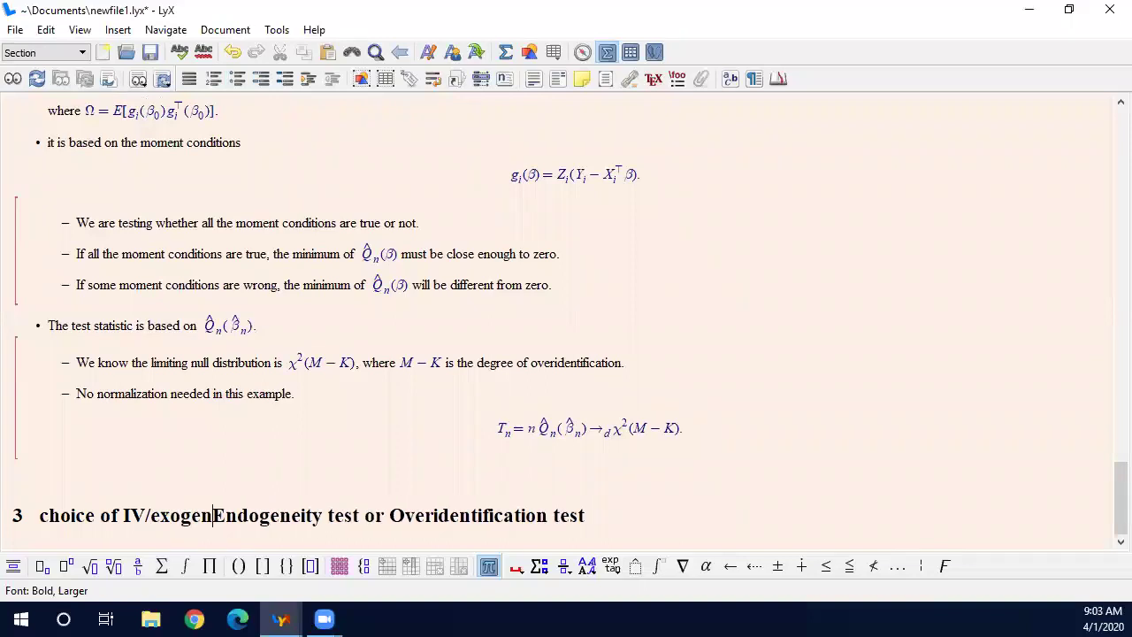
pyautogui.write('s')
pyautogui.press('BackSpace')
pyautogui.write('e')
pyautogui.press('BackSpace')
pyautogui.write('ous variable')
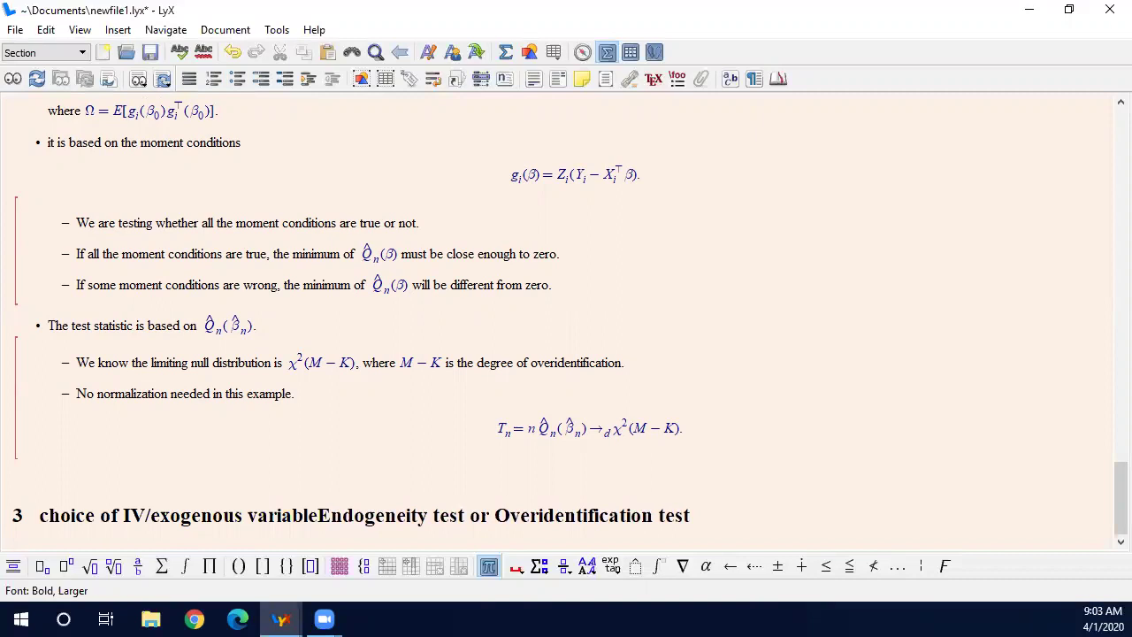
pyautogui.write('s (')
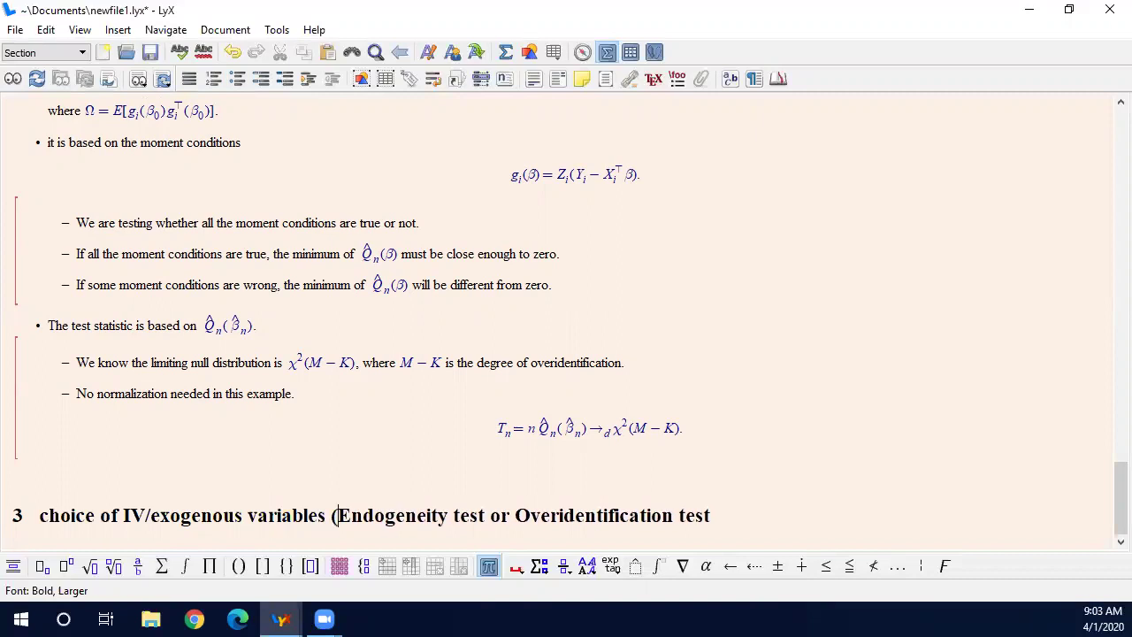
pyautogui.click(839, 516)
pyautogui.write(')')
pyautogui.press('Return')
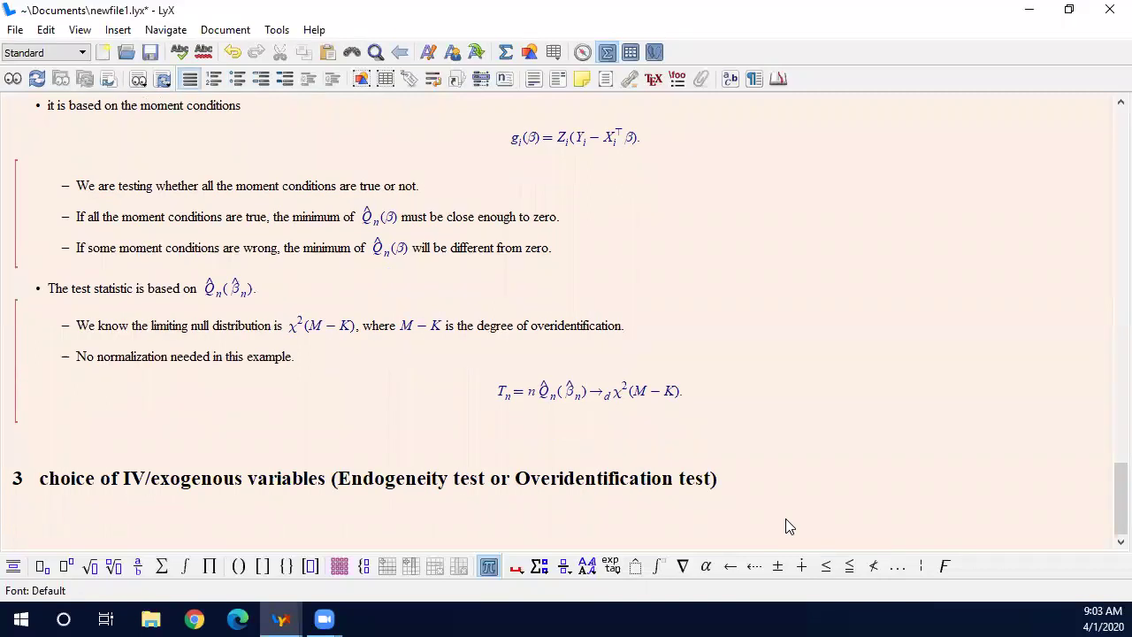
pyautogui.click(237, 79)
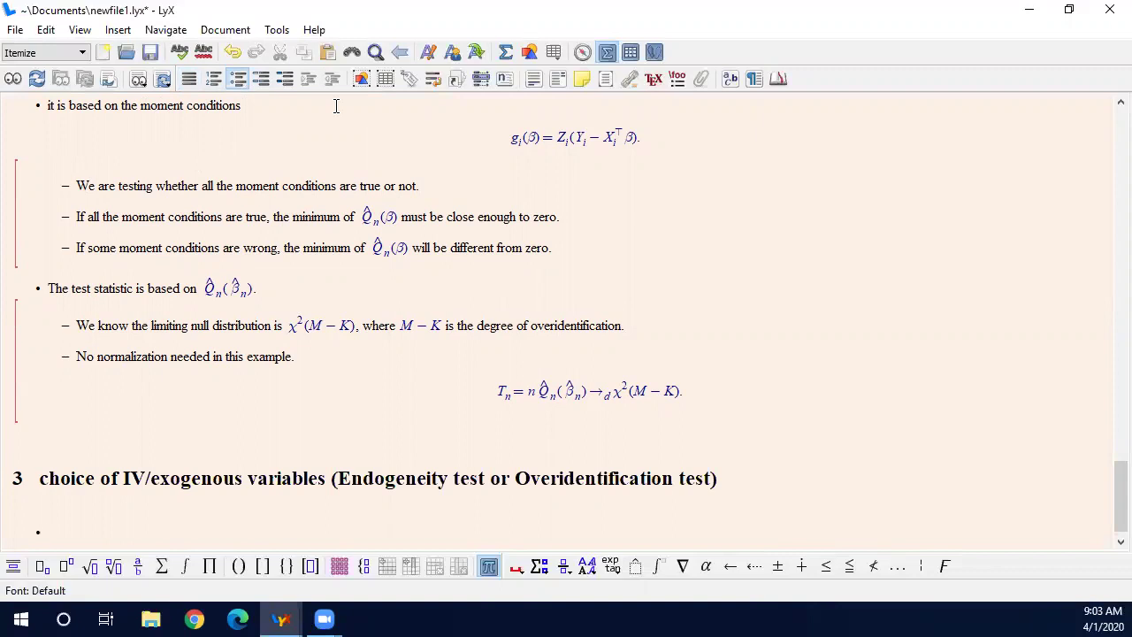
# - Type the bullet citing the author's lecture note "subset overidentification test" and "endogeneity test"
pyautogui.write("Based on Bruce Hansen's lectur")
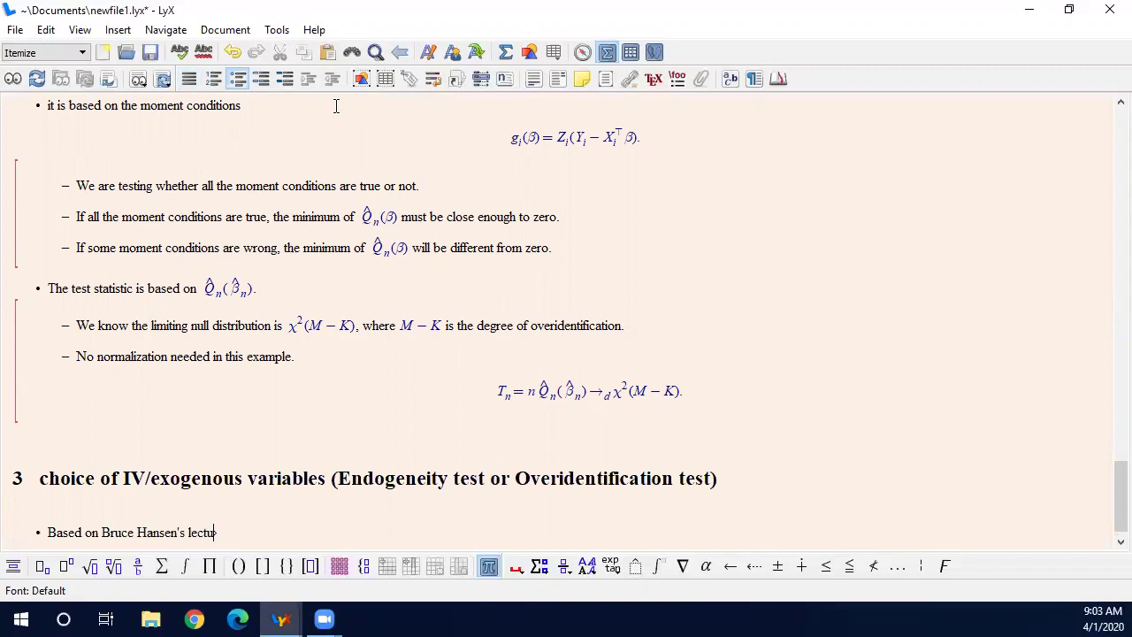
pyautogui.write('e note "subset overidentification ')
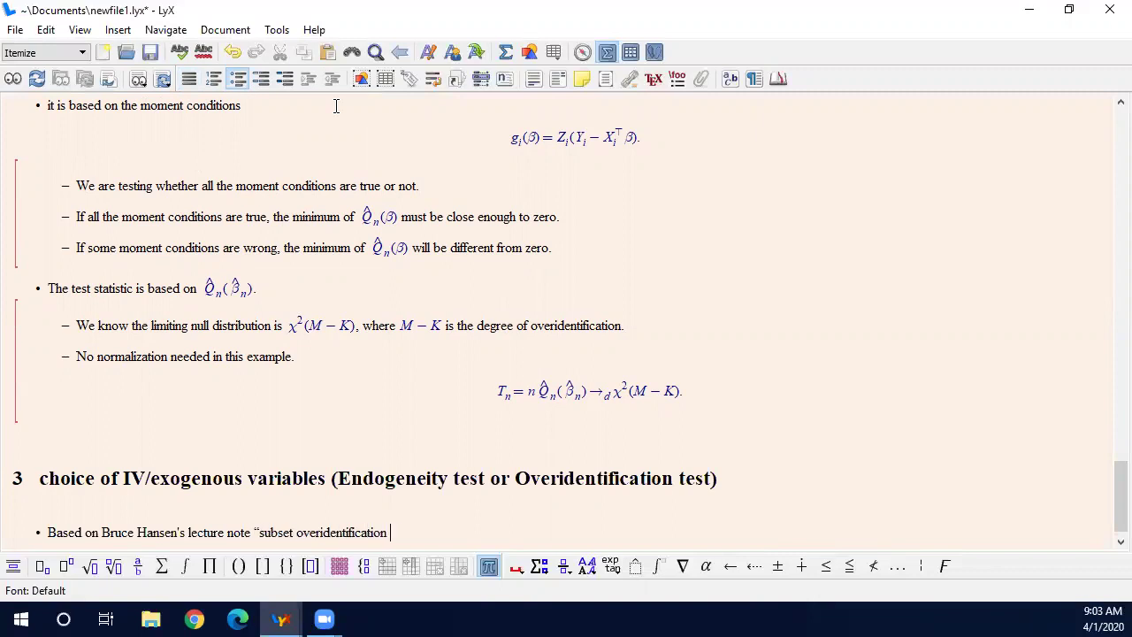
pyautogui.write('test"')
pyautogui.write(' and "endogeneity t')
pyautogui.write('est"')
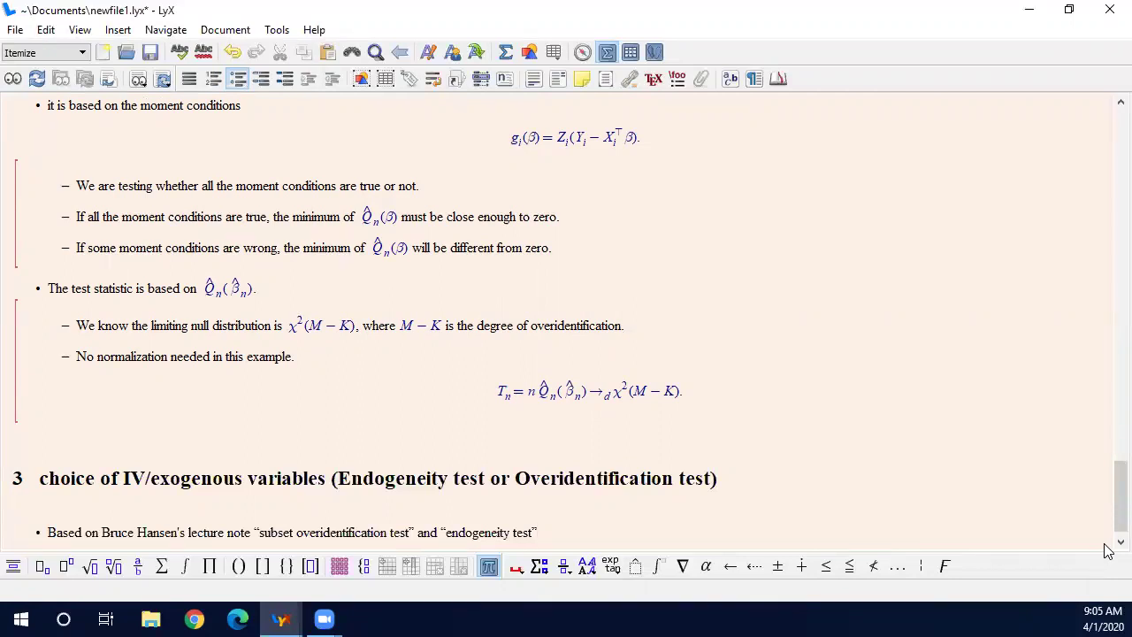
# - Add a 'Consider' bullet with the displayed equation Y_i = X_i^⊤β + ε_i
pyautogui.press('Return')
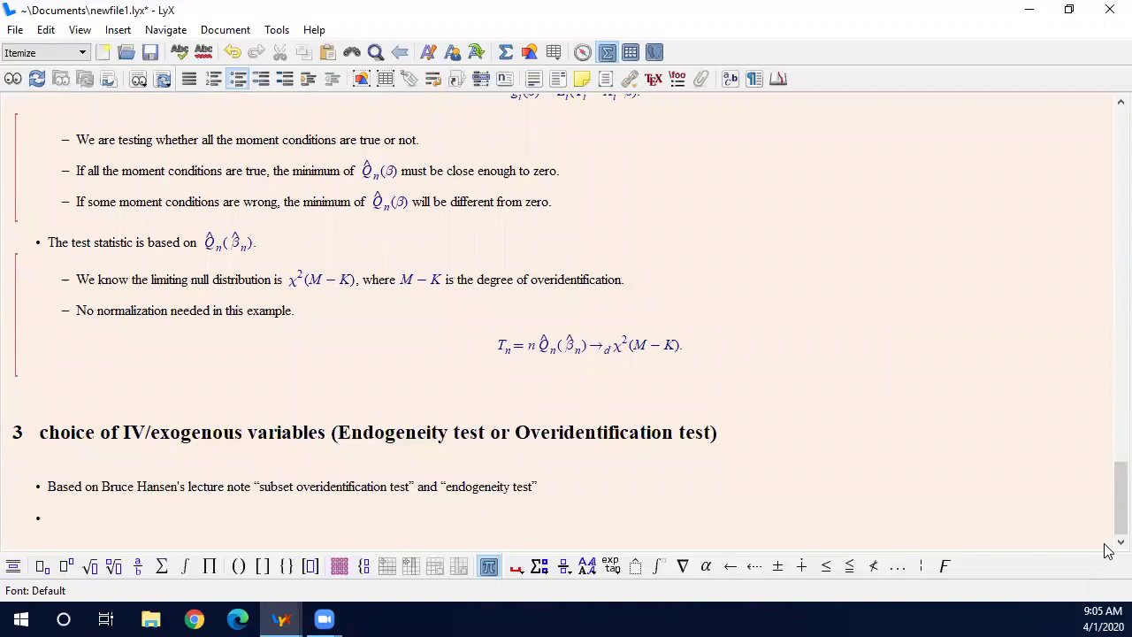
pyautogui.write('Consider')
pyautogui.hotkey('ctrl', 'shift', 'm')
pyautogui.write('Y_i=X_i')
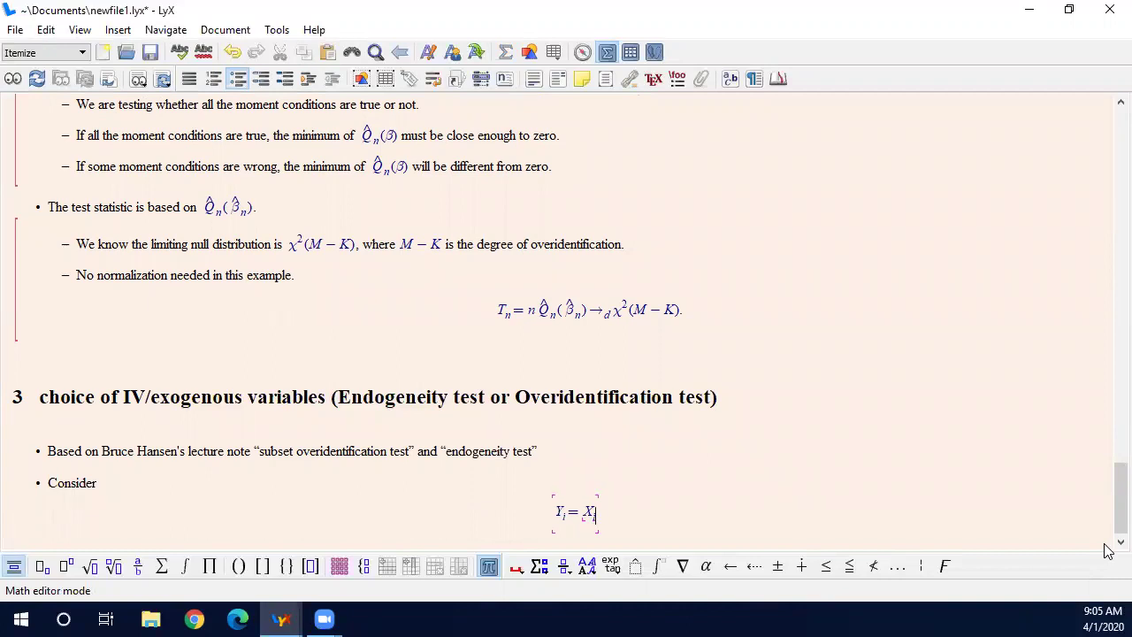
pyautogui.write('^\\top \\beta+\\varepsi')
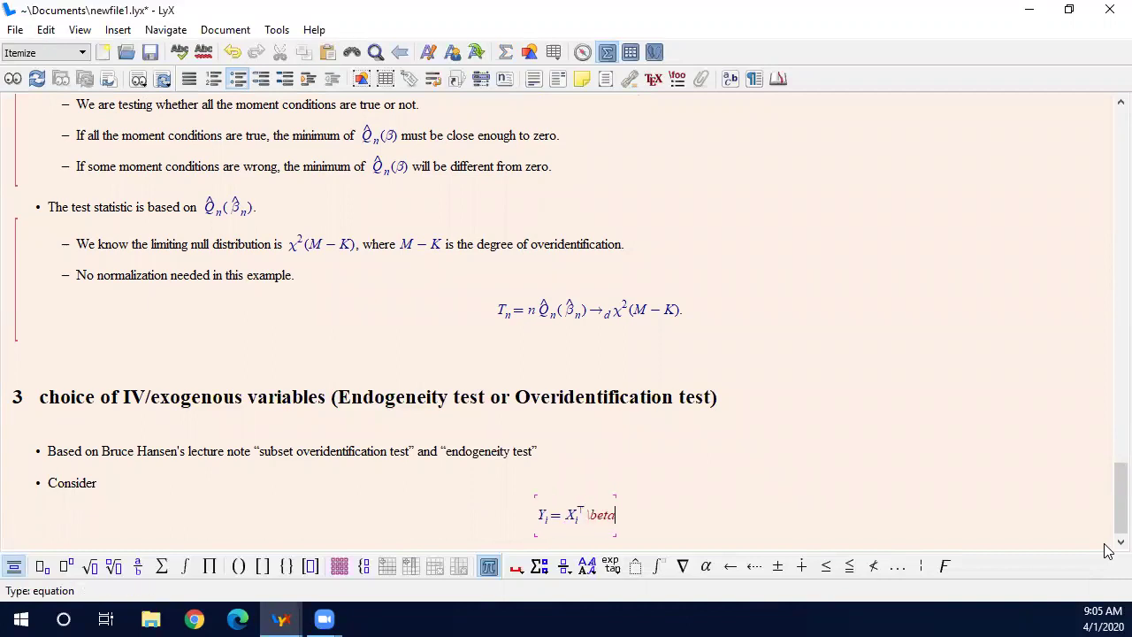
pyautogui.write('lon _i')
pyautogui.press('Right')
pyautogui.press('Right')
pyautogui.press('Return')
pyautogui.press('BackSpace')
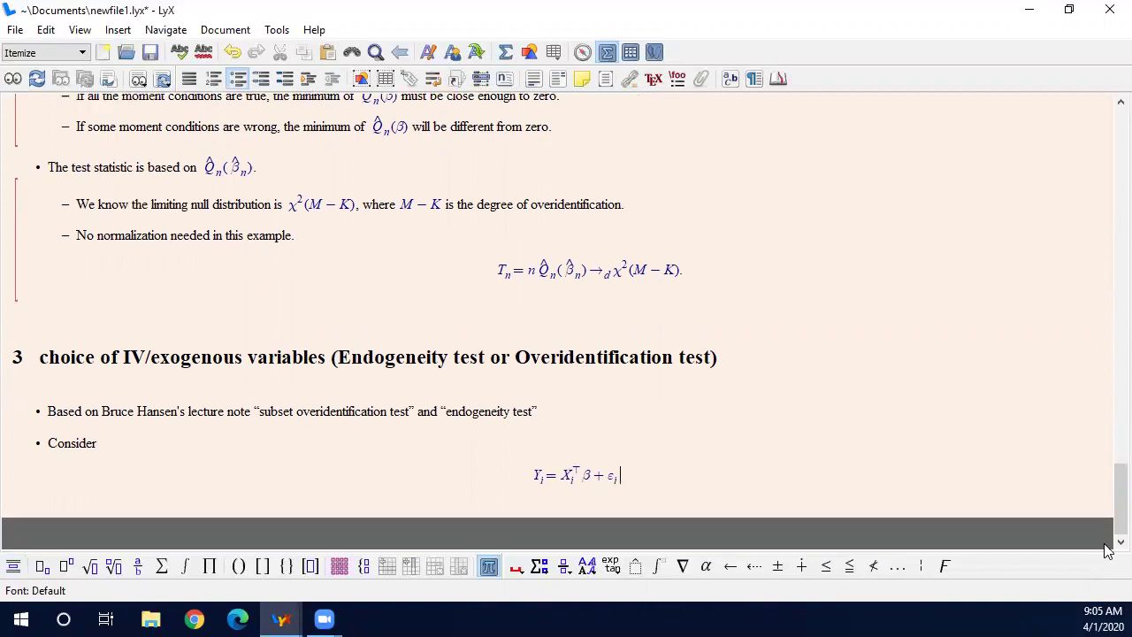
# - Add the bullet 'Suppose that there are two types of instruments: Z_ai and Z_bi'
pyautogui.press('Return')
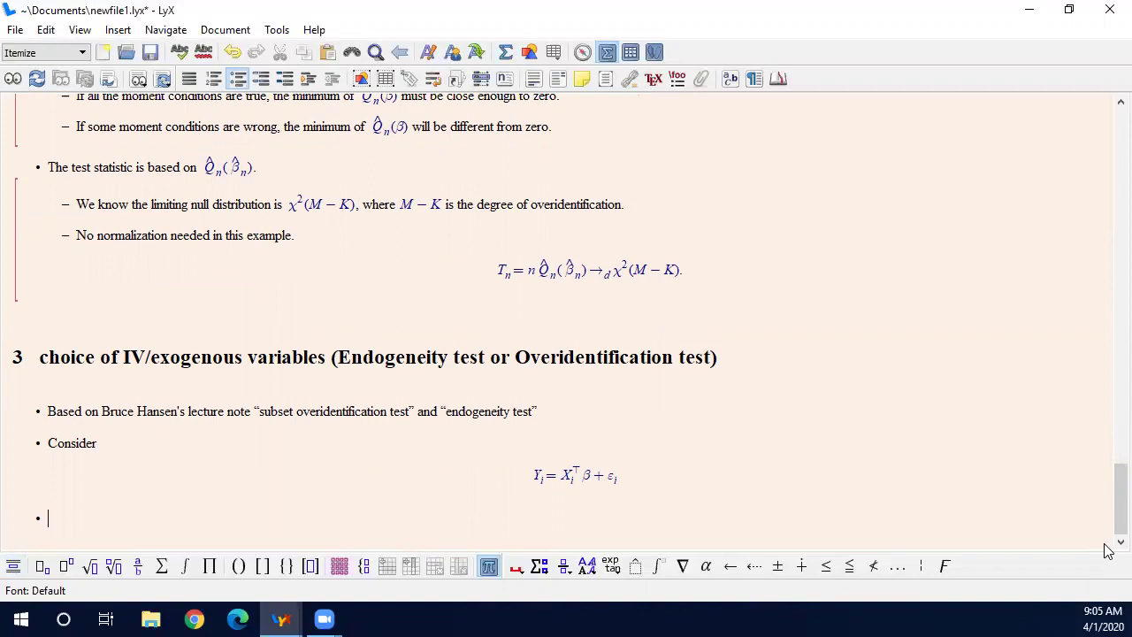
pyautogui.write('Suppose that there a')
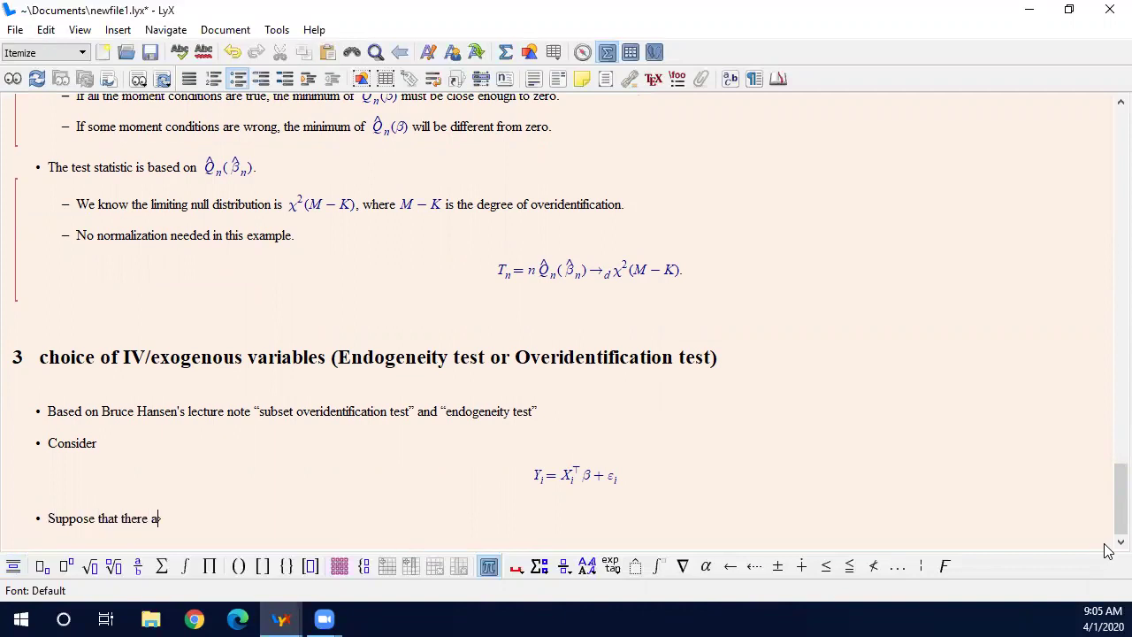
pyautogui.write('re two types of instruments:')
pyautogui.hotkey('ctrl', 'm')
pyautogui.write('Z_ai')
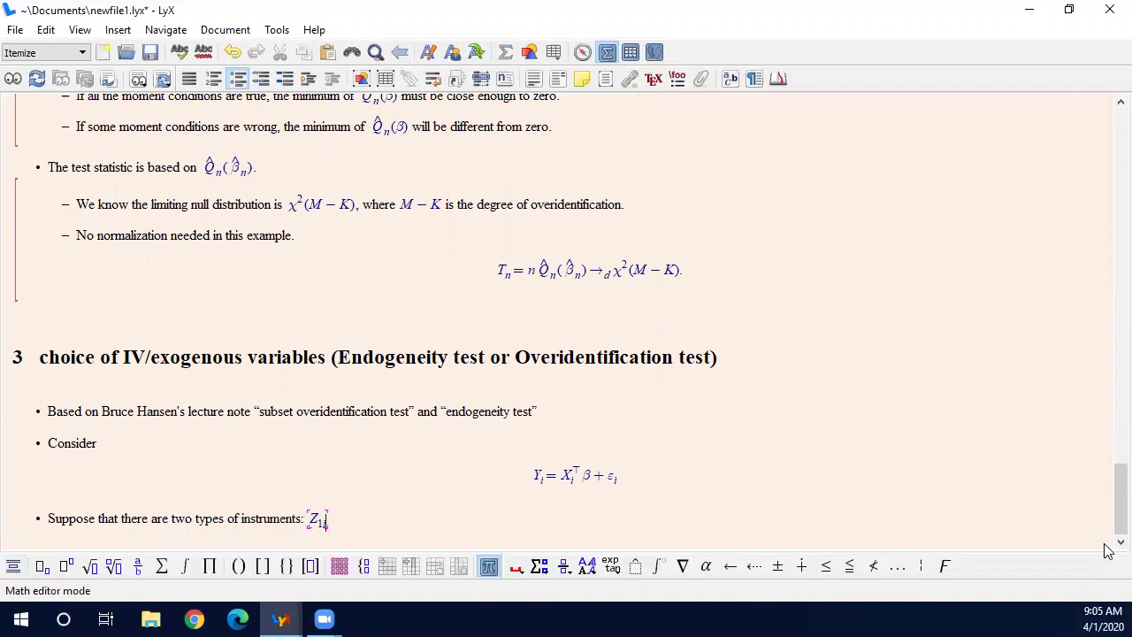
pyautogui.press('Right')
pyautogui.press('Right')
pyautogui.write('and')
pyautogui.hotkey('ctrl', 'm')
pyautogui.write('Z_bi')
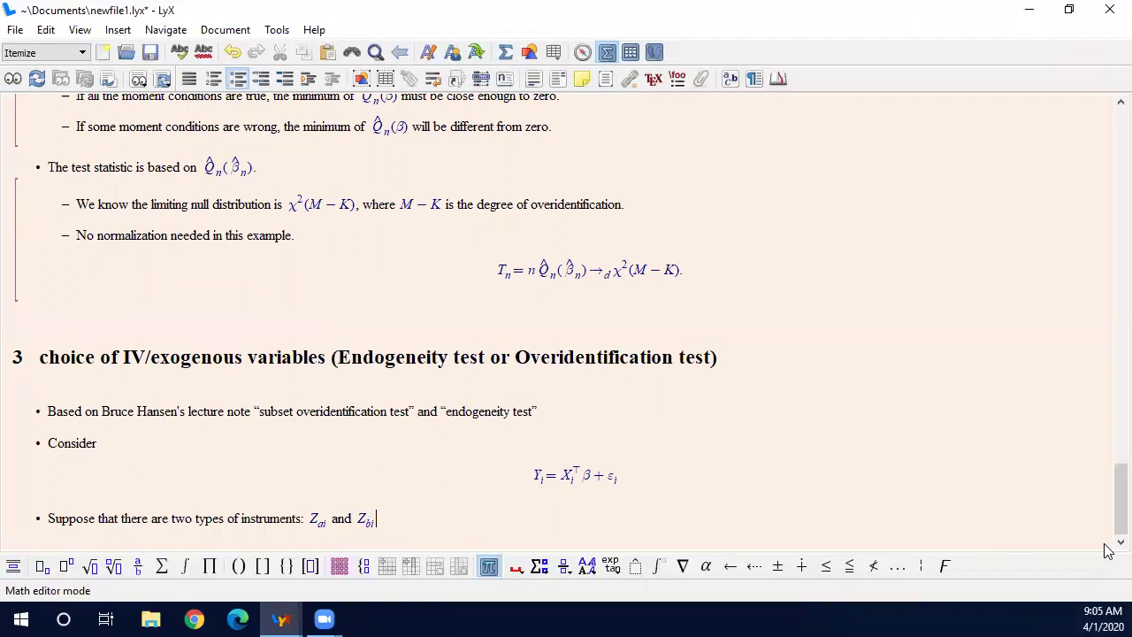
pyautogui.press('Right')
pyautogui.press('Right')
# - Add a nested sub-point 'Z_a is certainly exogenous.'
pyautogui.press('Return')
pyautogui.press('Tab')
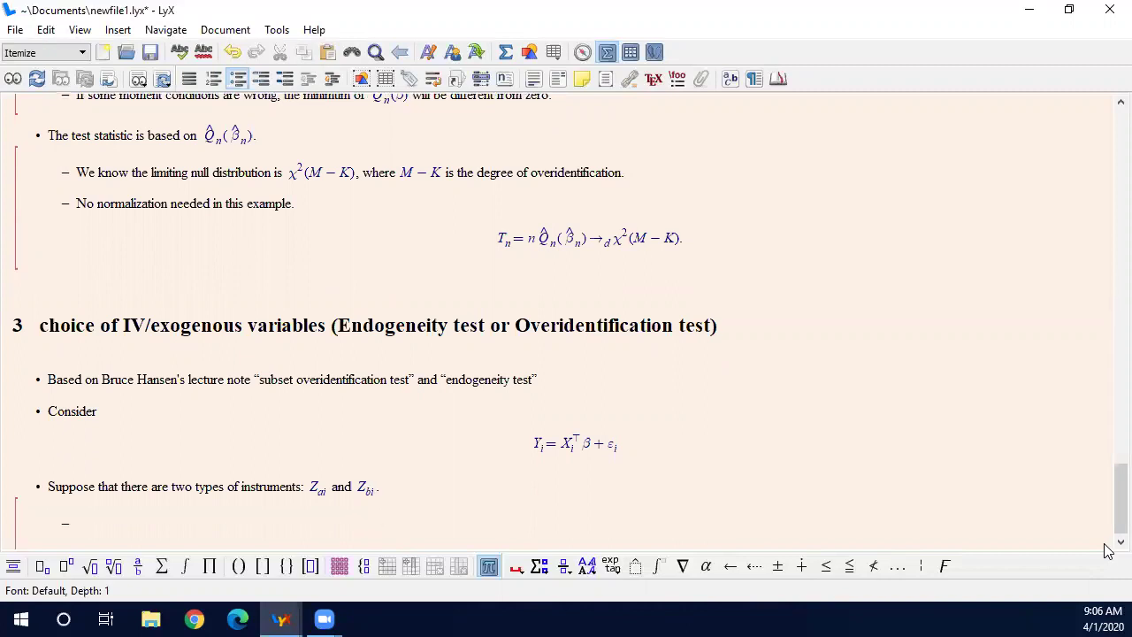
pyautogui.hotkey('ctrl', 'm')
pyautogui.write('Z_a')
pyautogui.press('Right')
pyautogui.press('Right')
pyautogui.write('is certainly exogenous.')
# - Add the sub-point 'Z_b is uncertain. We are testing whether Z_b is exogenous or not.'
pyautogui.press('Return')
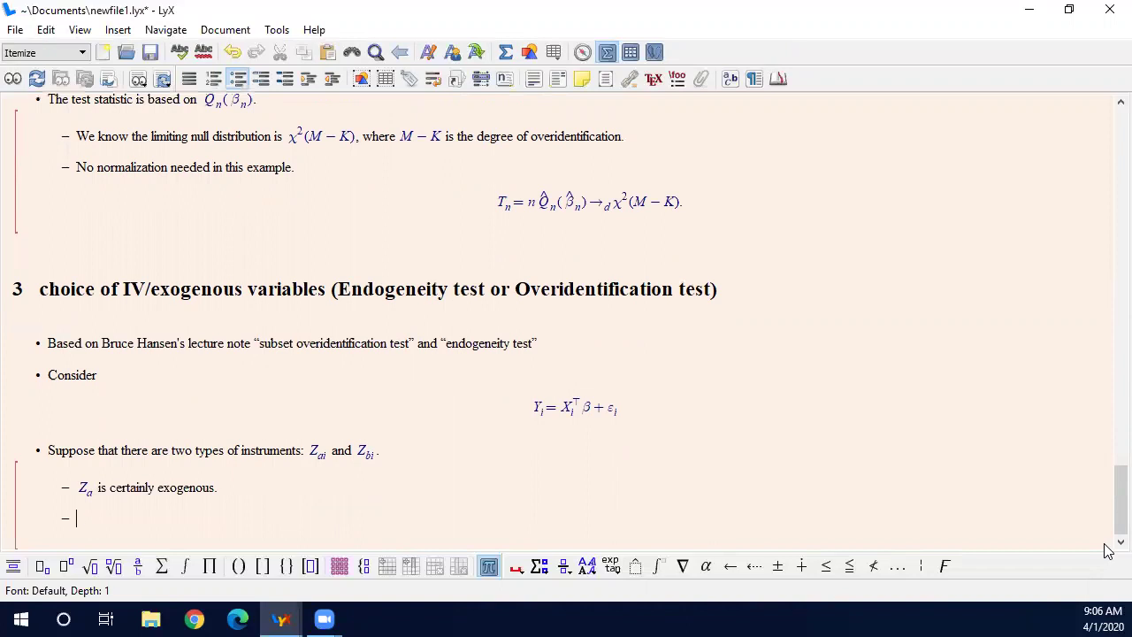
pyautogui.hotkey('ctrl', 'm')
pyautogui.write('Z_b')
pyautogui.press('Right')
pyautogui.press('Right')
pyautogui.write('is u')
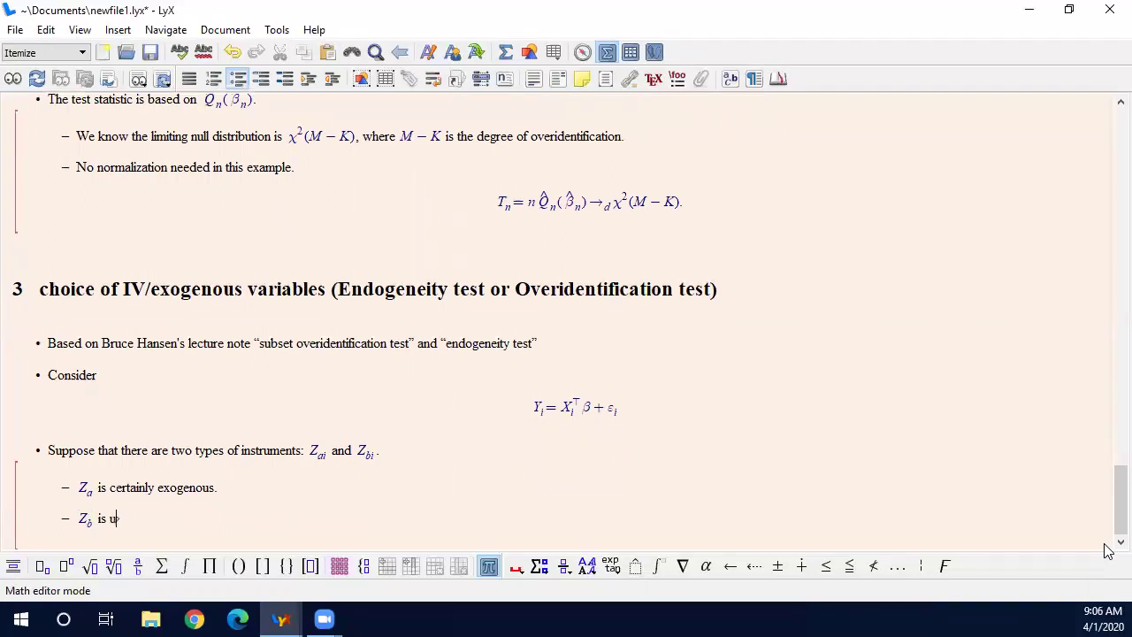
pyautogui.write('ncertain. ')
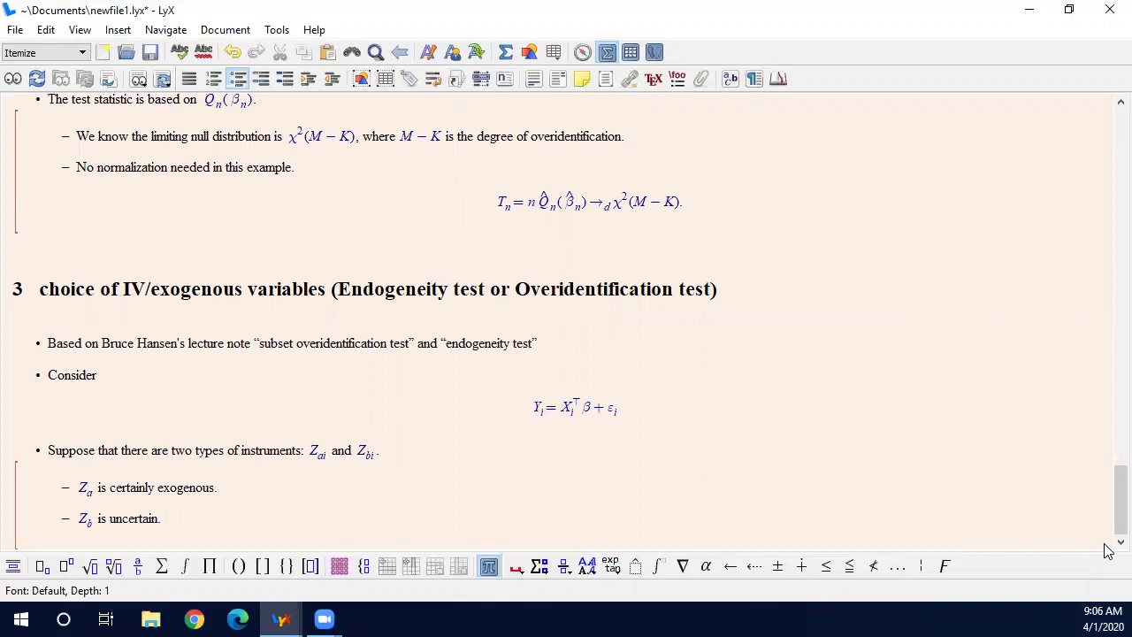
pyautogui.write('We are testing whether')
pyautogui.hotkey('ctrl', 'm')
pyautogui.write('Z_b')
pyautogui.press('Right')
pyautogui.press('Right')
pyautogui.write('is exogenous or not.')
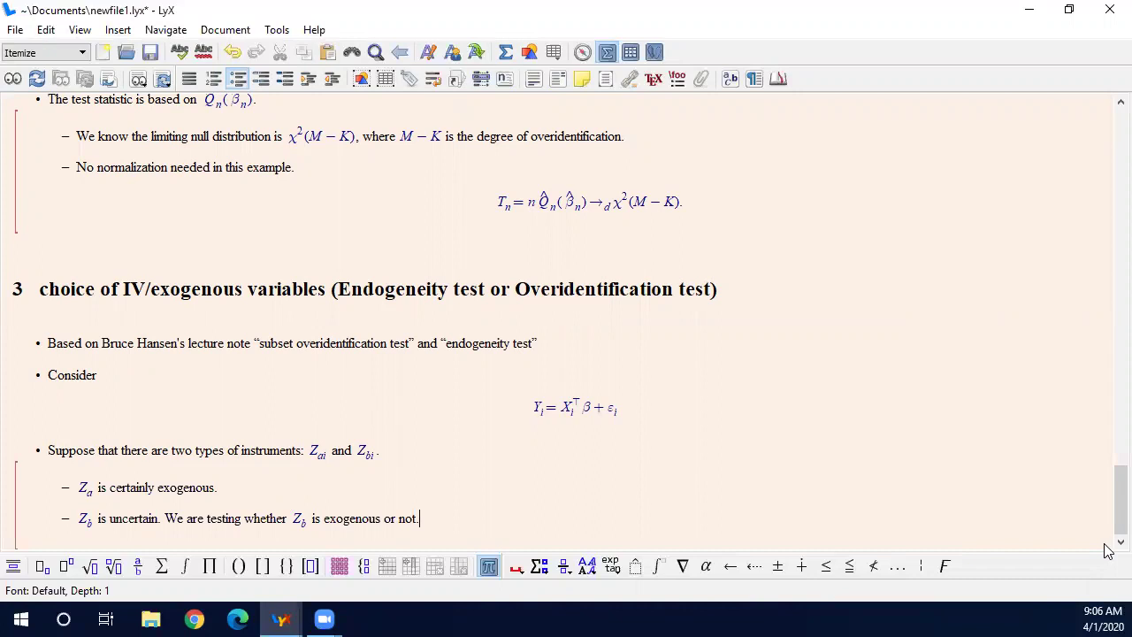
# - Add a top-level bullet titled 'Example 1) Endogeneity test'
pyautogui.press('Return')
pyautogui.press('Return')
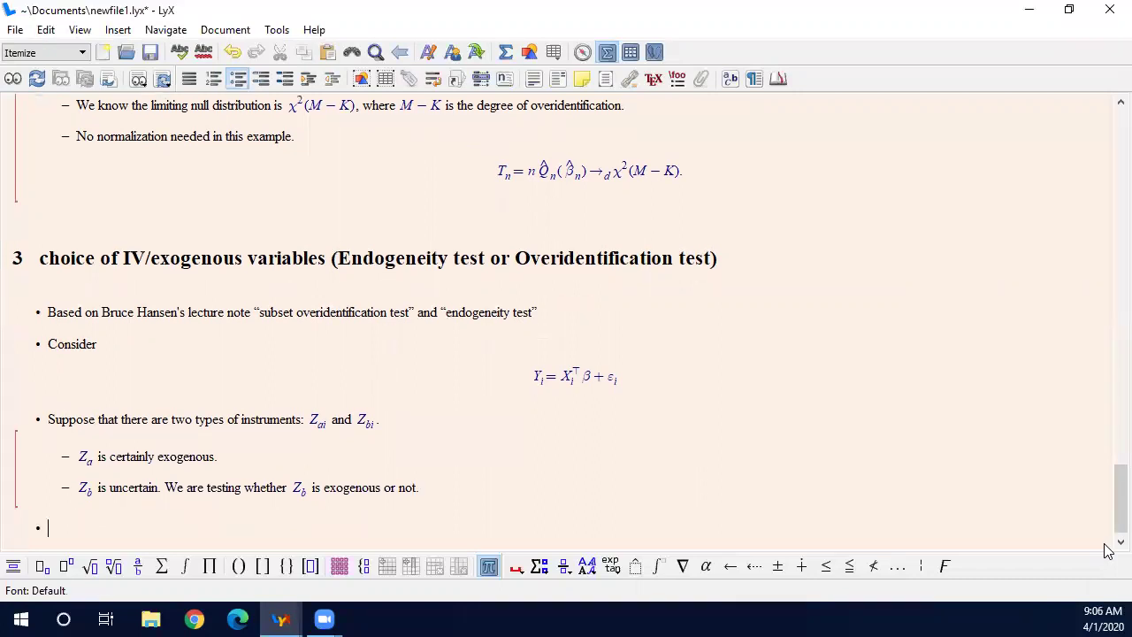
pyautogui.write('Examp')
pyautogui.write('le')
pyautogui.write(' 1) ')
pyautogui.write('Exogene')
pyautogui.write('ity test')
pyautogui.press('BackSpace')
pyautogui.press('BackSpace')
pyautogui.press('BackSpace')
pyautogui.press('BackSpace')
pyautogui.press('BackSpace')
pyautogui.press('BackSpace')
pyautogui.press('BackSpace')
pyautogui.press('BackSpace')
pyautogui.press('BackSpace')
pyautogui.press('BackSpace')
pyautogui.press('BackSpace')
pyautogui.press('BackSpace')
pyautogui.press('BackSpace')
pyautogui.write('doegen')
pyautogui.press('BackSpace')
pyautogui.press('BackSpace')
pyautogui.press('BackSpace')
pyautogui.press('BackSpace')
pyautogui.press('BackSpace')
pyautogui.press('BackSpace')
pyautogui.write('ndogeneity test')
# - Start a nested item: 'If X_i = (X_1i, X_2i) and X_1i is certainly exogenous but'
pyautogui.press('Return')
pyautogui.press('Tab')
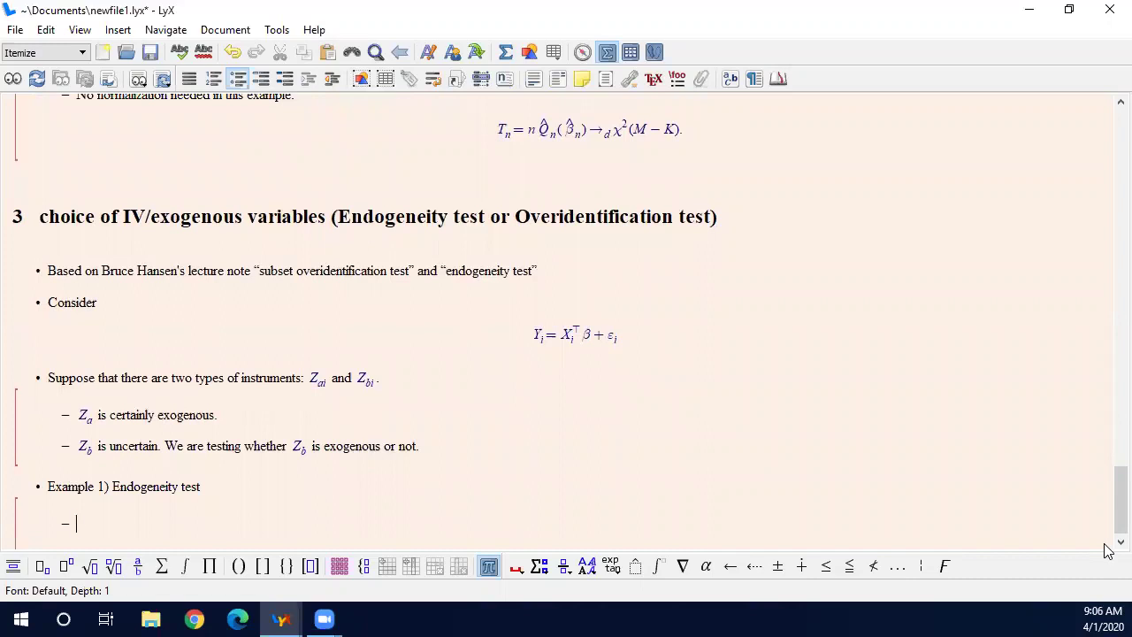
pyautogui.write('If')
pyautogui.hotkey('ctrl', 'm')
pyautogui.write('X_')
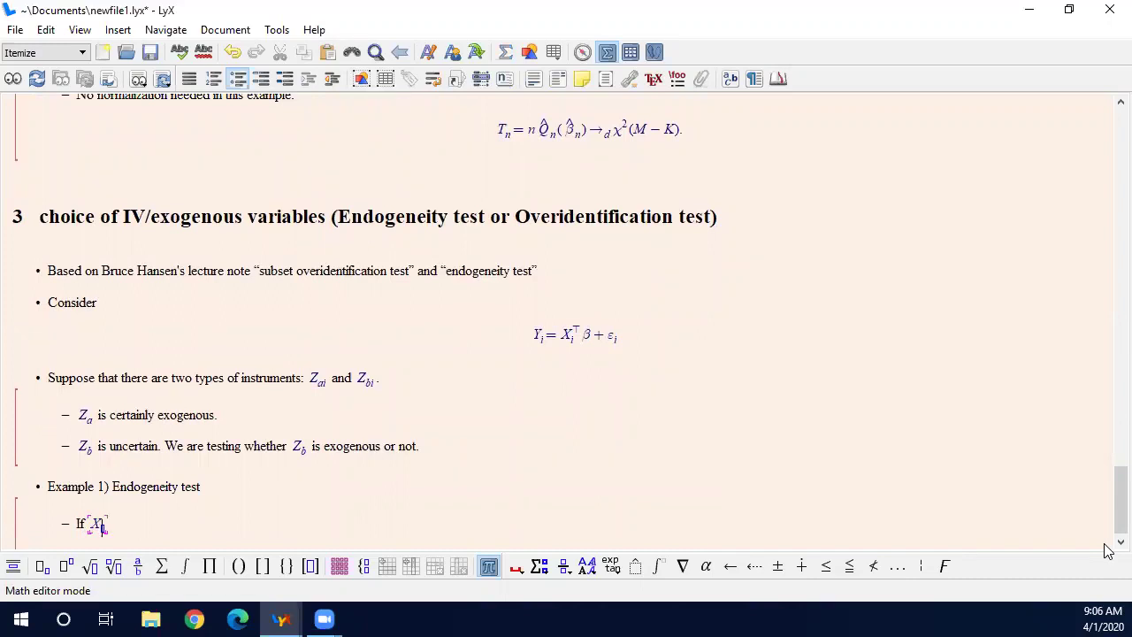
pyautogui.write('i =(X_1i,')
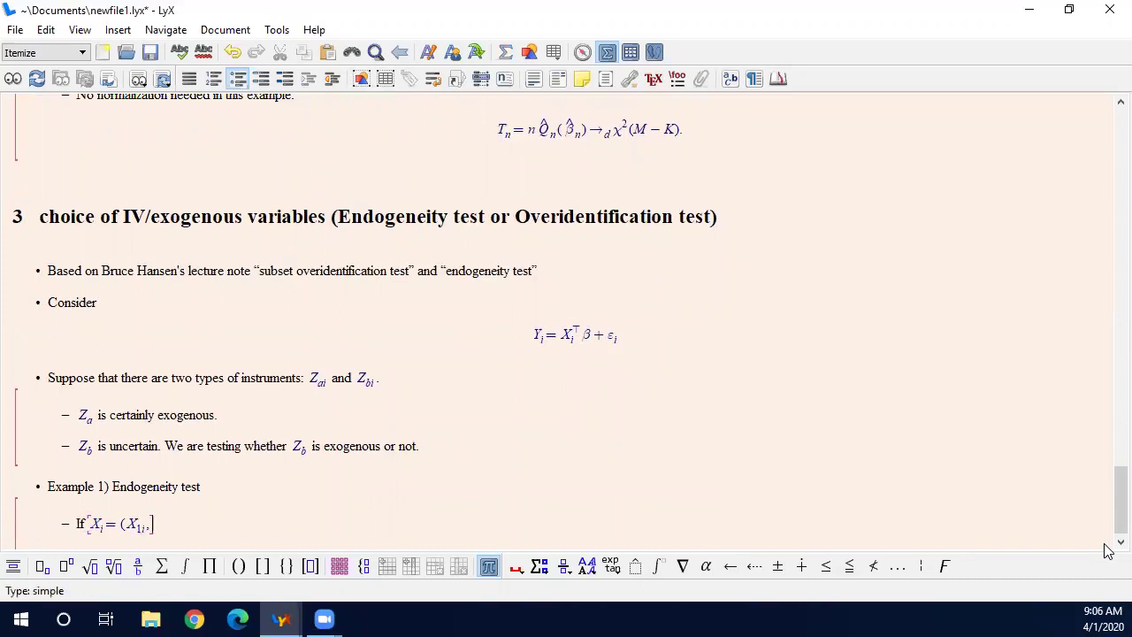
pyautogui.write('X_2i)')
pyautogui.press('Right')
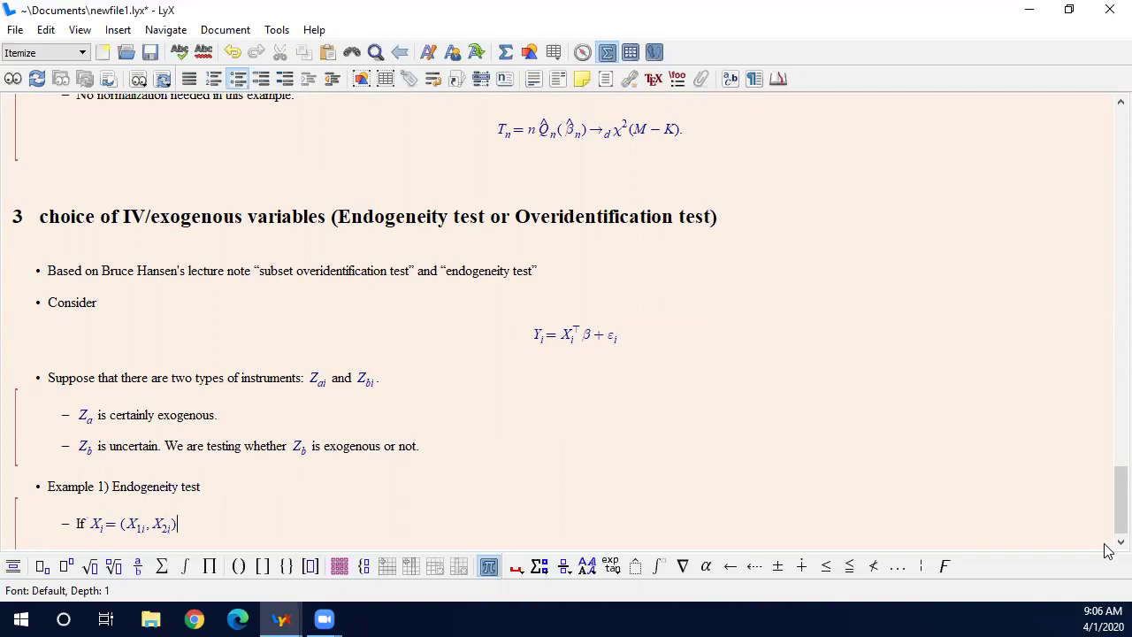
pyautogui.write('and')
pyautogui.hotkey('ctrl', 'm')
pyautogui.write('X_1i')
pyautogui.press('Right')
pyautogui.write('is certainly exogenous but')
# - Continue the item with 'X_2i is uncertain. Let Z_2i be instruments.'
pyautogui.hotkey('ctrl', 'm')
pyautogui.write('X_2i')
pyautogui.press('Right')
pyautogui.write('is uncertain. Let')
pyautogui.hotkey('ctrl', 'm')
pyautogui.write('Z_2i')
pyautogui.press('Right')
pyautogui.write('be ')
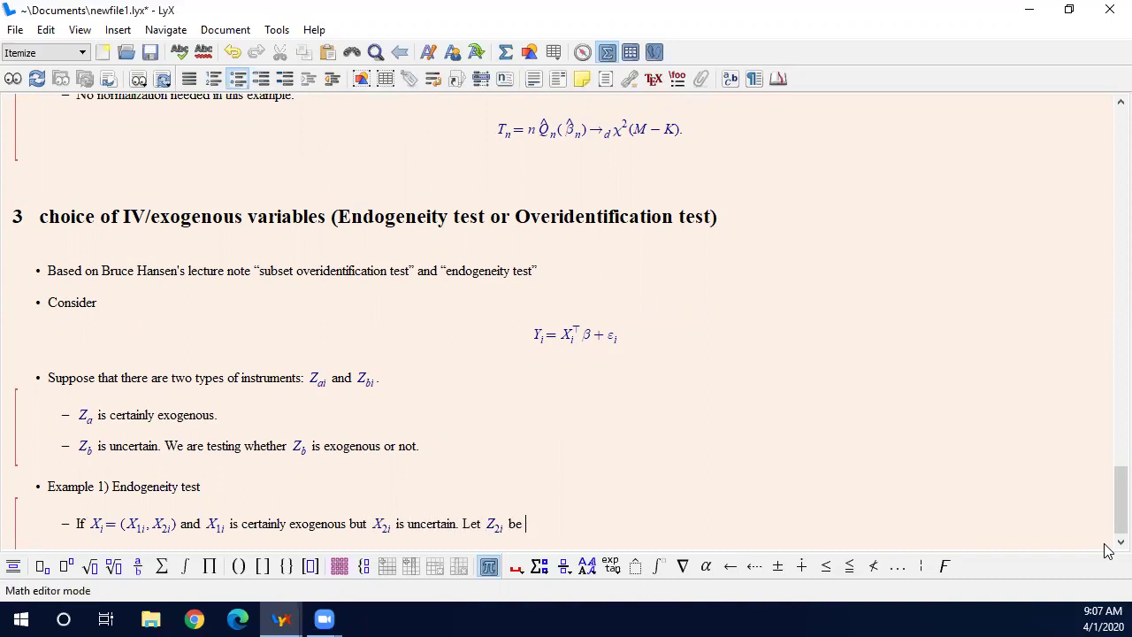
pyautogui.write('instru')
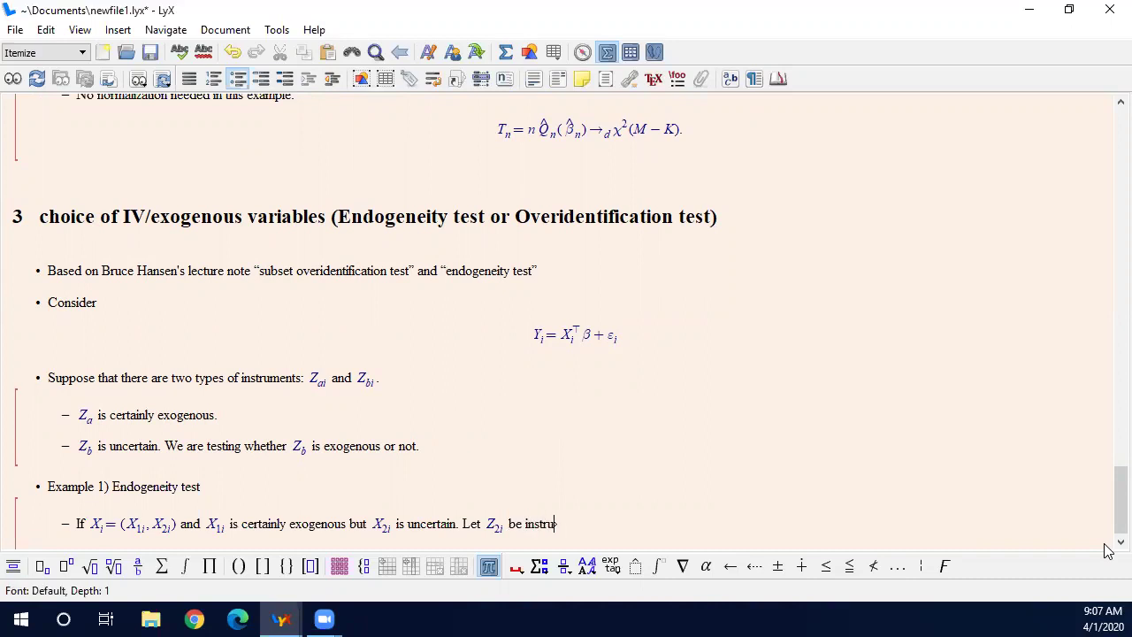
pyautogui.write('ments.')
# - Display the equation Z_ai = (X_{1i}, Z_{2i}) below the sentence
pyautogui.hotkey('ctrl', 'shift', 'm')
pyautogui.write('Z_')
pyautogui.write('ai')
pyautogui.press('Right')
pyautogui.write('=(X_{1i')
pyautogui.press('Right')
pyautogui.write(',Z_{2i')
pyautogui.press('Right')
pyautogui.write(')')
# - Reword to 'certainly valid instruments' and add the second equation row Z_bi = X_2i
pyautogui.press('Up')
pyautogui.press('BackSpace')
pyautogui.write('certainly ')
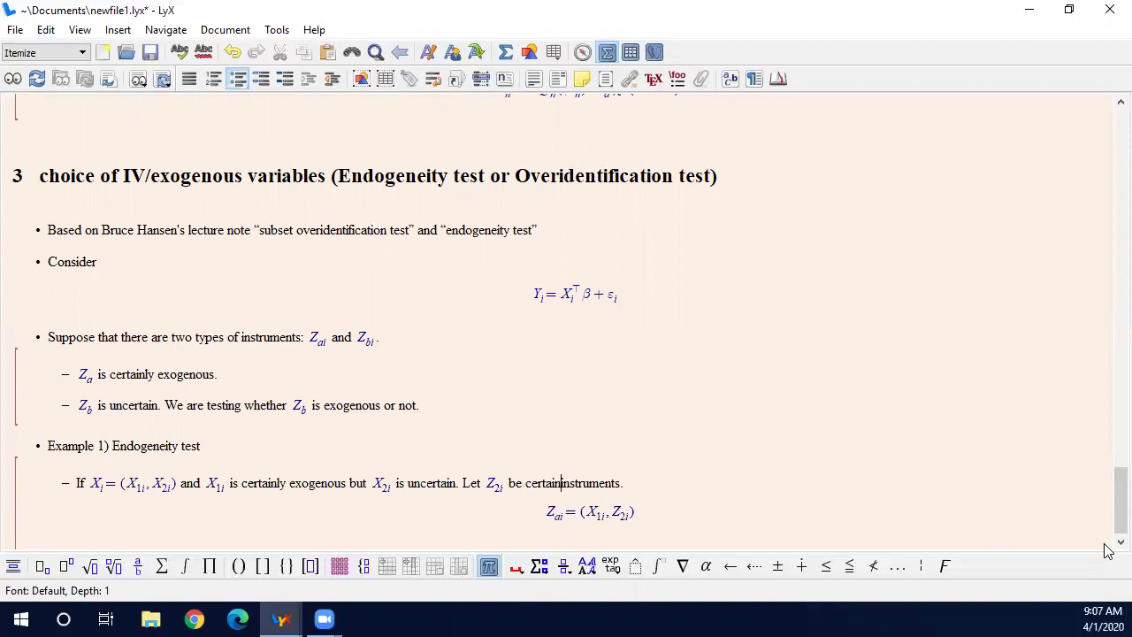
pyautogui.write(' valid')
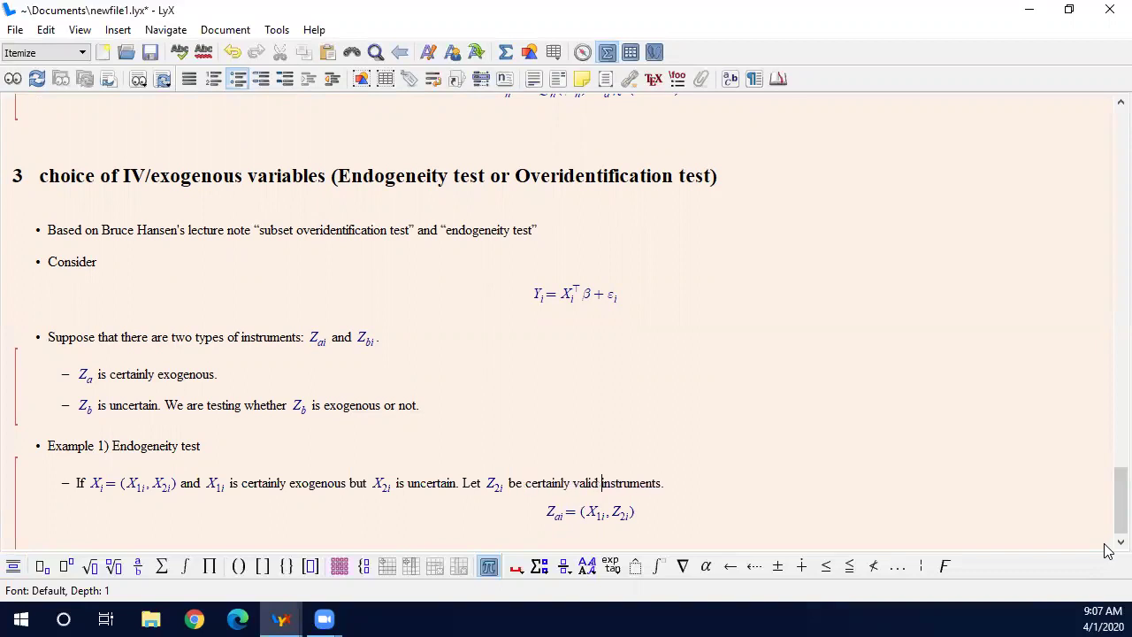
pyautogui.press('Down')
pyautogui.press('Right')
pyautogui.press('Right')
pyautogui.press('Right')
pyautogui.press('Right')
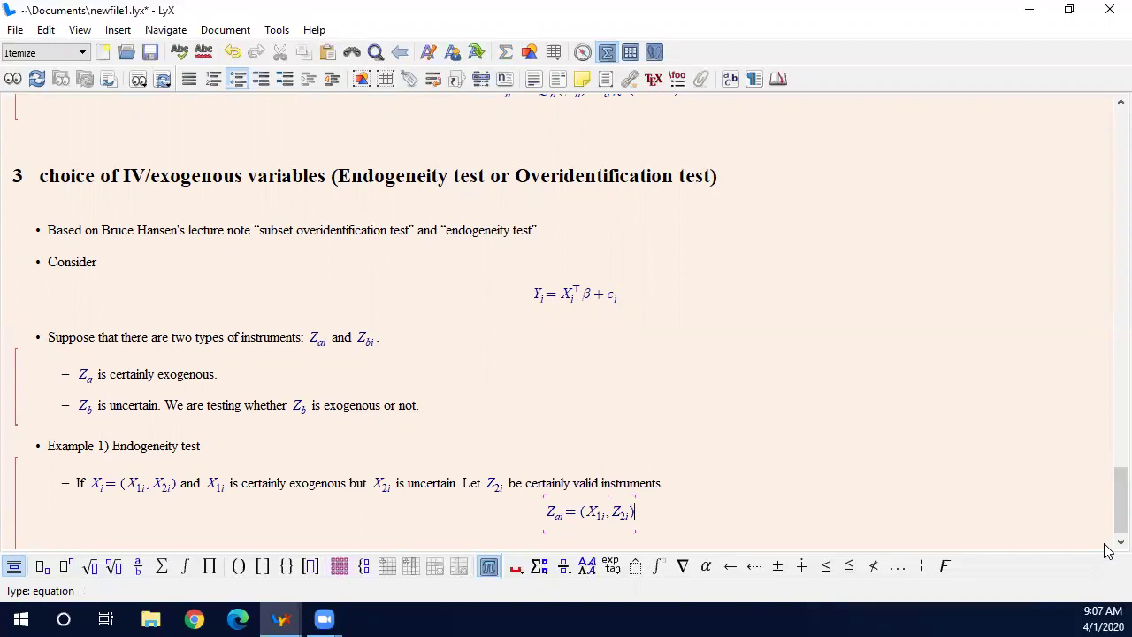
pyautogui.hotkey('ctrl', 'Return')
pyautogui.write('Z_{')
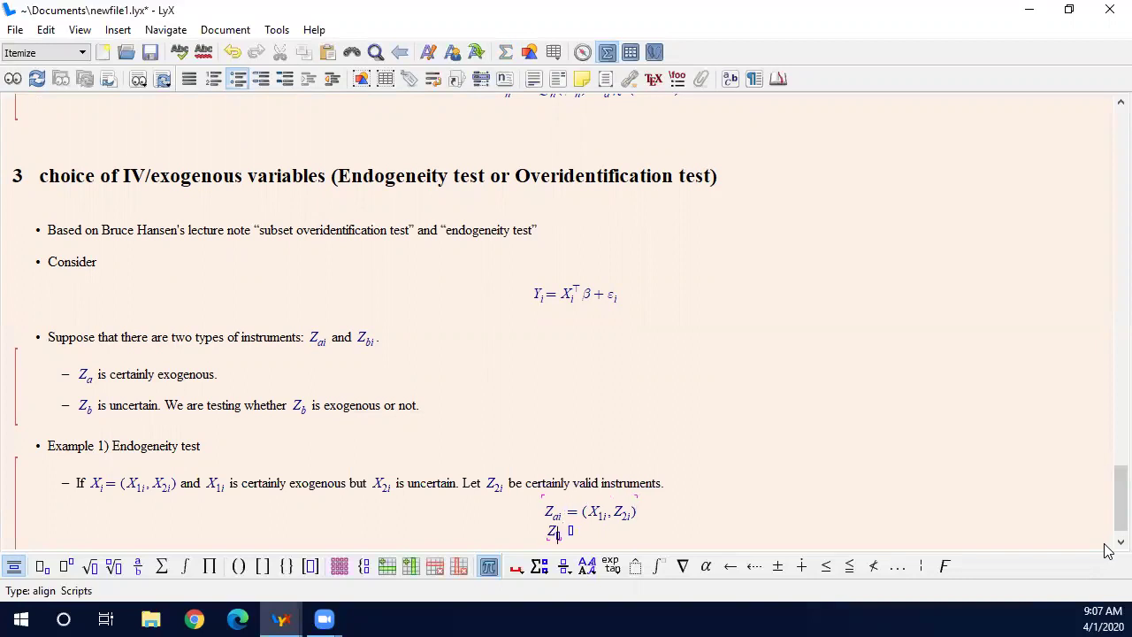
pyautogui.write('bi')
pyautogui.press('Right')
pyautogui.write('= X_2i')
pyautogui.press('Right')
pyautogui.press('Right')
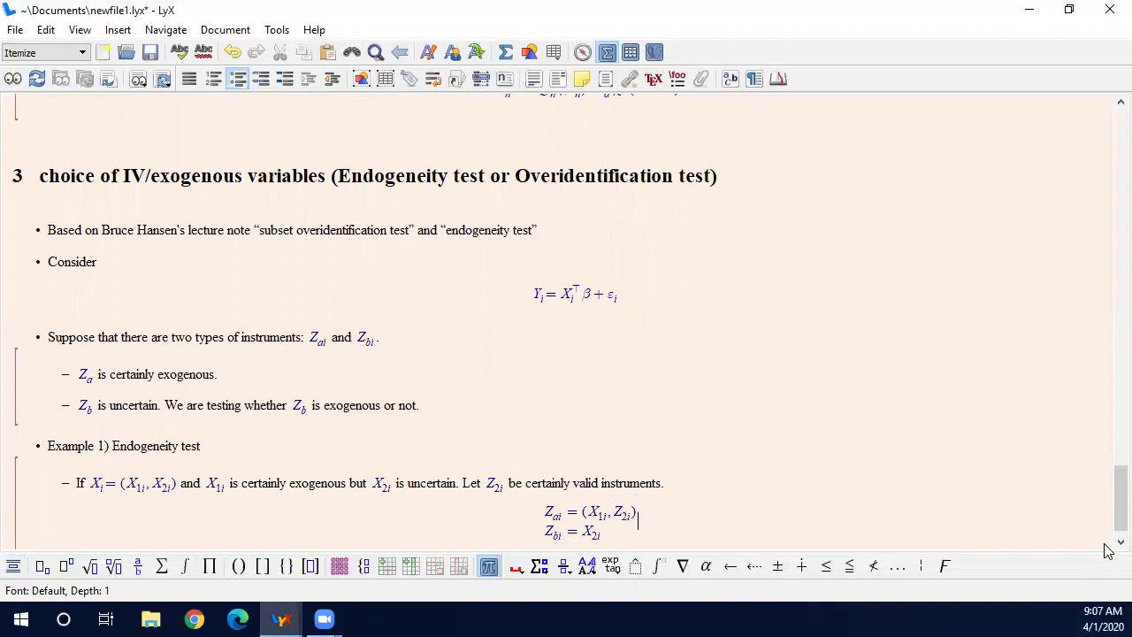
pyautogui.press('Return')
pyautogui.press('Return')
# - Add 'Example 2) IV validity test (chocie of IV)' with sub-point 'X_1i is exogenous and X_2i is endogenous;'
pyautogui.write('Example 2) ')
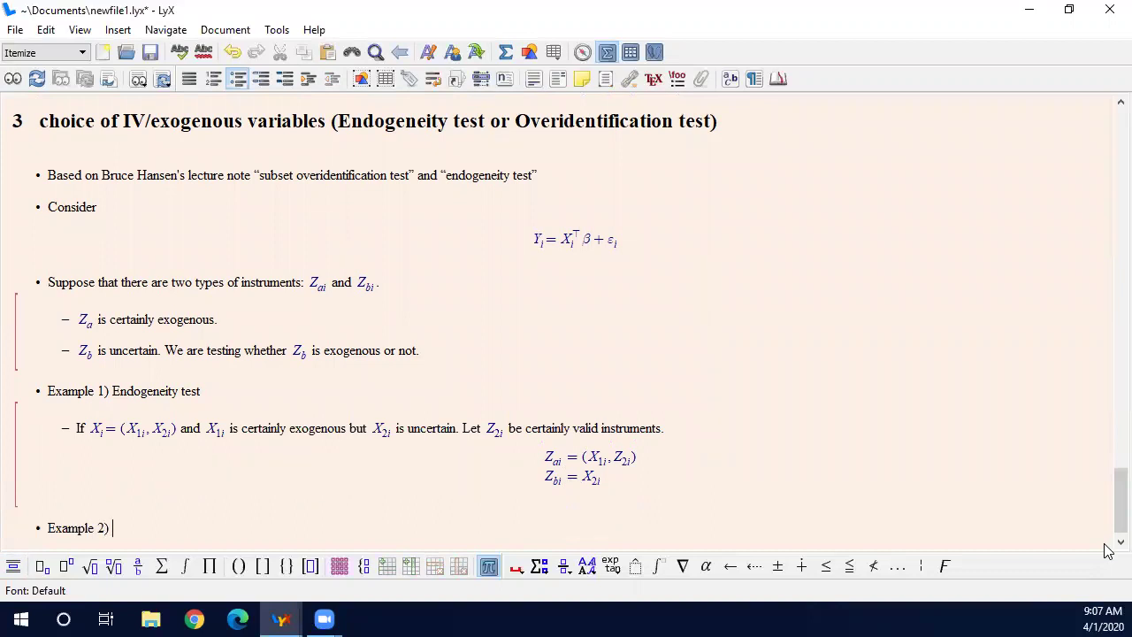
pyautogui.write('IV validity test (chocie of IV)')
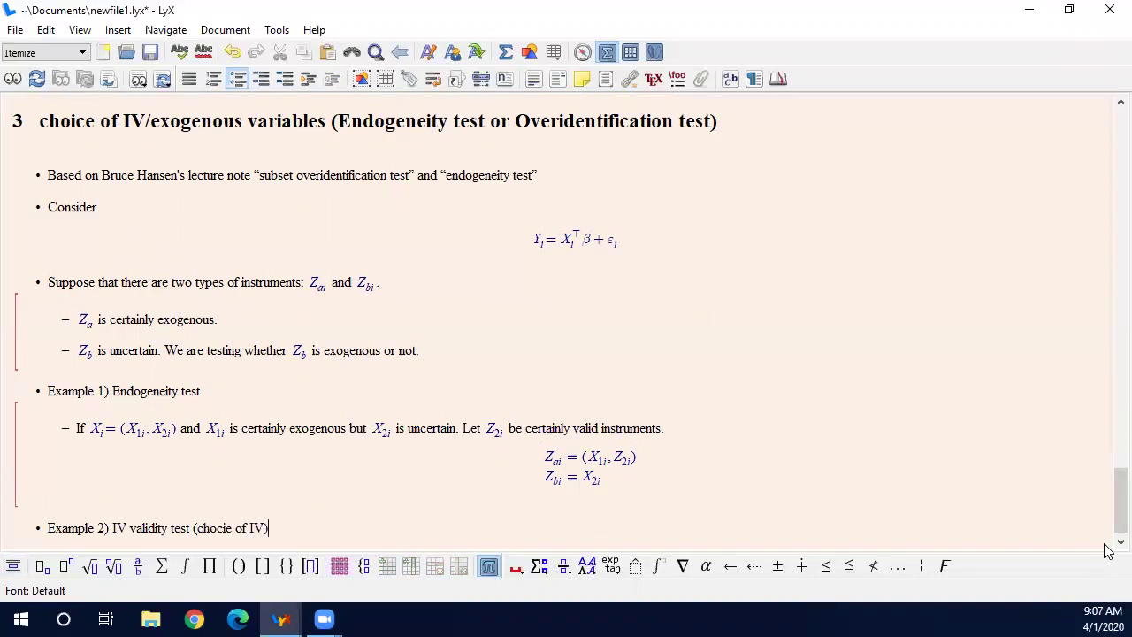
pyautogui.press('Return')
pyautogui.press('Tab')
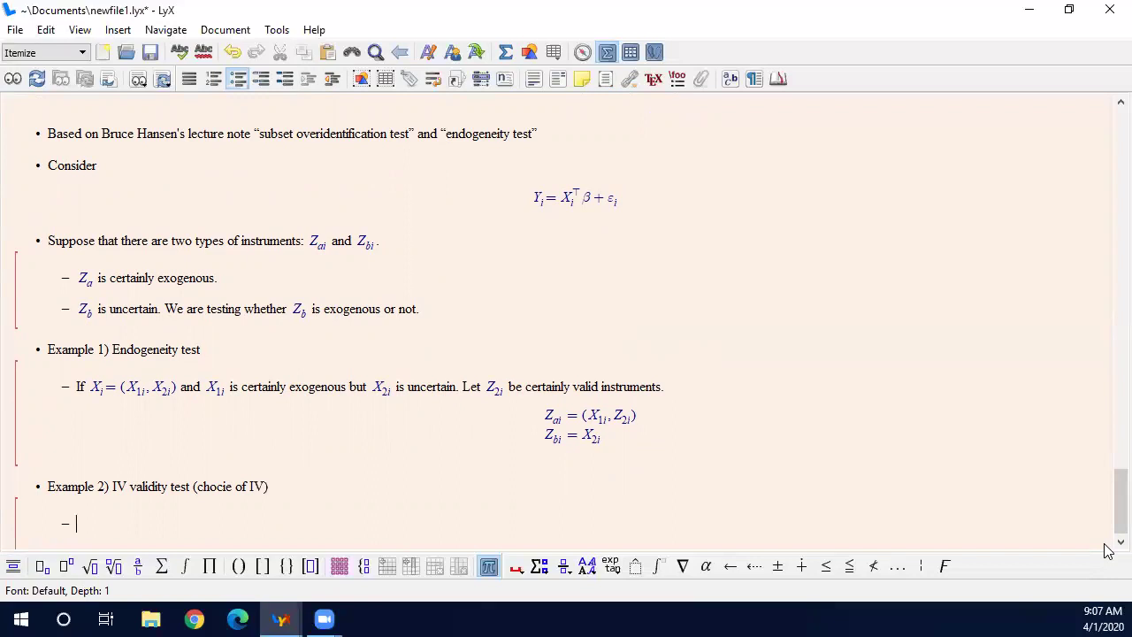
pyautogui.hotkey('ctrl', 'm')
pyautogui.write('X_1i')
pyautogui.press('Right')
pyautogui.press('Right')
pyautogui.write('and')
pyautogui.press('BackSpace')
pyautogui.press('BackSpace')
pyautogui.press('BackSpace')
pyautogui.write('is exogenous and')
pyautogui.hotkey('ctrl', 'm')
pyautogui.write('X_2i')
pyautogui.press('Right')
pyautogui.press('Right')
pyautogui.write('is endogenous')
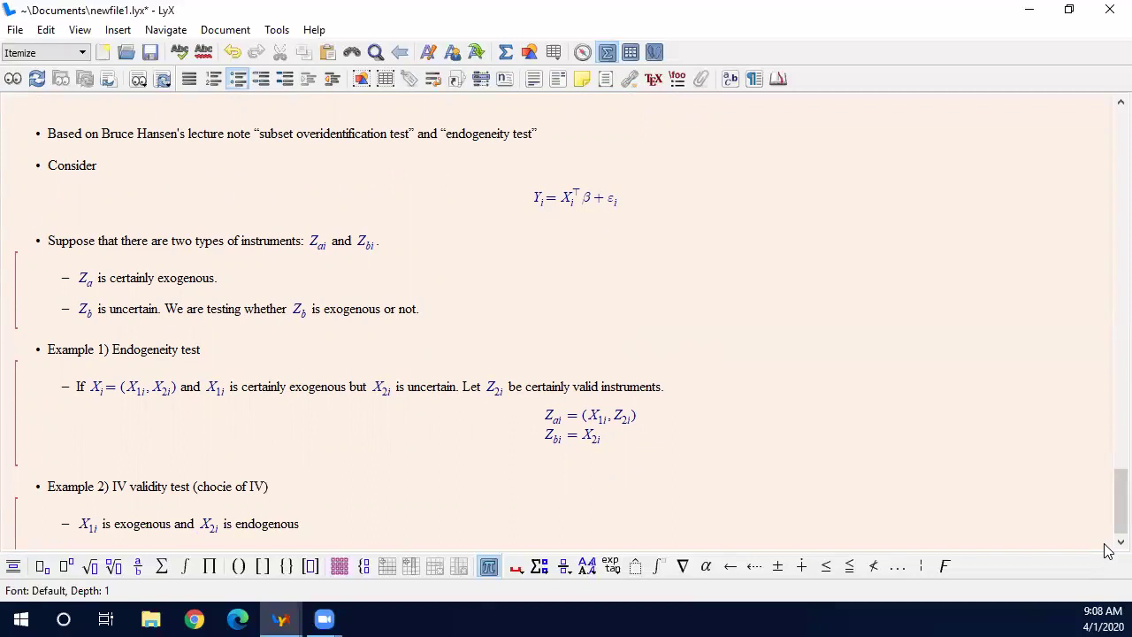
pyautogui.write(';')
# - Add the sub-point 'Z_2i is certainly valid instruments, Z_3i is uncertain.'
pyautogui.press('Return')
pyautogui.hotkey('ctrl', 'm')
pyautogui.write('X_1')
pyautogui.press('BackSpace')
pyautogui.press('BackSpace')
pyautogui.press('BackSpace')
pyautogui.write('Z_ai')
pyautogui.press('Right')
pyautogui.press('Right')
pyautogui.write('is certainly vali')
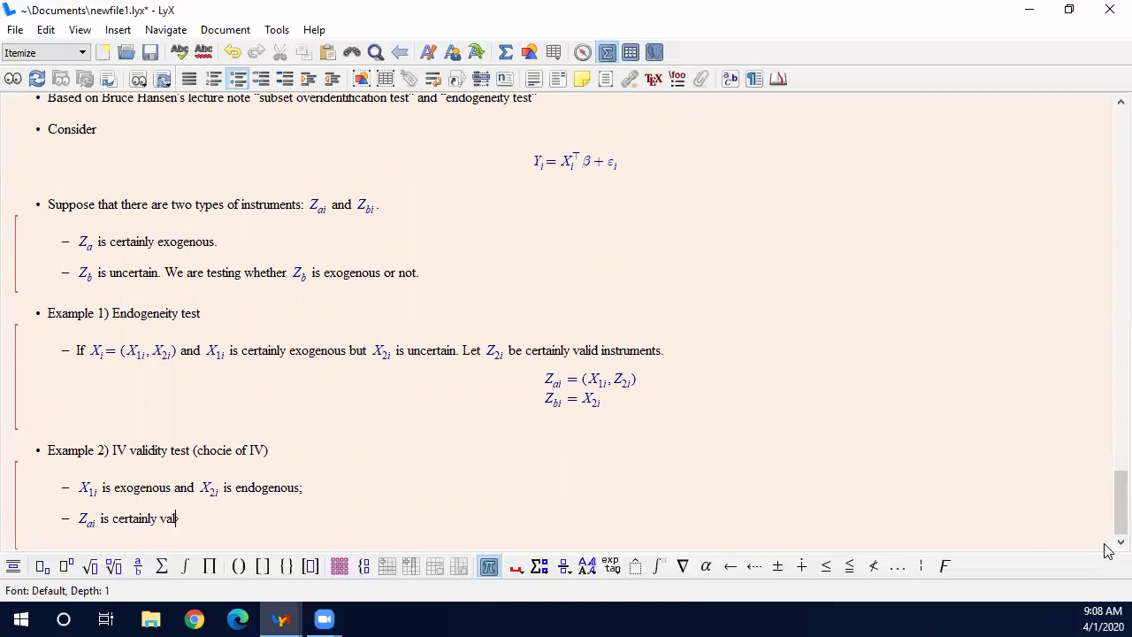
pyautogui.press('BackSpace')
pyautogui.press('BackSpace')
pyautogui.press('BackSpace')
pyautogui.press('BackSpace')
pyautogui.press('BackSpace')
pyautogui.press('BackSpace')
pyautogui.press('BackSpace')
pyautogui.press('BackSpace')
pyautogui.press('BackSpace')
pyautogui.press('BackSpace')
pyautogui.press('BackSpace')
pyautogui.press('BackSpace')
pyautogui.press('BackSpace')
pyautogui.press('BackSpace')
pyautogui.press('BackSpace')
pyautogui.press('BackSpace')
pyautogui.press('BackSpace')
pyautogui.press('BackSpace')
pyautogui.hotkey('ctrl', 'm')
pyautogui.write('Z_2i')
pyautogui.press('Right')
pyautogui.press('Right')
pyautogui.write('is certainly valid instruments,')
pyautogui.hotkey('ctrl', 'm')
pyautogui.write('Z_3i')
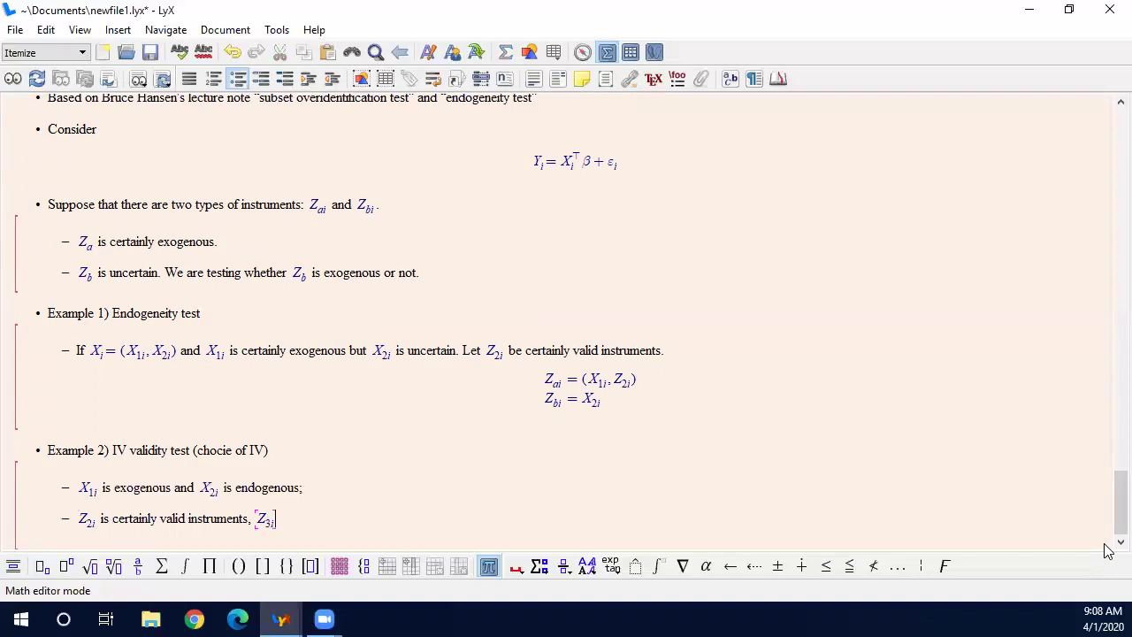
pyautogui.press('Right')
pyautogui.press('Right')
pyautogui.write('is uncertain.')
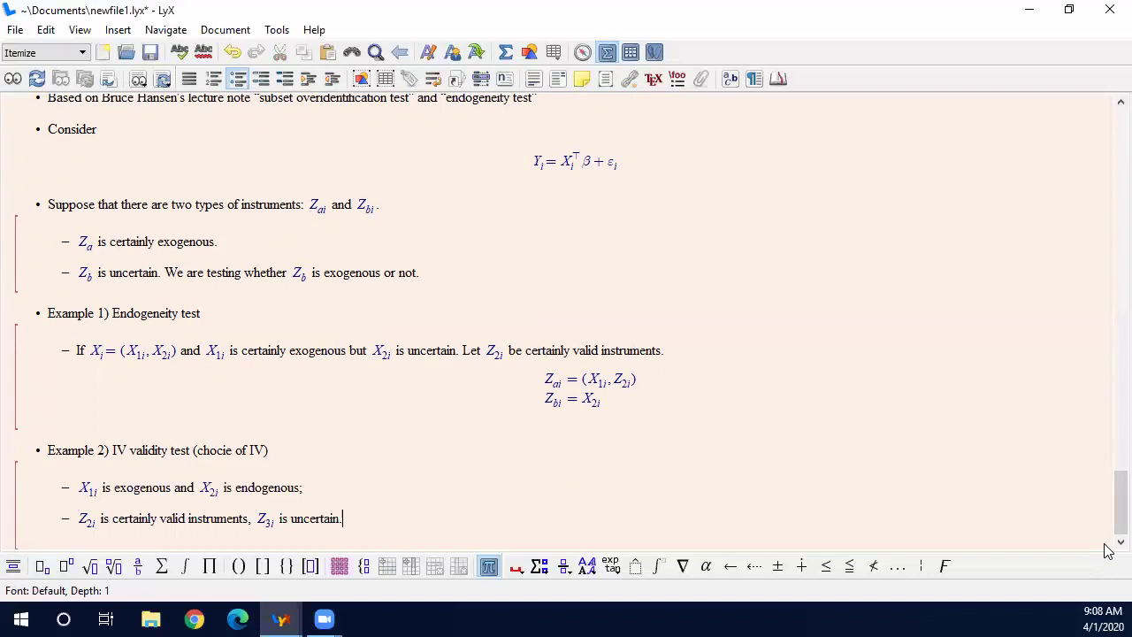
# - Display the two-row equation Z_ai = (X_1i, Z_2i), Z_bi = Z_3i
pyautogui.hotkey('ctrl', 'shift', 'm')
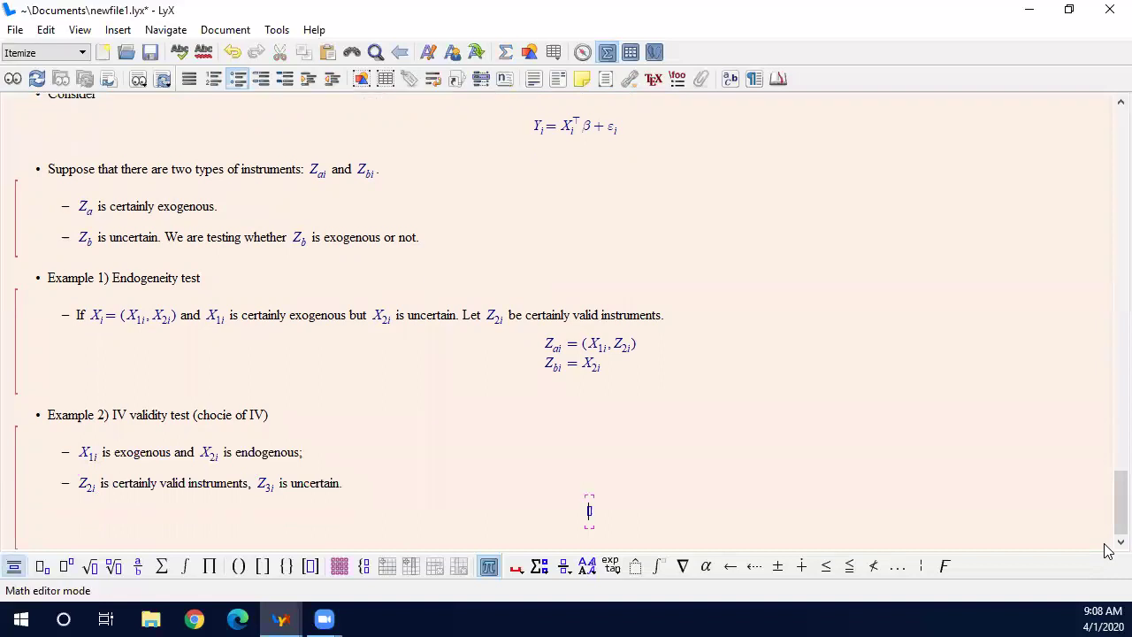
pyautogui.write('Z_ai=(X_1i,Z_2i)')
pyautogui.hotkey('ctrl', 'Return')
pyautogui.write('Z_bi')
pyautogui.press('Tab')
pyautogui.write('= Z_3i')
pyautogui.press('Escape')
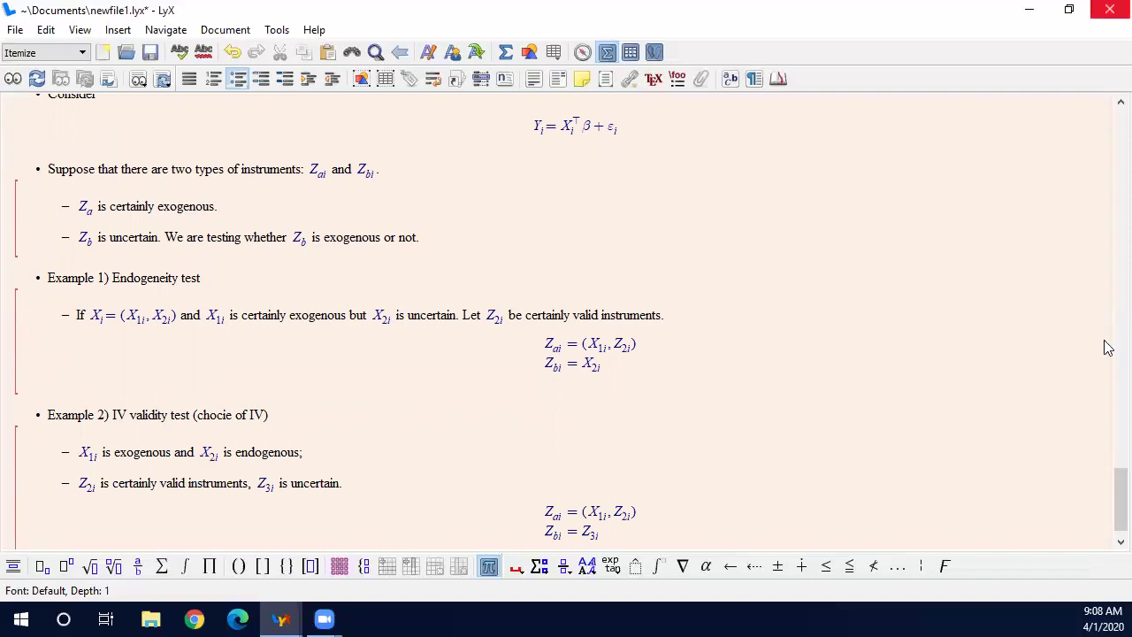
pyautogui.scroll(8, 216, 456)
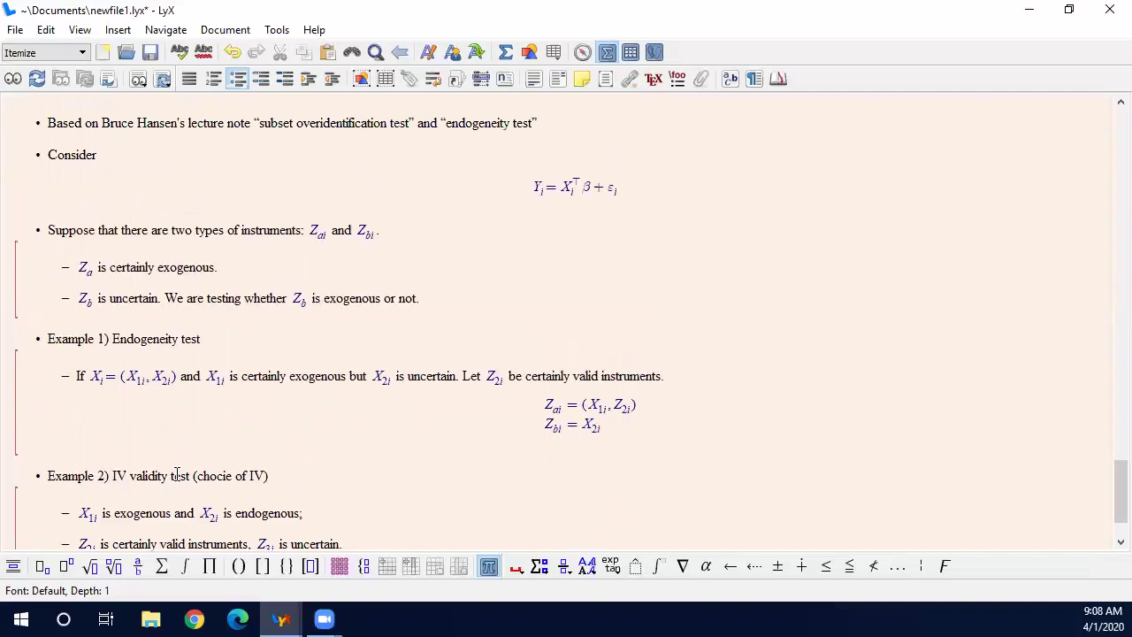
pyautogui.scroll(20, 217, 456)
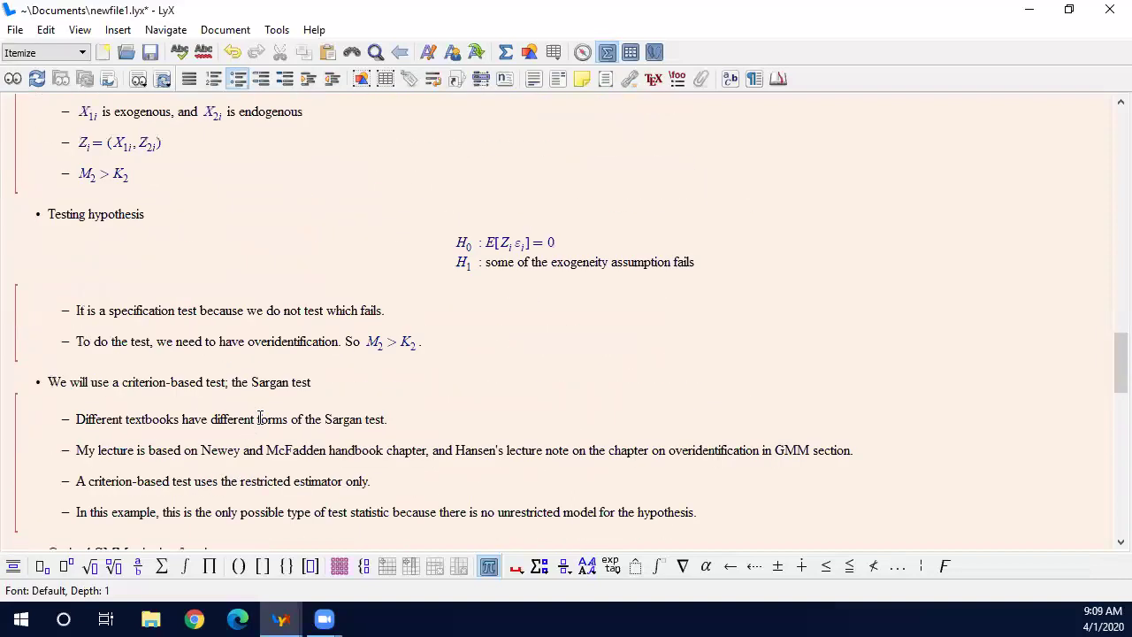
pyautogui.scroll(8, 316, 410)
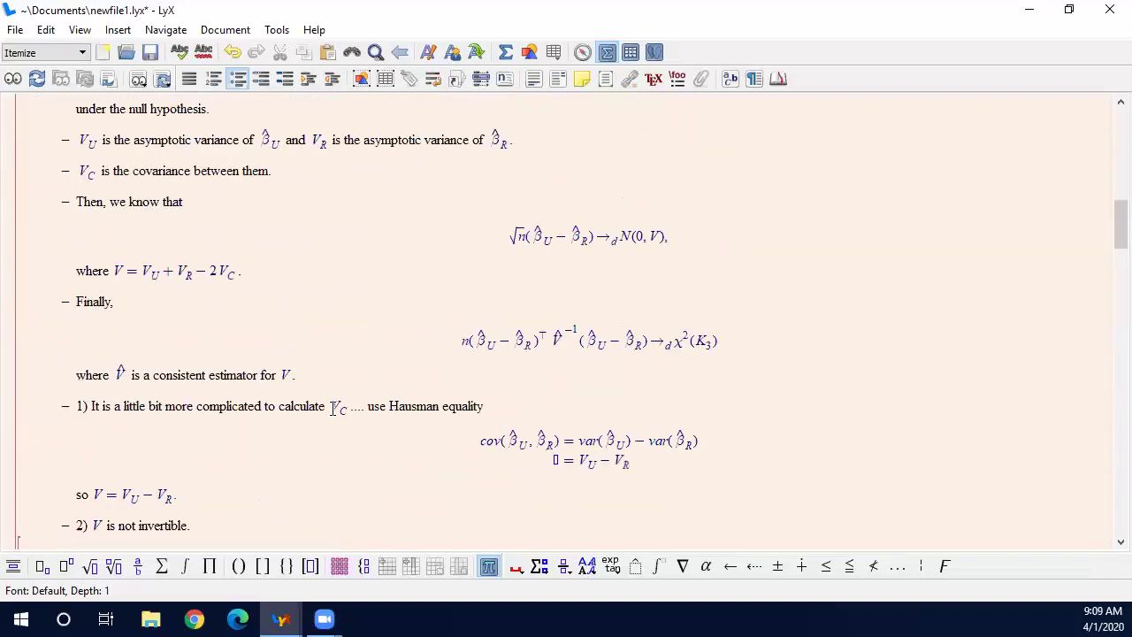
pyautogui.moveTo(1120, 234); pyautogui.dragTo(1102, 552)
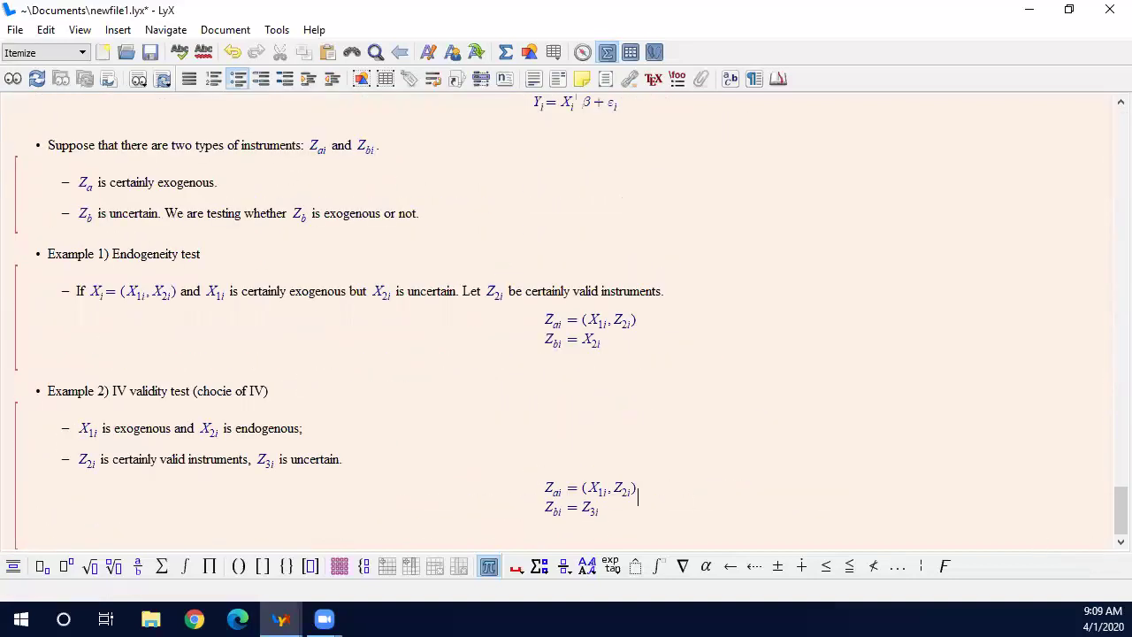
pyautogui.scroll(4, 148, 389)
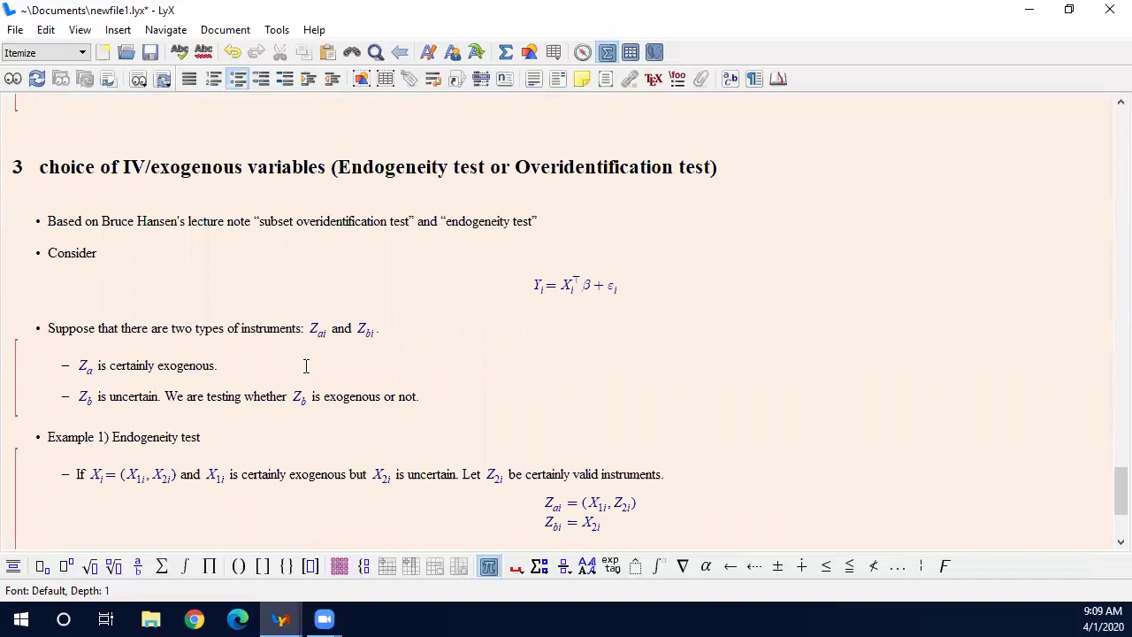
pyautogui.scroll(-4, 249, 364)
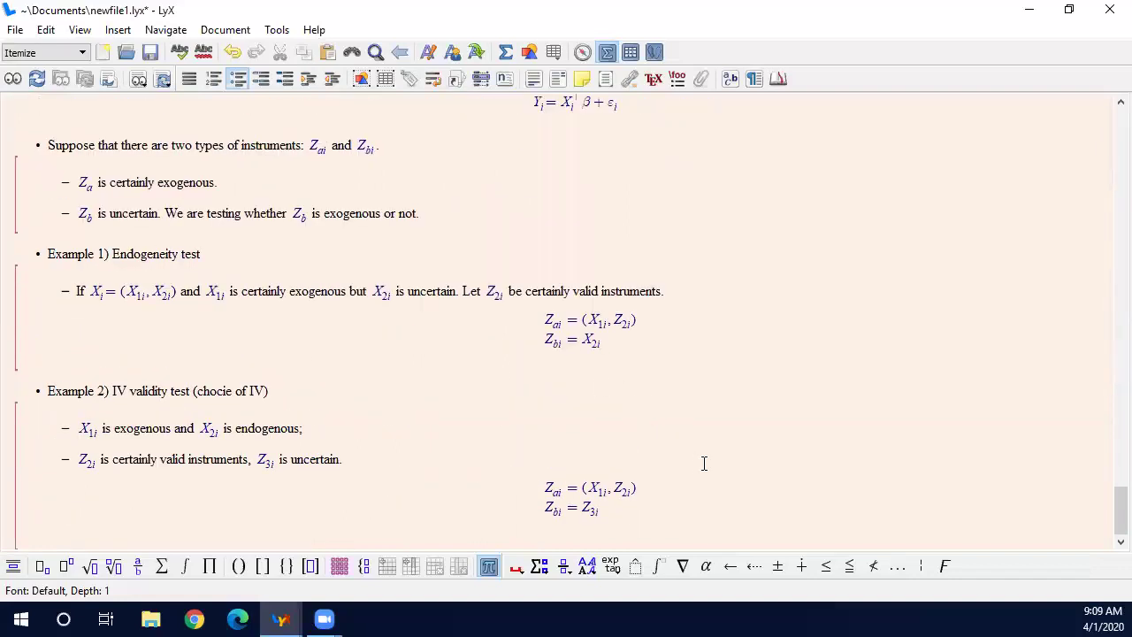
# - Add a 'Hypothesis' bullet after Example 2 with display equation H_0: E(Z_bi ε_i)
pyautogui.click(683, 472)
pyautogui.press('Return')
pyautogui.press('Return')
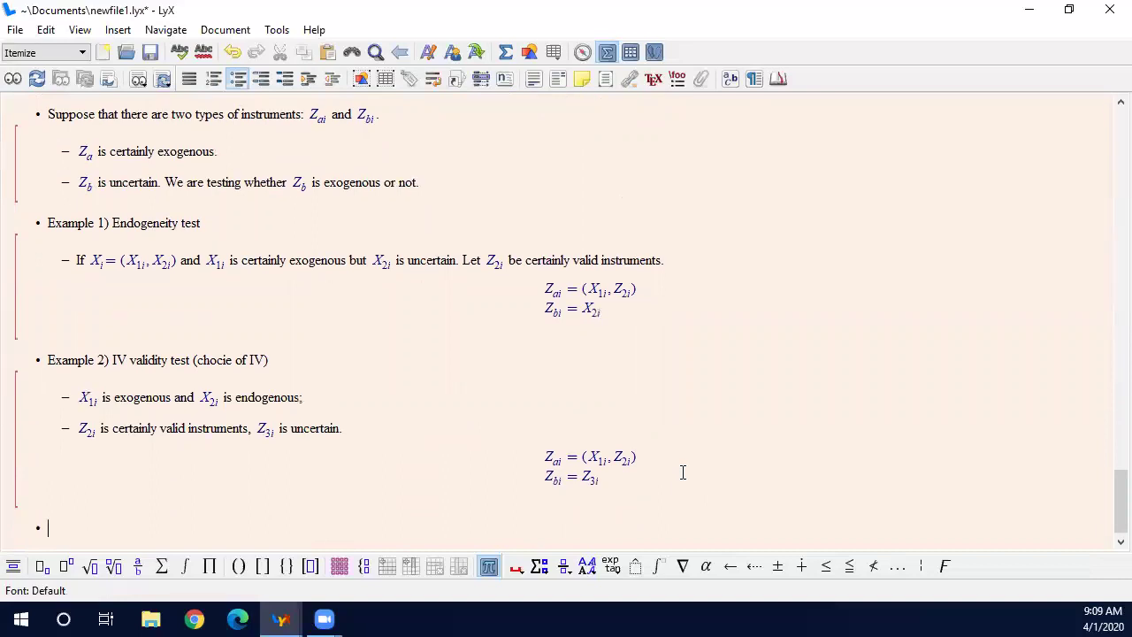
pyautogui.write('Hypothesis')
pyautogui.hotkey('ctrl', 'shift', 'm')
pyautogui.write('H_0')
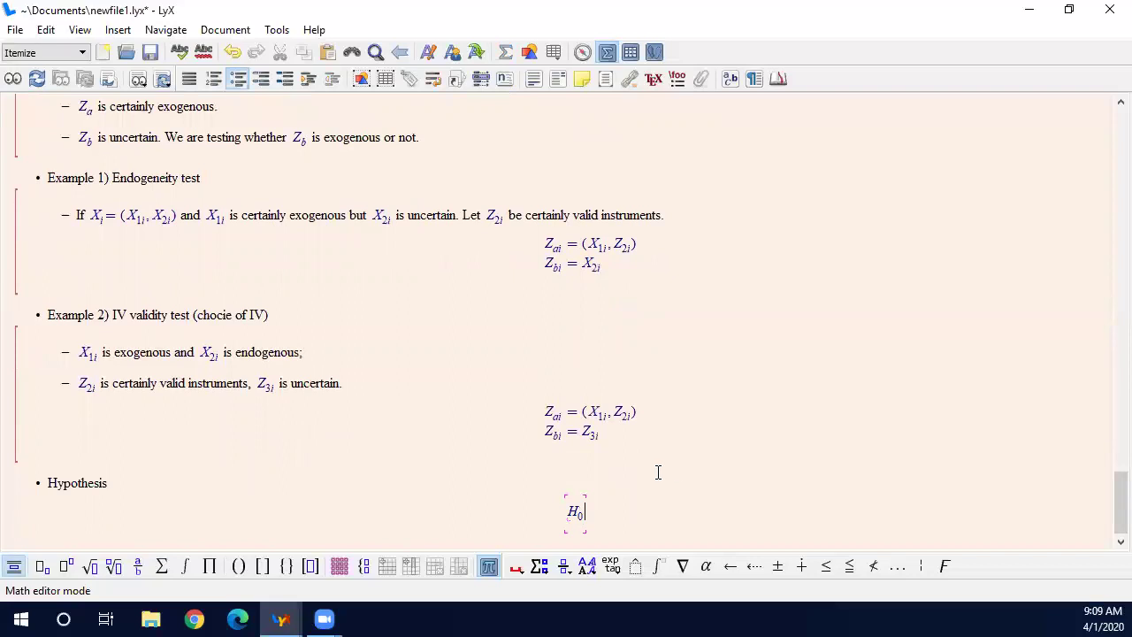
pyautogui.press('Right')
pyautogui.write(':E(Z_bi')
pyautogui.press('Right')
pyautogui.write('\\varepsilon_i')
pyautogui.press('Right')
pyautogui.write(')')
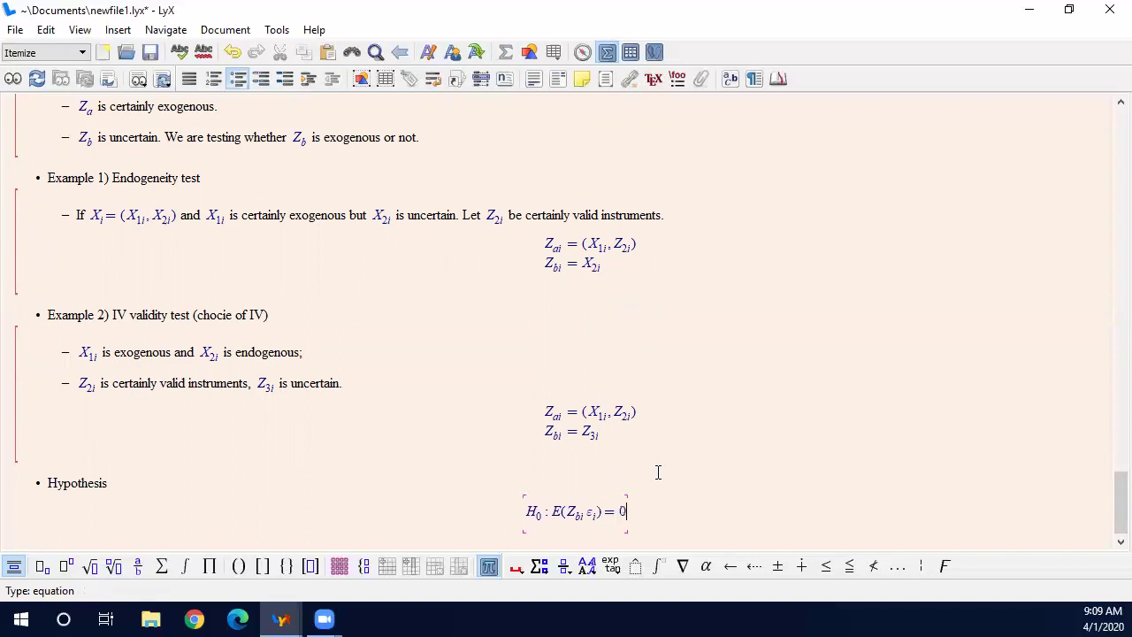
# - Add a second row for the alternative H_1: E(Z_bi ε_i) ≠ 0
pyautogui.hotkey('ctrl', 'Return')
pyautogui.write('H_1 : E(Z_bi')
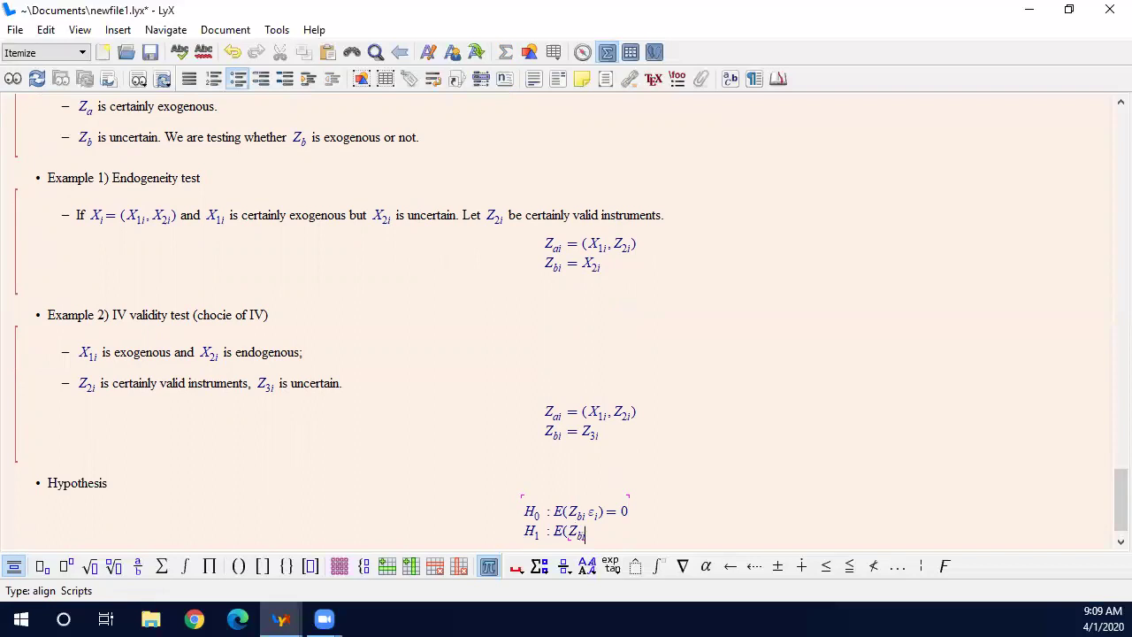
pyautogui.press('Right')
pyautogui.write('\\varepsilon _i')
pyautogui.press('Right')
pyautogui.write(') eq 0')
pyautogui.press('Right')
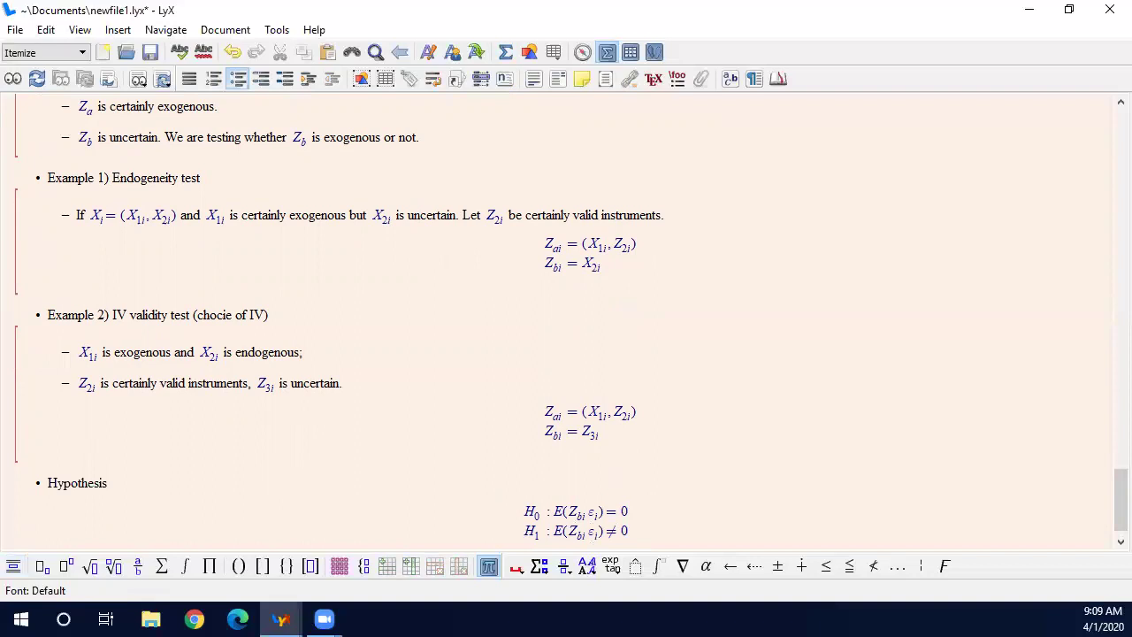
# - Add an indented sub-point reading 'In any case, we have E(Z_ai ε_i) = 0.'
pyautogui.press('Return')
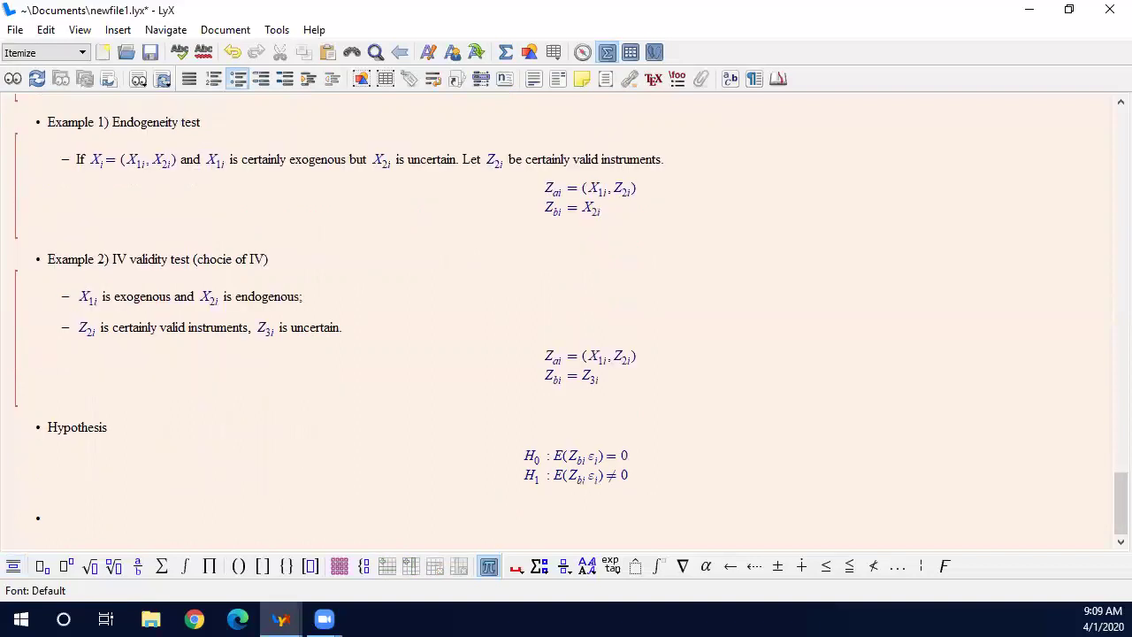
pyautogui.press('Tab')
pyautogui.write('In both cases')
pyautogui.press('BackSpace')
pyautogui.press('BackSpace')
pyautogui.press('BackSpace')
pyautogui.press('BackSpace')
pyautogui.press('BackSpace')
pyautogui.press('BackSpace')
pyautogui.press('BackSpace')
pyautogui.press('BackSpace')
pyautogui.press('BackSpace')
pyautogui.press('BackSpace')
pyautogui.write('any case, we have')
pyautogui.hotkey('ctrl', 'm')
pyautogui.write('E(Z_ai')
pyautogui.press('Right')
pyautogui.write('\\varepsilon_{')
pyautogui.write('i')
pyautogui.press('Right')
pyautogui.write(') = 0')
pyautogui.press('Right')
pyautogui.write('.')
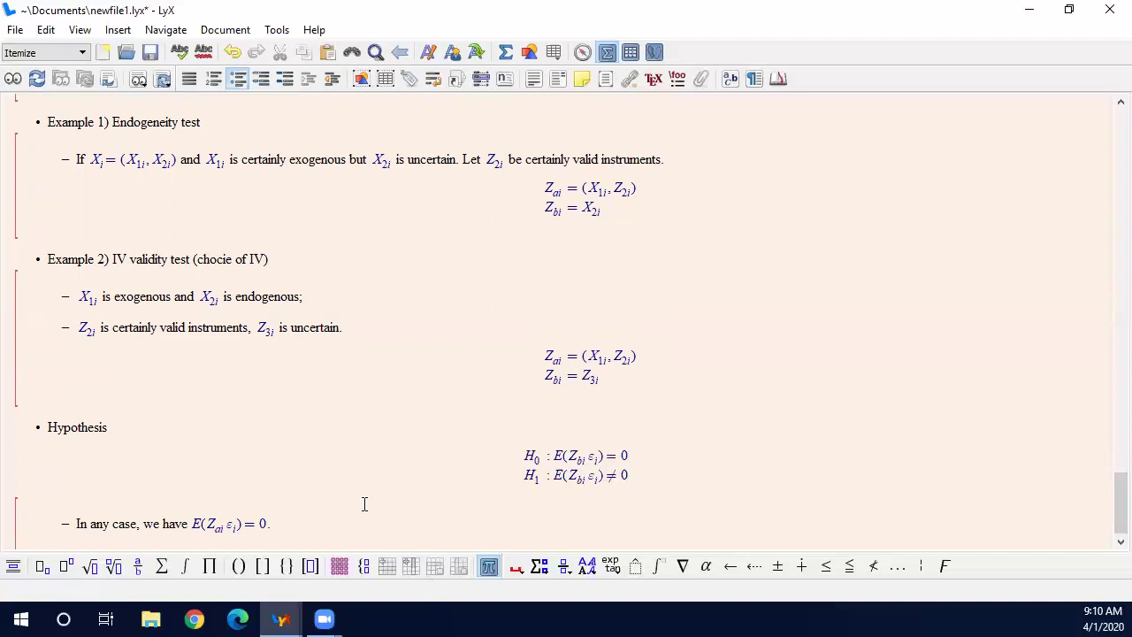
# - Add a 'dimension' bullet whose sub-point formula reads dim(Z_ai) = M_a, dim(Z_bi) = M_b
pyautogui.press('Return')
pyautogui.press('Return')
pyautogui.write('dimension')
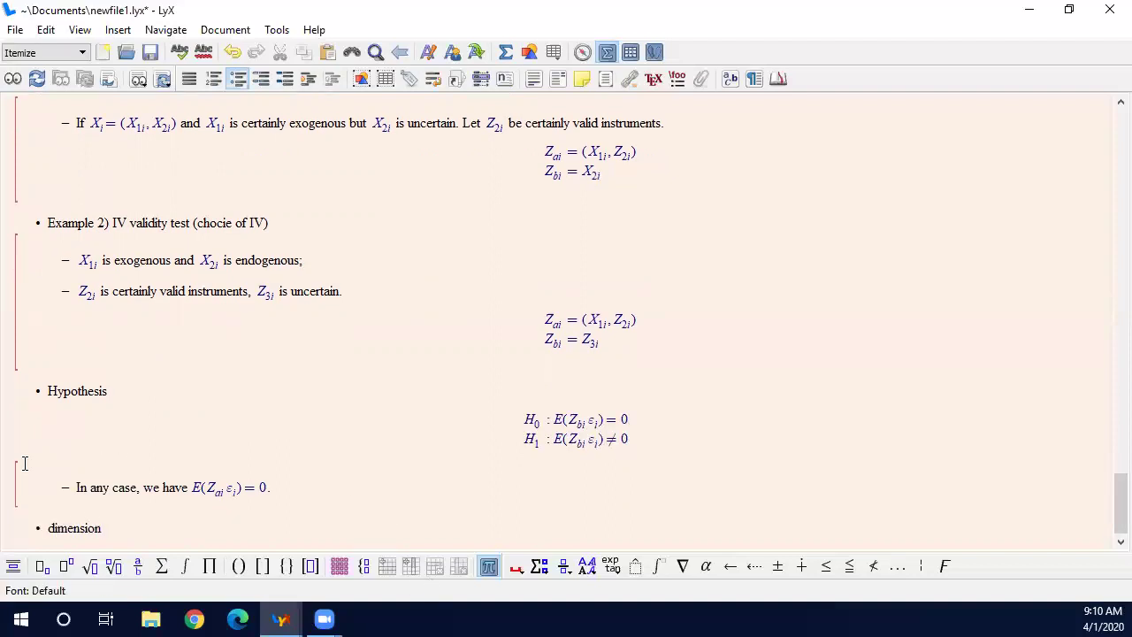
pyautogui.press('Return')
pyautogui.press('Tab')
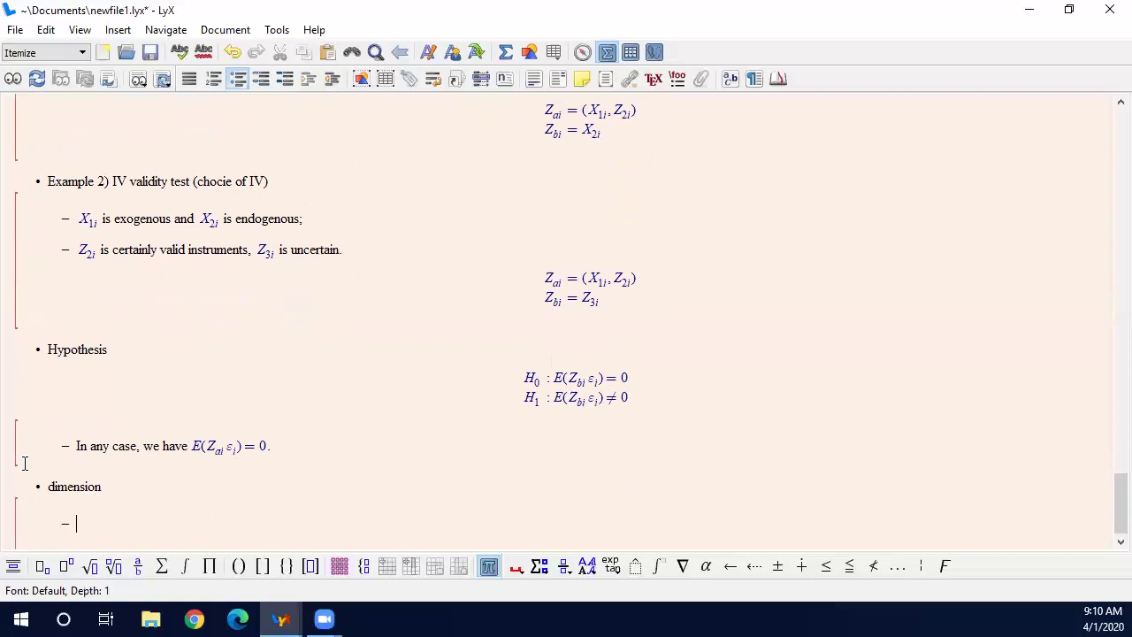
pyautogui.hotkey('ctrl', 'm')
pyautogui.write('\\dim(Z_ai')
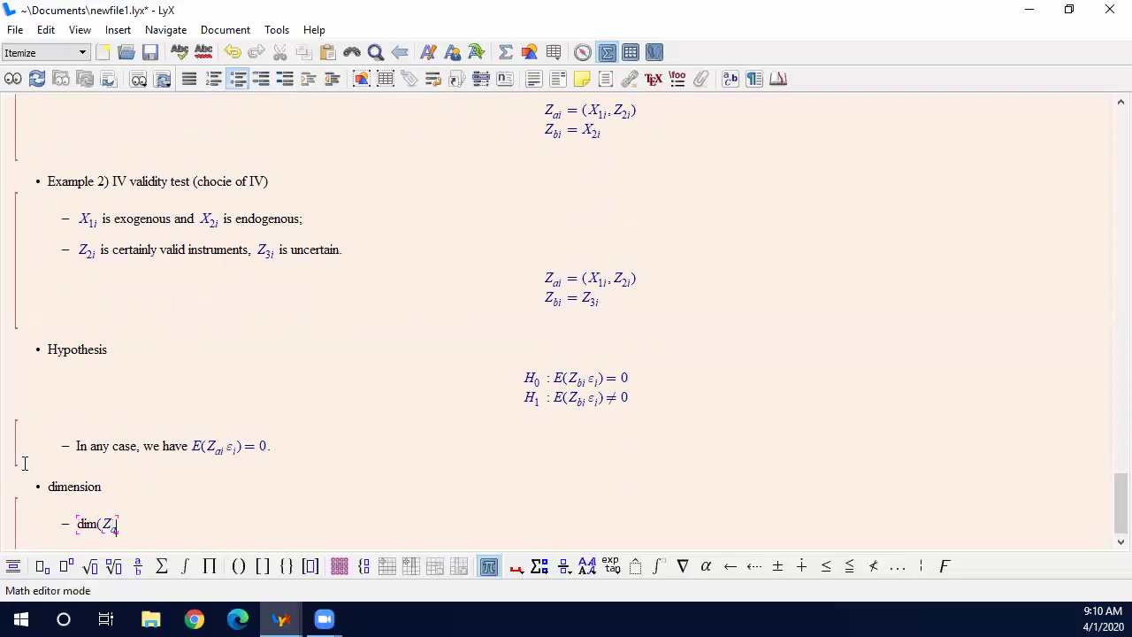
pyautogui.press('Right')
pyautogui.write(') = m_')
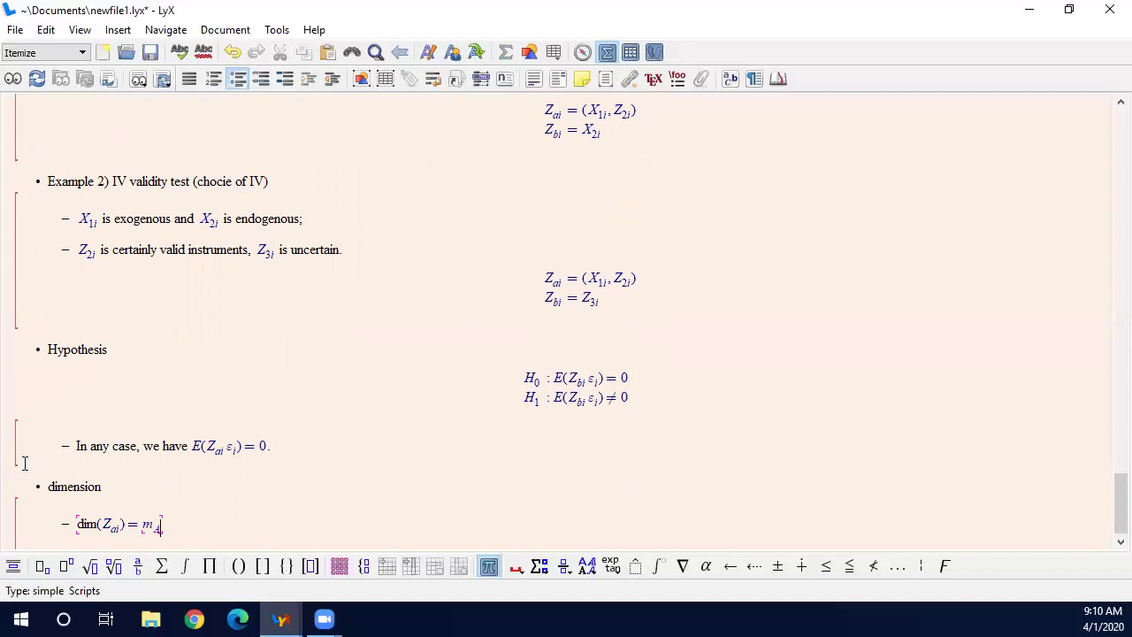
pyautogui.press('BackSpace')
pyautogui.press('BackSpace')
pyautogui.write('M_a')
pyautogui.press('Right')
pyautogui.press('Right')
pyautogui.press('Left')
pyautogui.write(',\\dim(Z_bi')
pyautogui.press('Right')
pyautogui.write(') = M_b')
# - Append '. Assume' followed by the formula M_a ≥ K = dim(X_i)
pyautogui.press('Right')
pyautogui.press('Right')
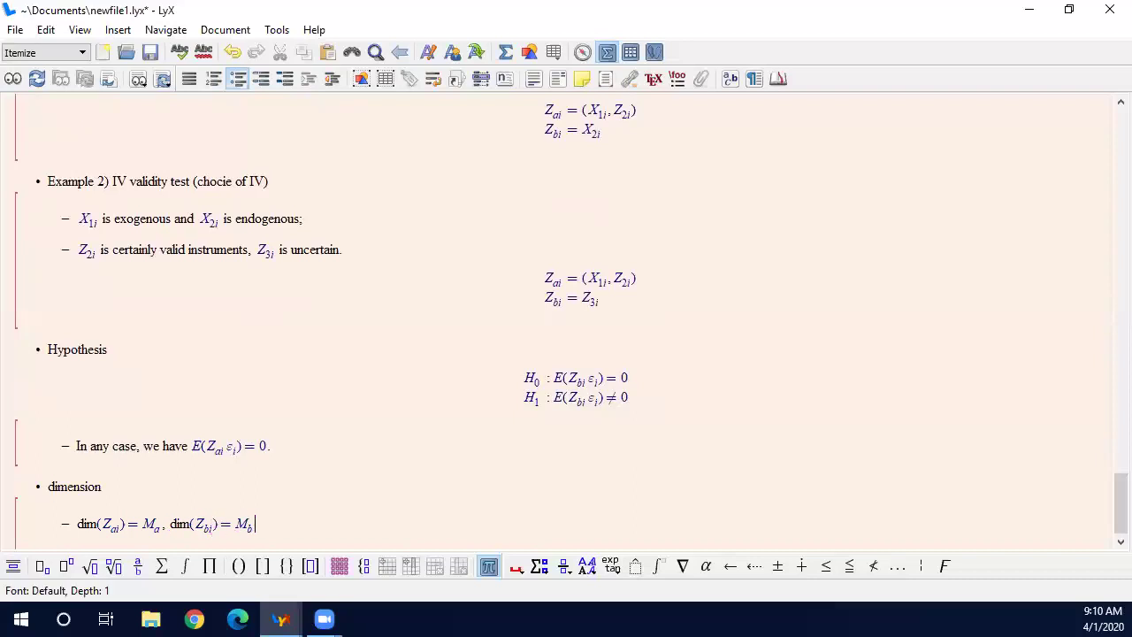
pyautogui.write('. Assume')
pyautogui.hotkey('ctrl', 'm')
pyautogui.write('M_a')
pyautogui.press('Right')
pyautogui.write('\\geq K')
pyautogui.press('Right')
pyautogui.press('Left')
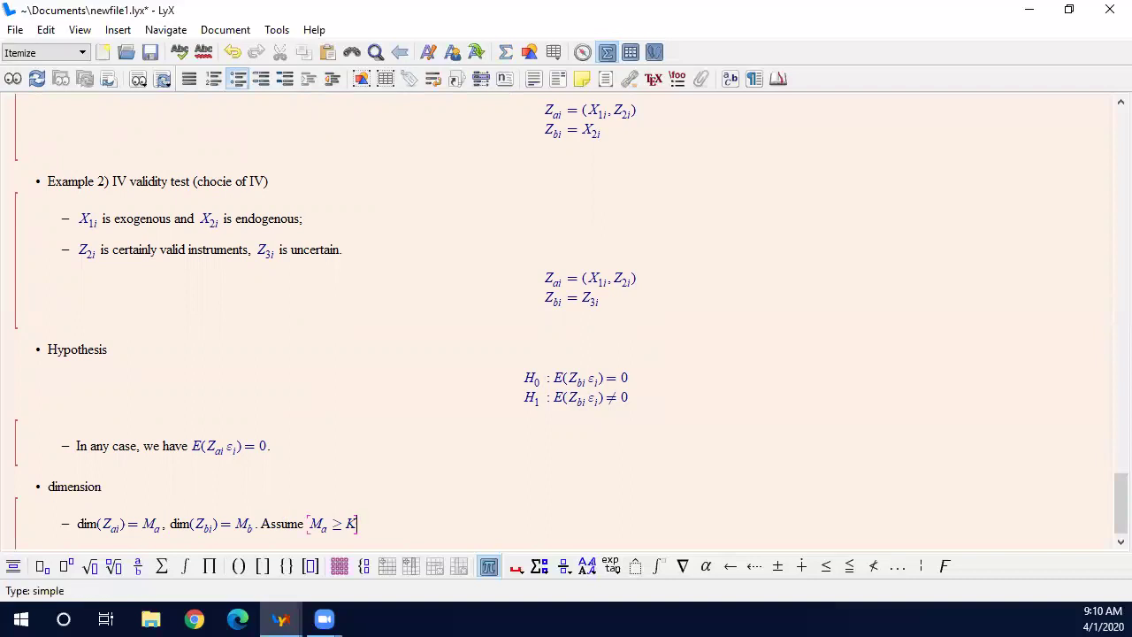
pyautogui.write('=\\dim(X_i')
pyautogui.press('Right')
pyautogui.write(')')
pyautogui.press('Right')
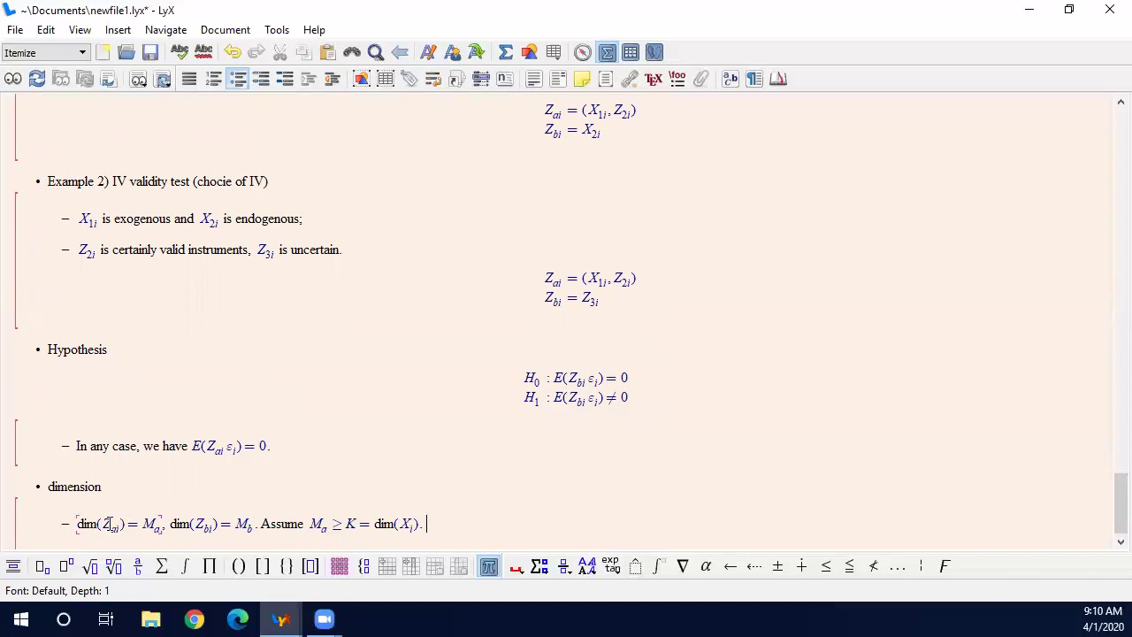
# - Review the Example 1 and Example 2 equations, then return to the dimension line
pyautogui.scroll(3, 341, 277)
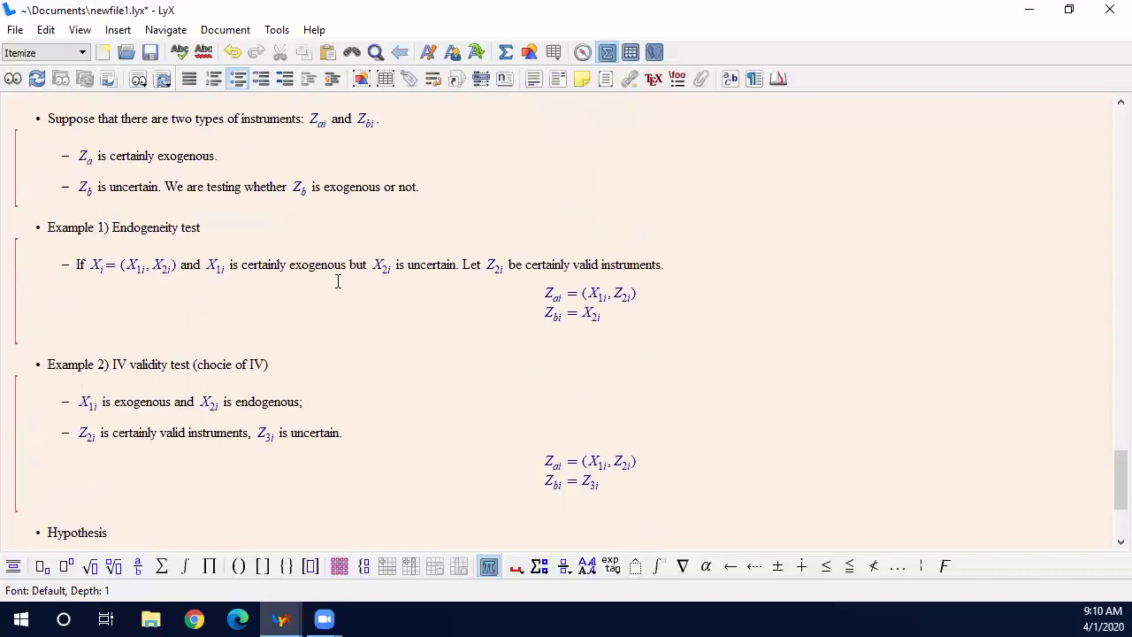
pyautogui.doubleClick(601, 299)
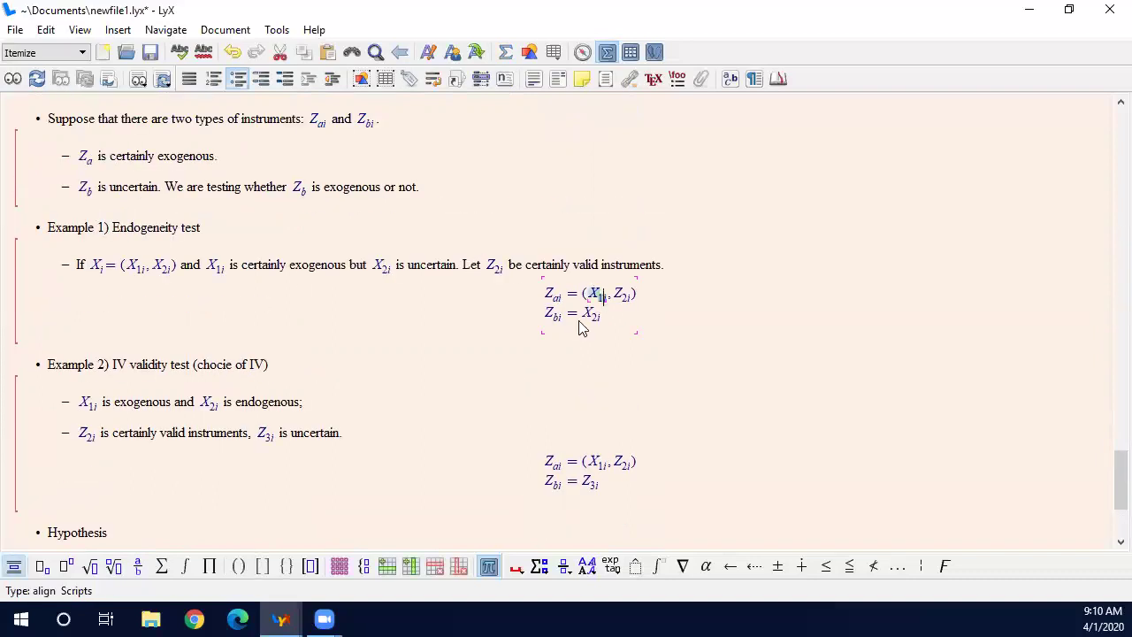
pyautogui.click(604, 460)
pyautogui.click(753, 497)
pyautogui.scroll(-3, 753, 495)
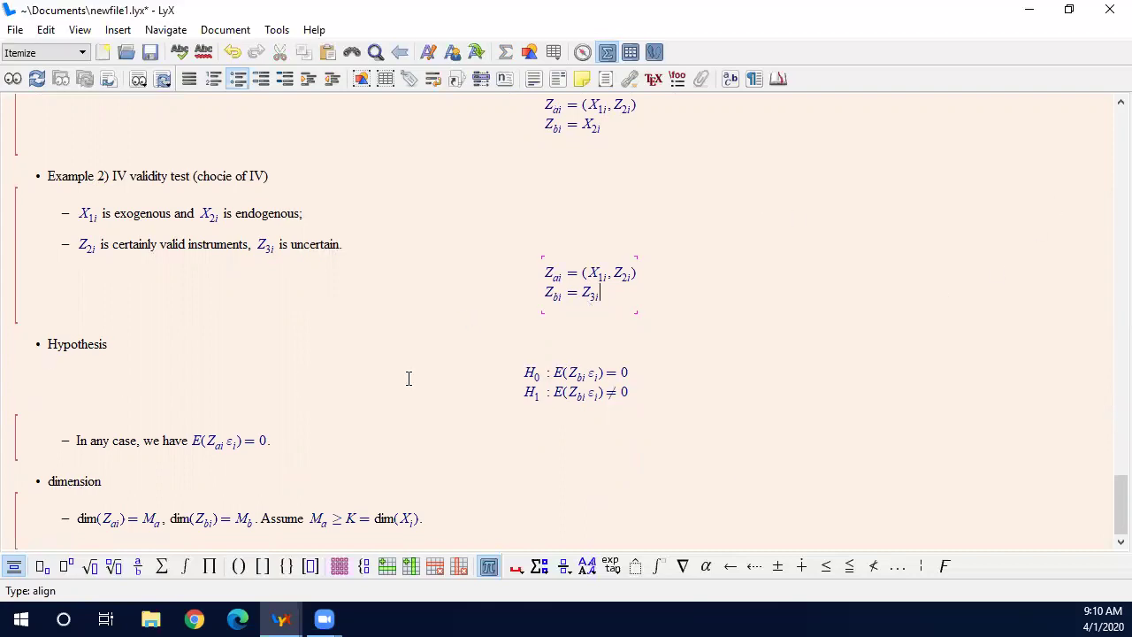
pyautogui.click(495, 528)
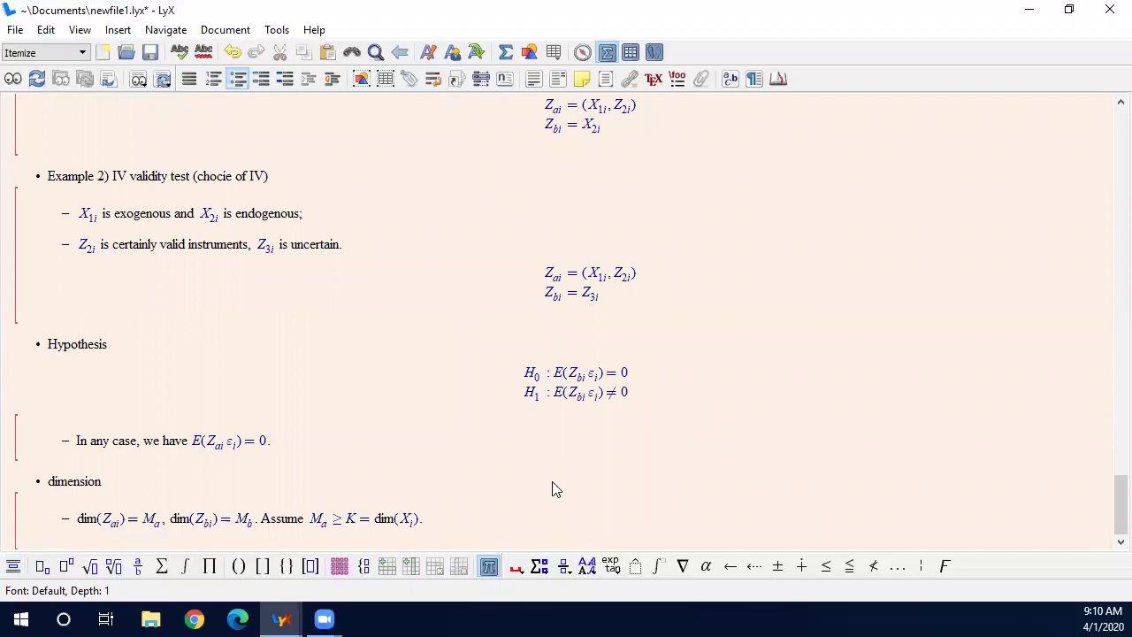
# - Add bullet 'We will study two test statstics: Wald test and criterion-based test (Sargan test)' and start another bullet
pyautogui.press('Return')
pyautogui.press('Return')
pyautogui.write('We will ')
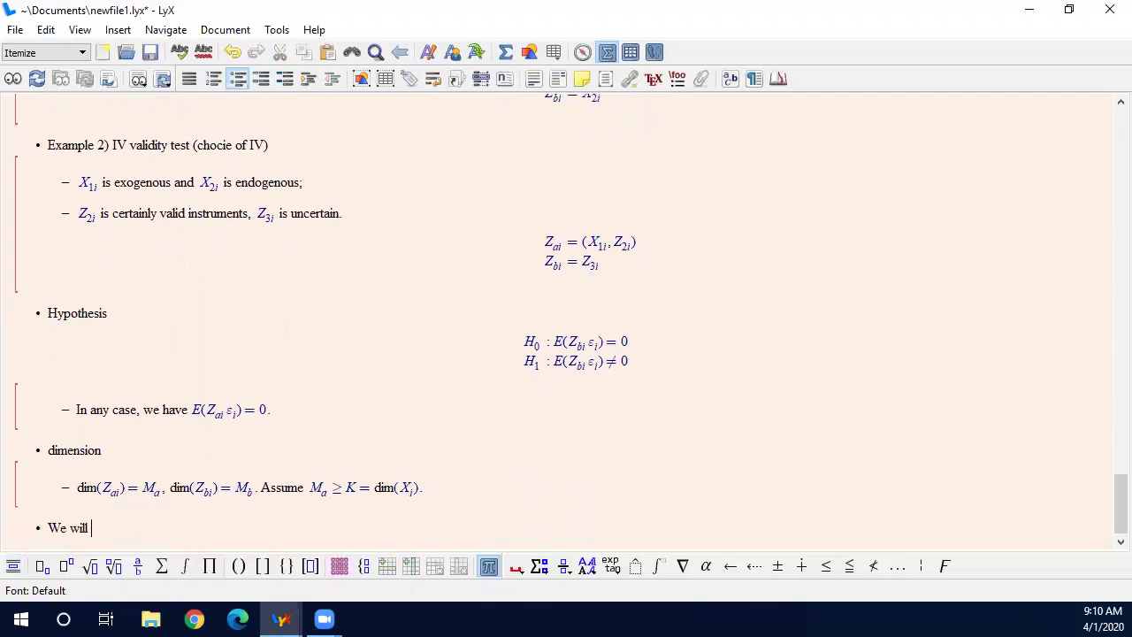
pyautogui.write('study two test statstics')
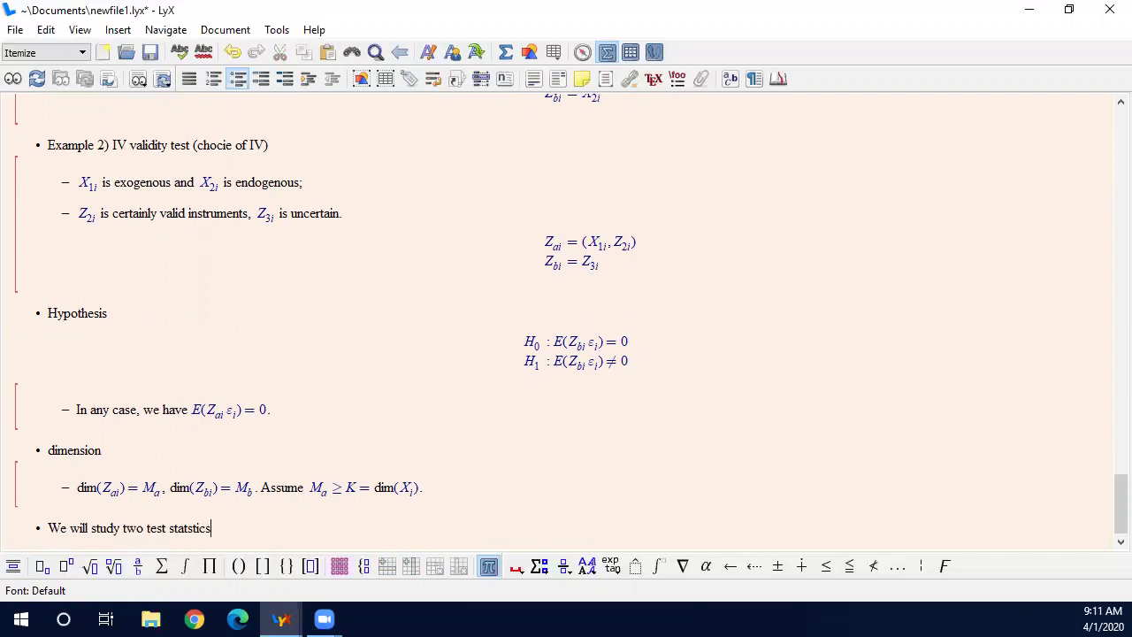
pyautogui.write(': Wald test and criterion')
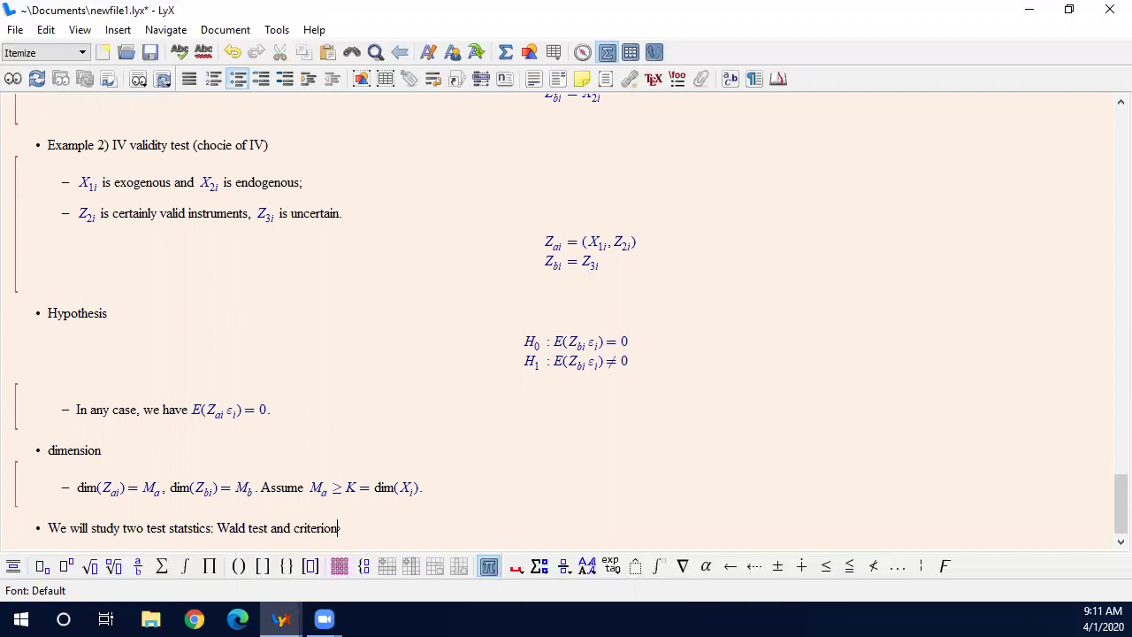
pyautogui.write('-based test (Sargan test)')
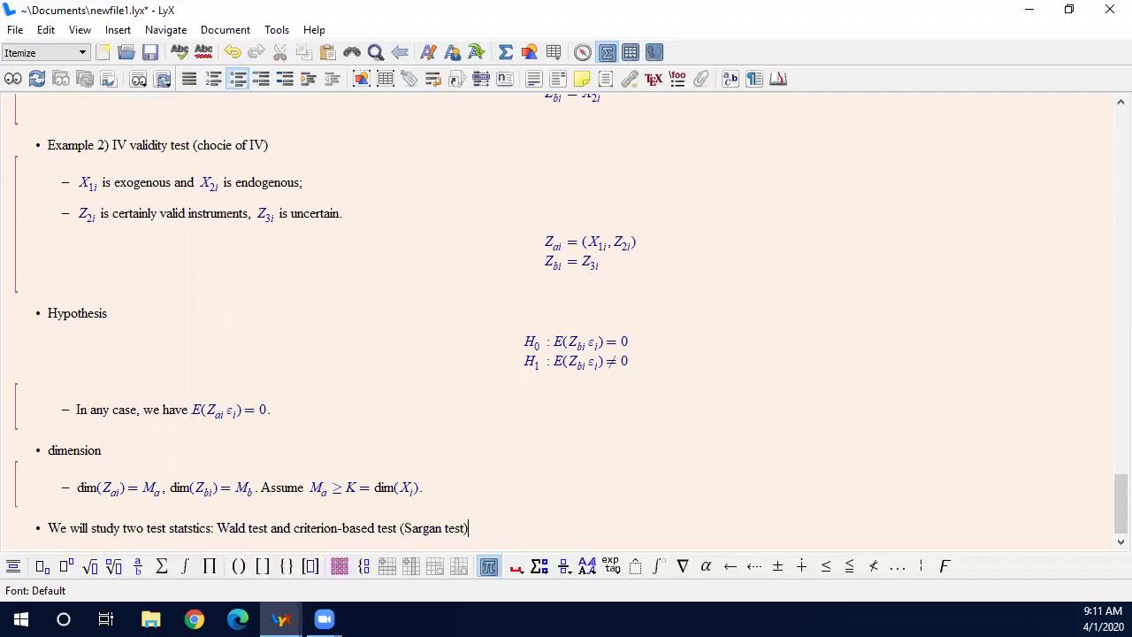
pyautogui.press('Return')
pyautogui.press('Return')
pyautogui.hotkey('alt', 'p')
pyautogui.press('i')
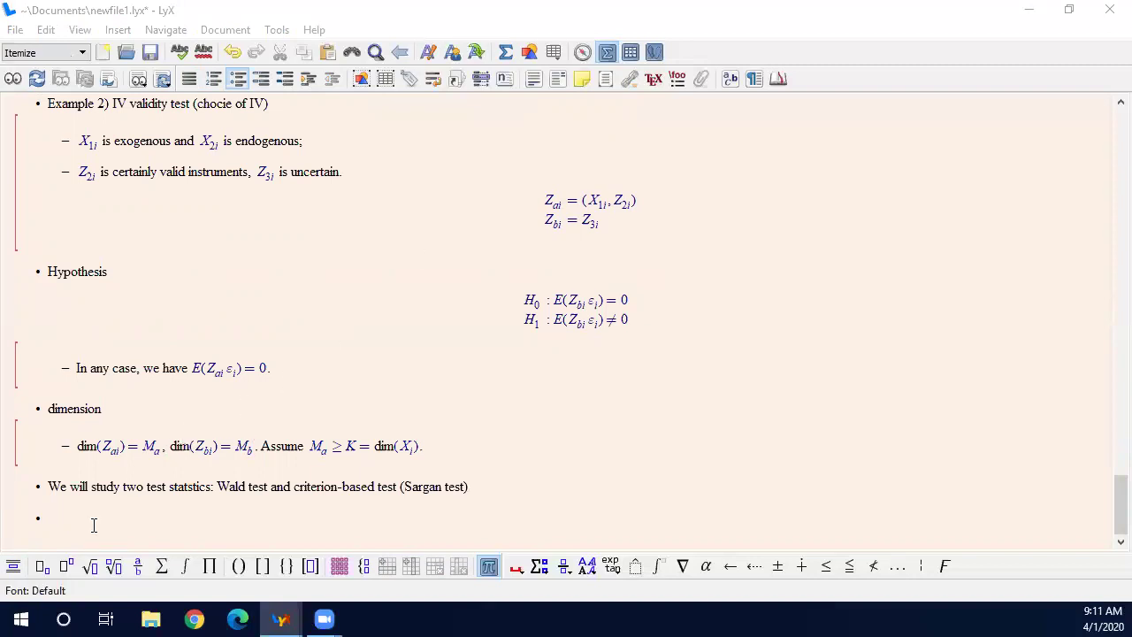
# - Add subsection heading 'Wald test' with a bullet 'Based on Greene chapter 8.4.2'
pyautogui.click(94, 525)
pyautogui.click(50, 55)
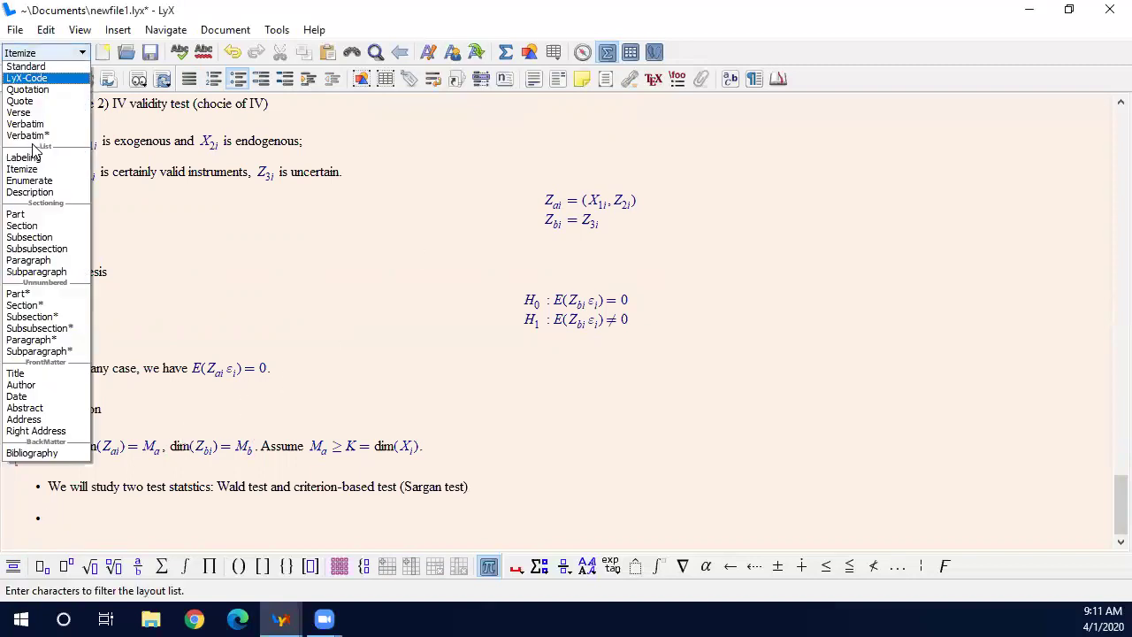
pyautogui.click(40, 237)
pyautogui.write('Wald test')
pyautogui.press('Return')
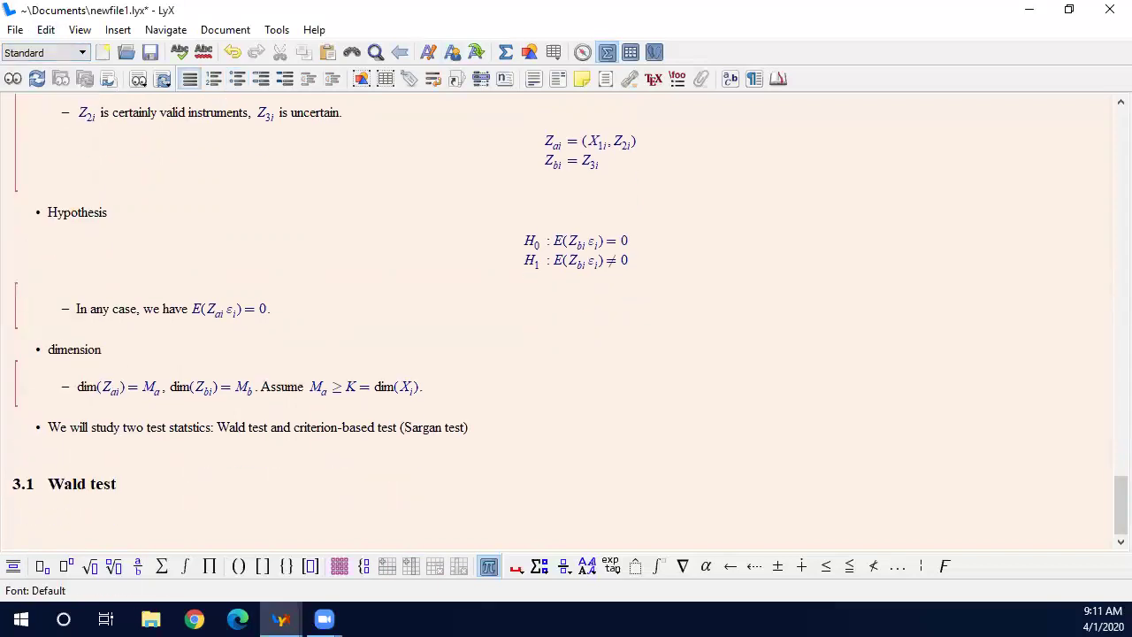
pyautogui.click(237, 78)
pyautogui.write('Based ')
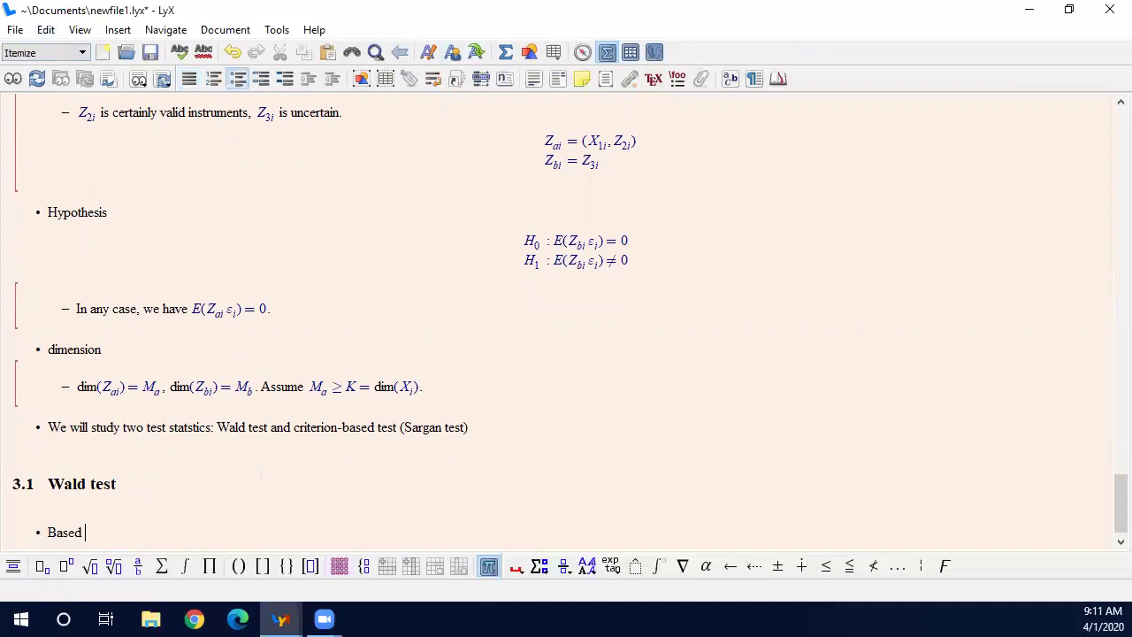
pyautogui.write('on Greene chapter')
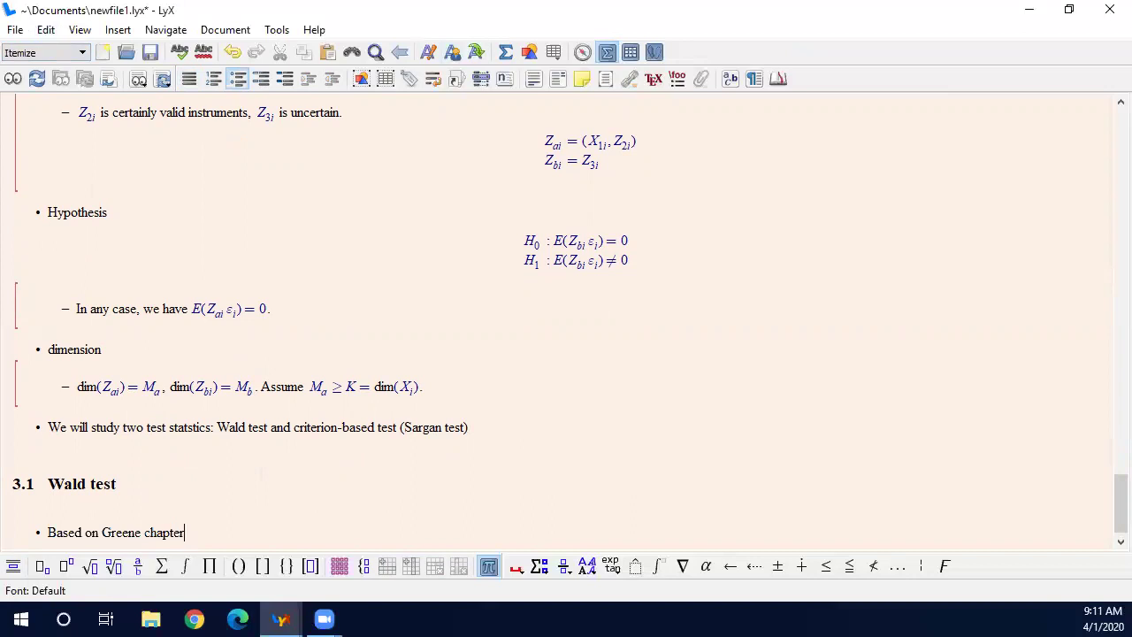
pyautogui.write(' 8.4.2')
# - Add a 'The restriction functio' bullet with display equation R(β) = Z_bi(Y_i − X_iᵀβ)
pyautogui.press('Return')
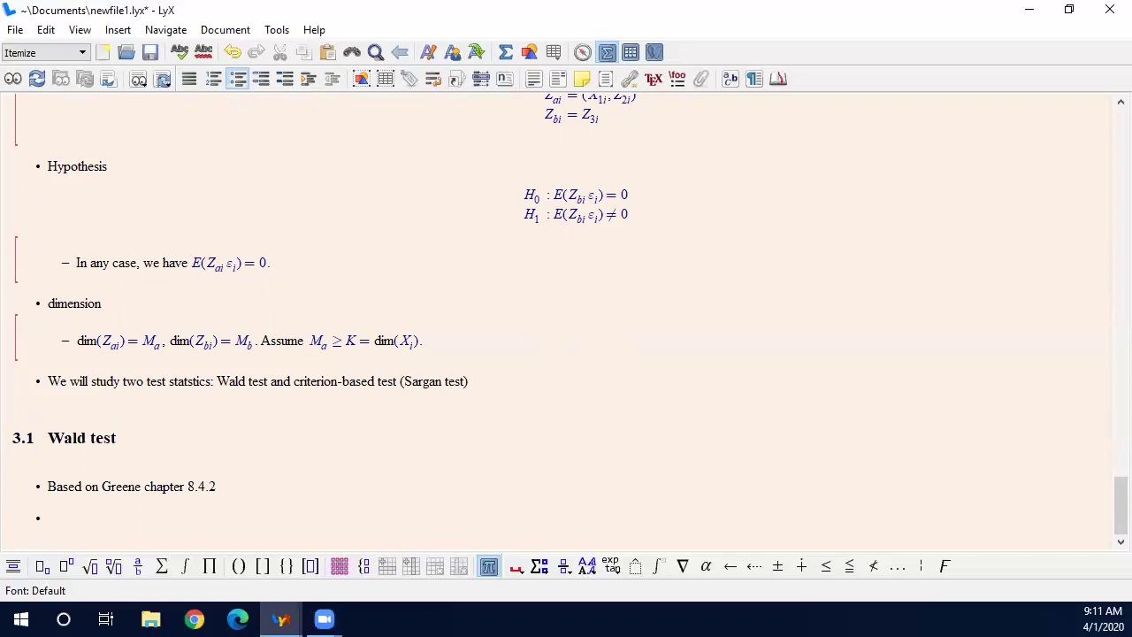
pyautogui.write('The restriction functio')
pyautogui.hotkey('ctrl', 'shift', 'm')
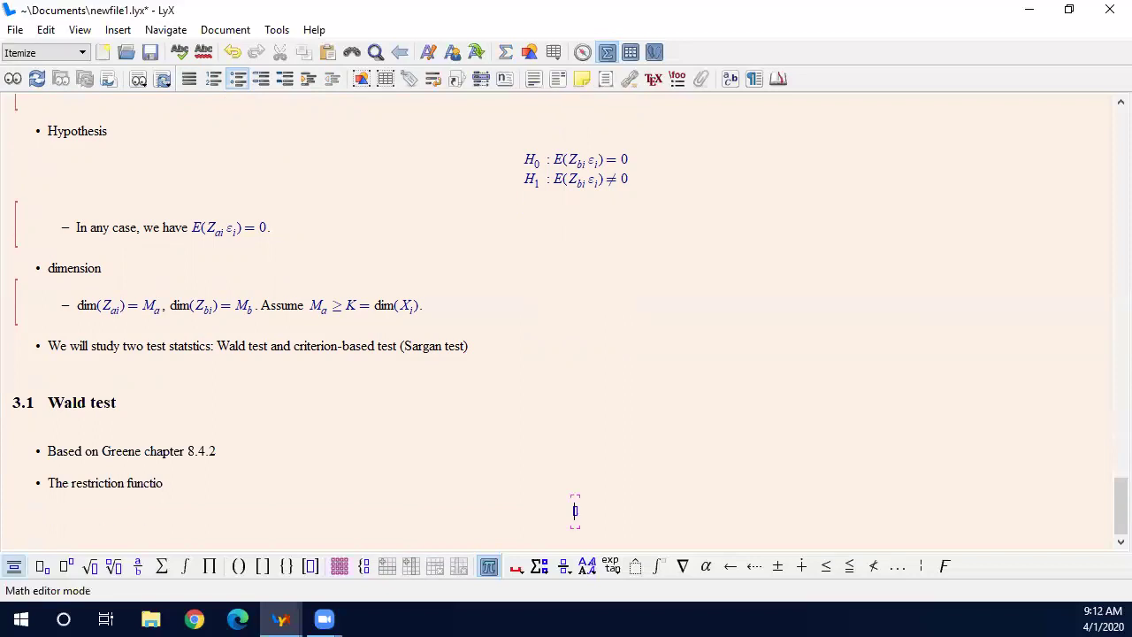
pyautogui.write('R(\x08eta)=')
pyautogui.write('Z_bi')
pyautogui.press('Right')
pyautogui.write('(Y_i')
pyautogui.press('Right')
pyautogui.write('-')
pyautogui.write('X_i')
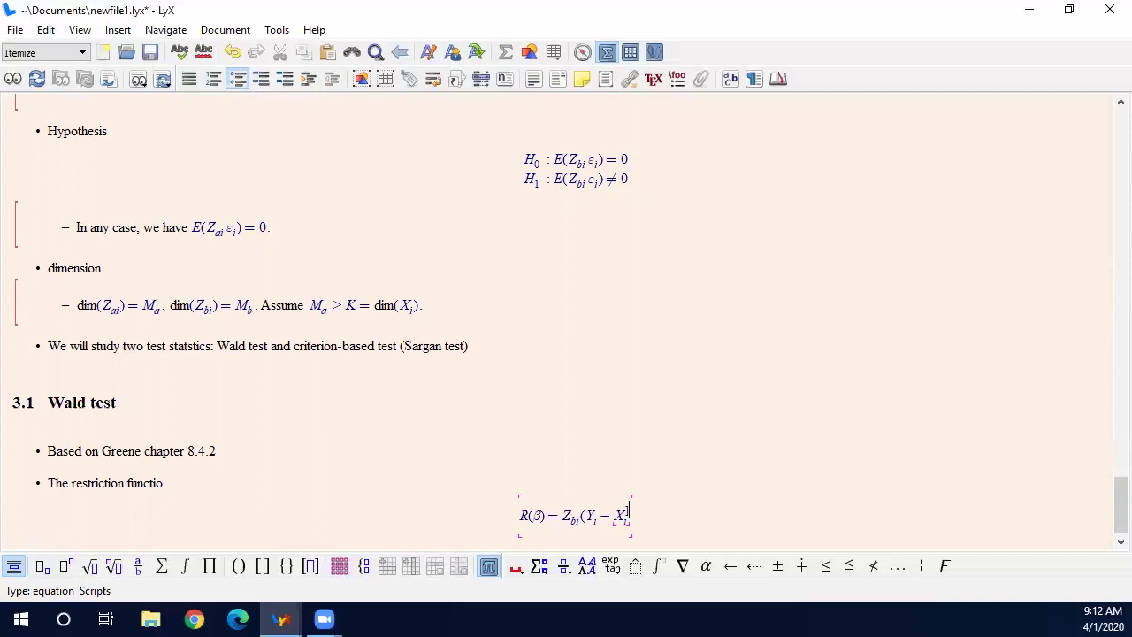
pyautogui.write('^\top')
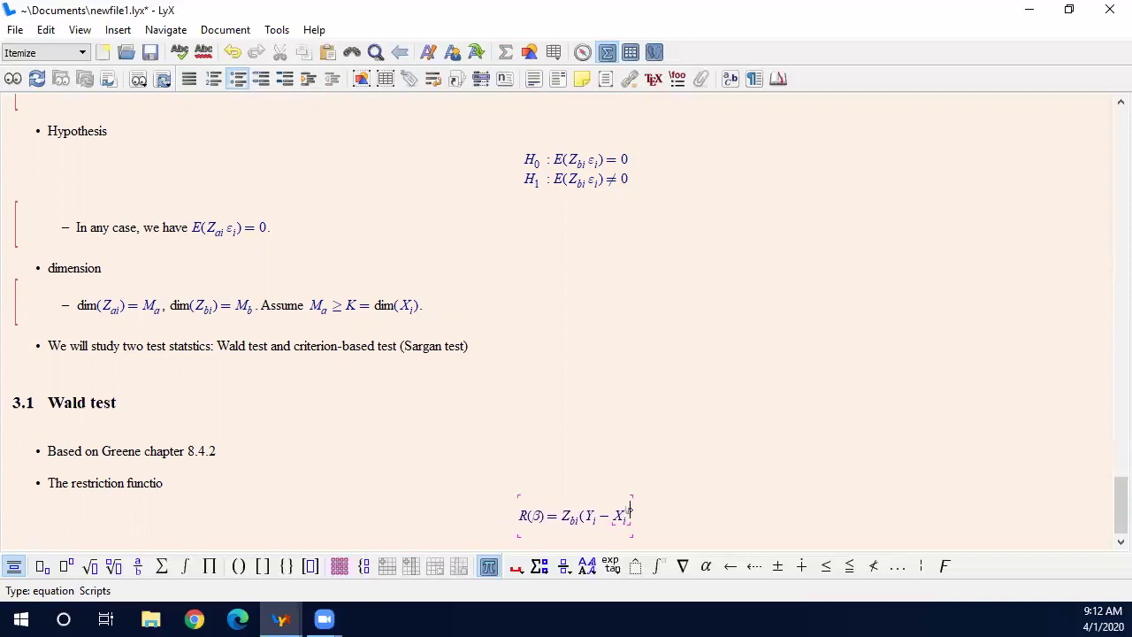
pyautogui.press('Right')
pyautogui.write('\x08eta')
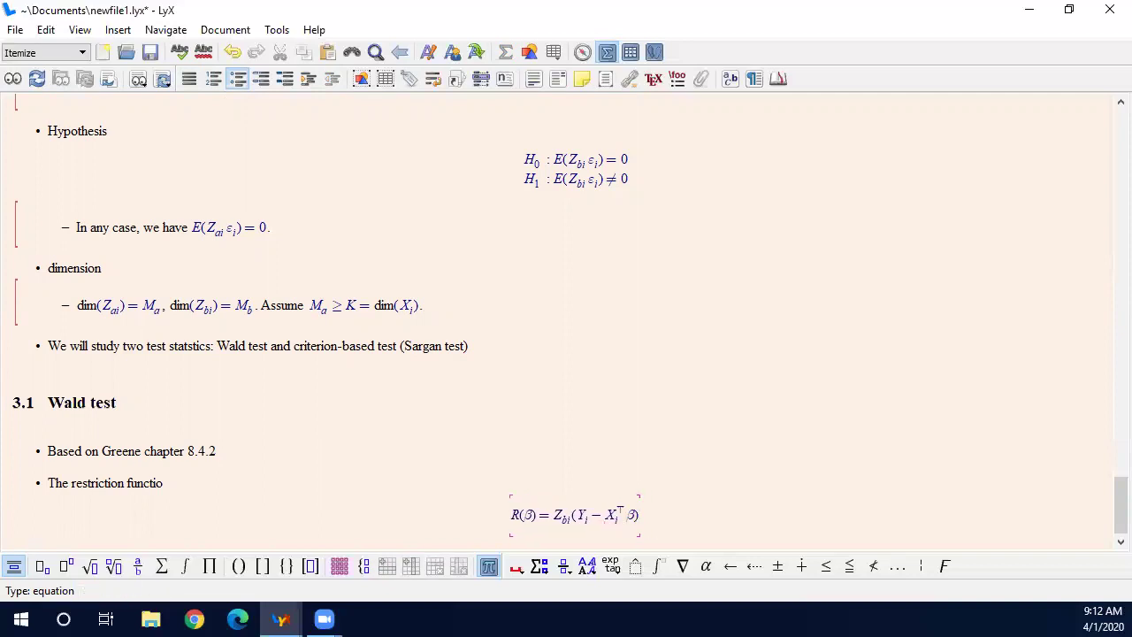
pyautogui.press('Right')
pyautogui.write('.')
# - Wrap the equation's right-hand side in an expectation, giving E[Z_bi(Y_i − X_iᵀβ)]
pyautogui.press('Left')
pyautogui.press('Left')
pyautogui.press('Left')
pyautogui.press('Left')
pyautogui.press('Left')
pyautogui.press('Left')
pyautogui.press('Left')
pyautogui.press('Left')
pyautogui.press('Left')
pyautogui.press('Left')
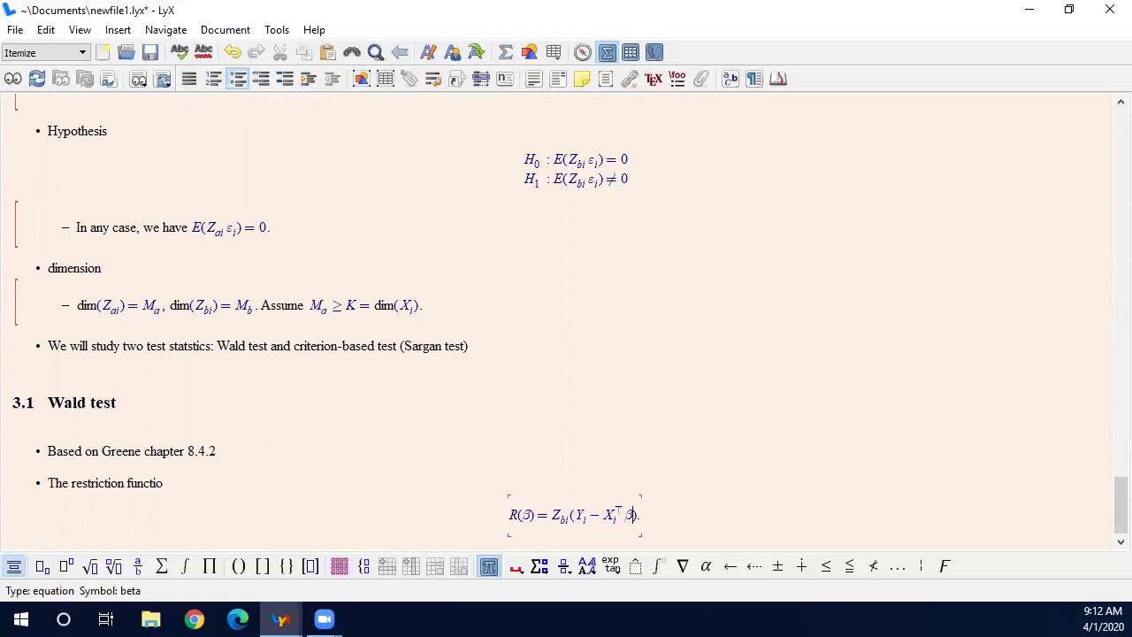
pyautogui.write('E[')
pyautogui.press('End')
pyautogui.press('Left')
pyautogui.write(']')
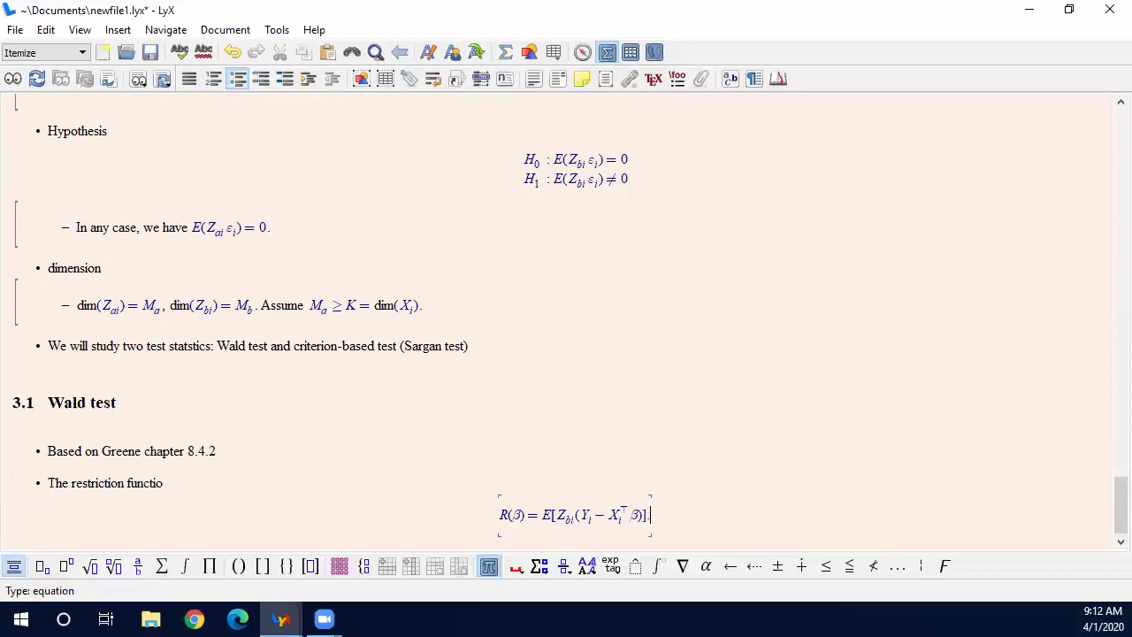
# - Correct the label to 'The restriction function' and start a bullet 'The unrestricted'
pyautogui.click(166, 483)
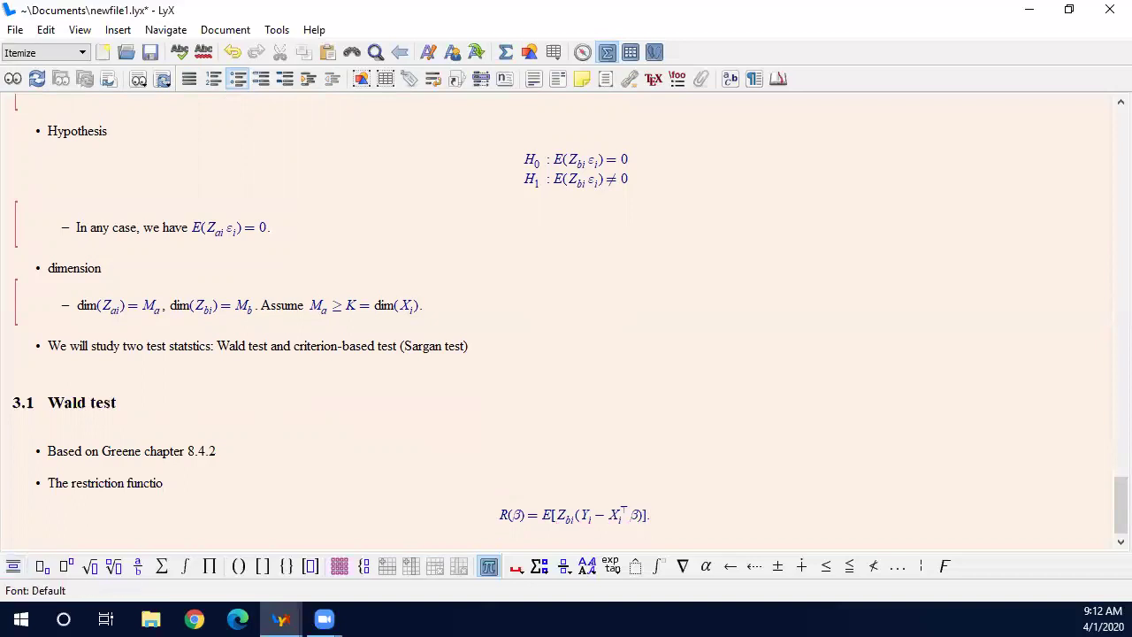
pyautogui.write('n')
pyautogui.click(698, 503)
pyautogui.press('Return')
pyautogui.write('The unrest')
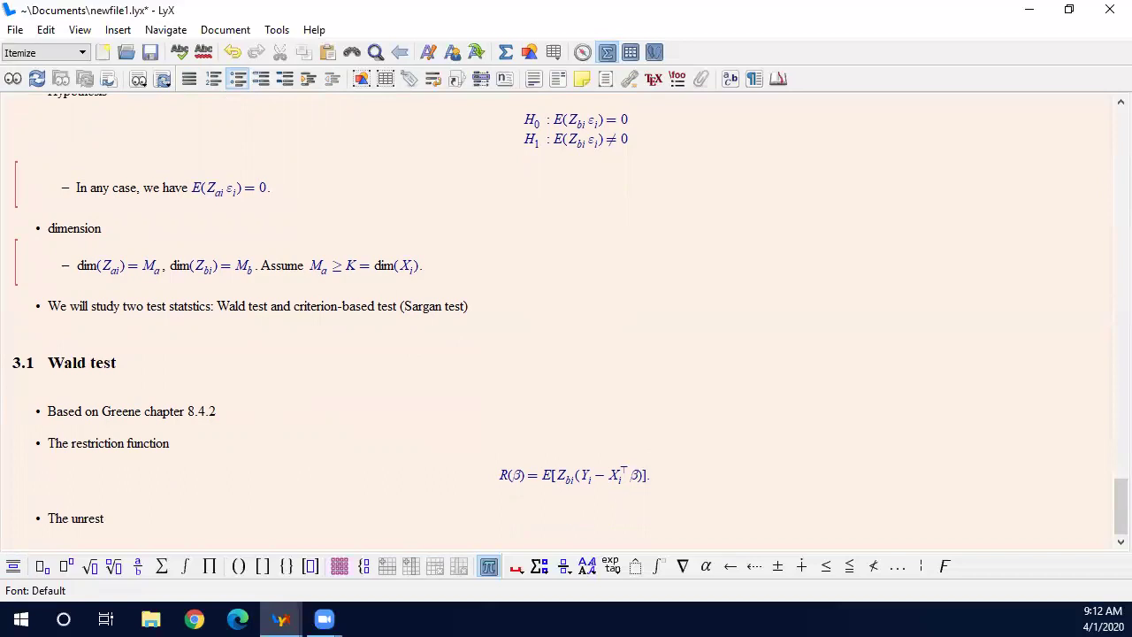
pyautogui.write('ricted')
# - Add bullet 'Wald test requires the unrestricted estimator and the restriction function' after the Greene line
pyautogui.click(217, 411)
pyautogui.press('Return')
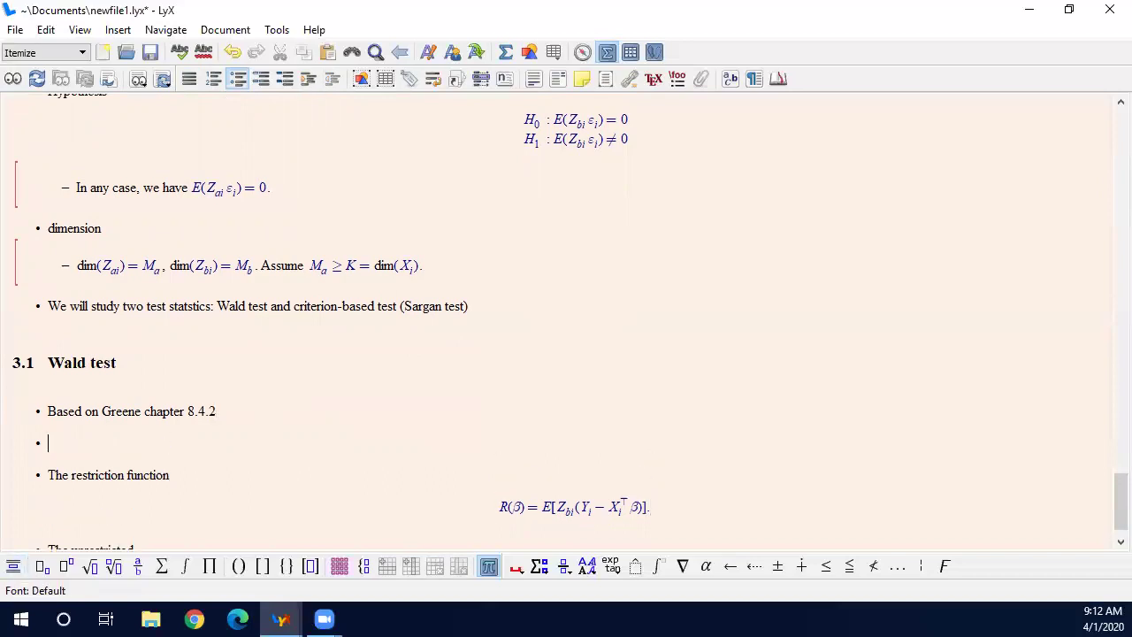
pyautogui.write('Wald test requires the u')
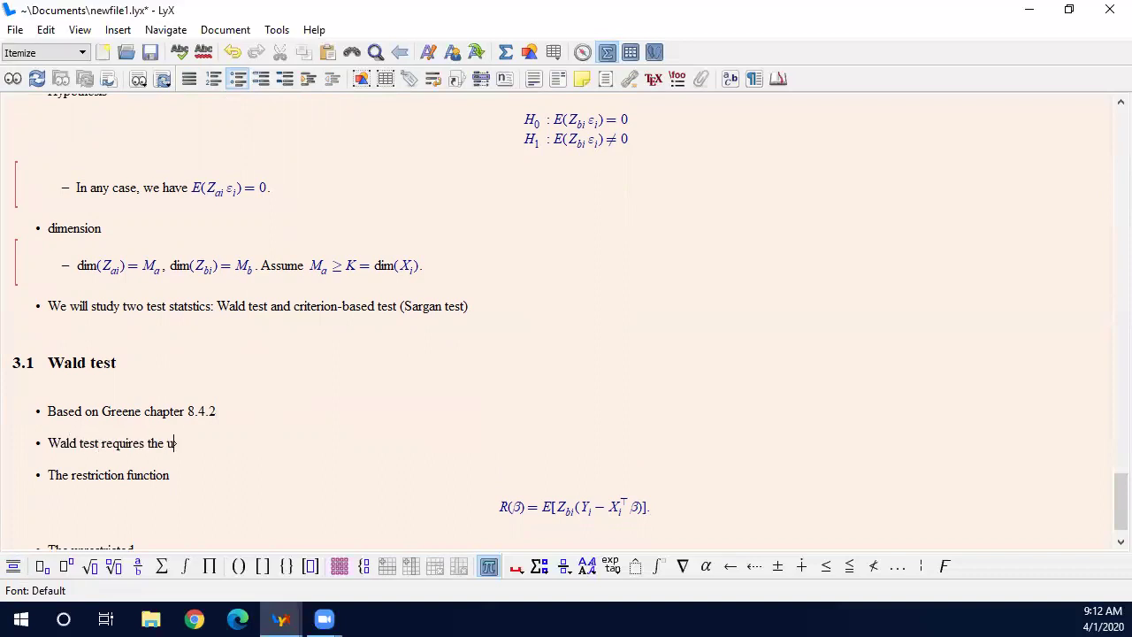
pyautogui.write('nrestricted estimator and the restri')
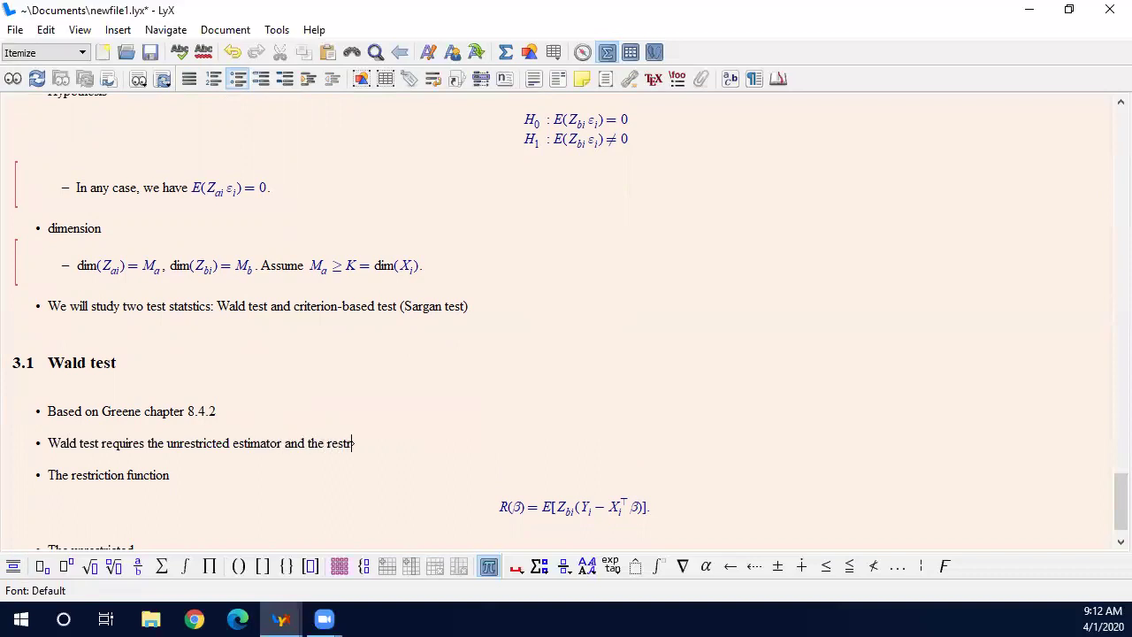
pyautogui.write('ction function')
# - Complete the line as 'The unrestricted model:' with display equation Y_i = X_iᵀβ + ε_i
pyautogui.click(134, 549)
pyautogui.write('model')
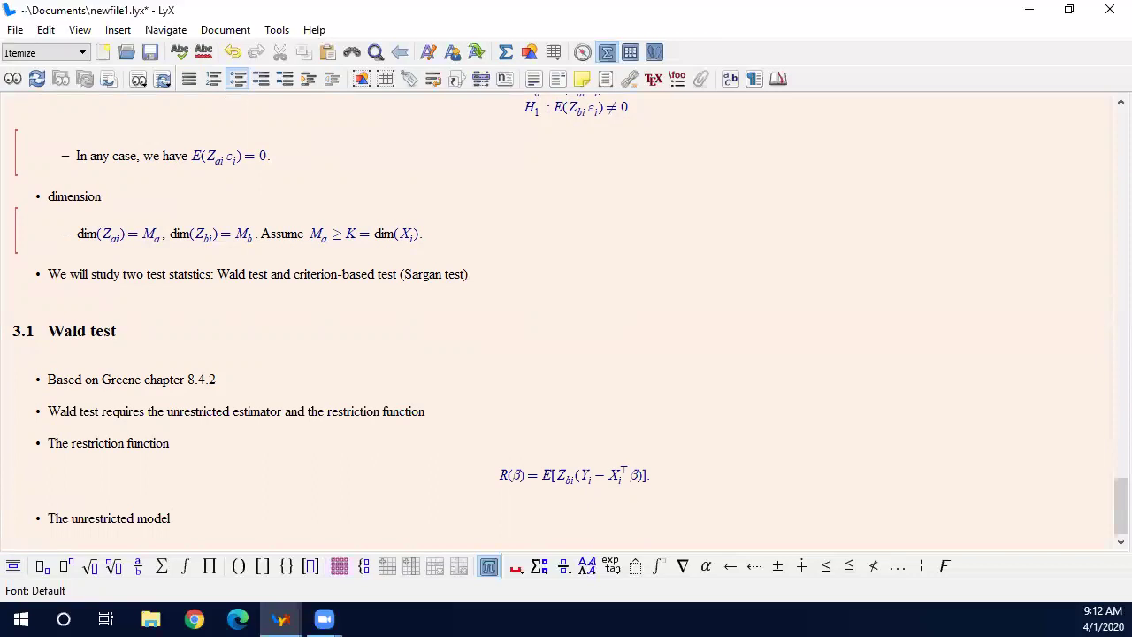
pyautogui.write(':')
pyautogui.hotkey('ctrl', 'shift', 'm')
pyautogui.write('Y_i =X_')
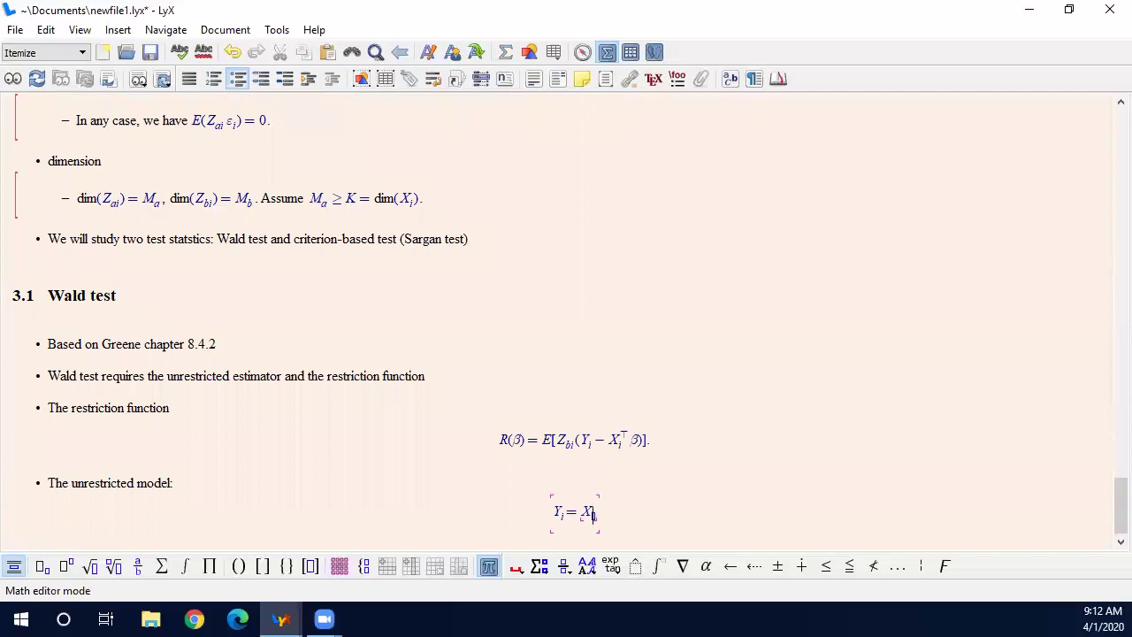
pyautogui.write('i^\\top \\beta')
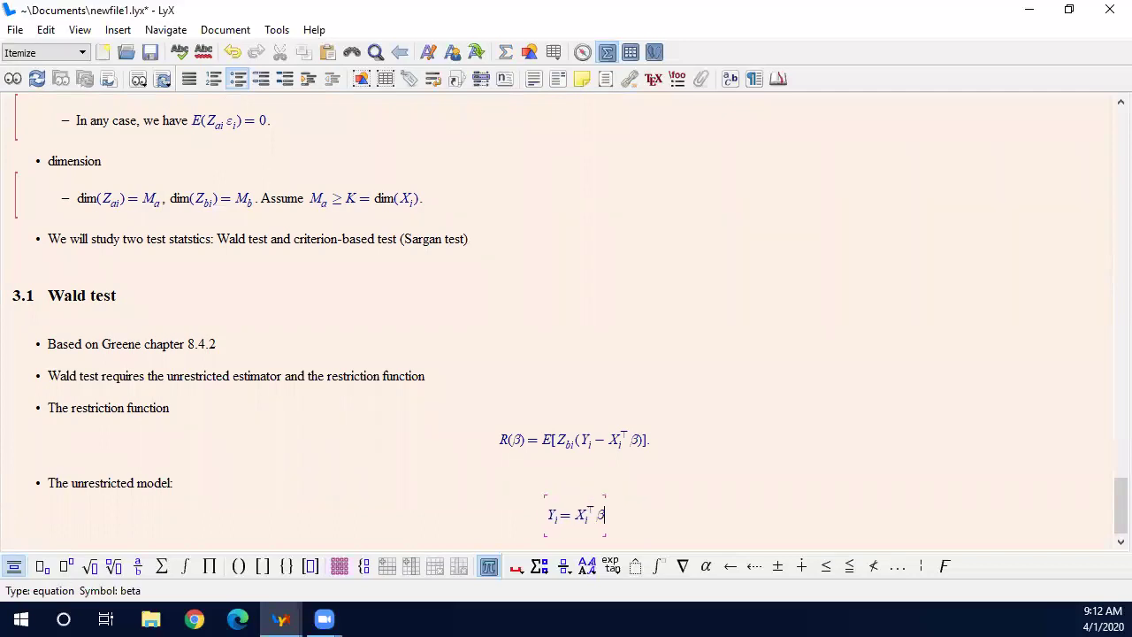
pyautogui.write('+\\varepsilon_i')
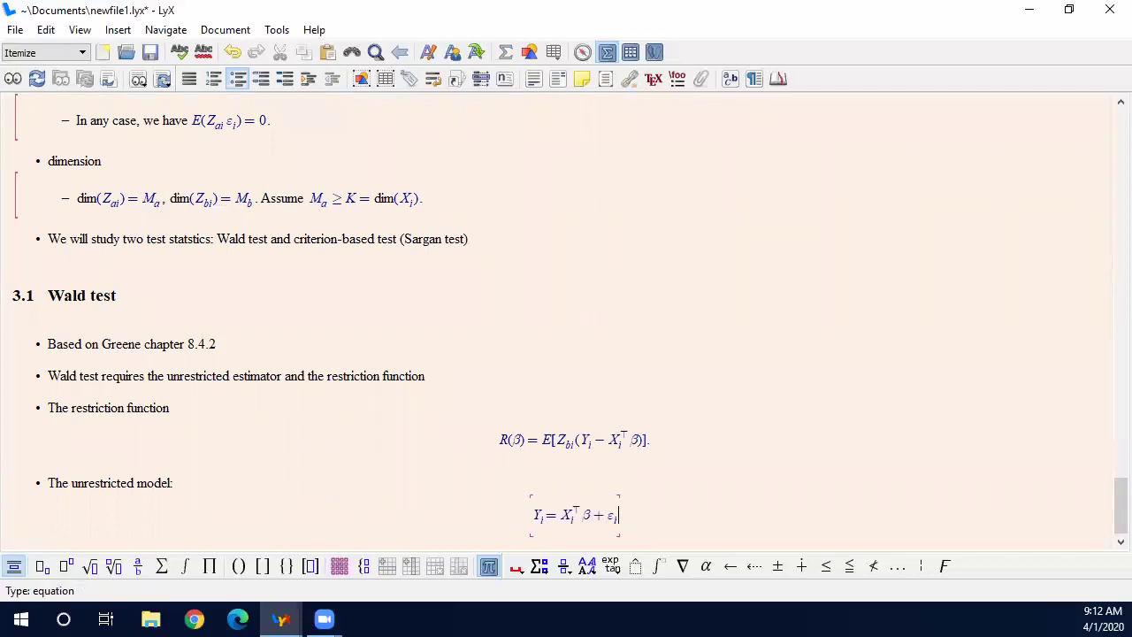
# - Add a second equation row E[Z_ai ε_i] = 0. and start a new bullet below
pyautogui.hotkey('ctrl', 'Return')
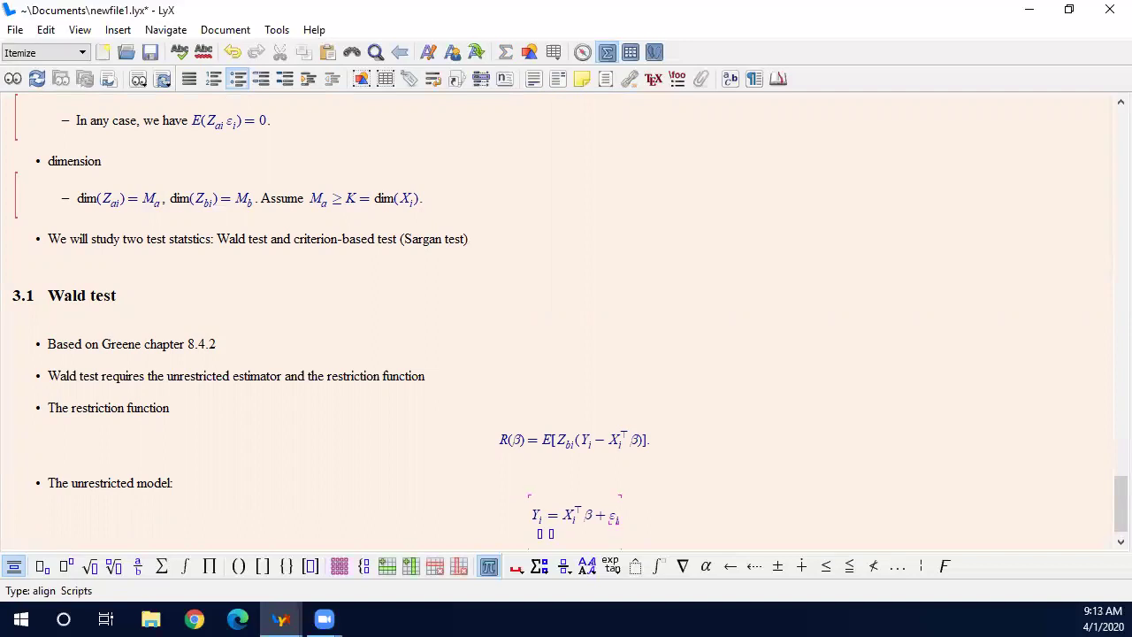
pyautogui.click(550, 534)
pyautogui.write('E[Z_ai')
pyautogui.press('Right')
pyautogui.write('\\varepsilon_i')
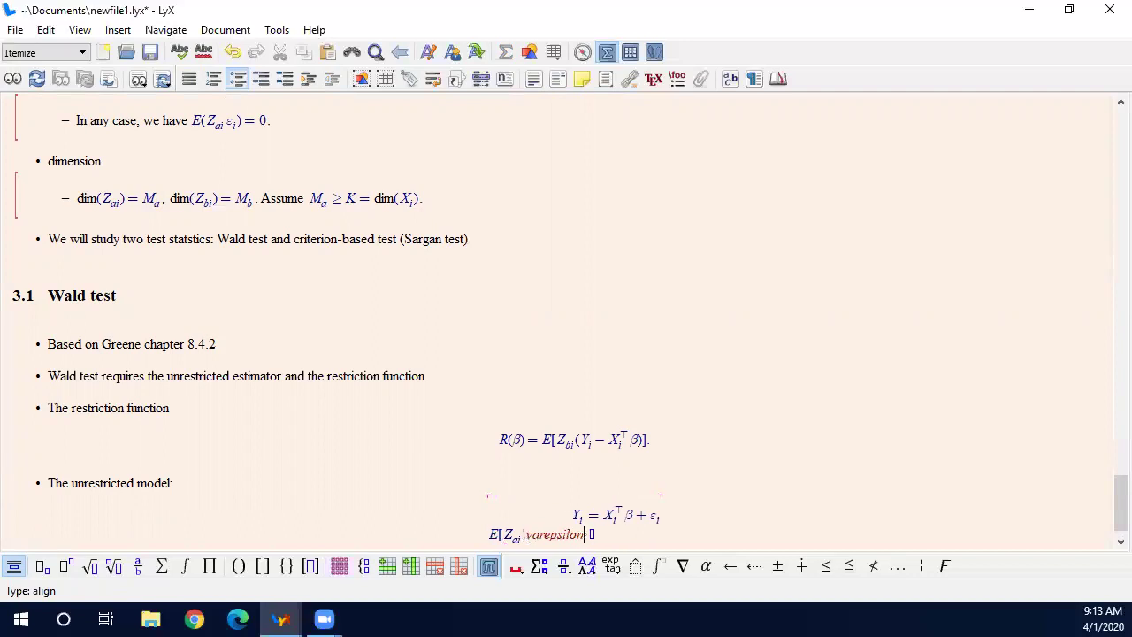
pyautogui.press('Right')
pyautogui.write('] ')
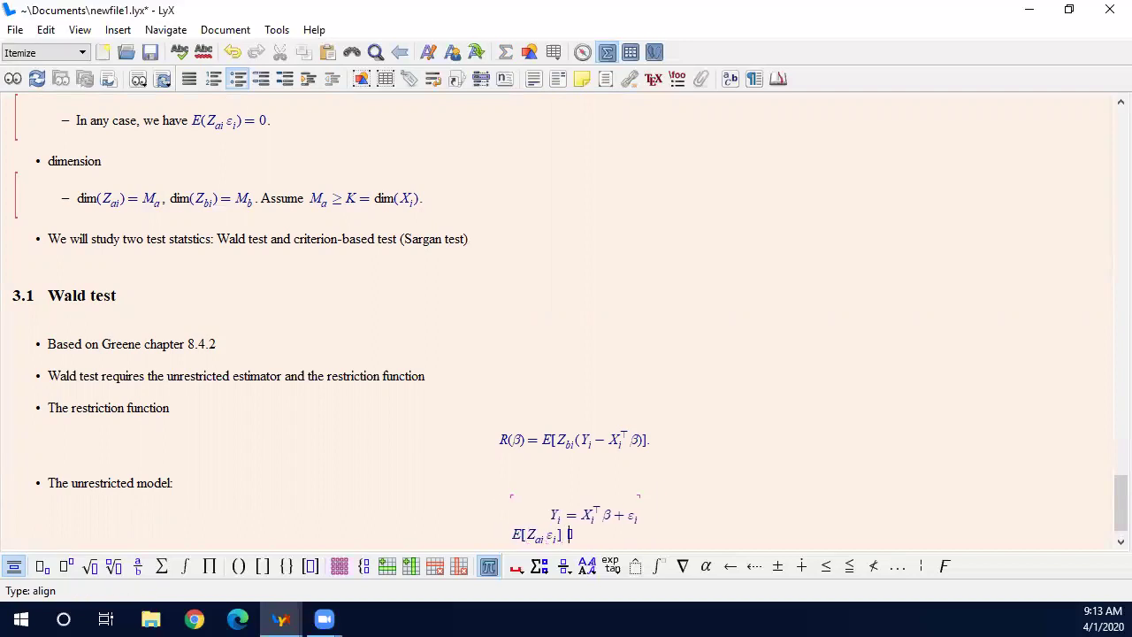
pyautogui.write('= 0.')
pyautogui.press('Right')
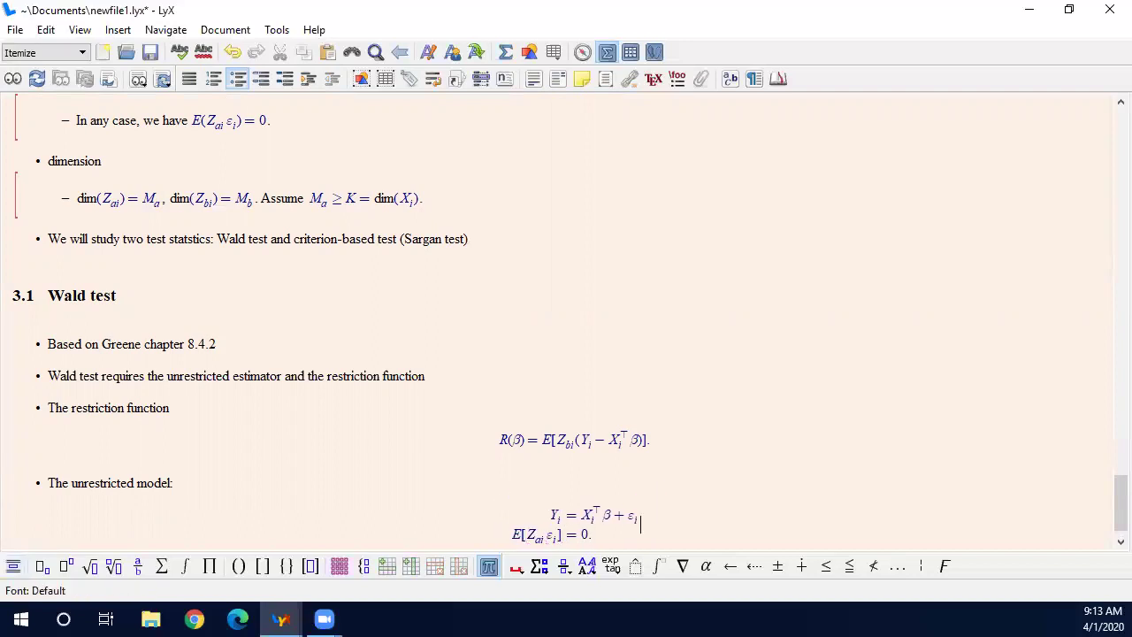
pyautogui.press('Return')
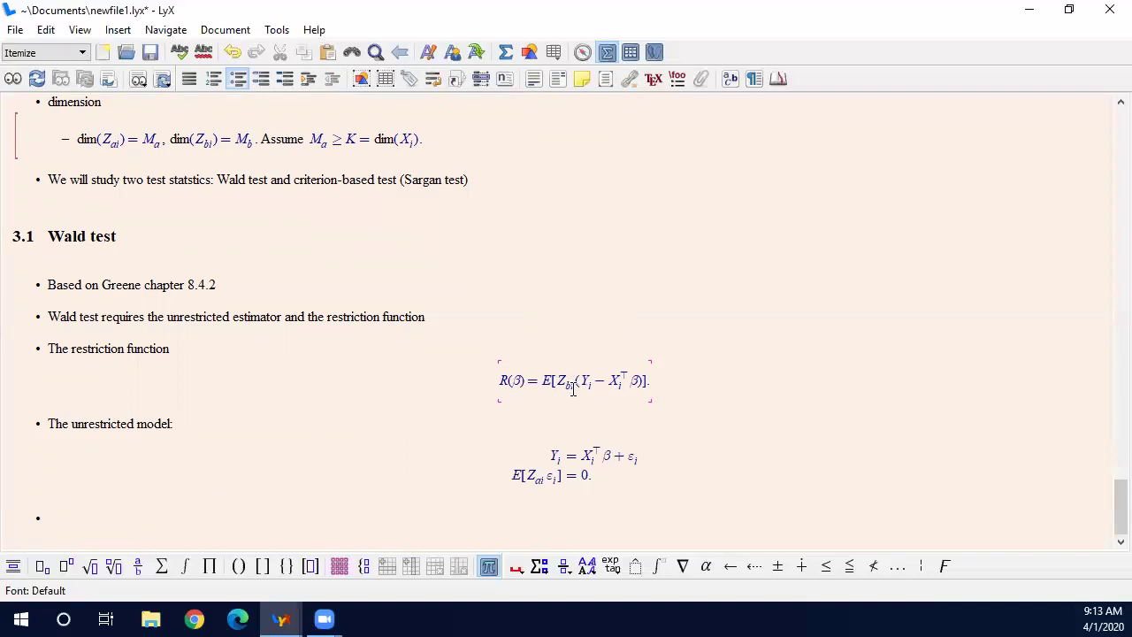
# - Add an indented sub-item 'Let β_U be the unrestricted estimator.' with β_U as inline math
pyautogui.press('Tab')
pyautogui.write('It is')
pyautogui.press('BackSpace')
pyautogui.press('BackSpace')
pyautogui.press('BackSpace')
pyautogui.press('BackSpace')
pyautogui.press('BackSpace')
pyautogui.write('Let')
pyautogui.hotkey('ctrl', 'm')
pyautogui.write('\\beta ')
pyautogui.write('_U')
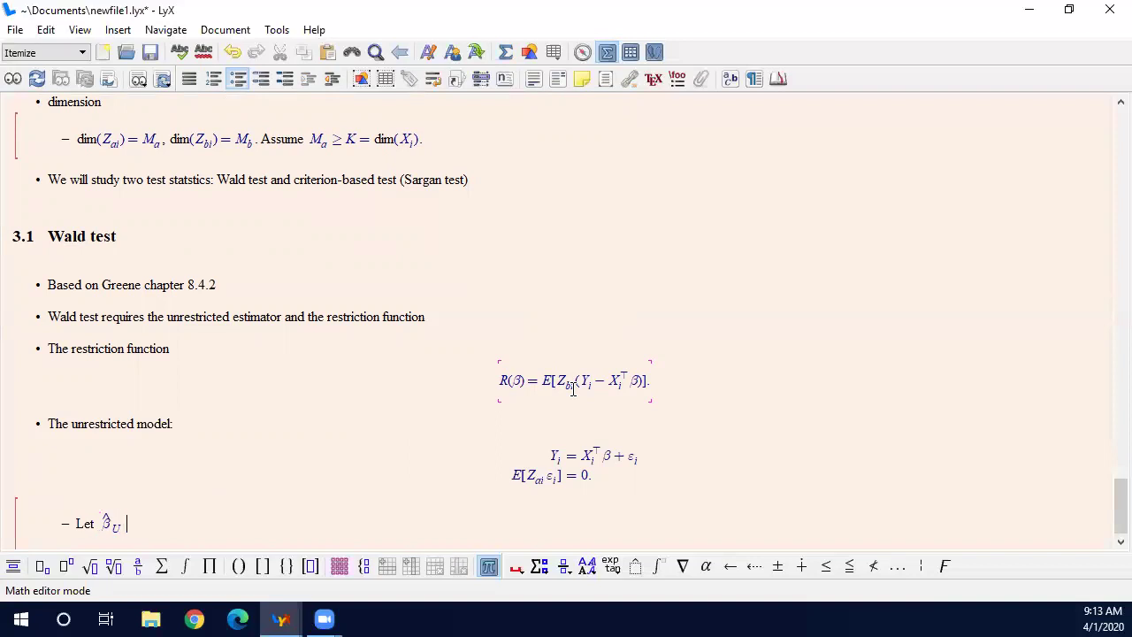
pyautogui.press('Right')
pyautogui.press('Right')
pyautogui.write('be the unrest')
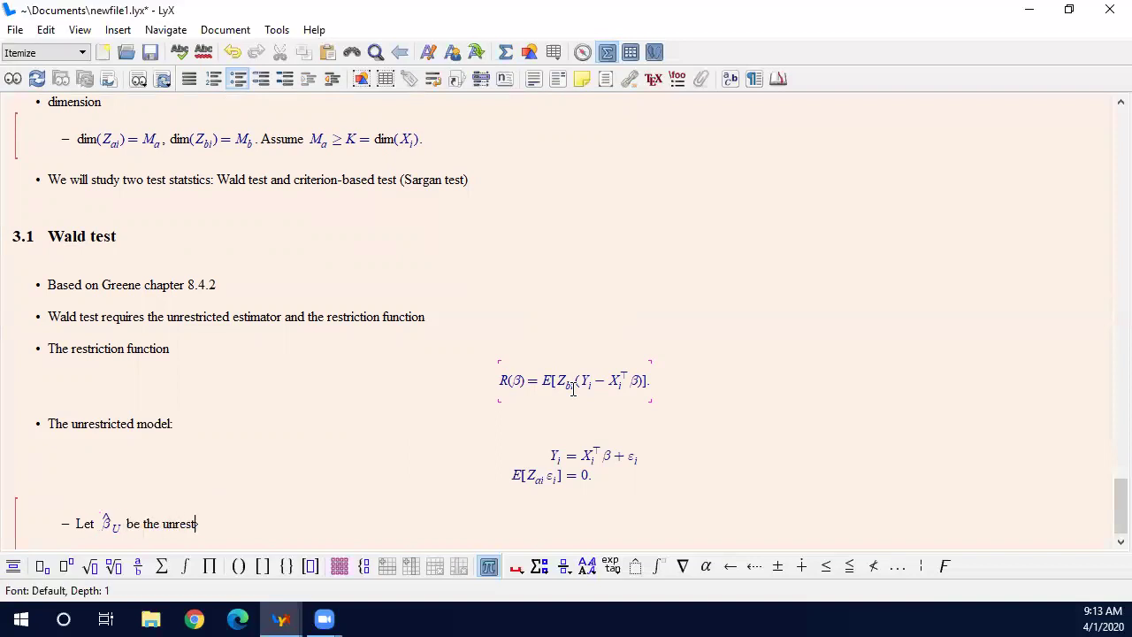
pyautogui.write('ricted estimator.')
# - Start a 'Calculate' bullet with a display equation beginning R(β̂_U) = followed by a fraction
pyautogui.press('Return')
pyautogui.press('Return')
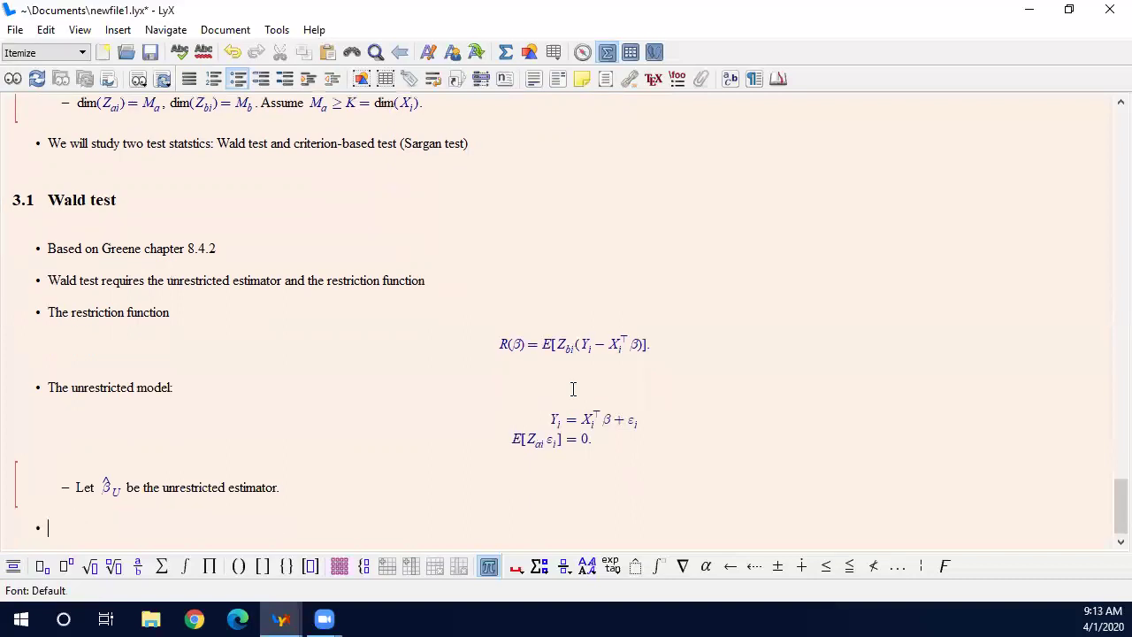
pyautogui.write('Calcuate')
pyautogui.press('BackSpace')
pyautogui.press('BackSpace')
pyautogui.press('BackSpace')
pyautogui.write('late')
pyautogui.hotkey('ctrl', 'shift', 'm')
pyautogui.write('R(\\hat \\beta')
pyautogui.press('Right')
pyautogui.write('_U')
pyautogui.press('Right')
pyautogui.write(')=\x0crac')
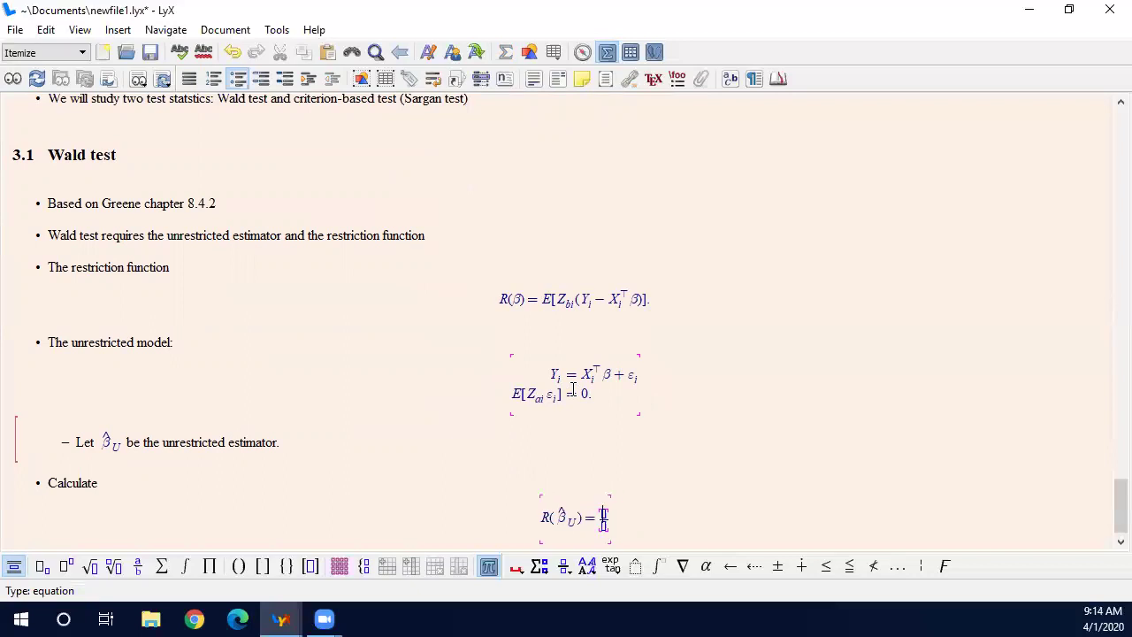
# - Put a hat on the R, fill the fraction as 1/n, and add the sum from i=1 to n
pyautogui.press('Left')
pyautogui.press('Left')
pyautogui.press('Left')
pyautogui.press('Left')
pyautogui.press('Left')
pyautogui.hotkey('shift', 'Left')
pyautogui.write('\\hat')
pyautogui.press('Right')
pyautogui.press('Right')
pyautogui.press('Right')
pyautogui.press('Right')
pyautogui.press('Right')
pyautogui.write('1')
pyautogui.press('Down')
pyautogui.write('n')
pyautogui.press('Right')
pyautogui.write('\\sum _{i=1')
pyautogui.press('Right')
pyautogui.write('^n')
pyautogui.press('Right')
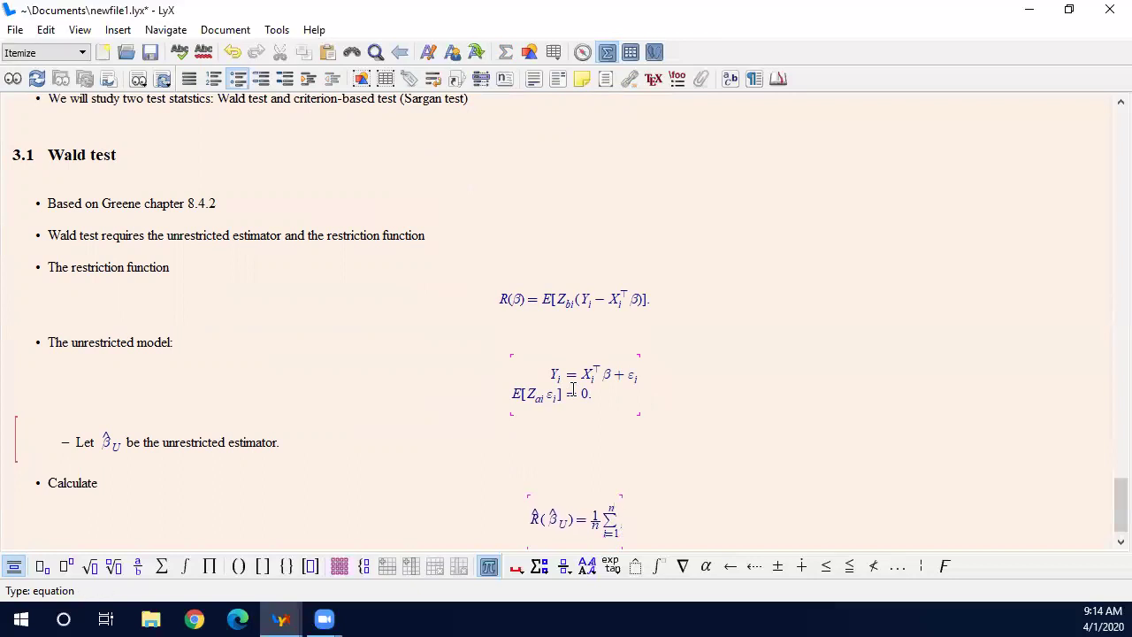
# - Complete the summand as [Z_bi(Y_i − X_i^⊤β̂_U)] to finish the Calculate equation
pyautogui.write('1')
pyautogui.write('Z_bi')
pyautogui.press('Right')
pyautogui.write('(Y_i')
pyautogui.press('Right')
pyautogui.write('-X_i')
pyautogui.press('Right')
pyautogui.write('^\top')
pyautogui.press('Right')
pyautogui.write('\\hat \\beta')
pyautogui.press('Right')
pyautogui.write('_U')
pyautogui.press('Right')
pyautogui.write(')]')
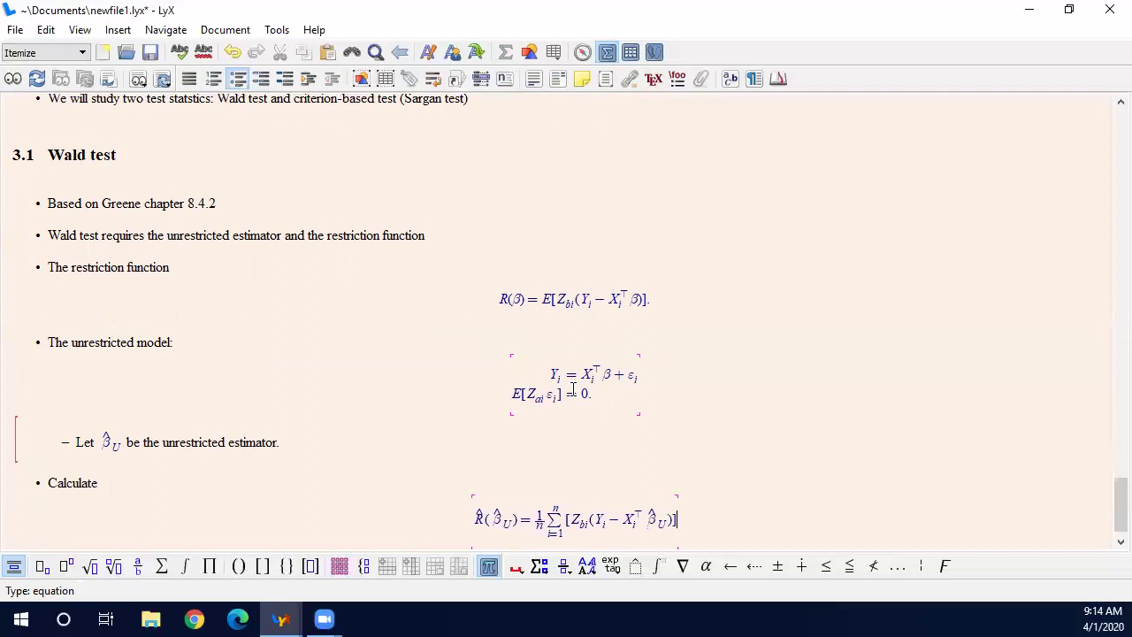
pyautogui.press('Right')
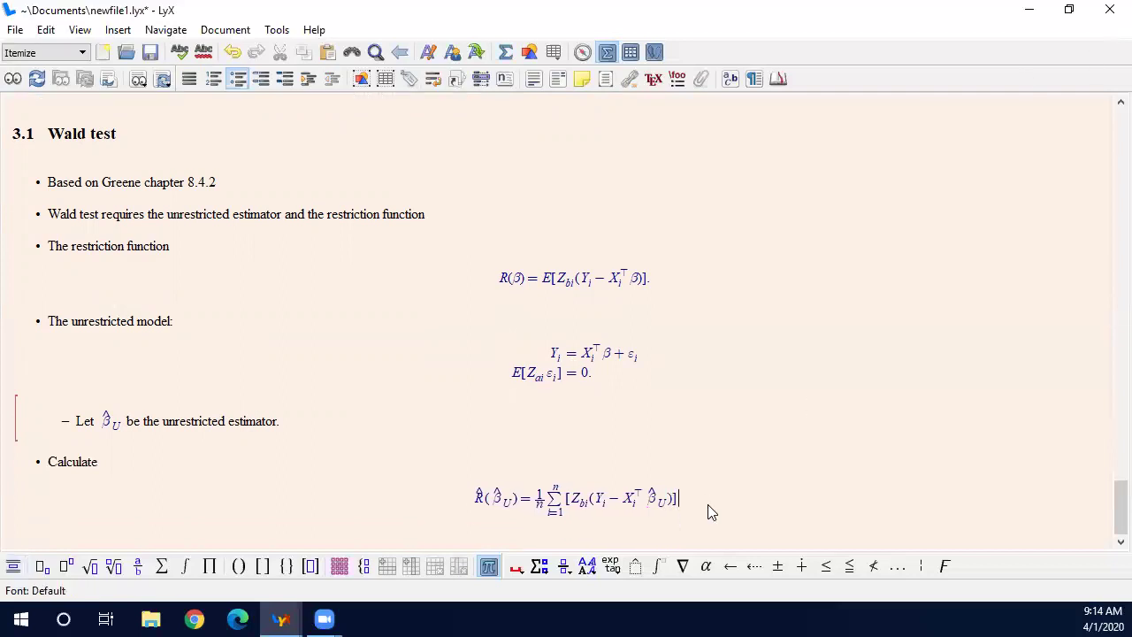
# - Check the restriction function and Calculate equations by briefly selecting parts of them
pyautogui.click(547, 279)
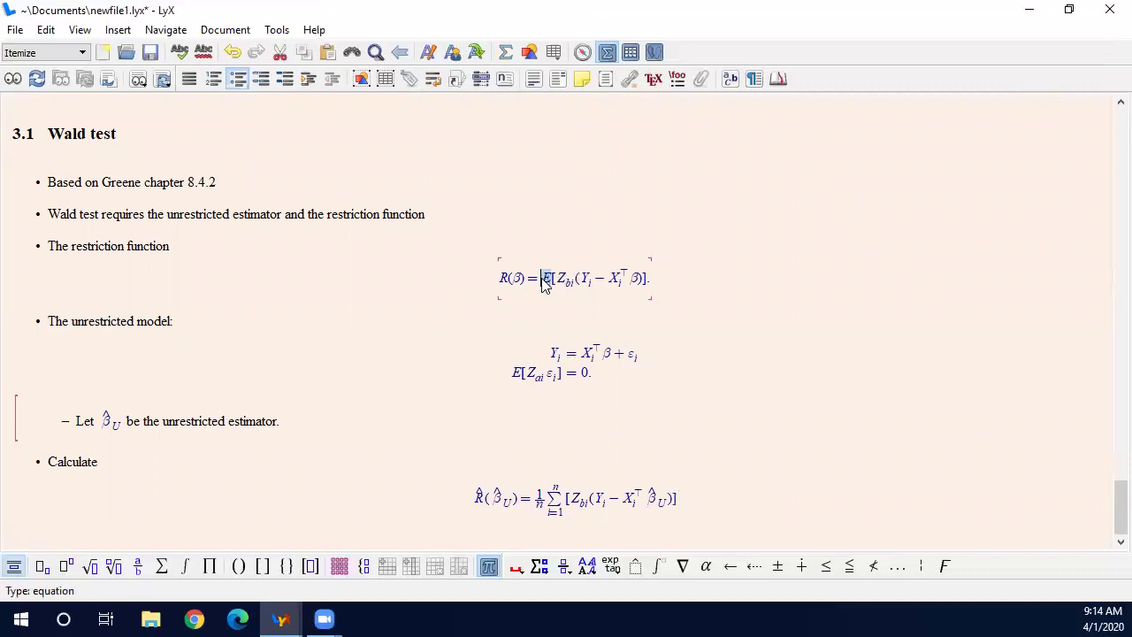
pyautogui.click(547, 507)
pyautogui.moveTo(547, 510); pyautogui.dragTo(539, 506)
pyautogui.click(541, 505)
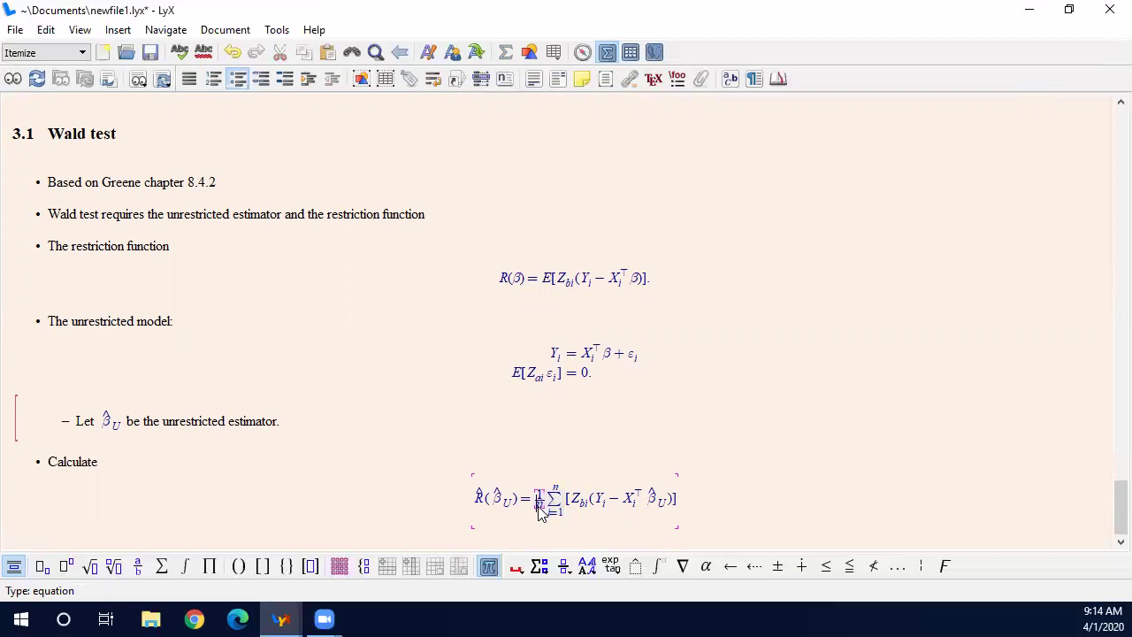
pyautogui.tripleClick(637, 283)
pyautogui.click(638, 287)
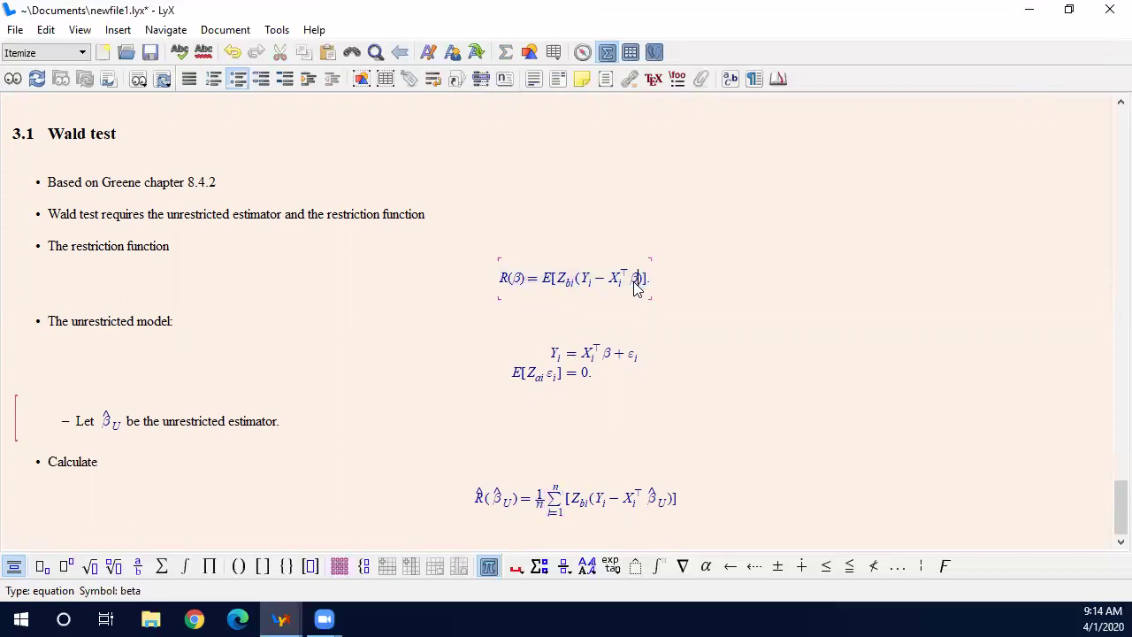
pyautogui.moveTo(649, 505); pyautogui.dragTo(669, 505)
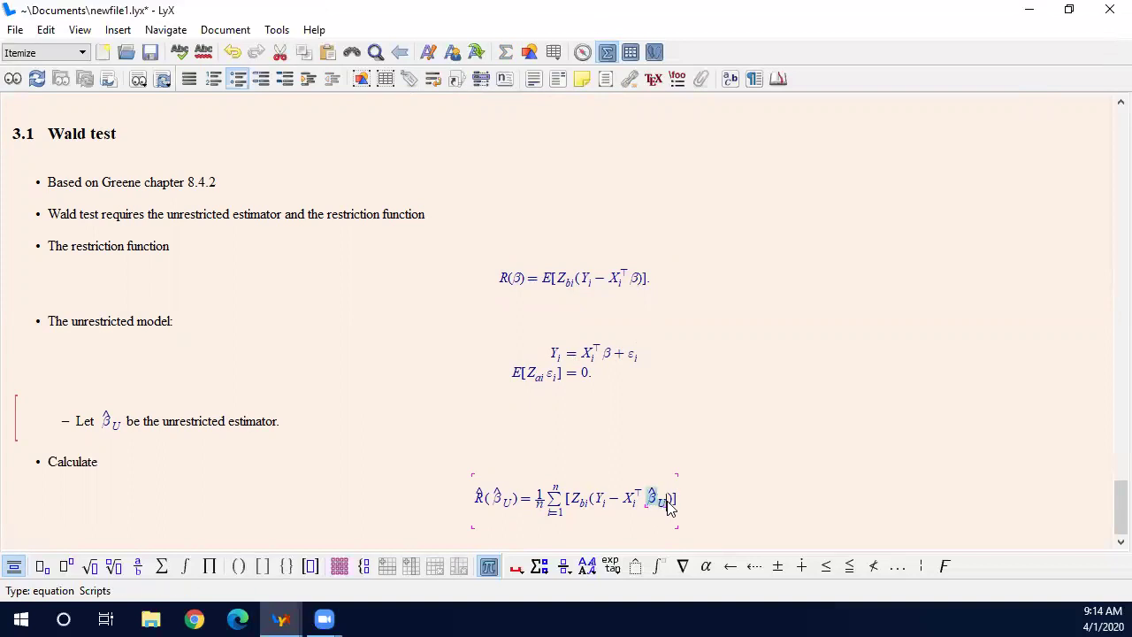
pyautogui.click(725, 502)
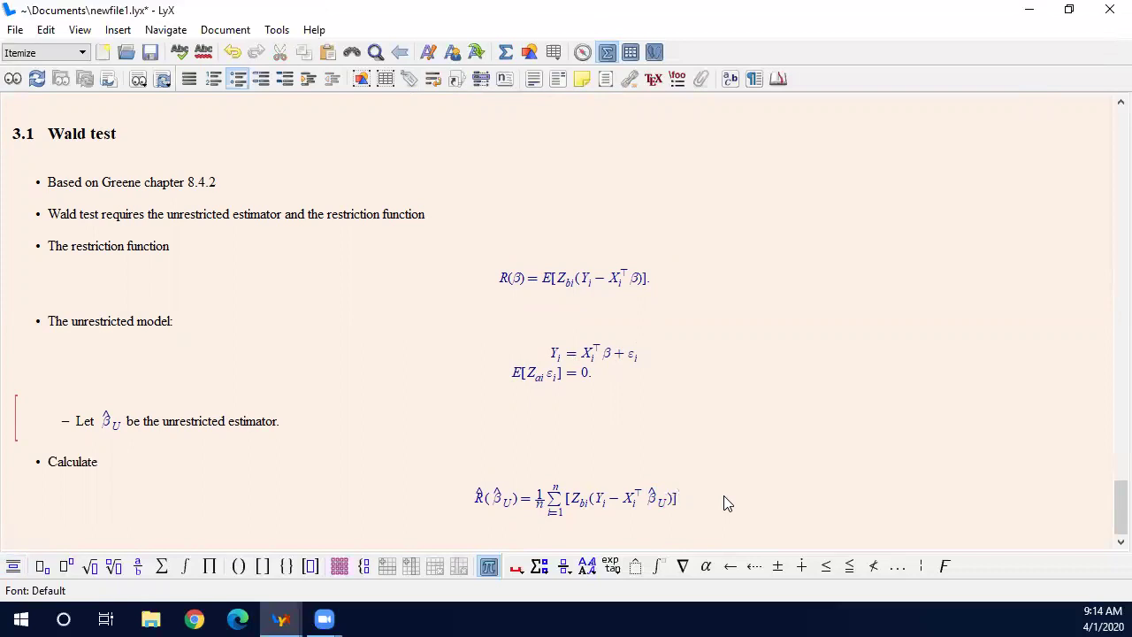
# - Add a new equation row beginning = (1/n) Σ_{i=1}^n [Z_bi (Y_i − X_i^⊤ …
pyautogui.press('Left')
pyautogui.hotkey('ctrl', 'Return')
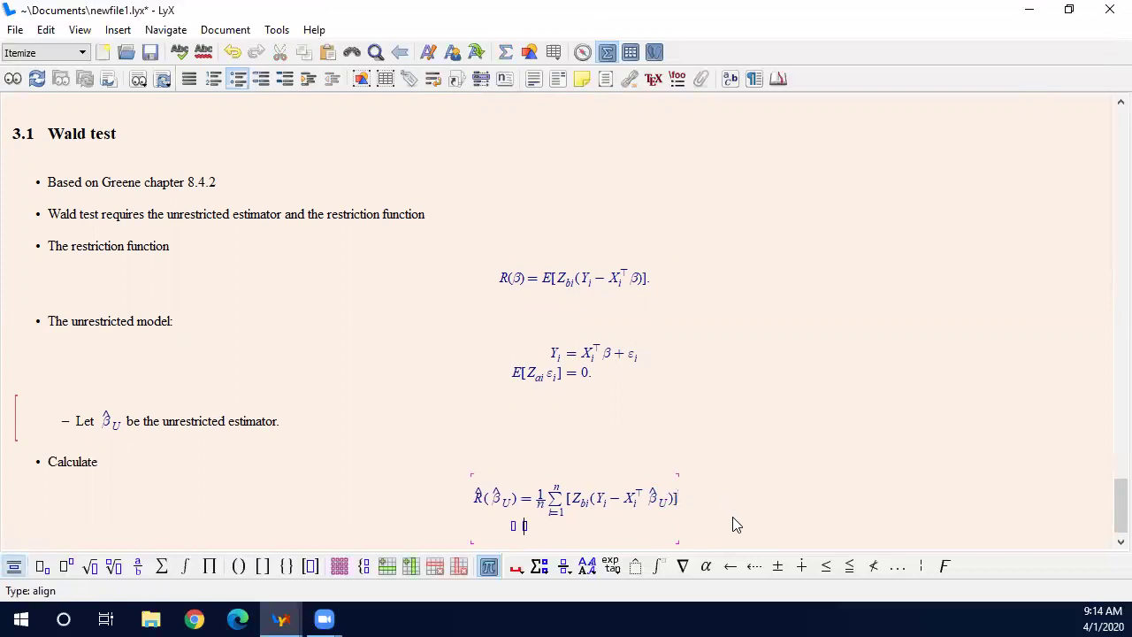
pyautogui.write('=\x0crac')
pyautogui.press('Right')
pyautogui.write('\\sum_i=1')
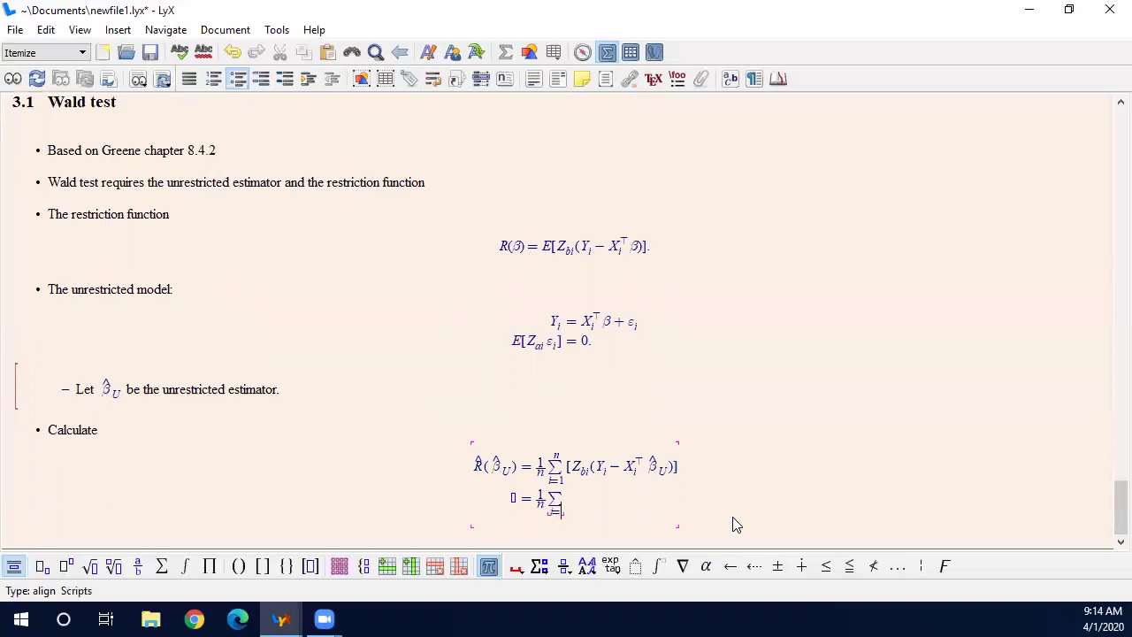
pyautogui.press('Right')
pyautogui.write('^n')
pyautogui.press('Right')
pyautogui.write('[Z_bi')
pyautogui.press('Right')
pyautogui.write('(Y_i')
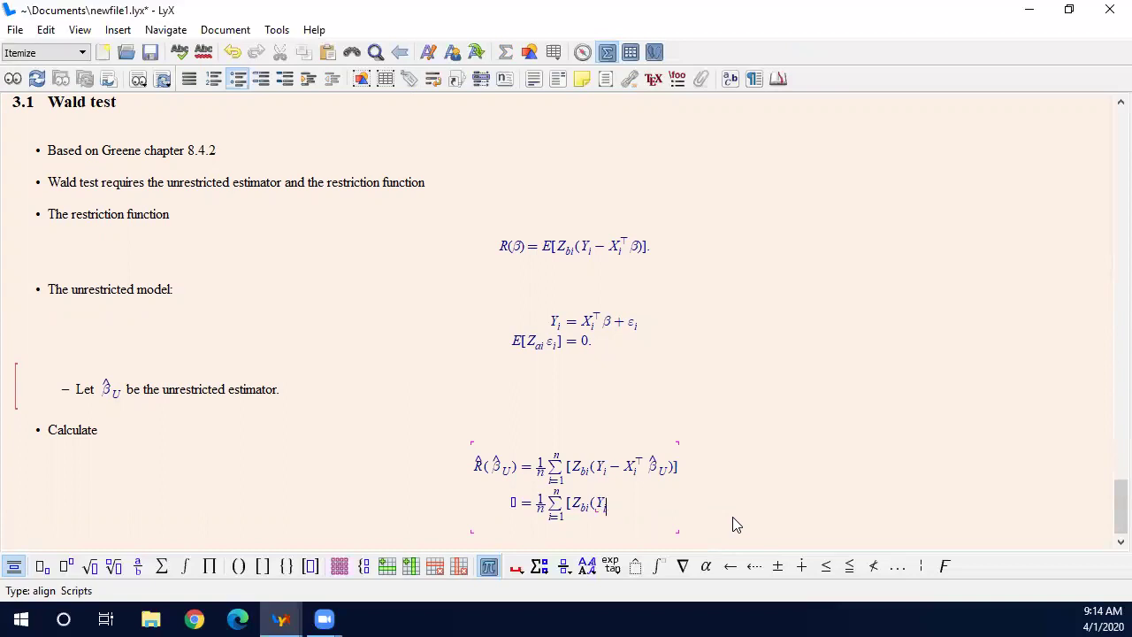
pyautogui.press('Right')
pyautogui.write('-X_')
pyautogui.write('i')
pyautogui.press('Right')
pyautogui.write('^\top')
pyautogui.press('Right')
# - Finish that row with β̂_0 + X_i^⊤(β_0 − β̂_U))]
pyautogui.write('\\hat\\beta')
pyautogui.write('_0')
pyautogui.press('Right')
pyautogui.write('+X_i')
pyautogui.press('Right')
pyautogui.write('^\top')
pyautogui.press('Right')
pyautogui.write('(\x08eta_0')
pyautogui.press('Right')
pyautogui.write('-\\hat \x08eta')
pyautogui.press('Right')
pyautogui.write('_U')
pyautogui.press('Right')
pyautogui.write(')]')
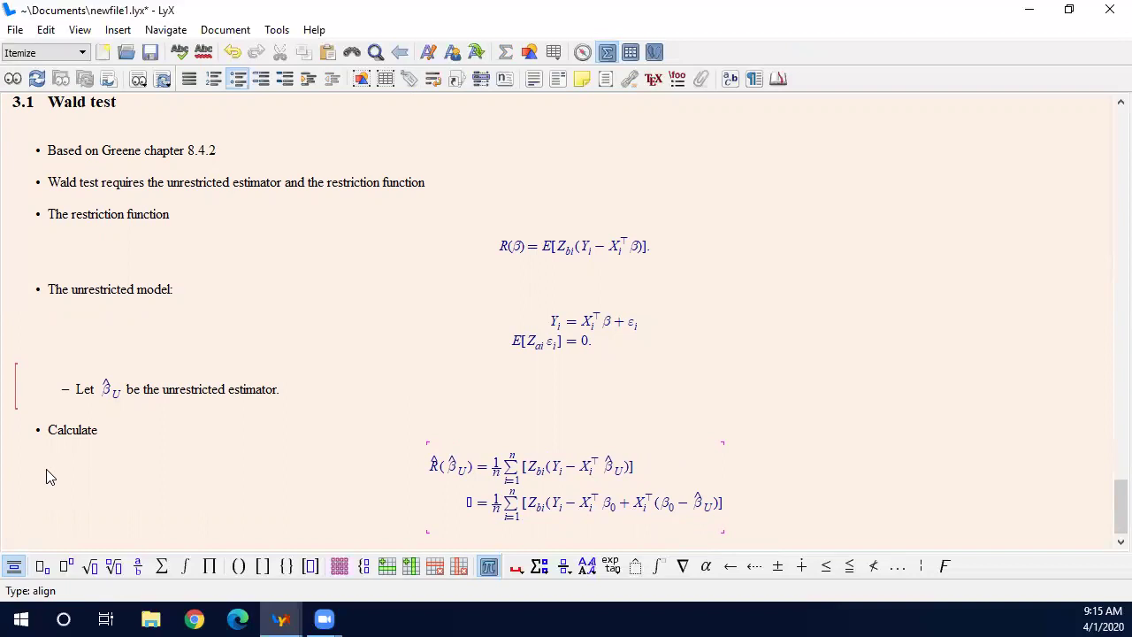
# - Start a third row with = (1/n) Σ_{i=1}^n
pyautogui.hotkey('ctrl', 'Return')
pyautogui.write('=\x0crac 1')
pyautogui.press('Down')
pyautogui.write('n')
pyautogui.press('Right')
pyautogui.write('\\sum \\')
pyautogui.press('BackSpace')
pyautogui.write('_i=1')
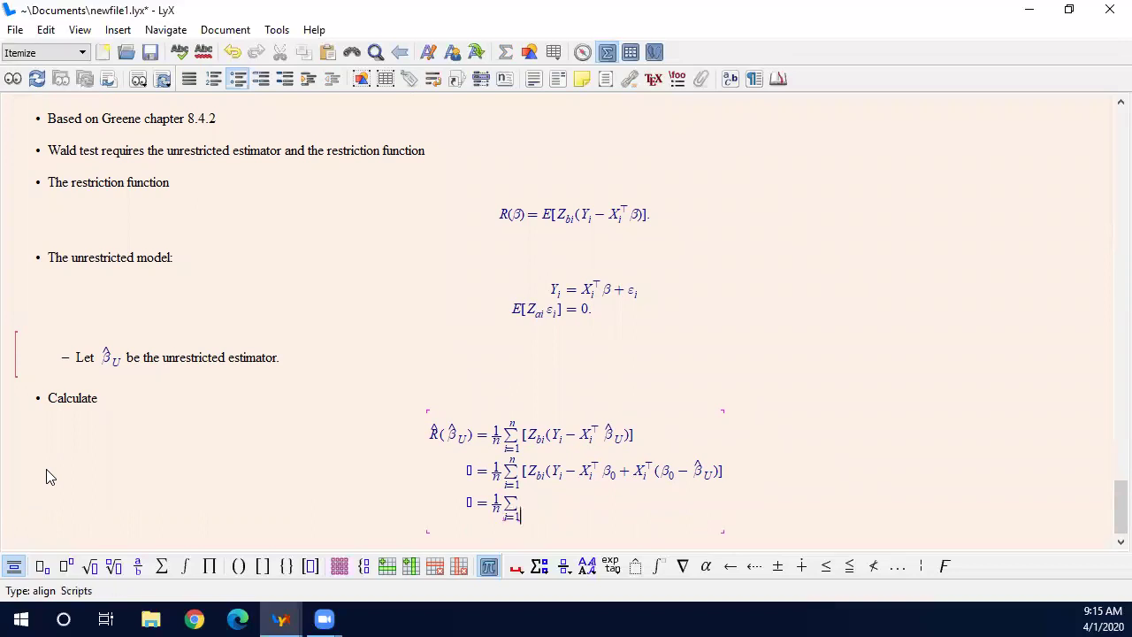
pyautogui.press('Up')
pyautogui.write('n')
pyautogui.press('Right')
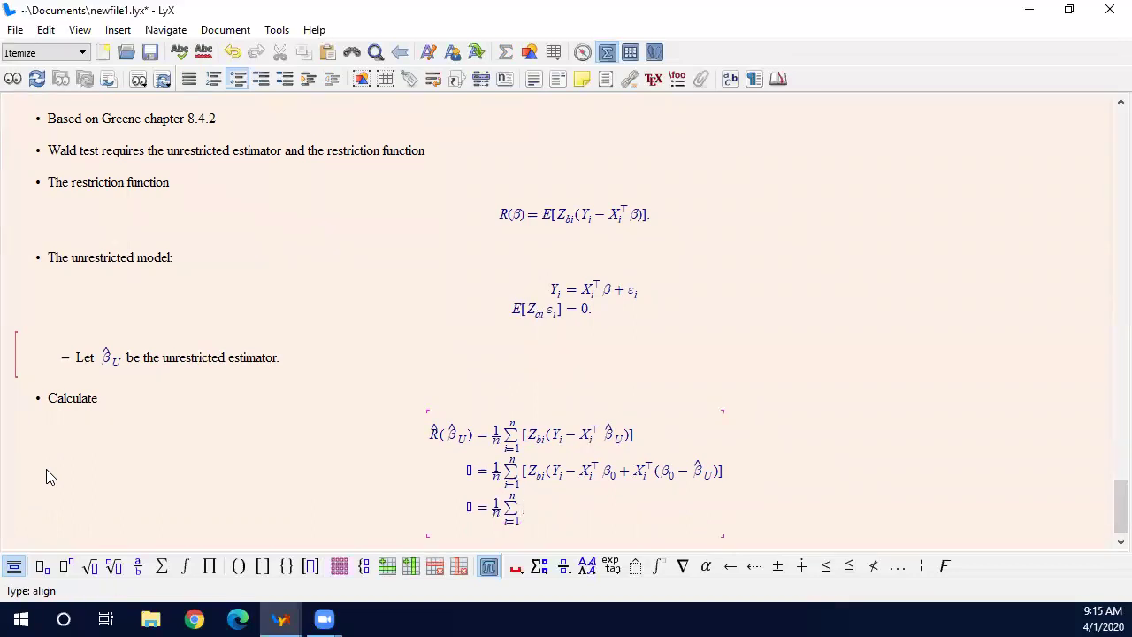
# - Continue the third row with [Z_bi(Y_i − X_i^⊤β_0)] + 1/n
pyautogui.write('[Z_bi')
pyautogui.press('Right')
pyautogui.write('(Y_i')
pyautogui.press('Right')
pyautogui.write('-X_{i')
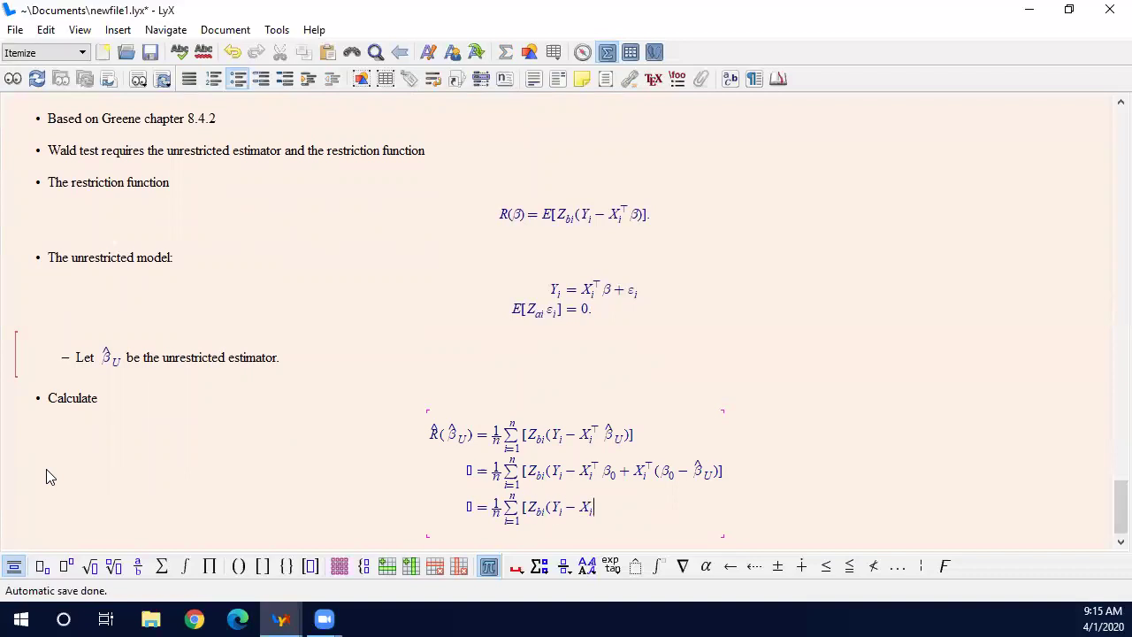
pyautogui.press('Right')
pyautogui.write('^\top')
pyautogui.press('Right')
pyautogui.write('\x08eta_0')
pyautogui.press('Right')
pyautogui.write(')')
pyautogui.write(']')
pyautogui.write('+\x0crac 1')
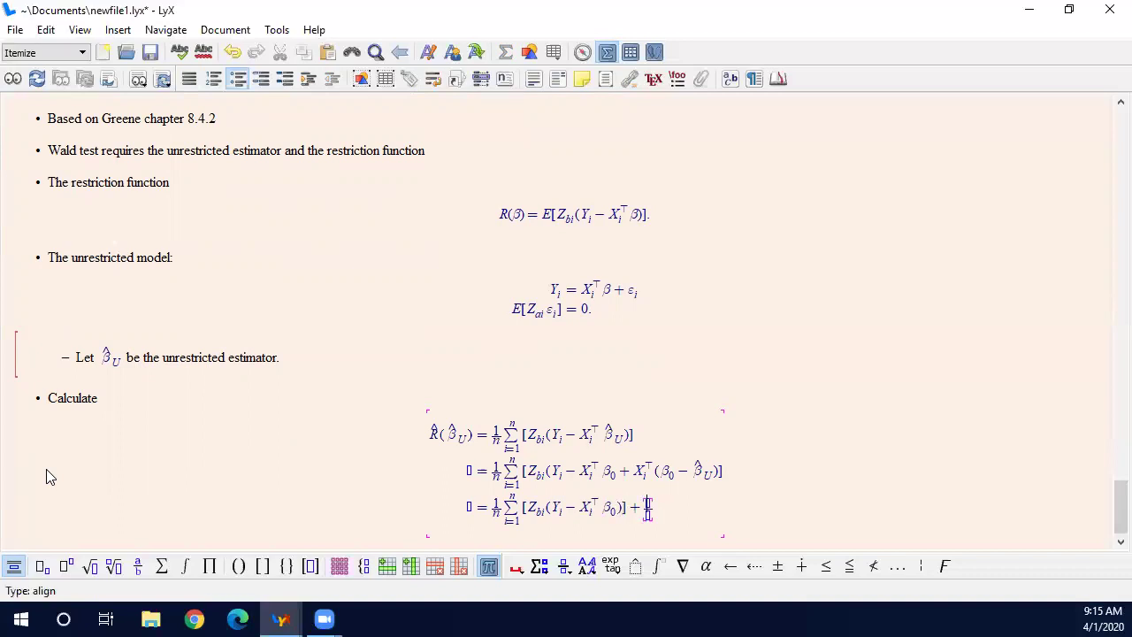
pyautogui.press('Down')
pyautogui.write('n')
# - Turn the plus into a minus and append Σ_{i=1}^n X_i^⊤(β̂_U − β_0)
pyautogui.press('Left')
pyautogui.press('Left')
pyautogui.press('BackSpace')
pyautogui.write('-')
pyautogui.press('End')
pyautogui.write('\\sum_i=1')
pyautogui.press('Up')
pyautogui.write('n')
pyautogui.press('Right')
pyautogui.write('X')
pyautogui.write('_i^\top')
pyautogui.press('Right')
pyautogui.write('(\\hat\\beta')
pyautogui.press('Right')
pyautogui.write('_U')
pyautogui.press('Right')
pyautogui.write('-\x08eta_0')
pyautogui.press('Right')
pyautogui.press('Right')
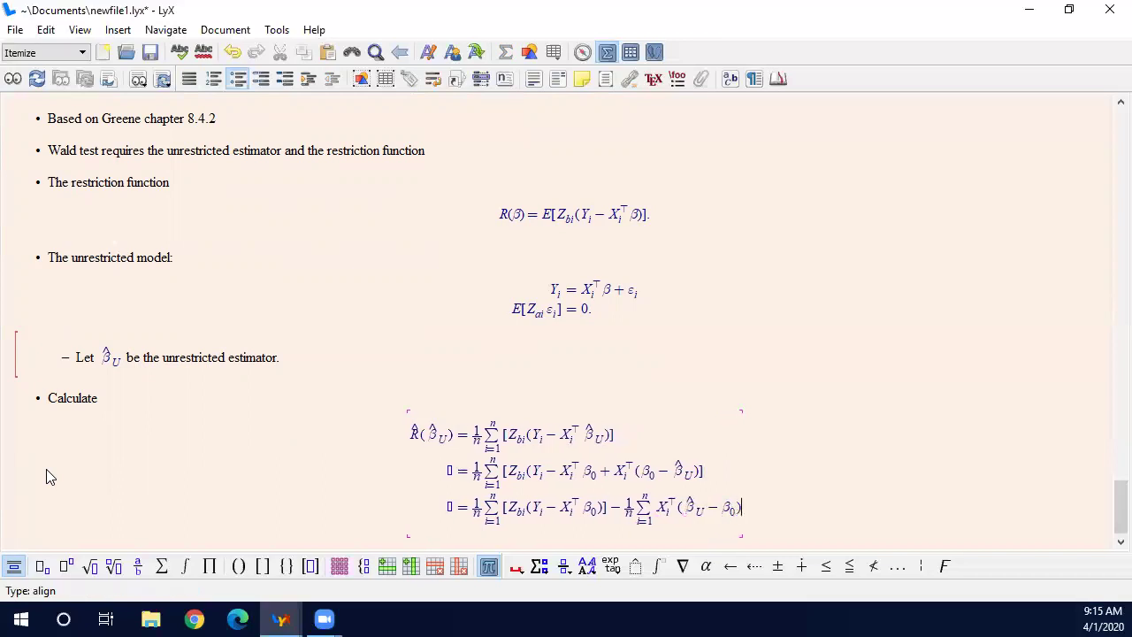
pyautogui.write(']')
# - Make the term [Z_bi X_i^⊤], remove the extra bracket, and wrap (1/n)Σ[Z_bi X_i^⊤] in parentheses
pyautogui.press('Left')
pyautogui.press('Left')
pyautogui.press('Left')
pyautogui.press('Left')
pyautogui.press('Left')
pyautogui.press('Left')
pyautogui.press('Left')
pyautogui.press('Left')
pyautogui.press('Left')
pyautogui.press('Left')
pyautogui.press('Left')
pyautogui.press('Left')
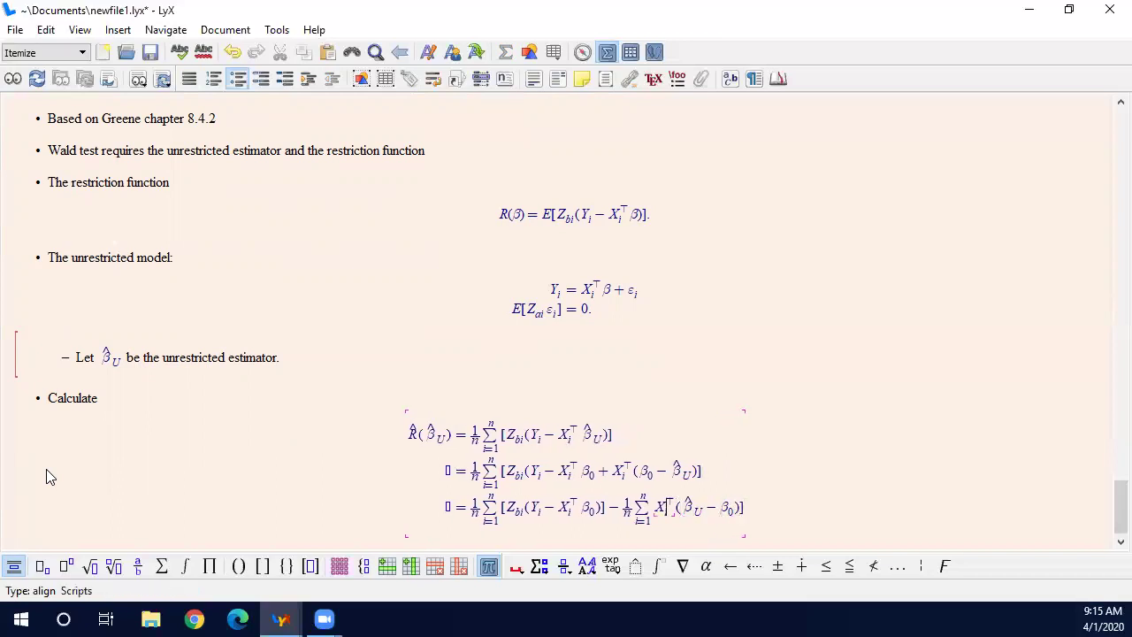
pyautogui.write('[')
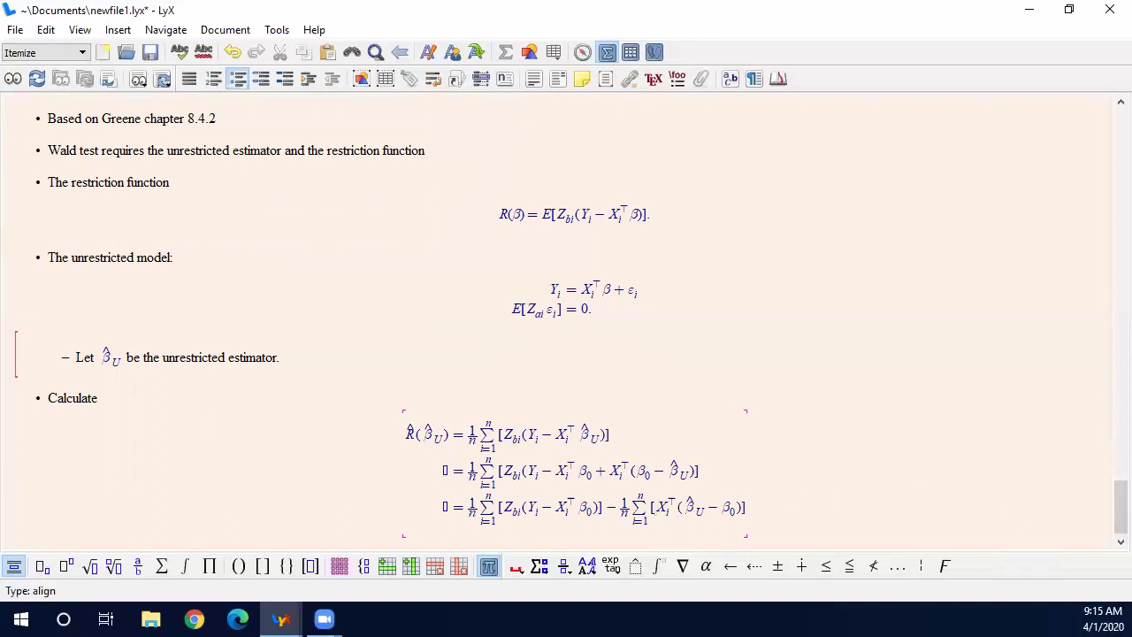
pyautogui.write('Z_bi')
pyautogui.press('Right')
pyautogui.press('Right')
pyautogui.press('Right')
pyautogui.press('Right')
pyautogui.write(']')
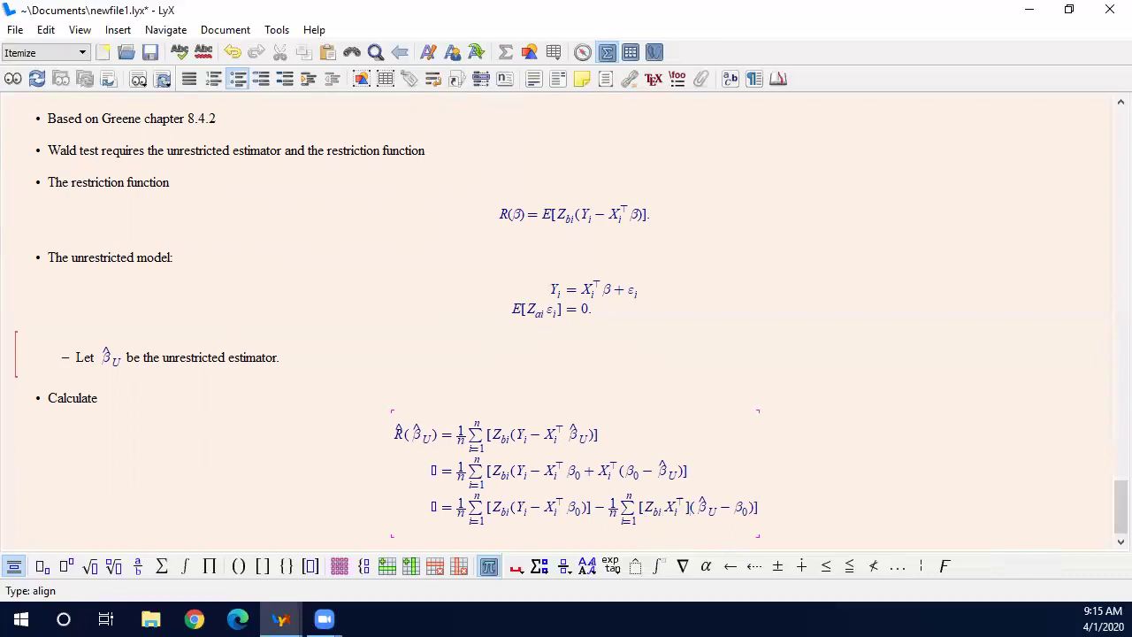
pyautogui.press('Right')
pyautogui.press('Right')
pyautogui.press('Right')
pyautogui.press('Right')
pyautogui.press('Right')
pyautogui.press('Right')
pyautogui.press('BackSpace')
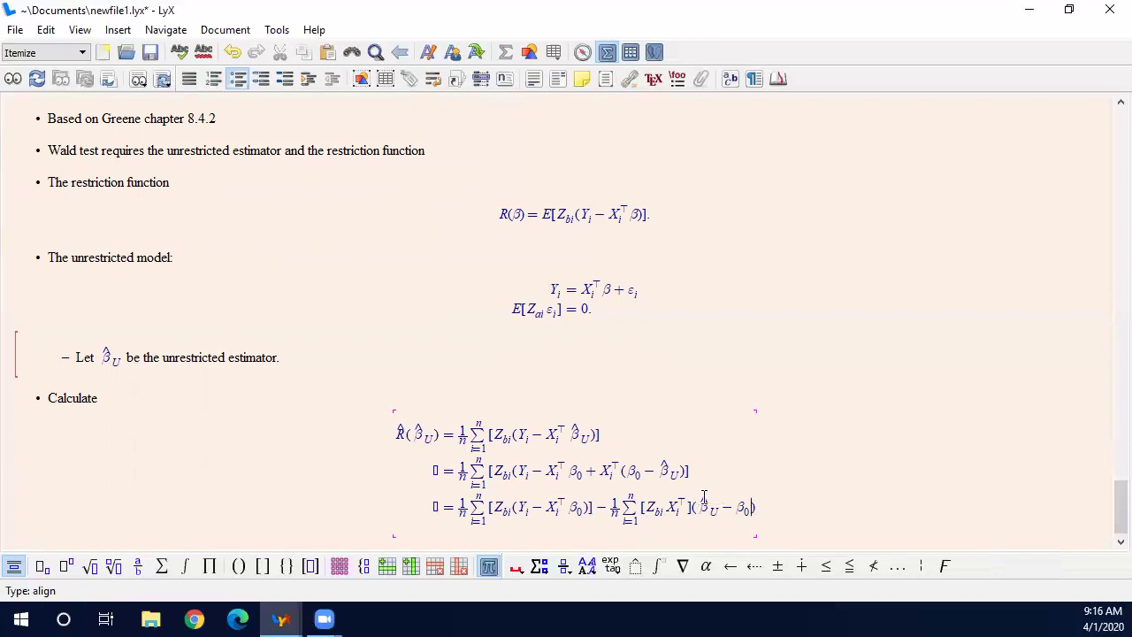
pyautogui.click(678, 508)
pyautogui.moveTo(679, 510); pyautogui.dragTo(610, 513)
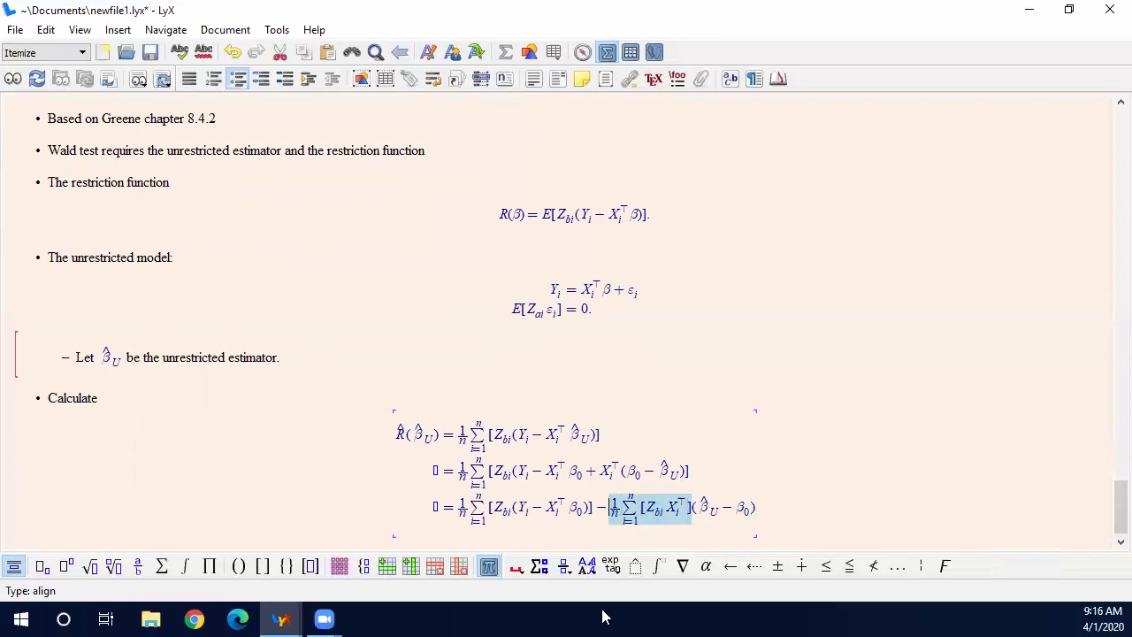
pyautogui.click(238, 566)
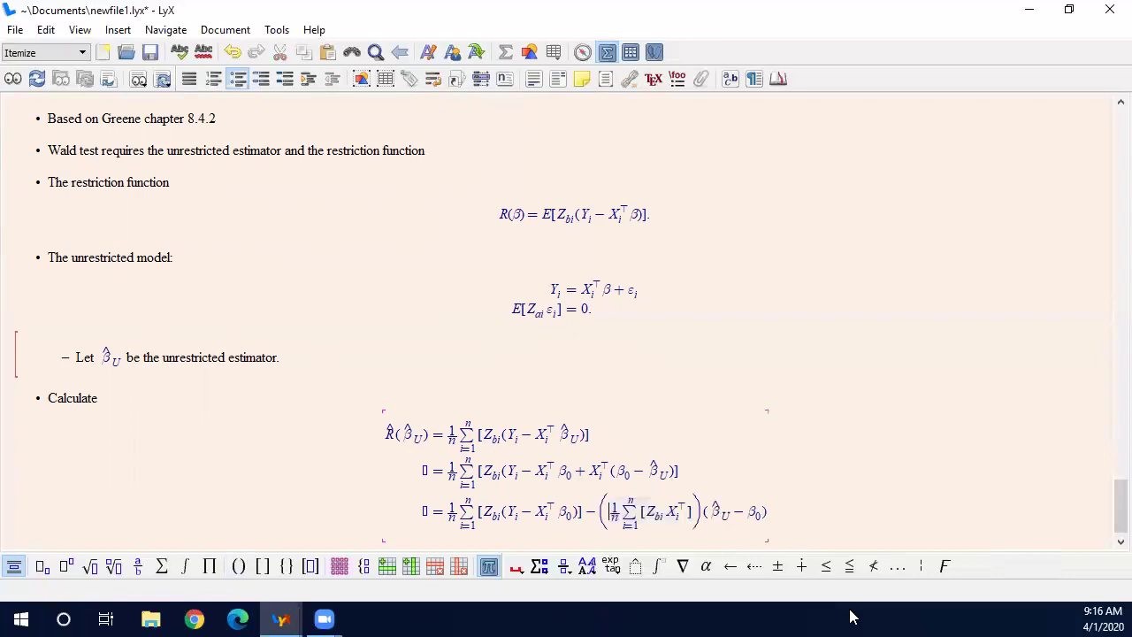
# - Add a fourth row = (1/n) Σ_{i=1}^n Z_bi ε_i
pyautogui.click(785, 484)
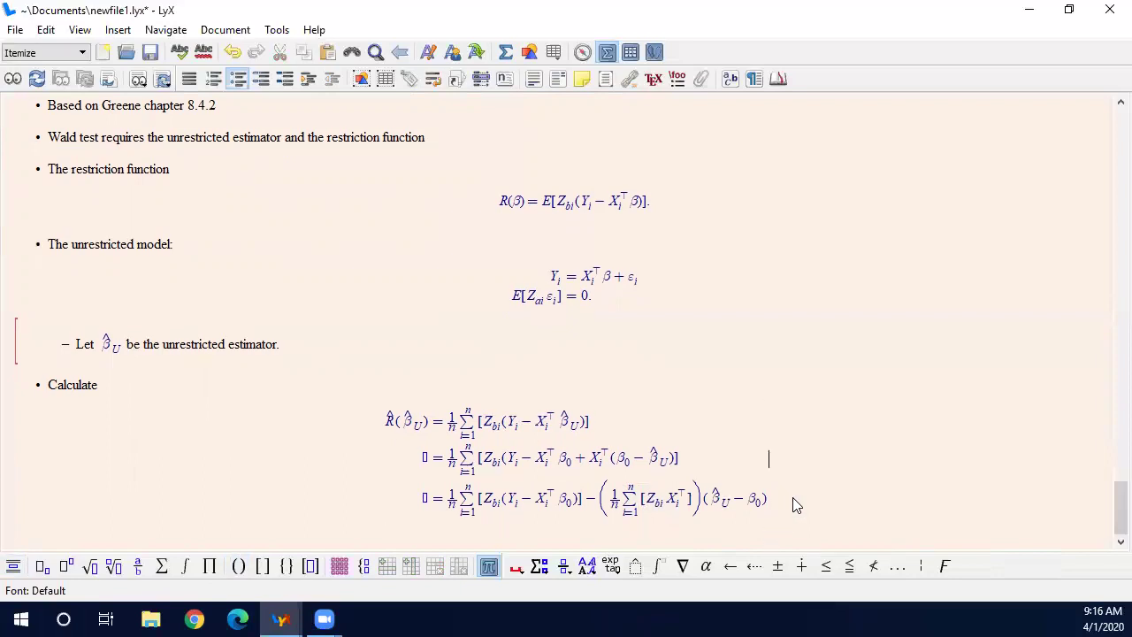
pyautogui.press('Down')
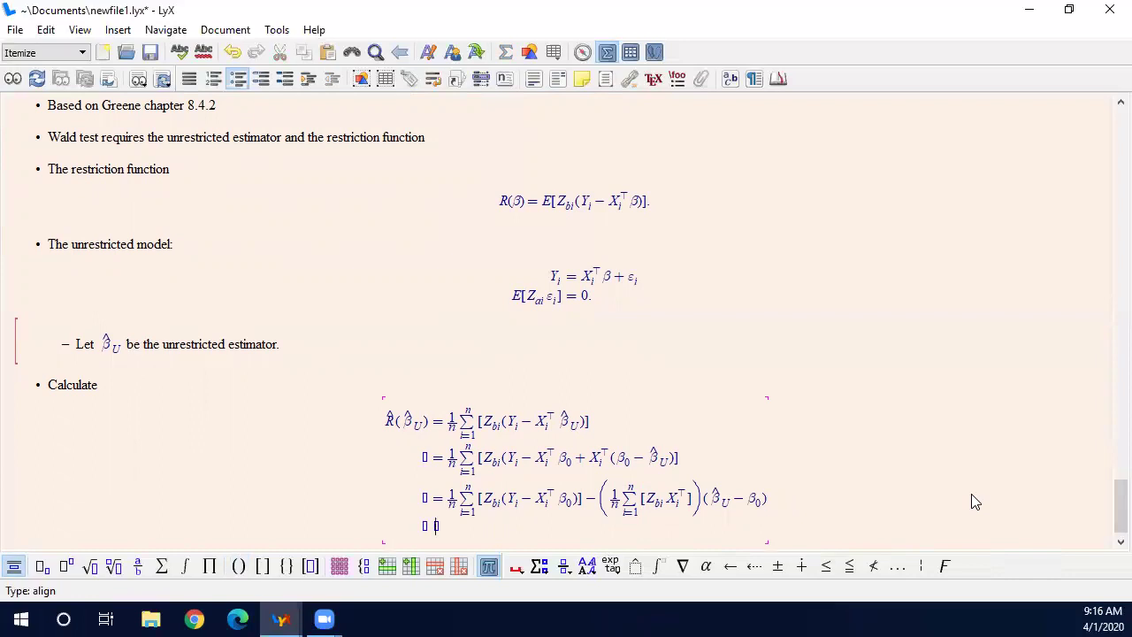
pyautogui.write('= \\fr')
pyautogui.hotkey('alt', 'm')
pyautogui.write('f1')
pyautogui.press('Down')
pyautogui.write('n')
pyautogui.press('Right')
pyautogui.write('\\sum_i=1')
pyautogui.press('Right')
pyautogui.write('^{n}')
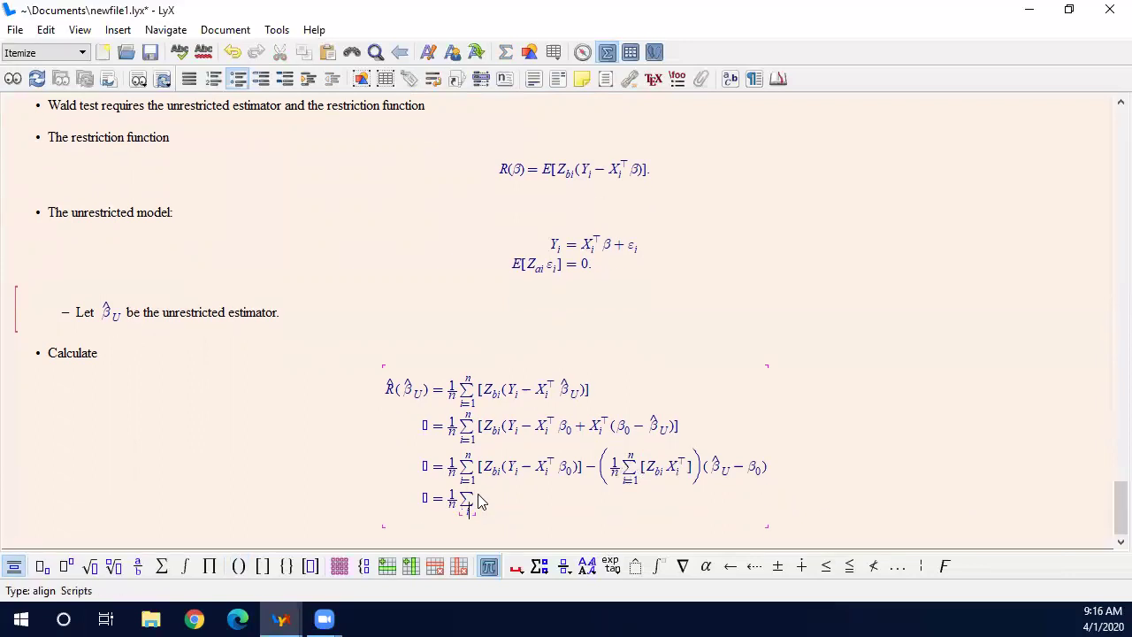
pyautogui.write('Z_{bi')
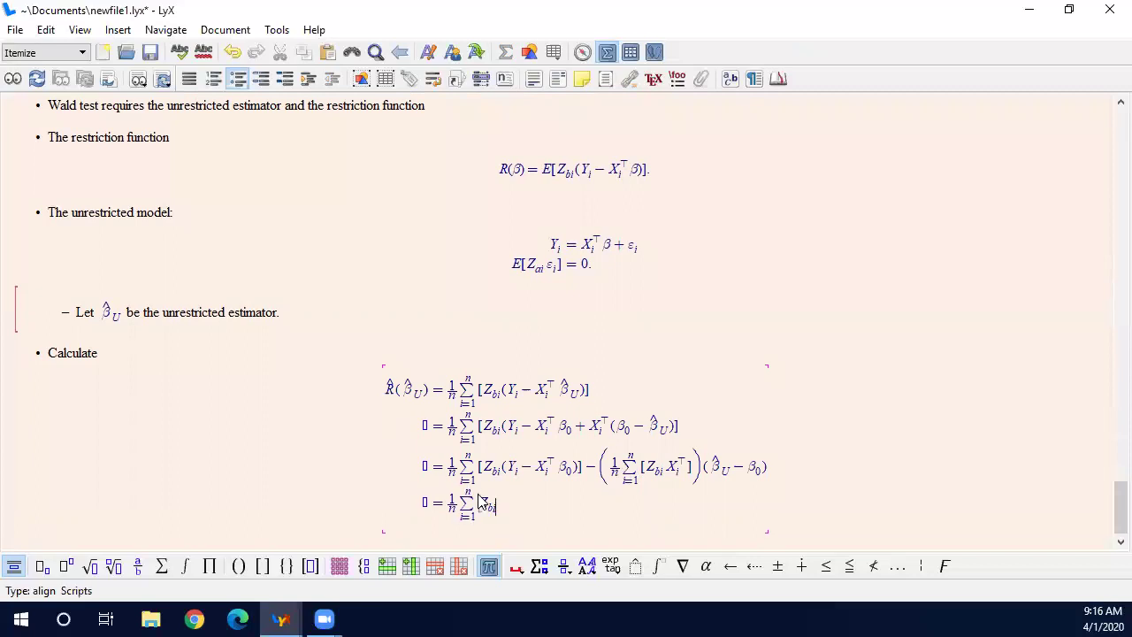
pyautogui.press('Right')
pyautogui.write('\\varepsilon_i')
# - Append − ((1/n)Σ[Z_bi X_i^⊤])(β̂_U − β_0) copied from row three, then start a new bullet
pyautogui.moveTo(505, 468); pyautogui.dragTo(531, 484)
pyautogui.click(520, 508)
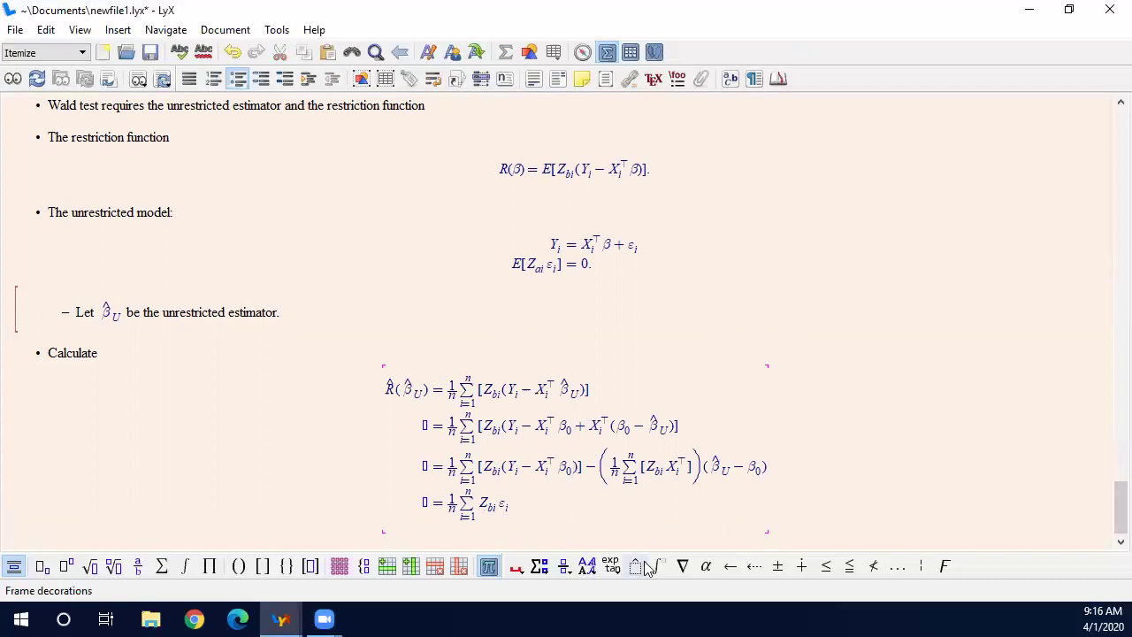
pyautogui.write('-')
pyautogui.moveTo(601, 469); pyautogui.dragTo(765, 472)
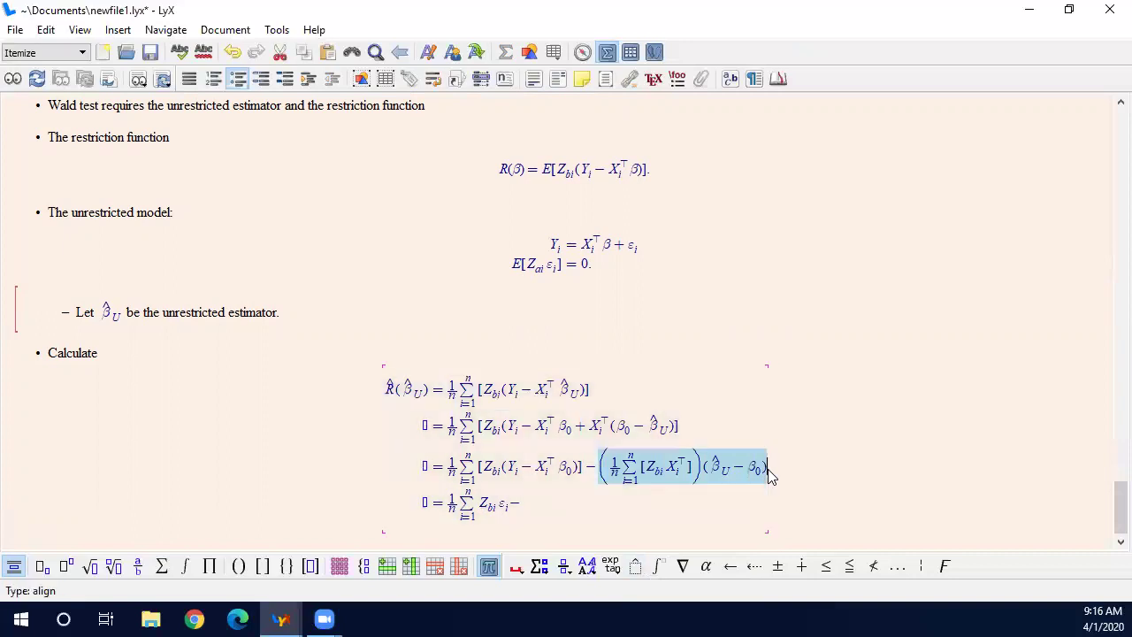
pyautogui.hotkey('ctrl', 'c')
pyautogui.click(536, 508)
pyautogui.hotkey('ctrl', 'v')
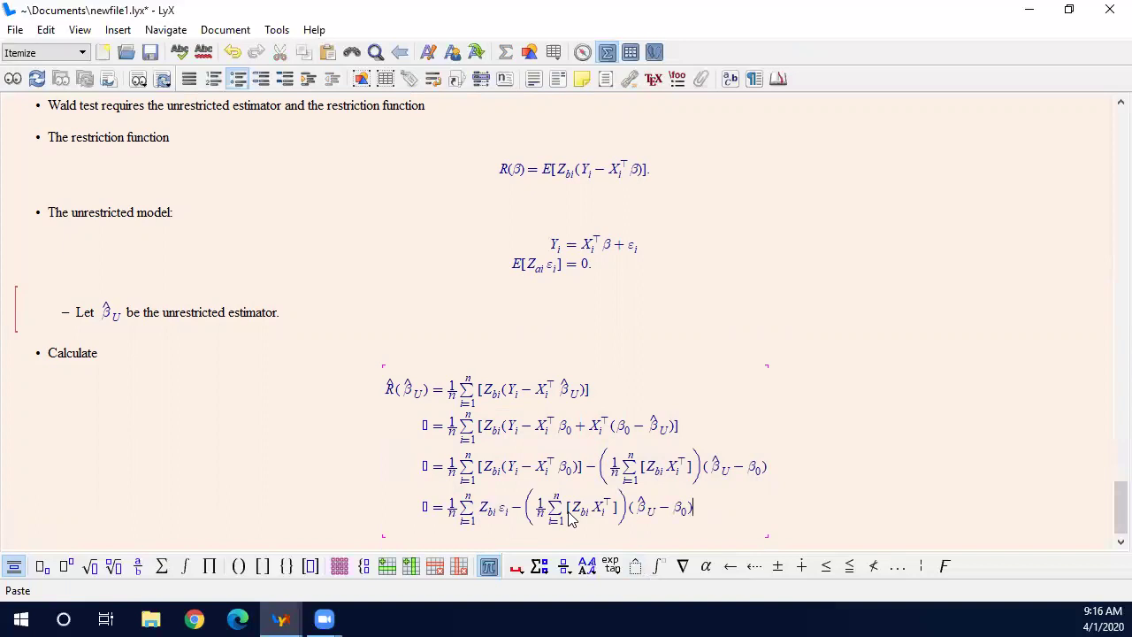
pyautogui.click(819, 488)
pyautogui.press('Return')
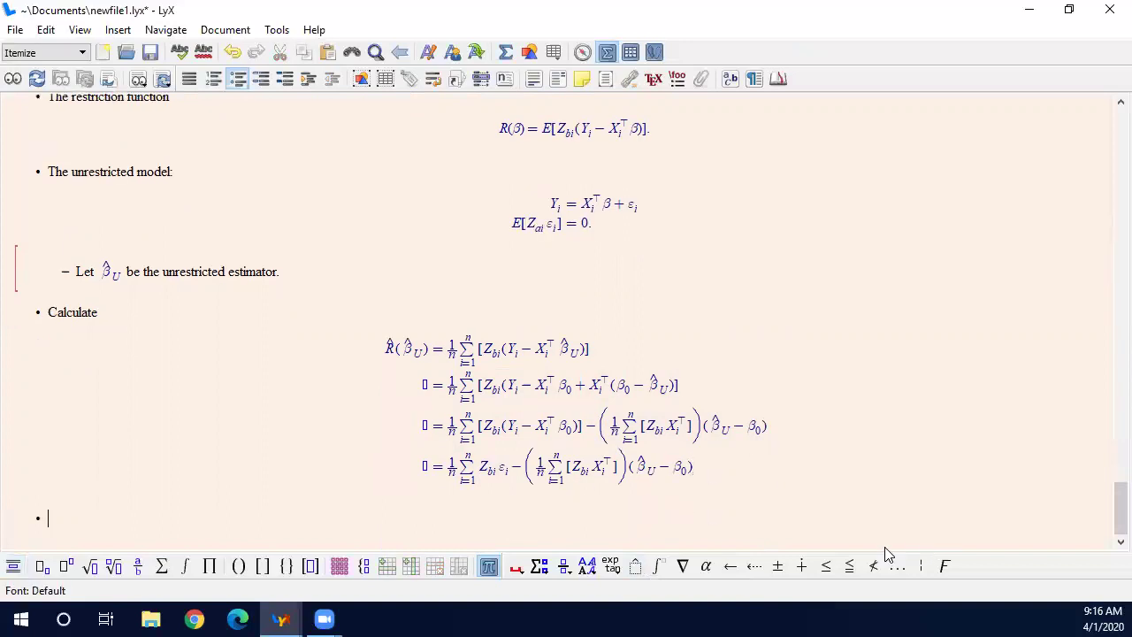
# - Add a bullet above Calculate: 'Our Wald test statistic will be based on R̂(β̂_U).'
pyautogui.hotkey('ctrl', 'z')
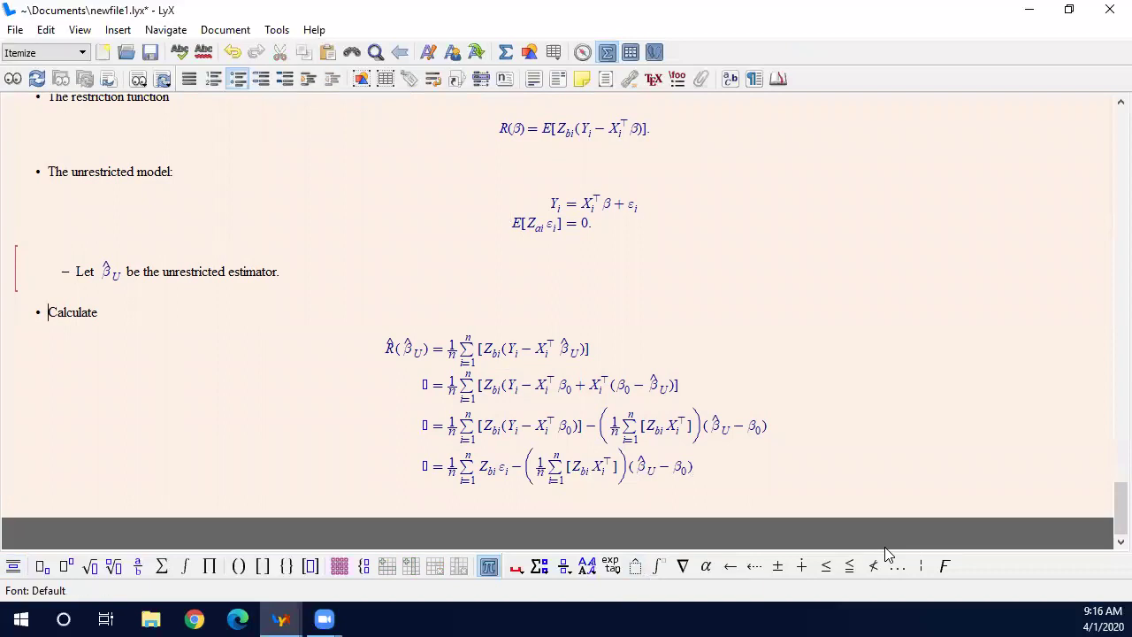
pyautogui.press('Return')
pyautogui.write('Our ')
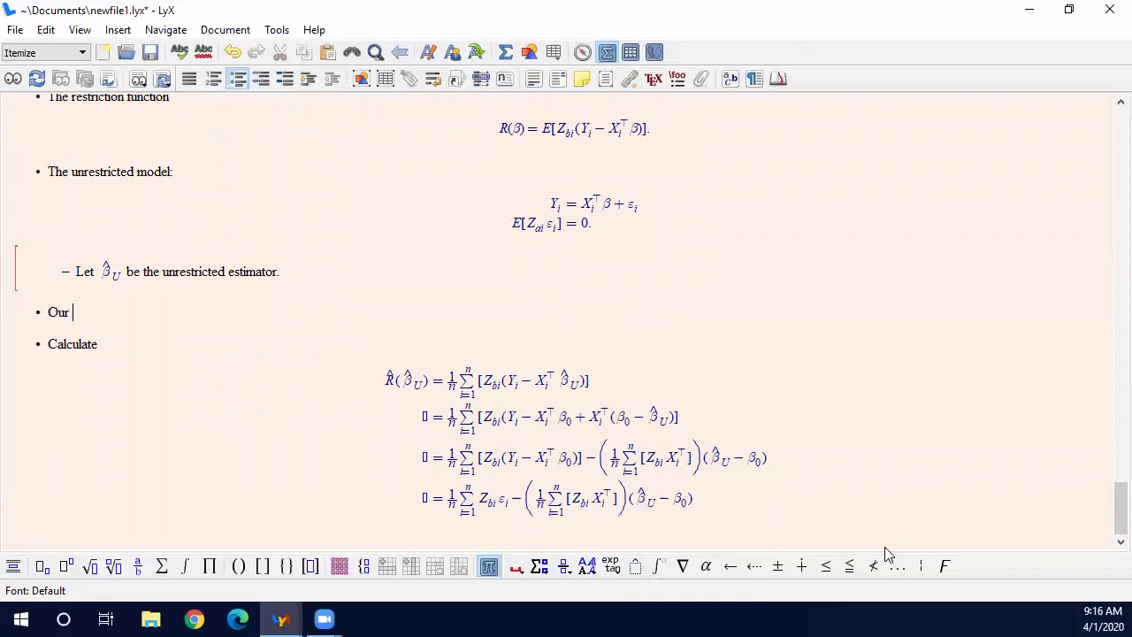
pyautogui.write('Wald test statistic will be based on')
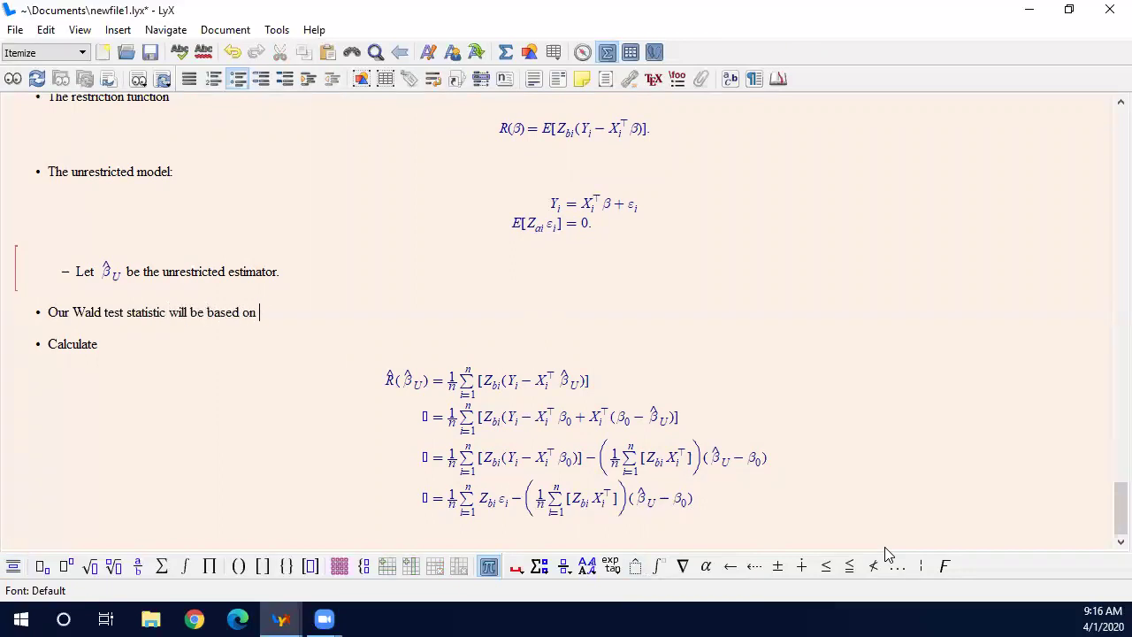
pyautogui.hotkey('ctrl', 'm')
pyautogui.write('\\hat R(\\hat ')
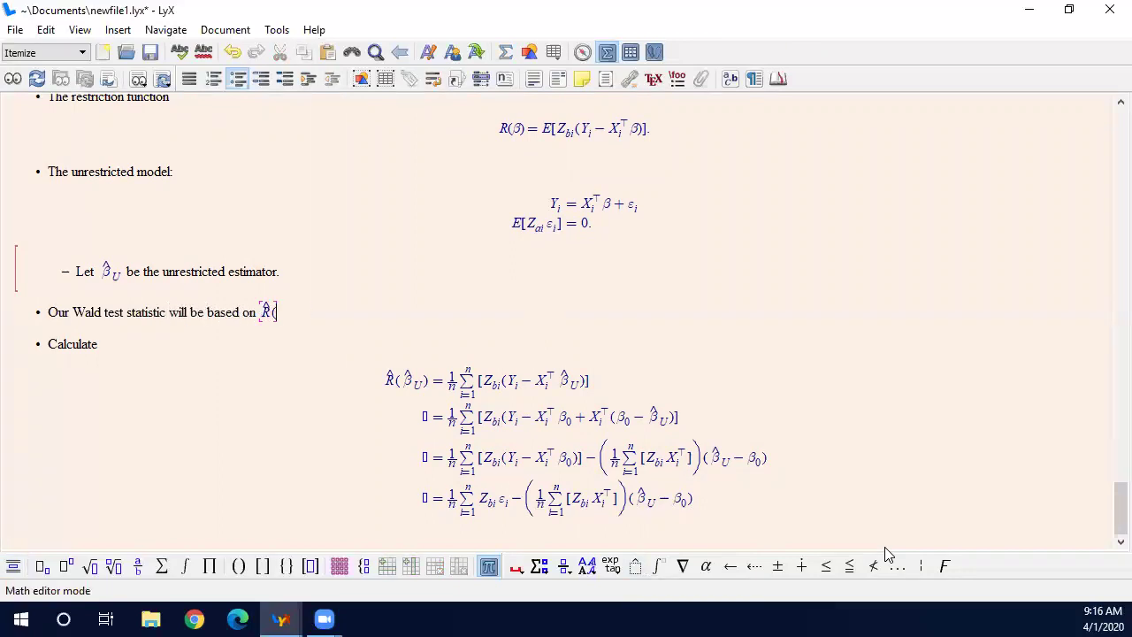
pyautogui.write('\x08eta_U')
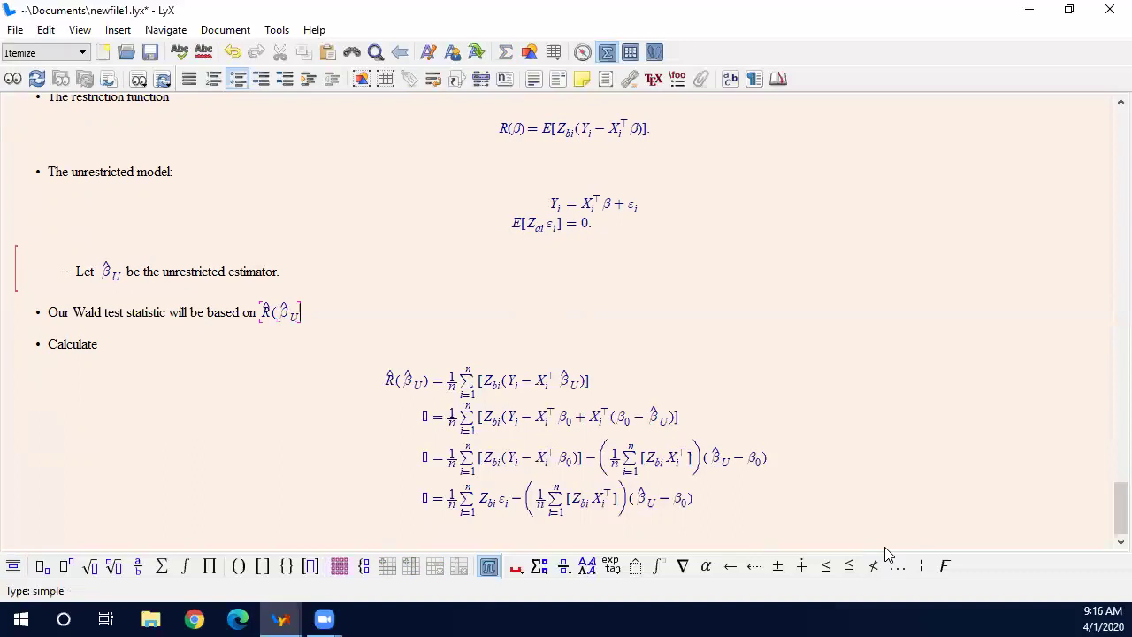
pyautogui.press('Right')
pyautogui.write(')')
pyautogui.press('Right')
pyautogui.write('.')
# - Draft a nested sub-item 'If H_0 is true,' then erase it
pyautogui.press('Return')
pyautogui.press('Tab')
pyautogui.write('If')
pyautogui.hotkey('ctrl', 'm')
pyautogui.write('H_0')
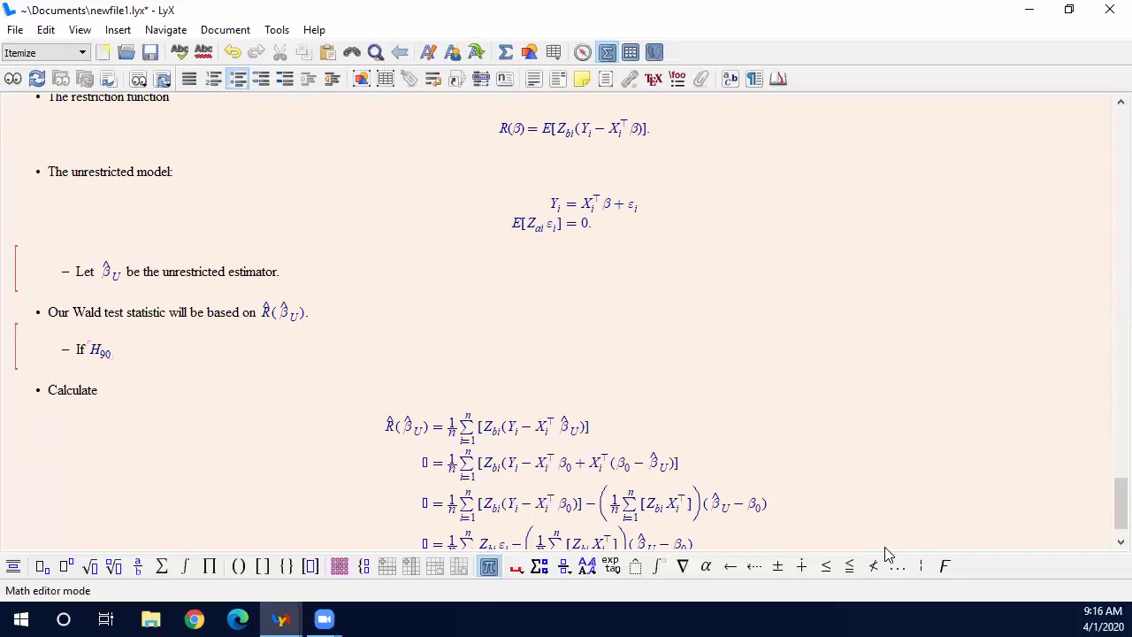
pyautogui.press('Up')
pyautogui.press('Left')
pyautogui.press('BackSpace')
pyautogui.press('Right')
pyautogui.press('Right')
pyautogui.write('is true')
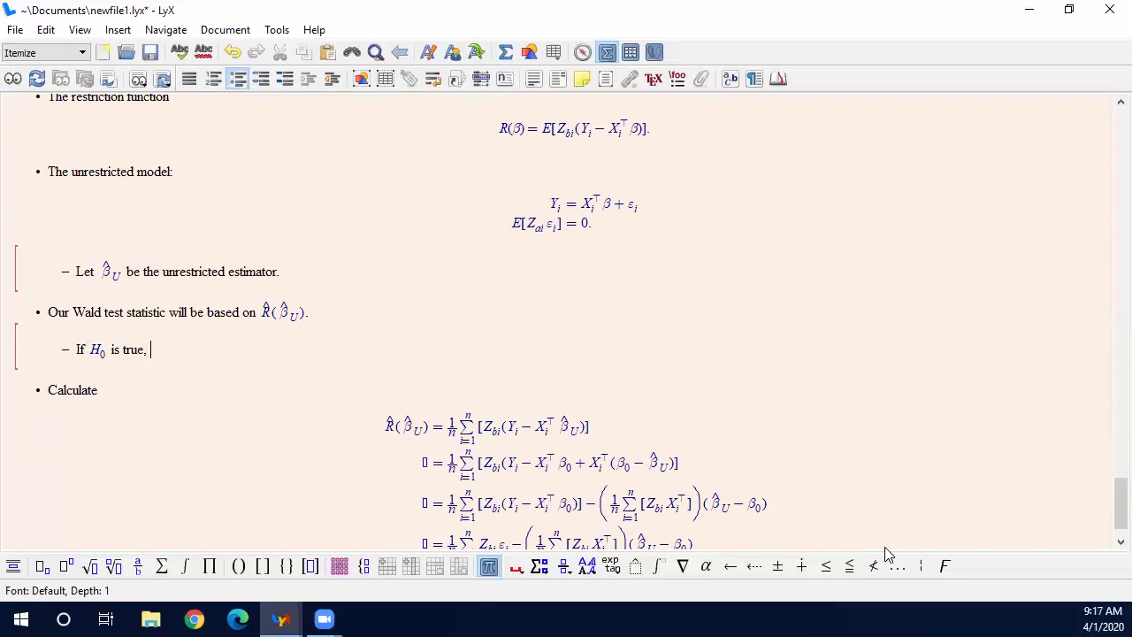
pyautogui.write(',')
pyautogui.hotkey('ctrl', 'm')
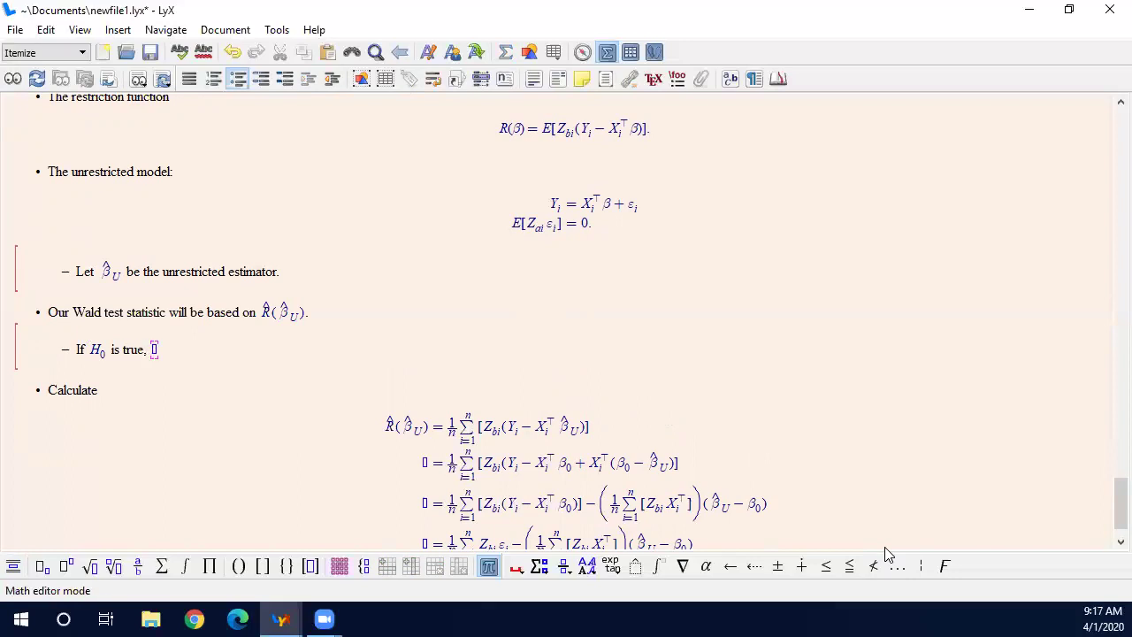
pyautogui.write('\\ven')
pyautogui.press('BackSpace')
pyautogui.press('BackSpace')
pyautogui.press('BackSpace')
pyautogui.press('BackSpace')
pyautogui.press('BackSpace')
pyautogui.press('BackSpace')
pyautogui.press('BackSpace')
pyautogui.press('BackSpace')
pyautogui.press('BackSpace')
pyautogui.press('BackSpace')
pyautogui.press('BackSpace')
pyautogui.press('BackSpace')
pyautogui.press('BackSpace')
pyautogui.press('BackSpace')
pyautogui.press('BackSpace')
pyautogui.press('BackSpace')
pyautogui.press('BackSpace')
pyautogui.press('BackSpace')
pyautogui.press('BackSpace')
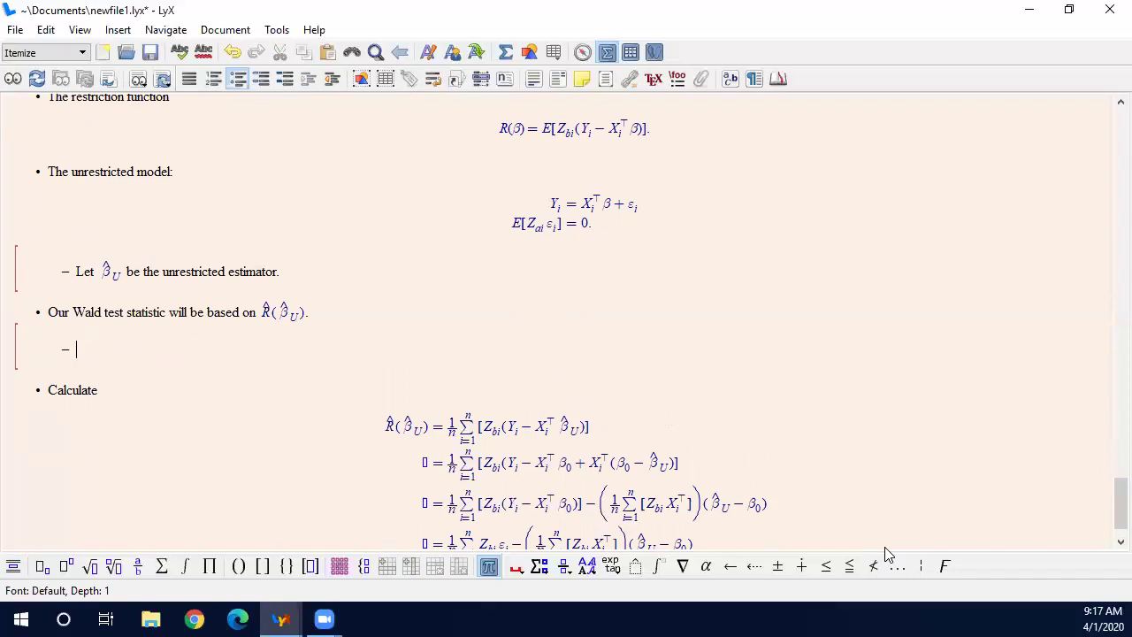
# - Write 'β̂_U →_p β_0 no matter if H_0 …' in the sub-item and start another below
pyautogui.hotkey('ctrl', 'm')
pyautogui.write('\\hat\\beta_U')
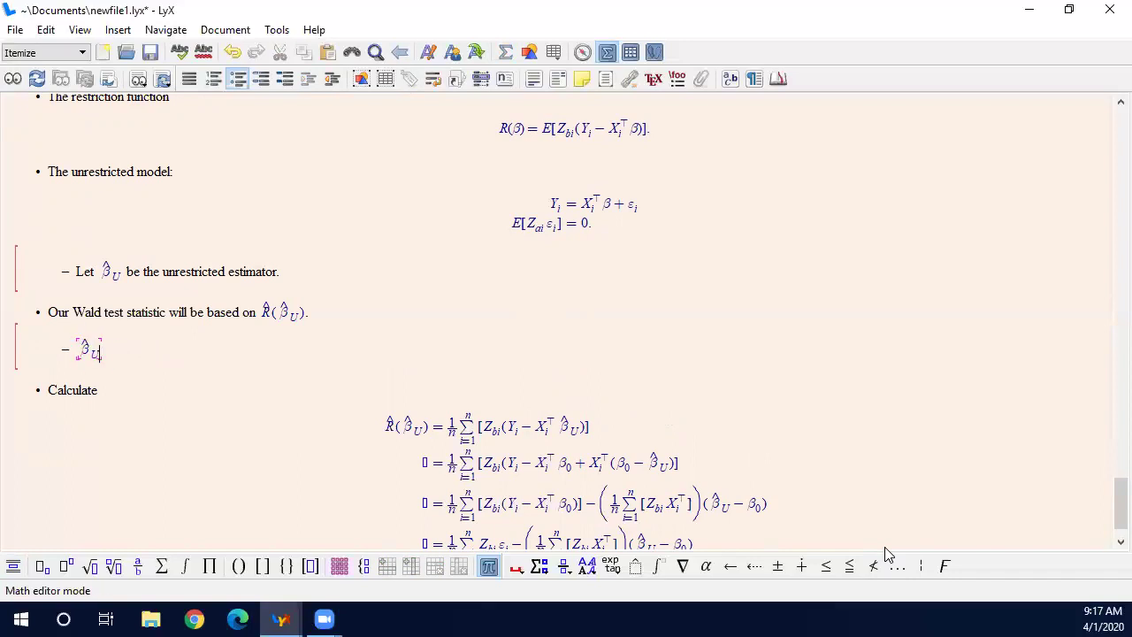
pyautogui.press('Right')
pyautogui.write('ightarr')
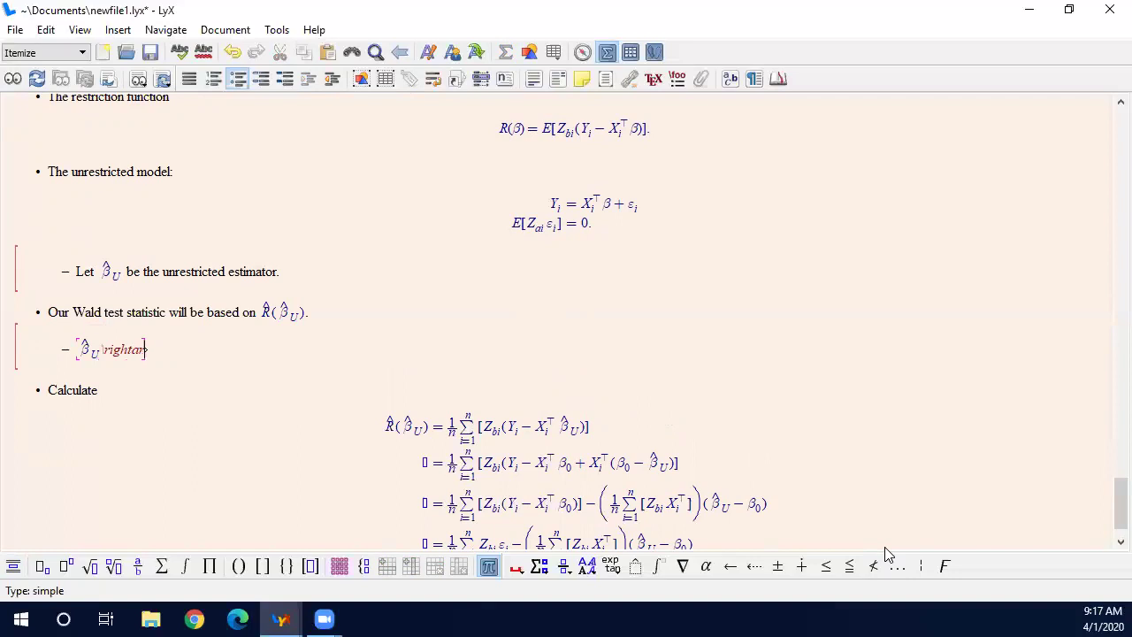
pyautogui.write('ow_p')
pyautogui.press('Right')
pyautogui.write('\x08eta_')
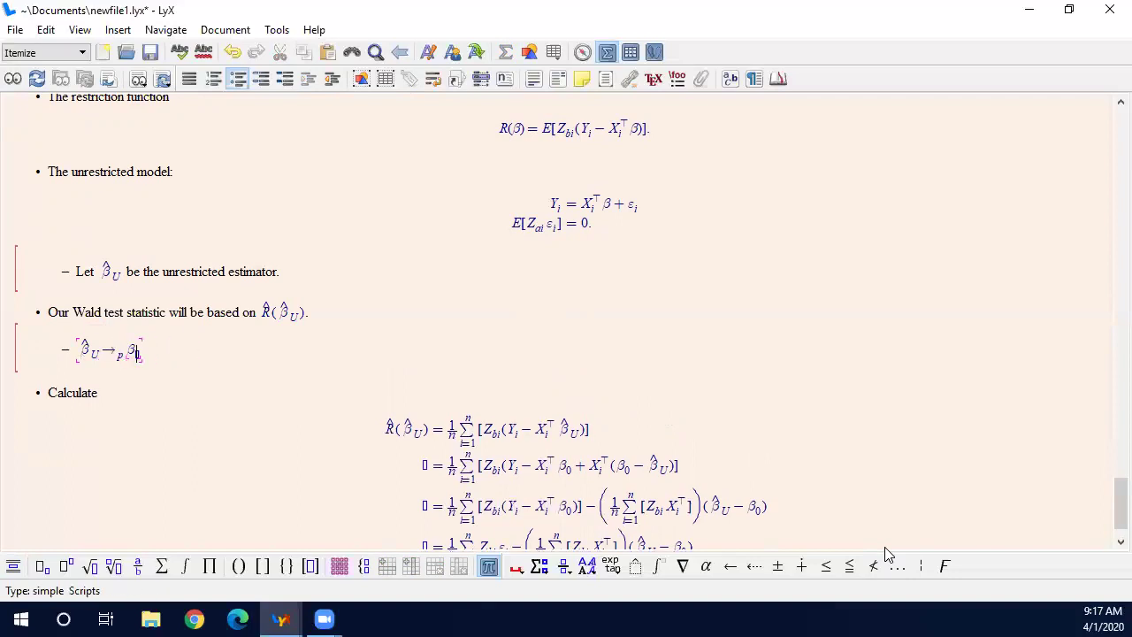
pyautogui.write('0')
pyautogui.press('Right')
pyautogui.press('Right')
pyautogui.write('no matter')
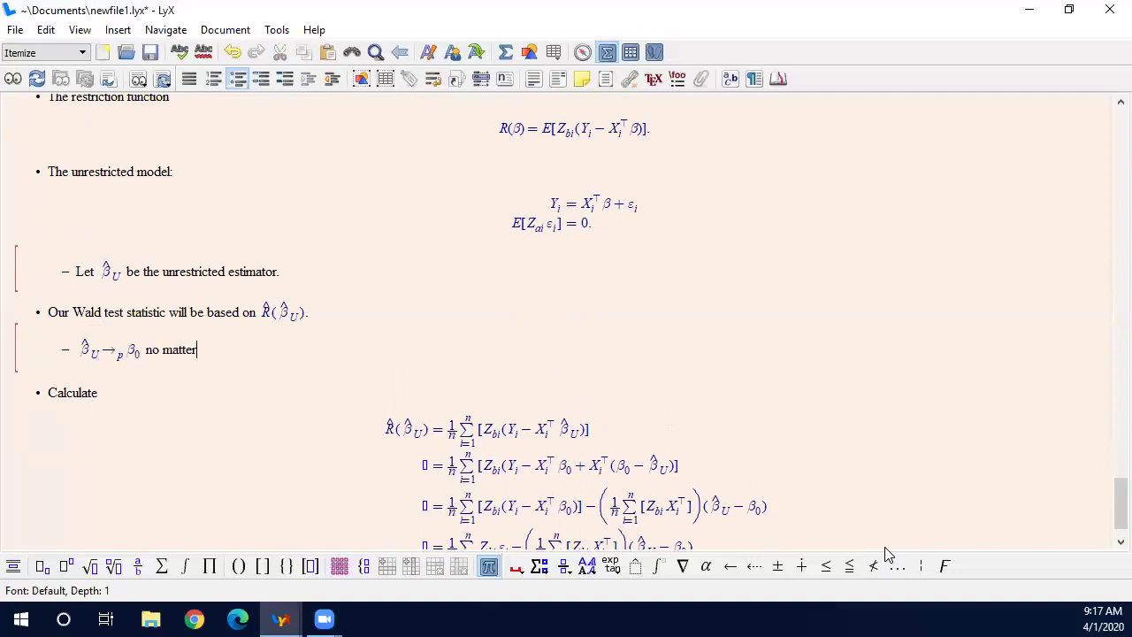
pyautogui.write(' if')
pyautogui.hotkey('ctrl', 'm')
pyautogui.write('H_0 is true or not.')
pyautogui.press('Return')
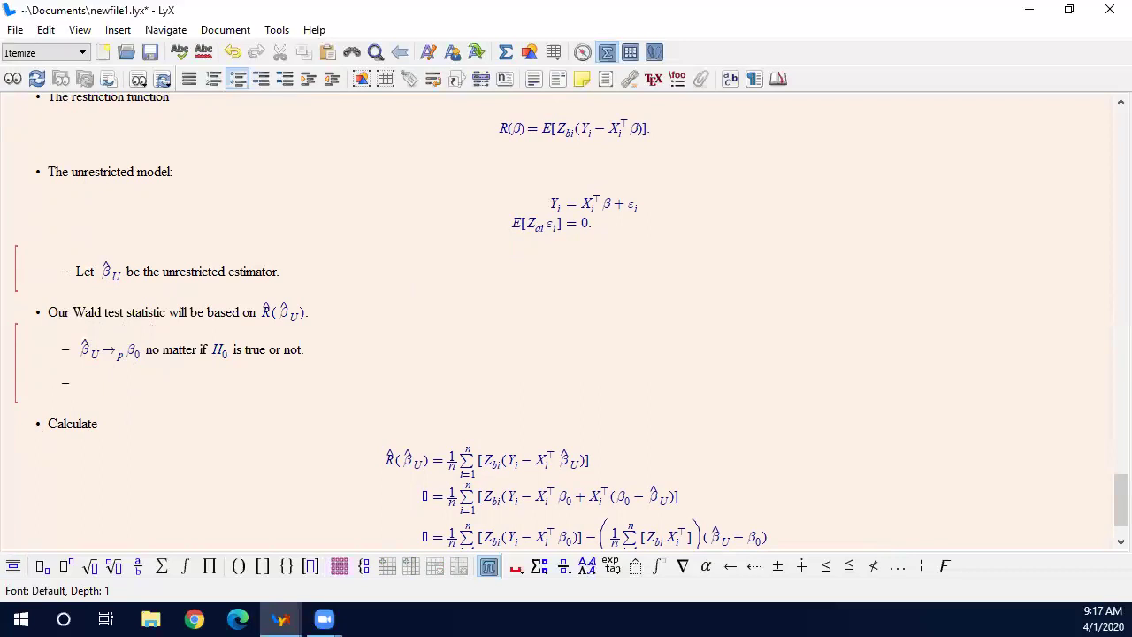
# - Type the sub-item 'If H_0 is true, R(β_0)=0' with H_0 and R(β_0)=0 as inline math
pyautogui.write('If')
pyautogui.hotkey('ctrl', 'm')
pyautogui.write('H_0')
pyautogui.press('space')
pyautogui.write('is true,')
pyautogui.hotkey('ctrl', 'm')
pyautogui.write('R(\x08eta_0')
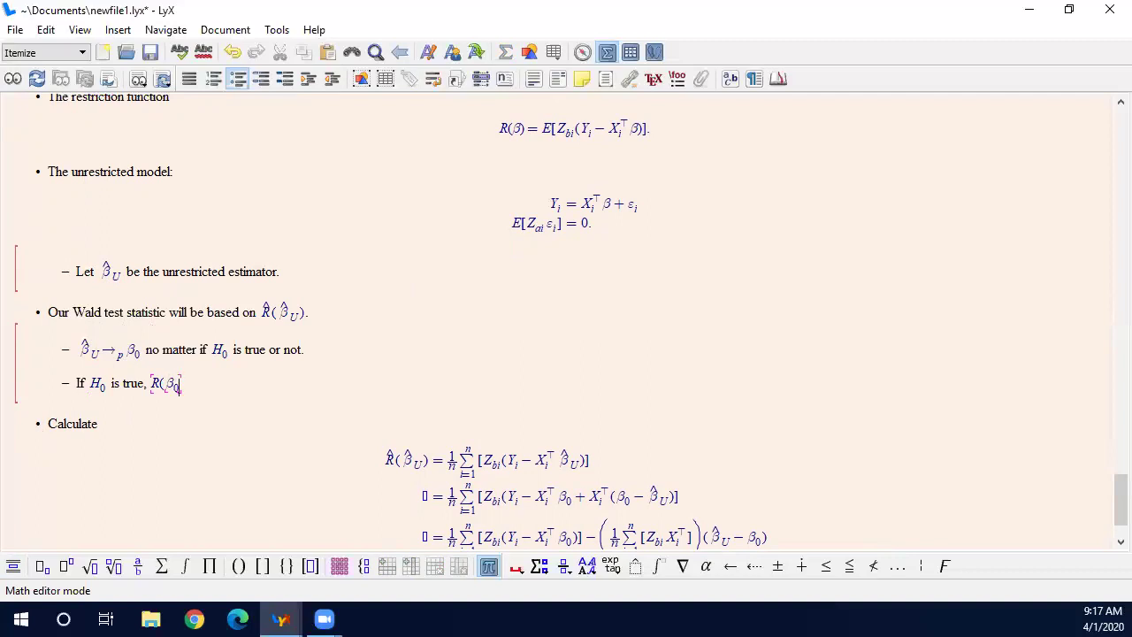
pyautogui.press('space')
pyautogui.write(')=0')
pyautogui.press('Right')
# - Finish it with ', so R̂(β̂_U) ≈ 0.' using an inline formula
pyautogui.write(', so')
pyautogui.hotkey('ctrl', 'm')
pyautogui.write('\\hat R(\\hat \\beta_U')
pyautogui.press('Right')
pyautogui.write(')\\approx 0')
pyautogui.press('Right')
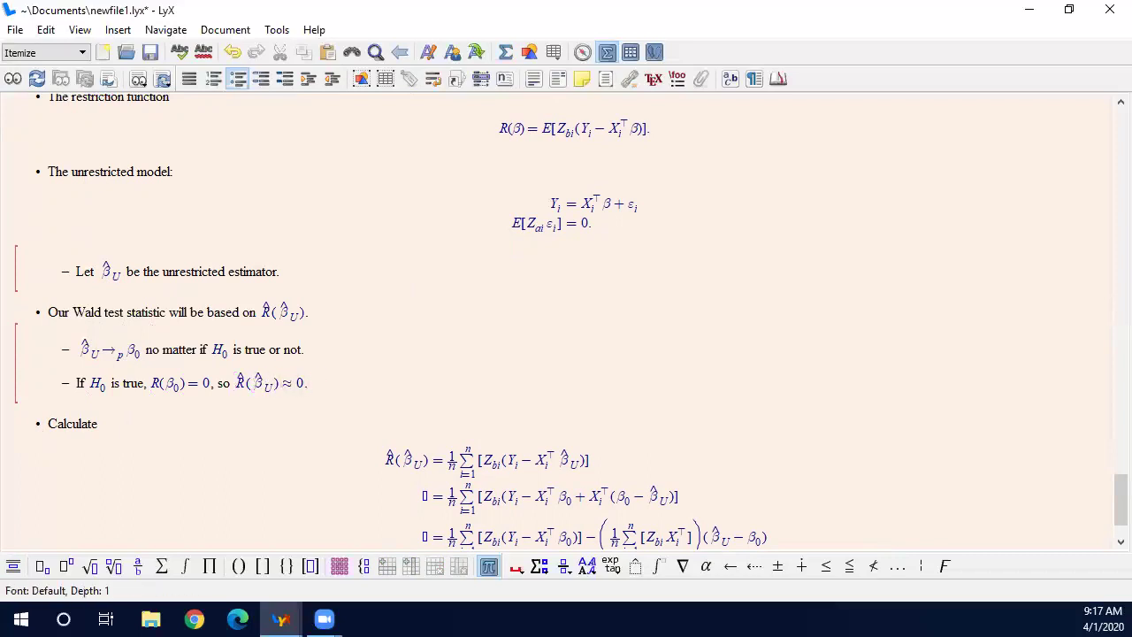
pyautogui.write('.')
# - Add the next sub-item 'If H_0 is wrong, R(β_0) ≠ 0' with inline math
pyautogui.press('Return')
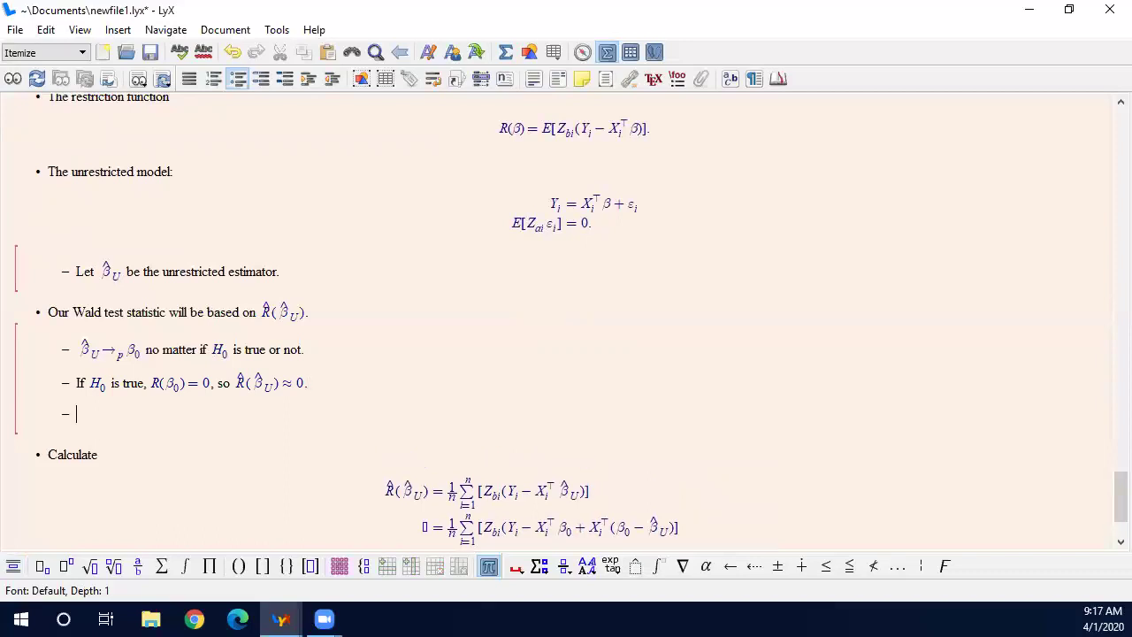
pyautogui.write('If')
pyautogui.hotkey('ctrl', 'm')
pyautogui.write('H_0')
pyautogui.press('Right')
pyautogui.write('is wrong,')
pyautogui.hotkey('ctrl', 'm')
pyautogui.write('\\hat R(\x08eta_0')
pyautogui.press('Right')
pyautogui.write(') e')
pyautogui.write(' 0')
pyautogui.press('Right')
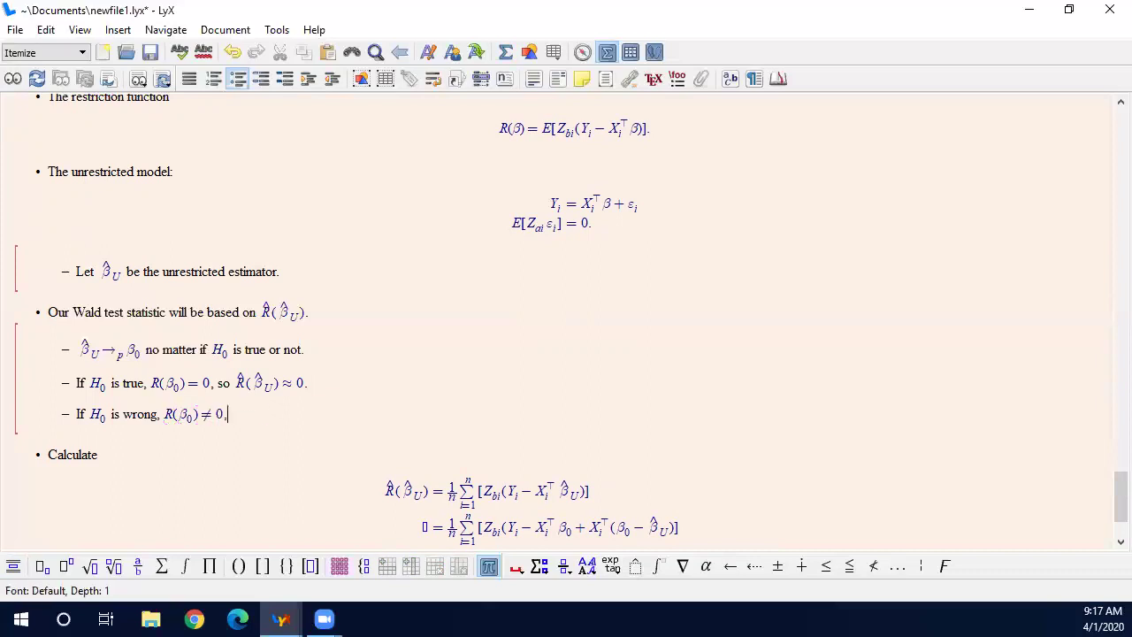
# - Complete it with ', so R̂(β̂_R) ≠ 0' as an inline formula
pyautogui.write(', so')
pyautogui.hotkey('ctrl', 'm')
pyautogui.write('\\hat R(\\ha')
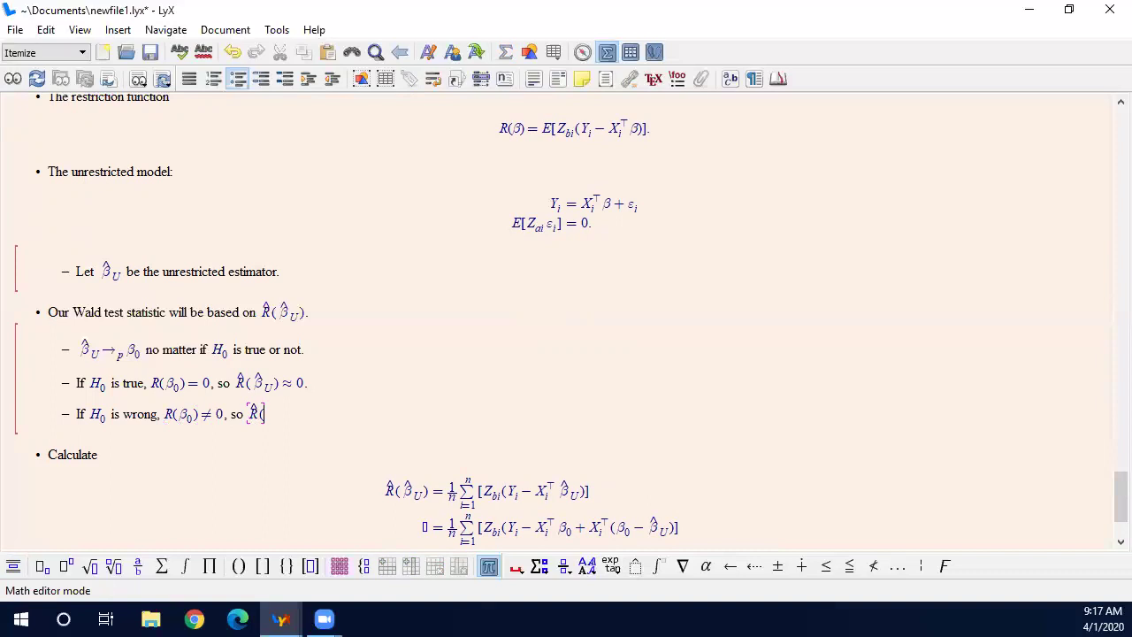
pyautogui.write('t\x08eta_R)')
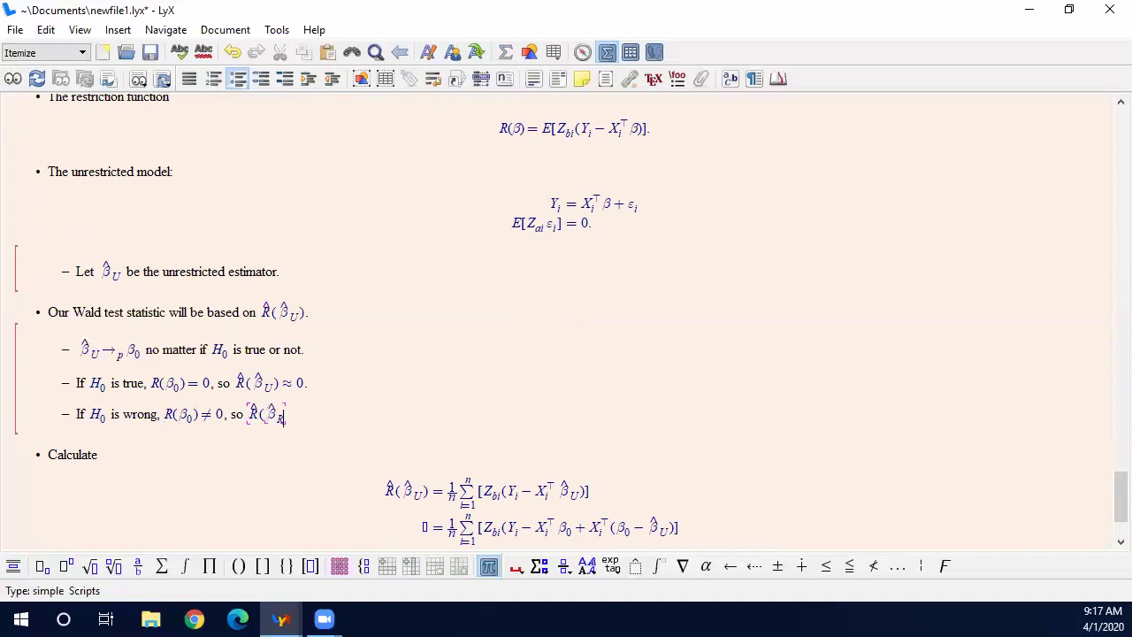
pyautogui.write(' e -')
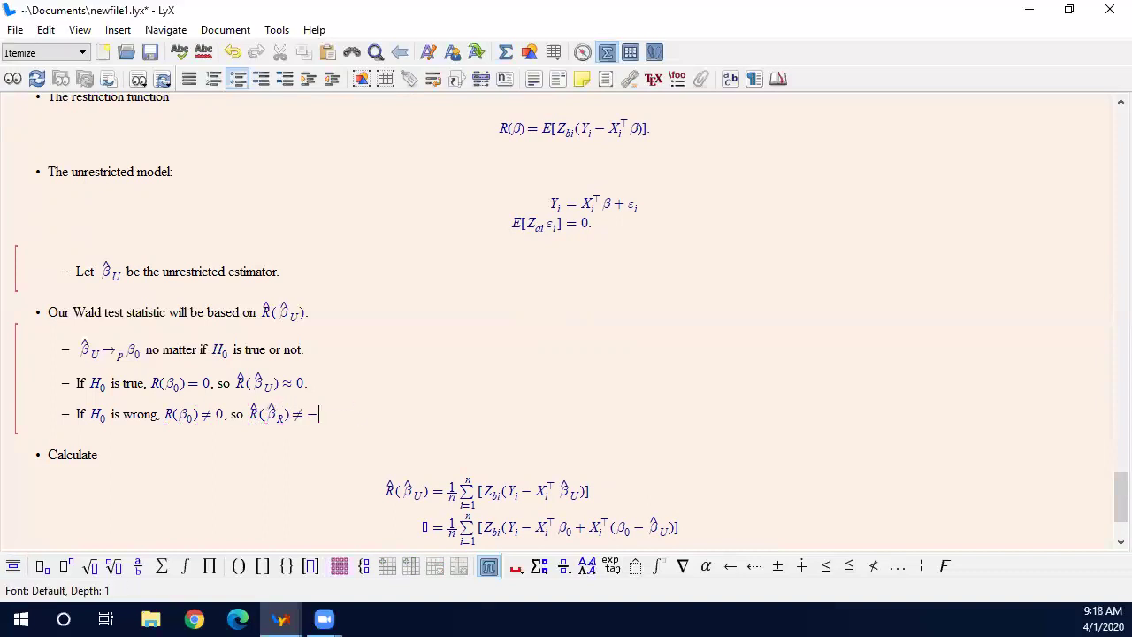
pyautogui.press('BackSpace')
pyautogui.write('0')
pyautogui.press('Right')
# - Move the Wald-test bullet and its sub-items below the Calculate equations
pyautogui.moveTo(318, 414); pyautogui.dragTo(33, 325)
pyautogui.hotkey('ctrl', 'x')
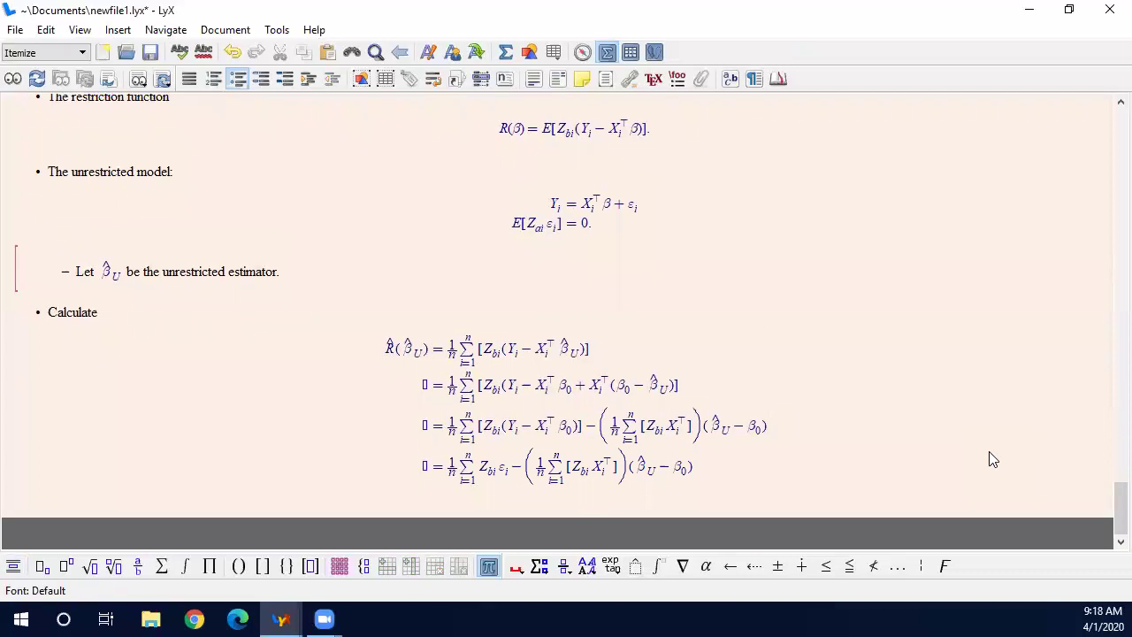
pyautogui.hotkey('ctrl', 'v')
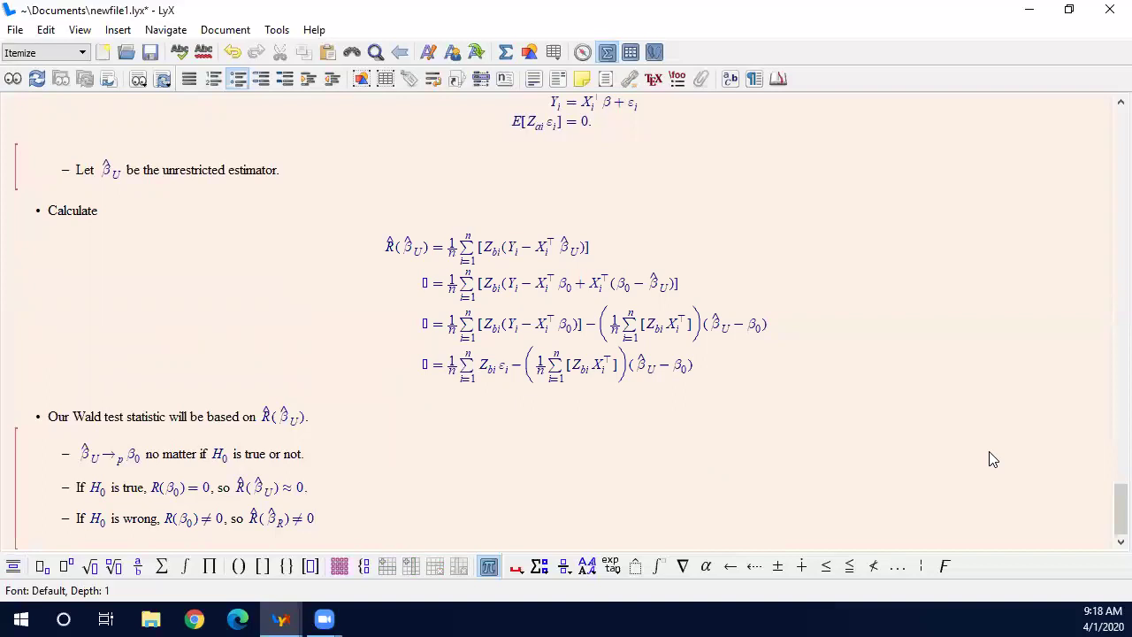
# - Add the bullet 'We need to show that' with a display equation starting √n(R̂(β̂_U)
pyautogui.press('Return')
pyautogui.press('Return')
pyautogui.write('We nee')
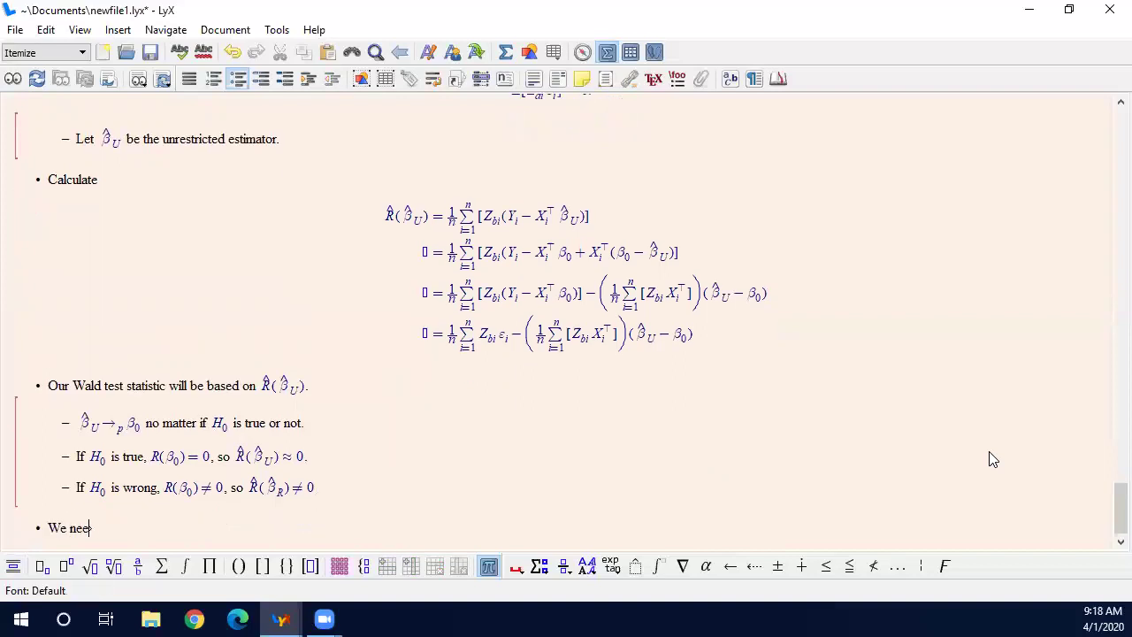
pyautogui.write('d to show that')
pyautogui.hotkey('ctrl', 'shift', 'm')
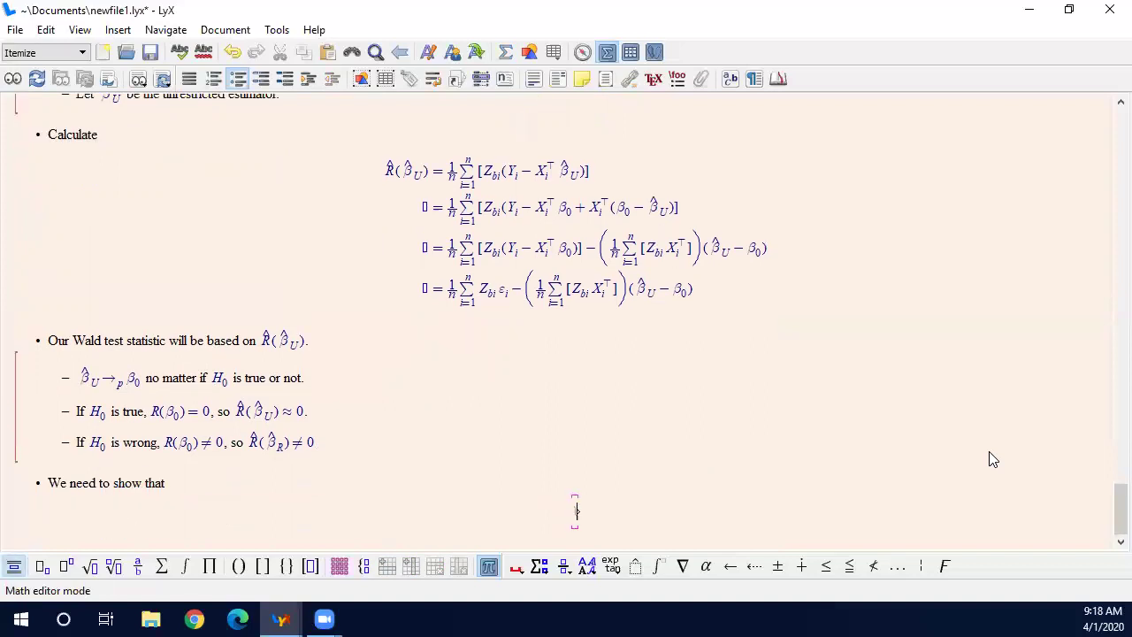
pyautogui.write('\\sqrt n')
pyautogui.press('Right')
pyautogui.write('(\\h')
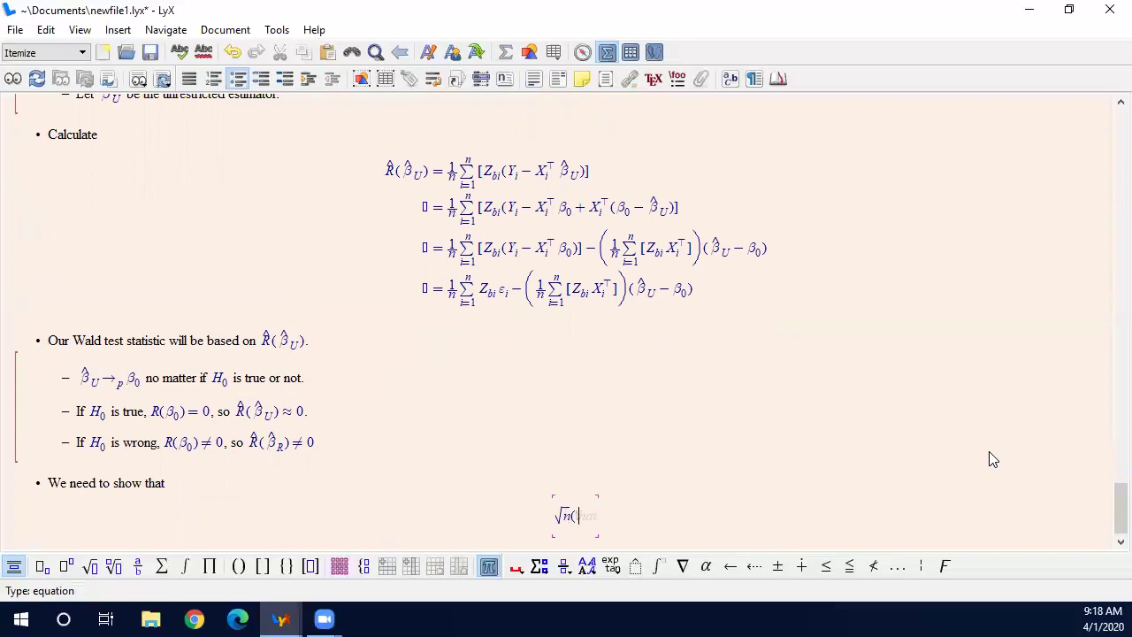
pyautogui.write('at R')
pyautogui.press('Right')
pyautogui.write('(\\hat \\beta')
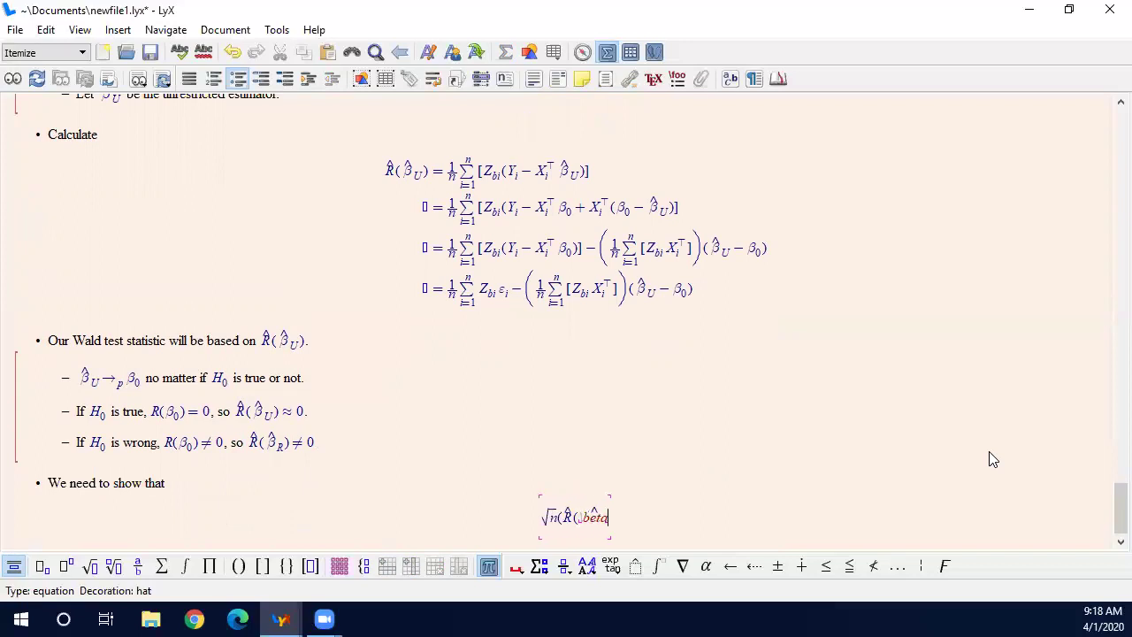
pyautogui.press('Right')
pyautogui.write('_U')
pyautogui.press('Right')
# - Finish the display equation with →_d N(0,V)
pyautogui.write('))\r')
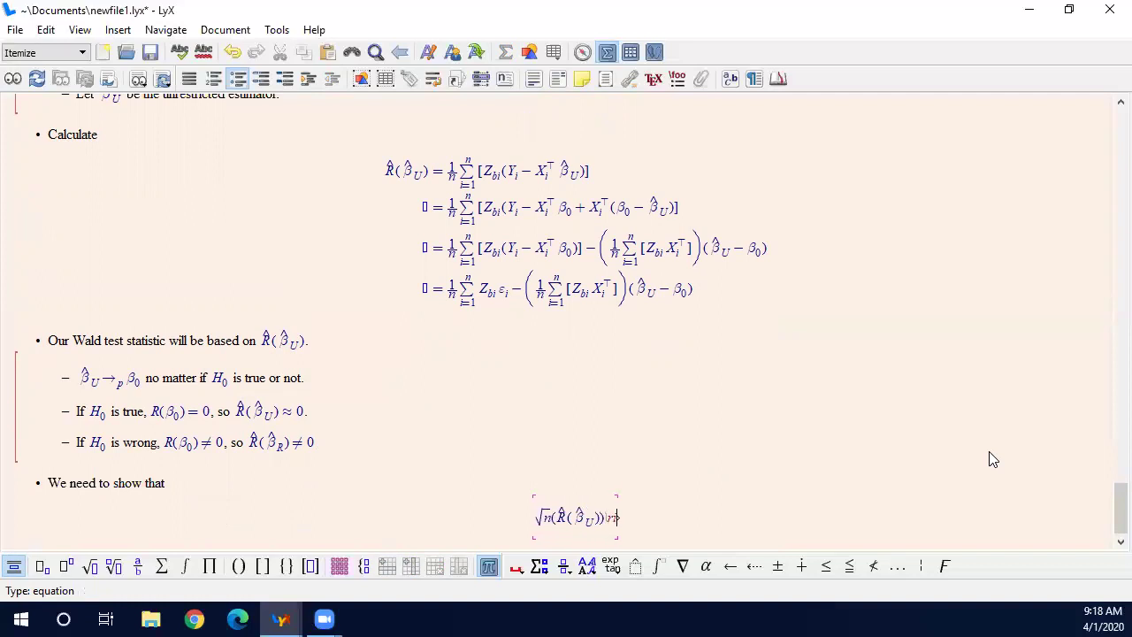
pyautogui.write('ightarrow_d')
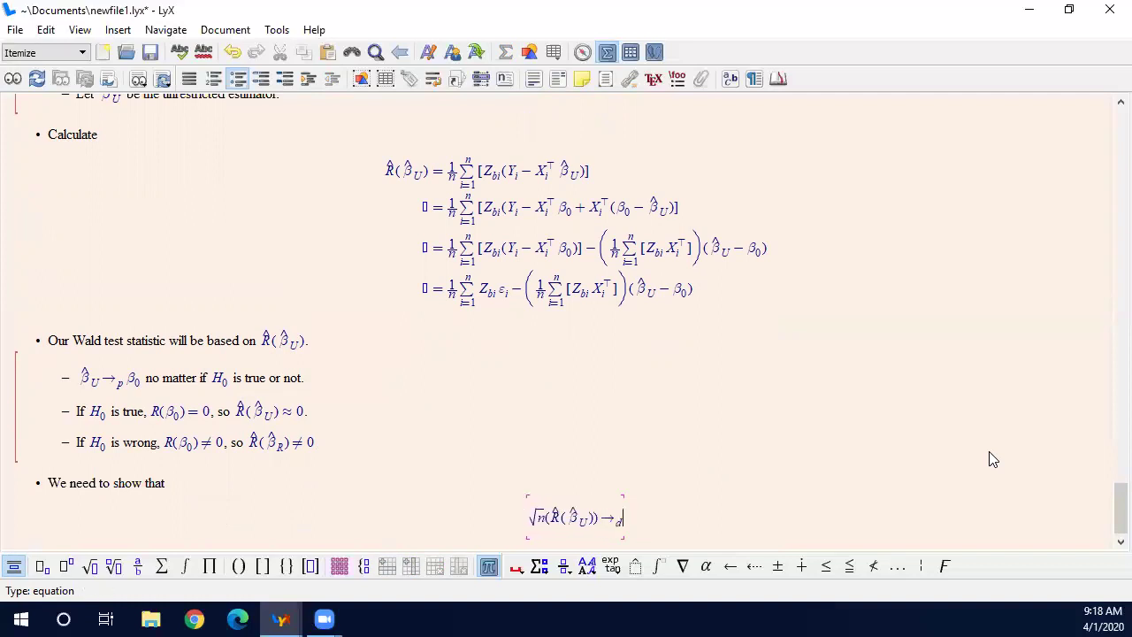
pyautogui.press('Right')
pyautogui.write('N(0,V)')
pyautogui.press('Right')
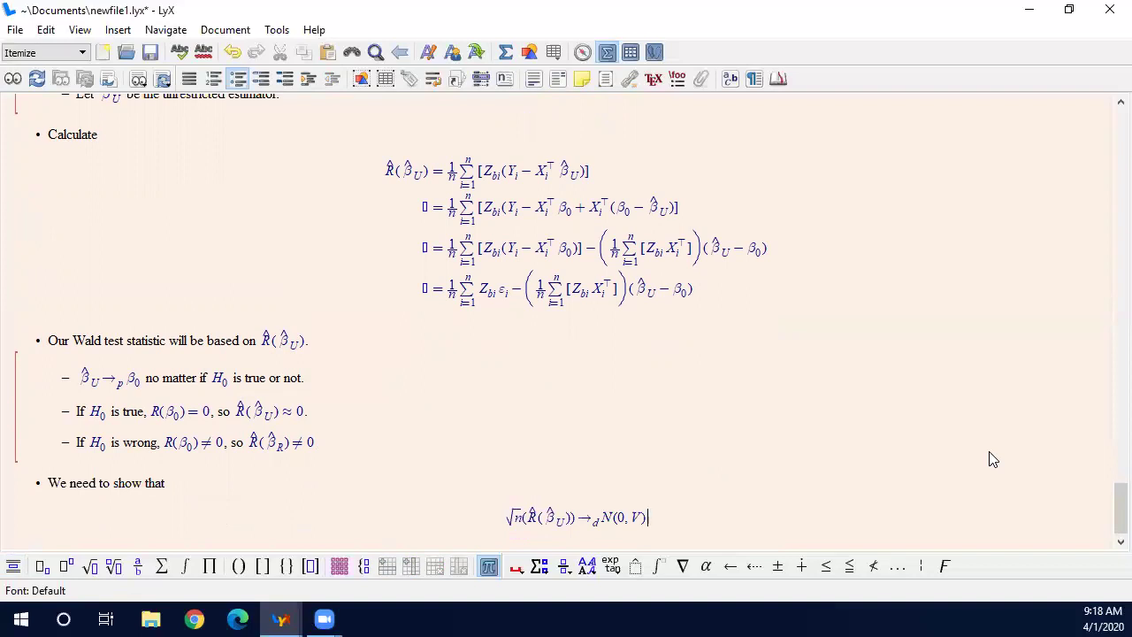
# - Insert '−0' after R̂(β̂_U) in the equation, discarding a stray 'Then' line
pyautogui.press('Return')
pyautogui.write('Then')
pyautogui.press('BackSpace')
pyautogui.press('BackSpace')
pyautogui.press('BackSpace')
pyautogui.press('BackSpace')
pyautogui.press('BackSpace')
pyautogui.press('Left')
pyautogui.press('Left')
pyautogui.press('Left')
pyautogui.press('Left')
pyautogui.press('Left')
pyautogui.press('Left')
pyautogui.press('Left')
pyautogui.press('Left')
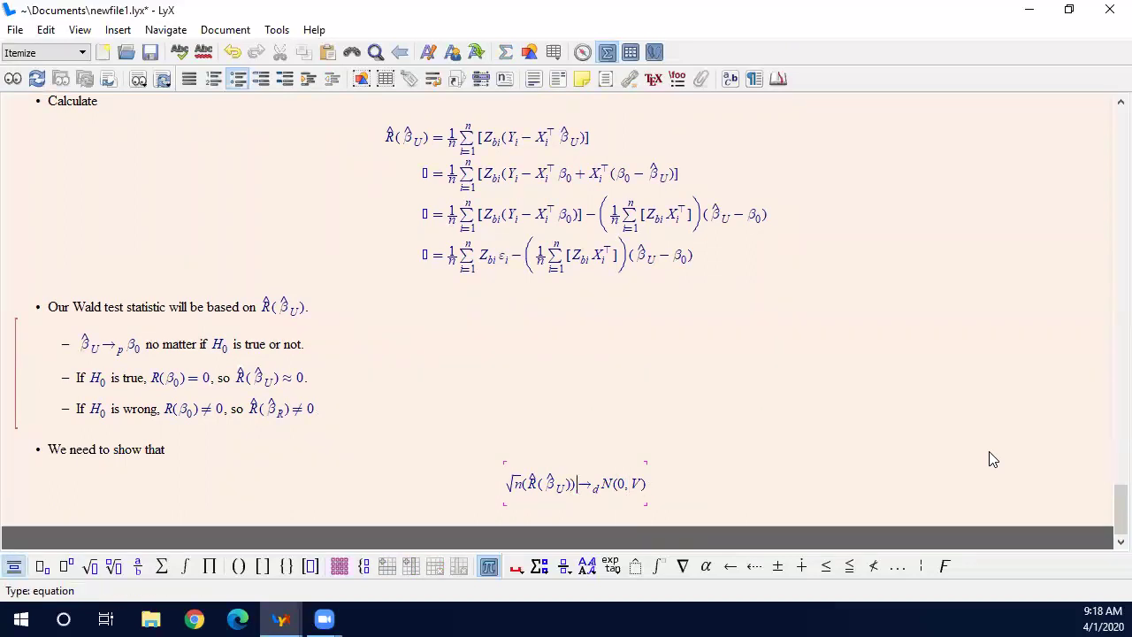
pyautogui.write('-')
pyautogui.write('0')
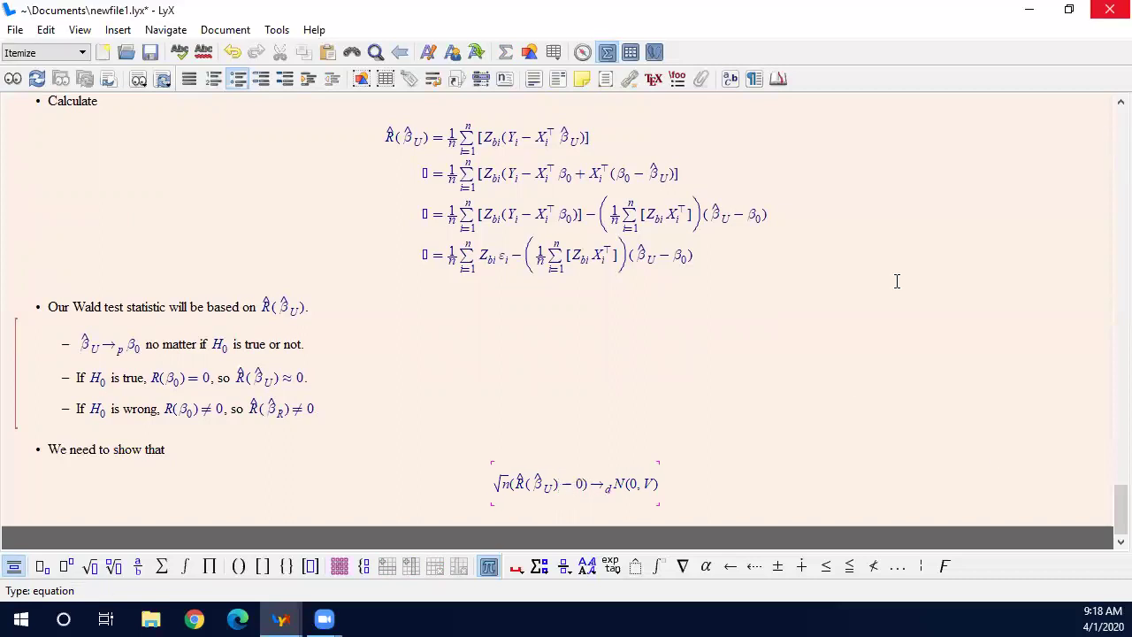
# - Add the line 'under the null hypothes' below the equation
pyautogui.click(707, 483)
pyautogui.press('Return')
pyautogui.write('u')
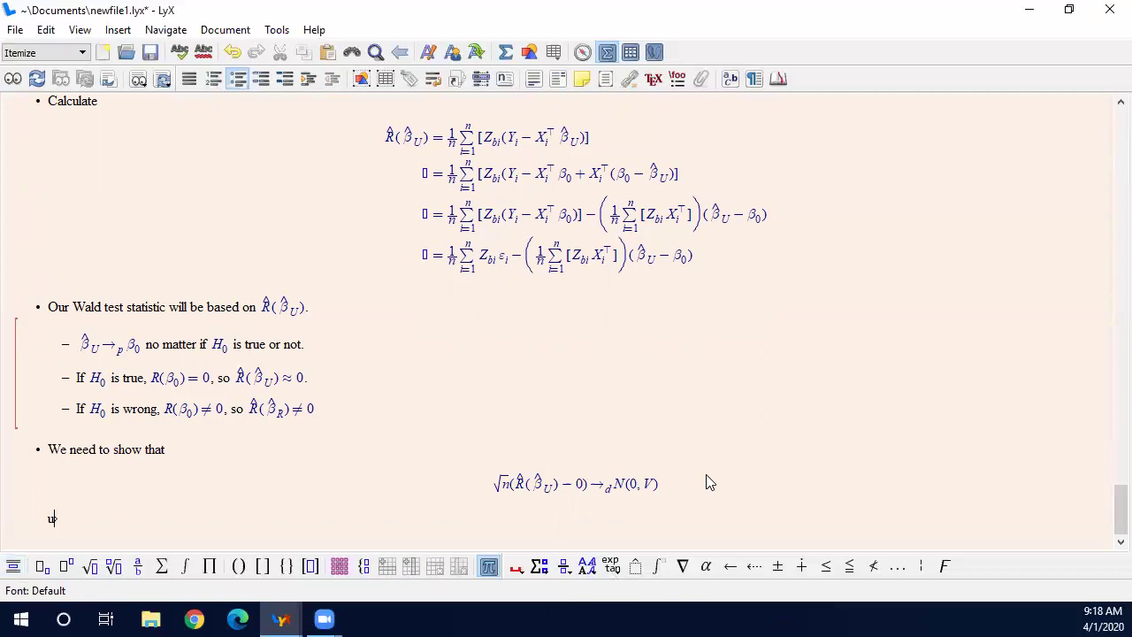
pyautogui.write('nder the null hypothesis')
# - Replace the 0 with R(β_0), making √n(R̂(β̂_U) − R(β_0)) →_d N(0,V)
pyautogui.moveTo(154, 382); pyautogui.dragTo(214, 381)
pyautogui.click(576, 488)
pyautogui.press('BackSpace')
pyautogui.write('R(\x08eta')
pyautogui.write('_0')
pyautogui.press('Right')
pyautogui.write(')')
pyautogui.moveTo(504, 486); pyautogui.dragTo(649, 490)
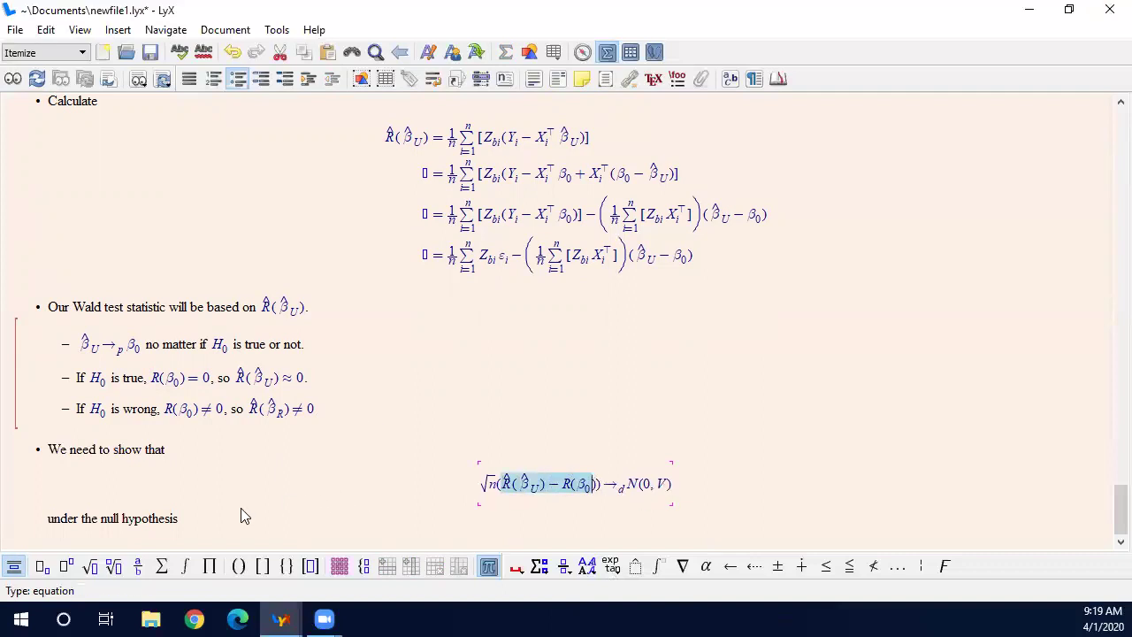
pyautogui.moveTo(215, 380); pyautogui.dragTo(172, 378)
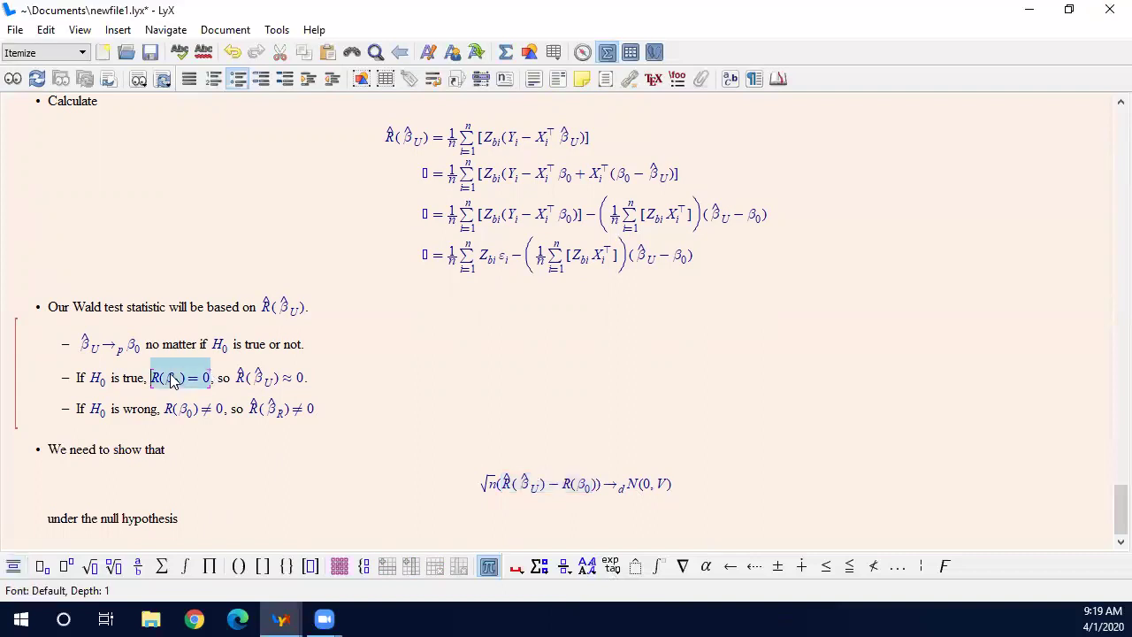
pyautogui.moveTo(562, 484); pyautogui.dragTo(595, 484)
pyautogui.click(453, 524)
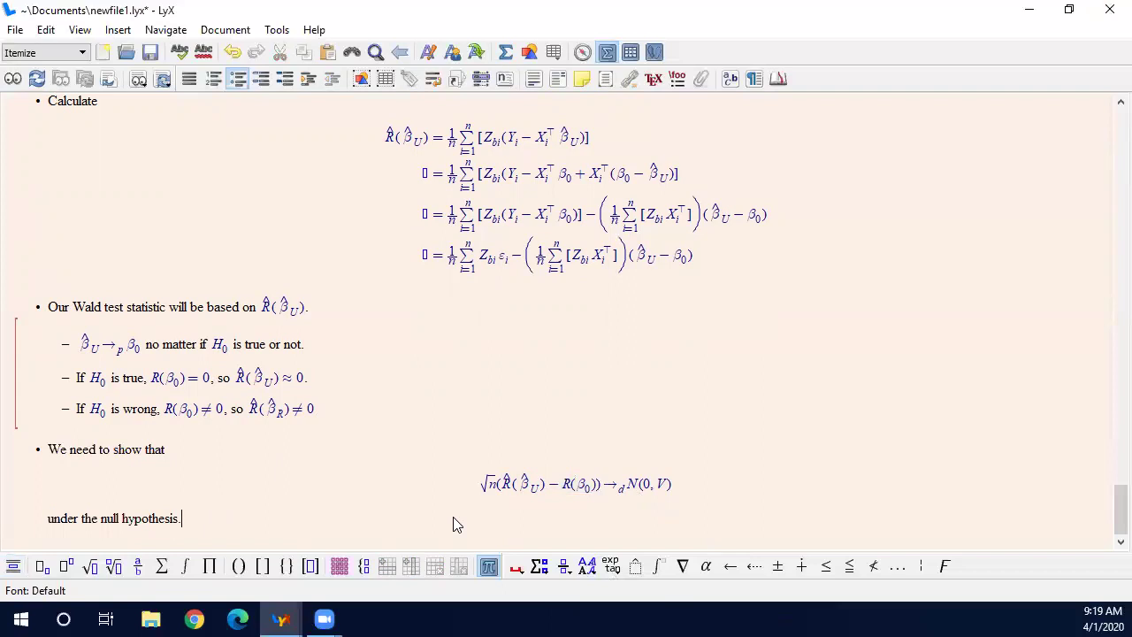
# - Add a 'Then,' bullet with display equation T_n = n(R̂(β̂_U))ᵀ
pyautogui.press('Return')
pyautogui.write('Then,')
pyautogui.hotkey('ctrl', 'shift', 'm')
pyautogui.write('T_n =n')
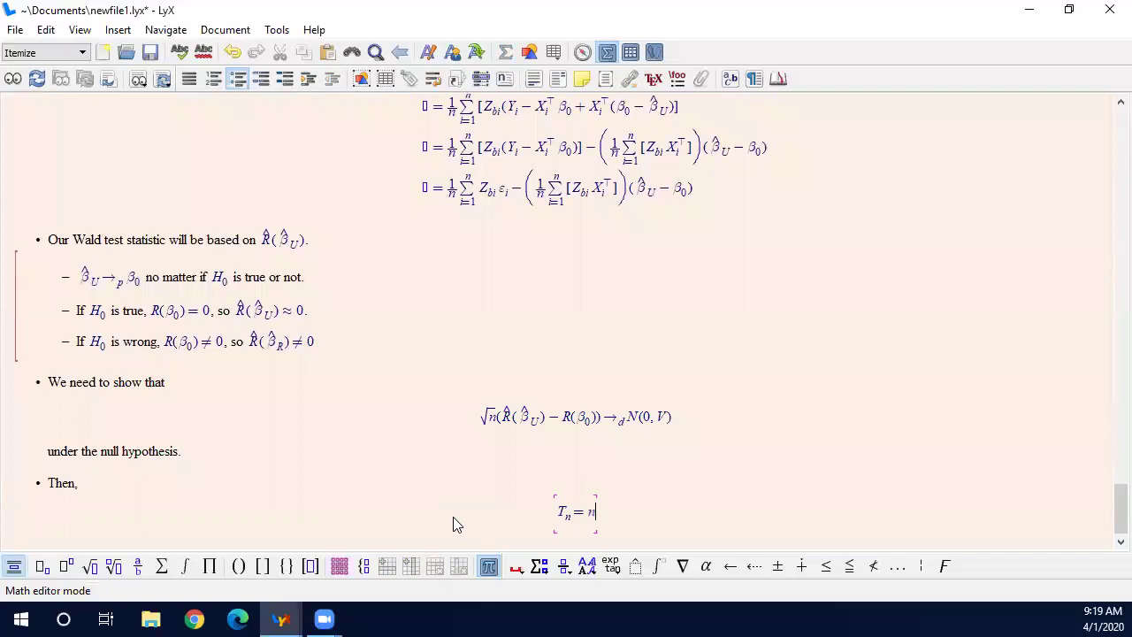
pyautogui.write('(\\hat R')
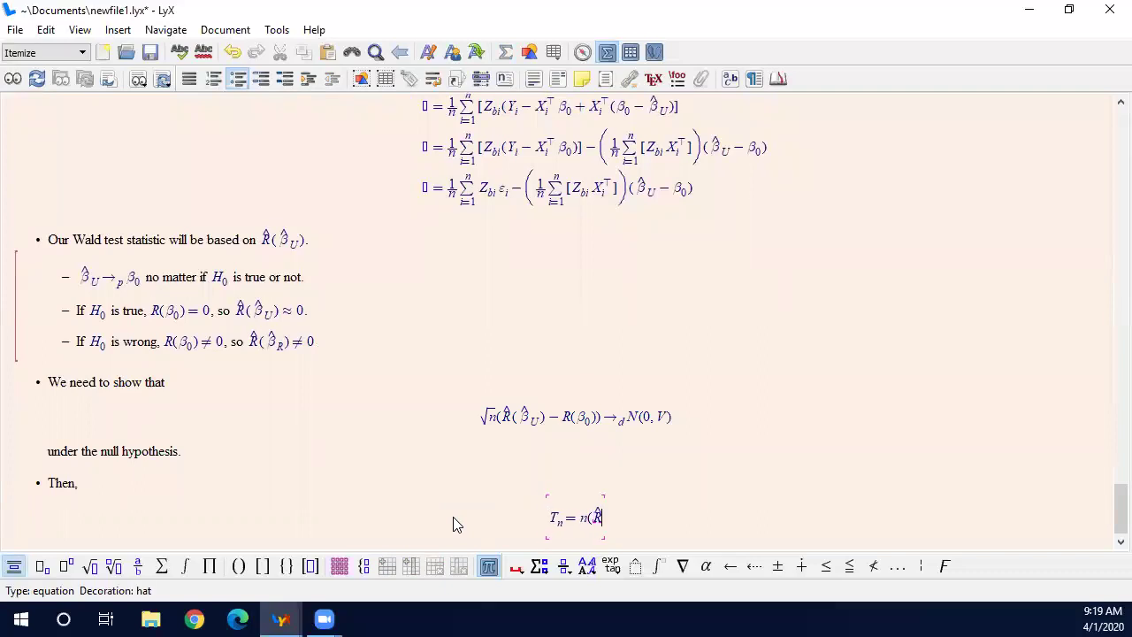
pyautogui.press('Right')
pyautogui.write('(\\hat \\beta')
pyautogui.press('Right')
pyautogui.write('_U')
pyautogui.press('Right')
pyautogui.write(')')
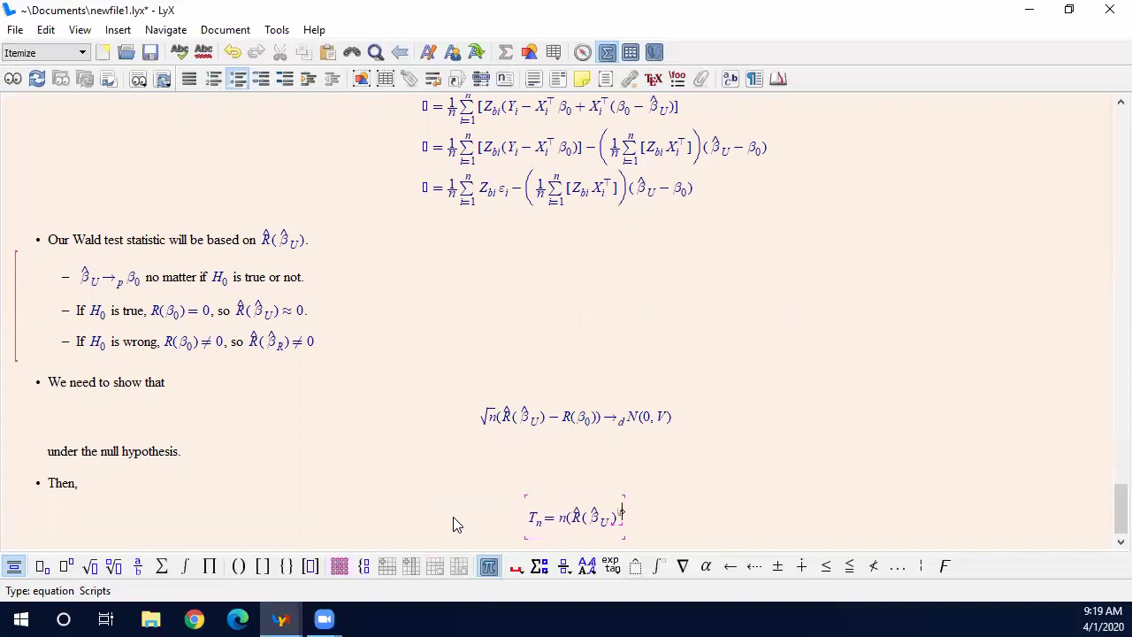
pyautogui.press('Right')
# - Extend the T_n equation with V̂⁻¹R̂(β̂_U)
pyautogui.write('\\hat V')
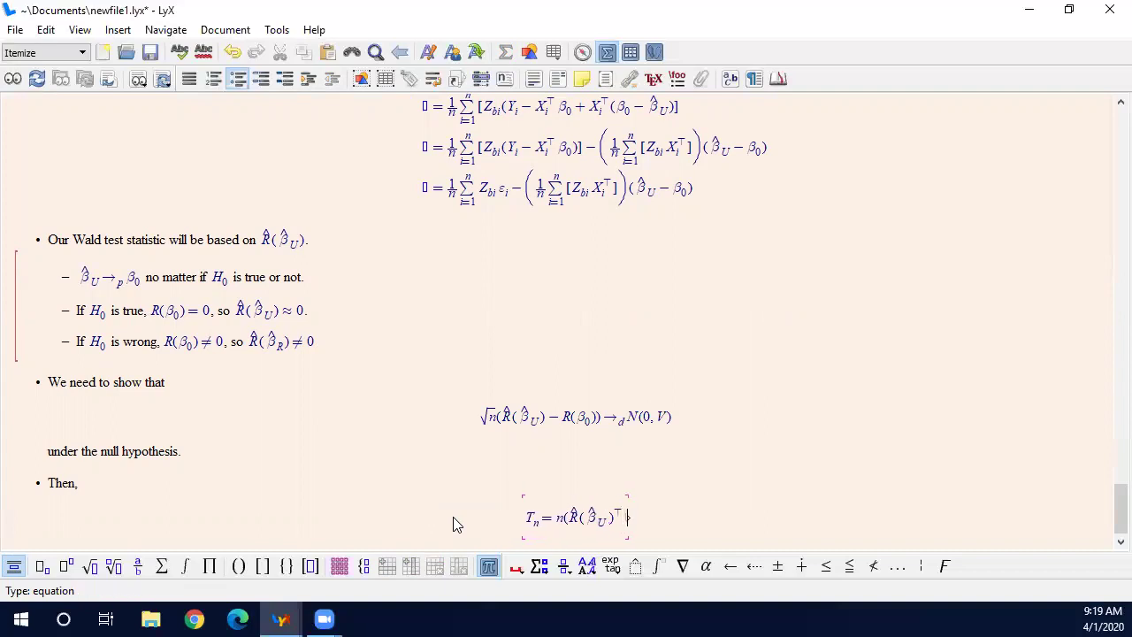
pyautogui.press('Right')
pyautogui.write('^-1')
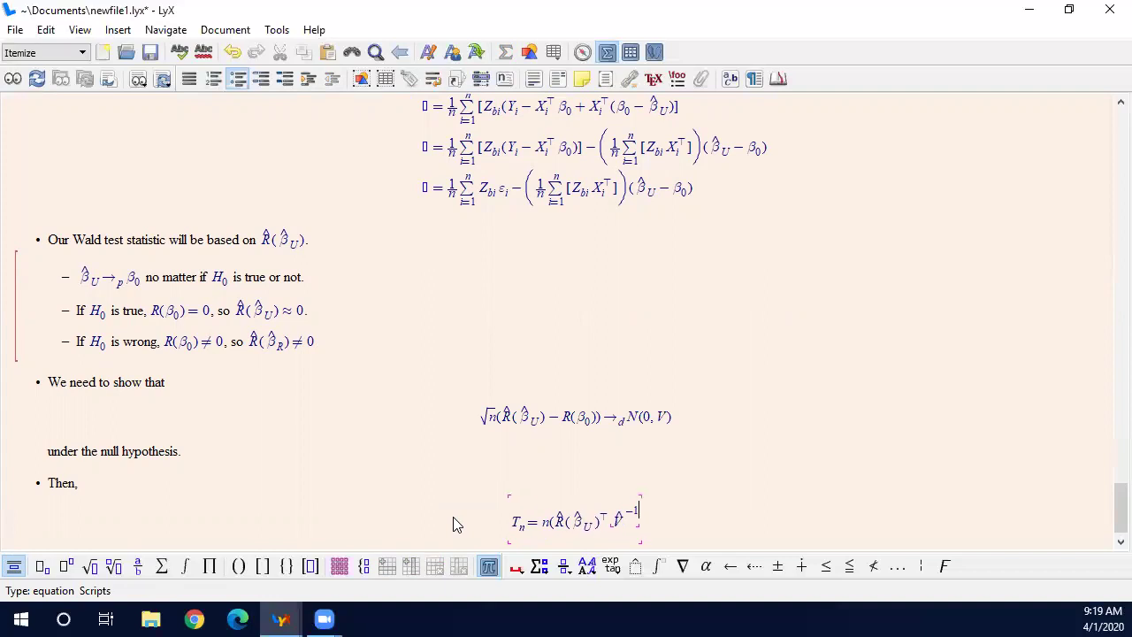
pyautogui.press('Right')
pyautogui.write('\\hat R')
pyautogui.press('Right')
pyautogui.write('(\\hat \\beta_U)^\\top')
pyautogui.press('Right')
pyautogui.write('_U')
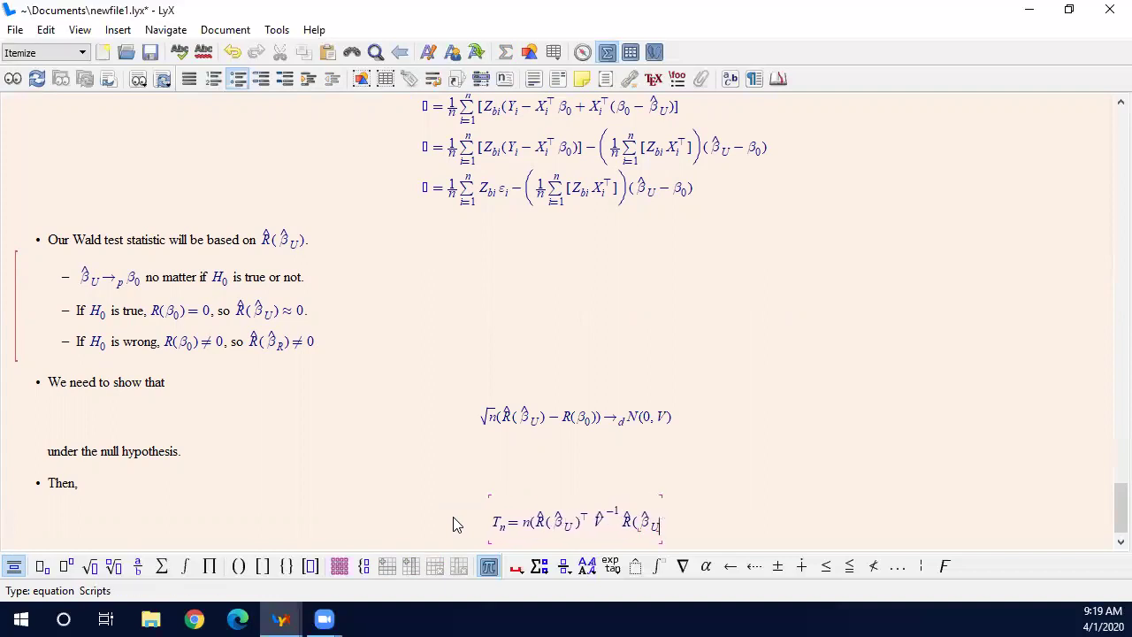
pyautogui.press('Right')
pyautogui.write(')')
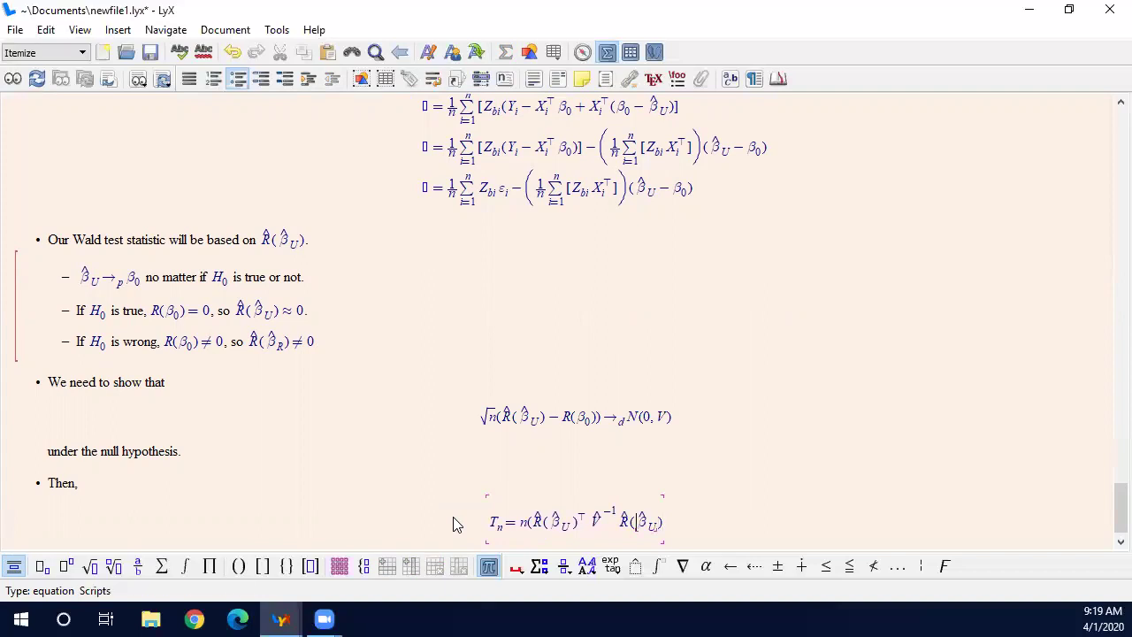
# - Remove the stray '(' after n and append → χ²(M_b) to the equation
pyautogui.press('Left')
pyautogui.press('Left')
pyautogui.press('Left')
pyautogui.press('Left')
pyautogui.press('Left')
pyautogui.press('Left')
pyautogui.press('Left')
pyautogui.press('Left')
pyautogui.press('Left')
pyautogui.press('Left')
pyautogui.press('Left')
pyautogui.press('Left')
pyautogui.press('BackSpace')
pyautogui.press('Right')
pyautogui.press('Right')
pyautogui.press('Right')
pyautogui.press('Right')
pyautogui.press('Right')
pyautogui.press('Right')
pyautogui.press('Right')
pyautogui.press('Right')
pyautogui.press('Right')
pyautogui.press('Right')
pyautogui.write('ightarrow \\chi^2')
pyautogui.press('Right')
pyautogui.write('(M_b')
pyautogui.press('Right')
pyautogui.write(')')
pyautogui.press('Right')
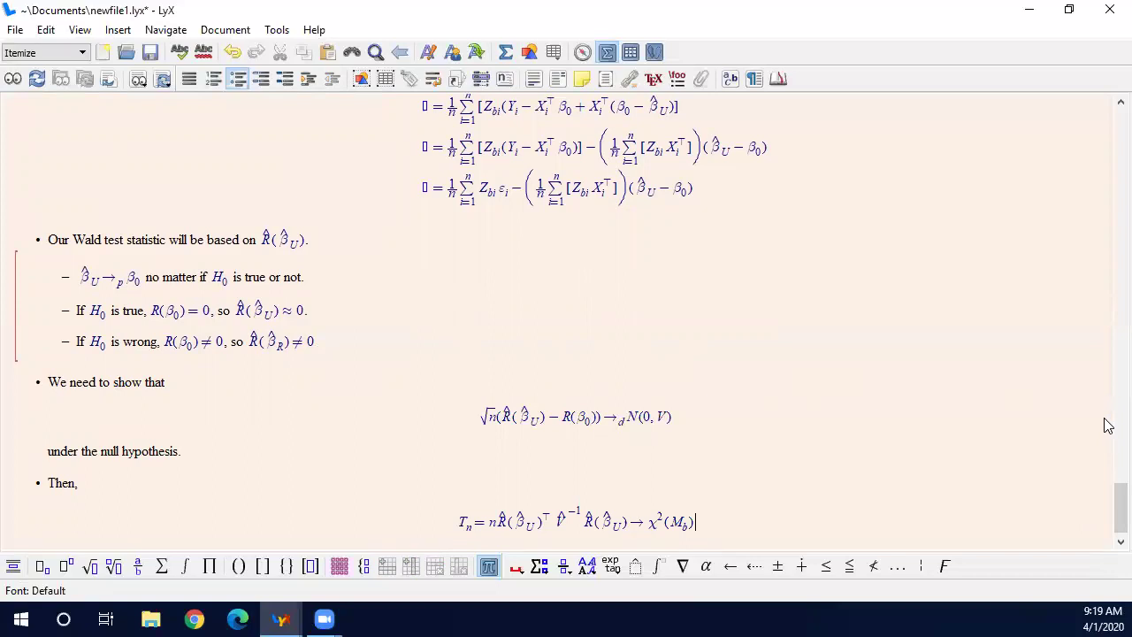
pyautogui.moveTo(646, 522); pyautogui.dragTo(691, 530)
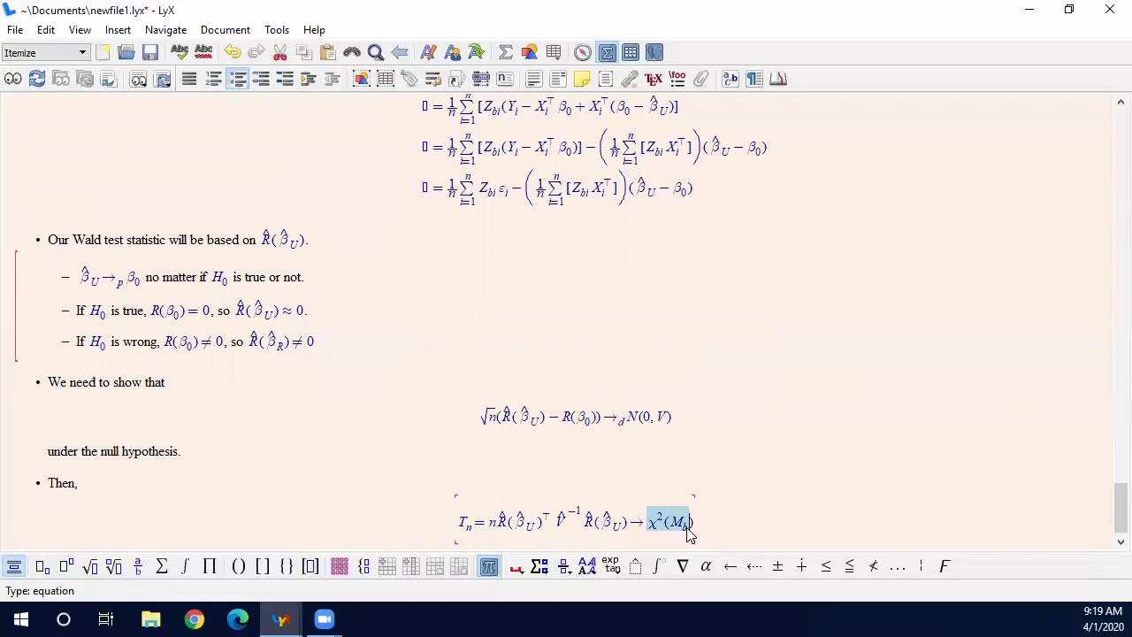
pyautogui.click(689, 529)
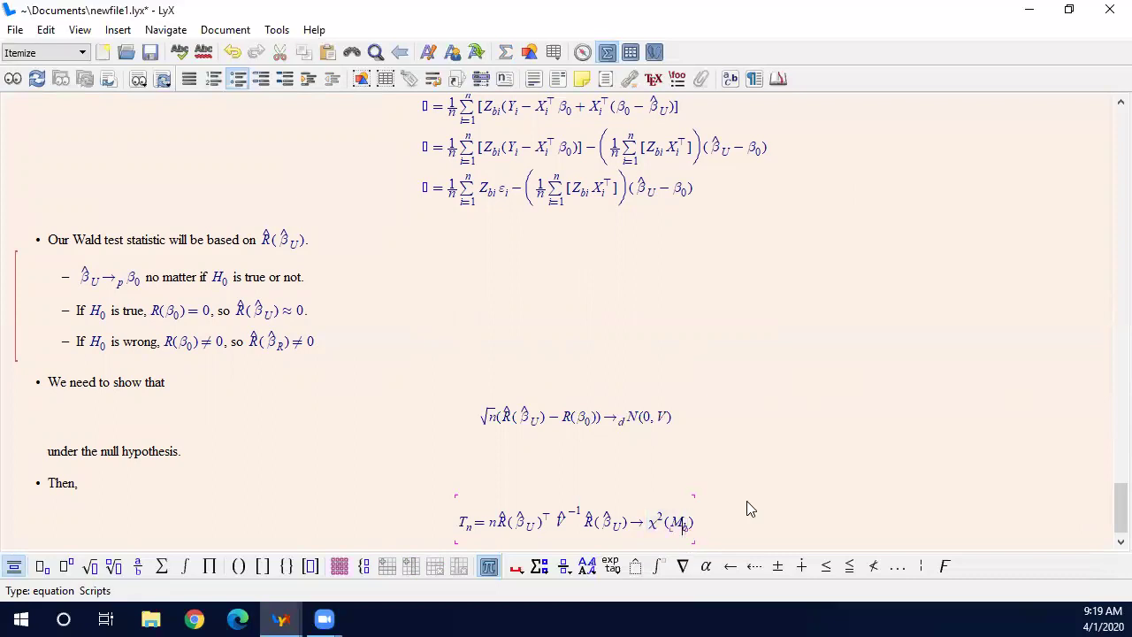
# - Review the hypothesis above, then return the caret to the T_n equation
pyautogui.scroll(10, 746, 501)
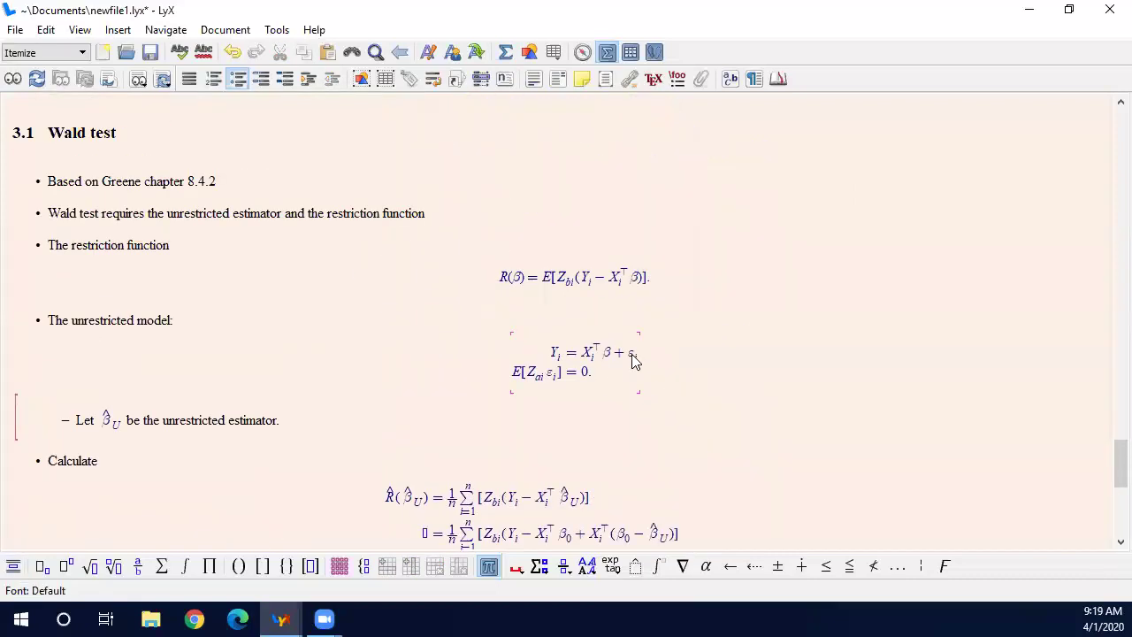
pyautogui.scroll(6, 631, 356)
pyautogui.scroll(1, 631, 358)
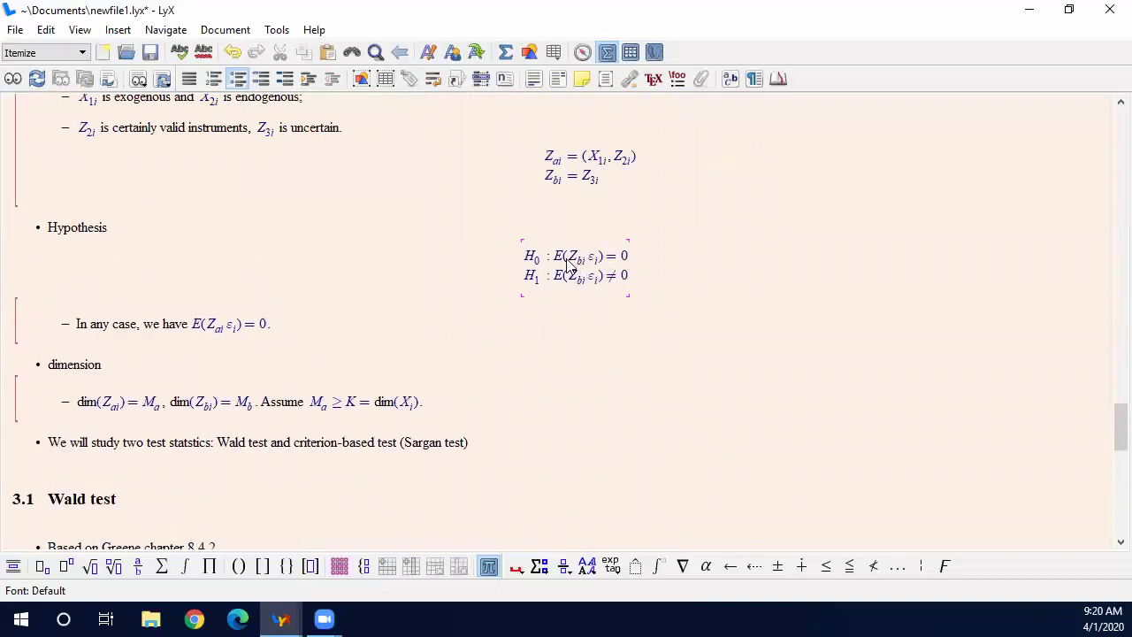
pyautogui.scroll(-15, 642, 460)
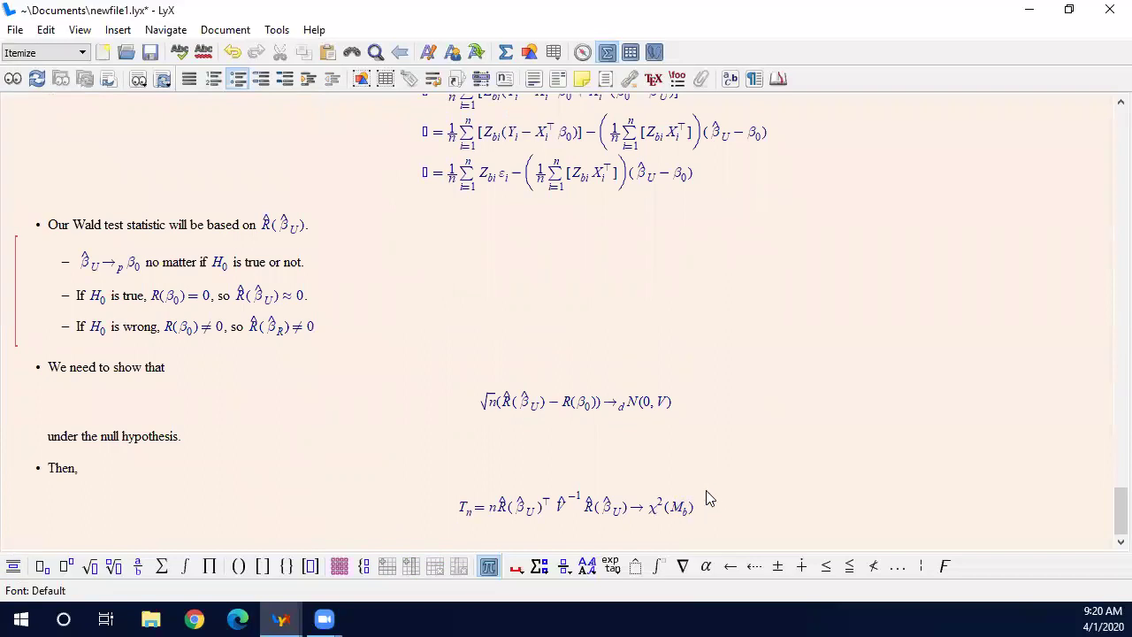
pyautogui.click(679, 526)
pyautogui.click(568, 511)
# - Add the bullet 'Let's show the asymptotic normality of R̂(β̂_U)' with inline math
pyautogui.press('Return')
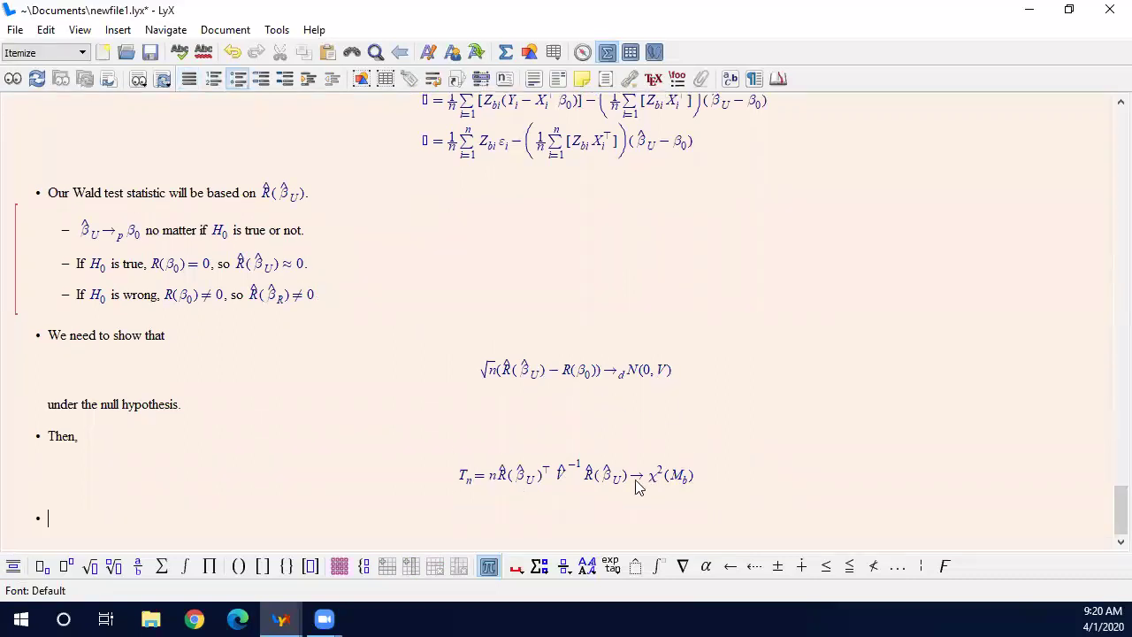
pyautogui.write("Let's show the ")
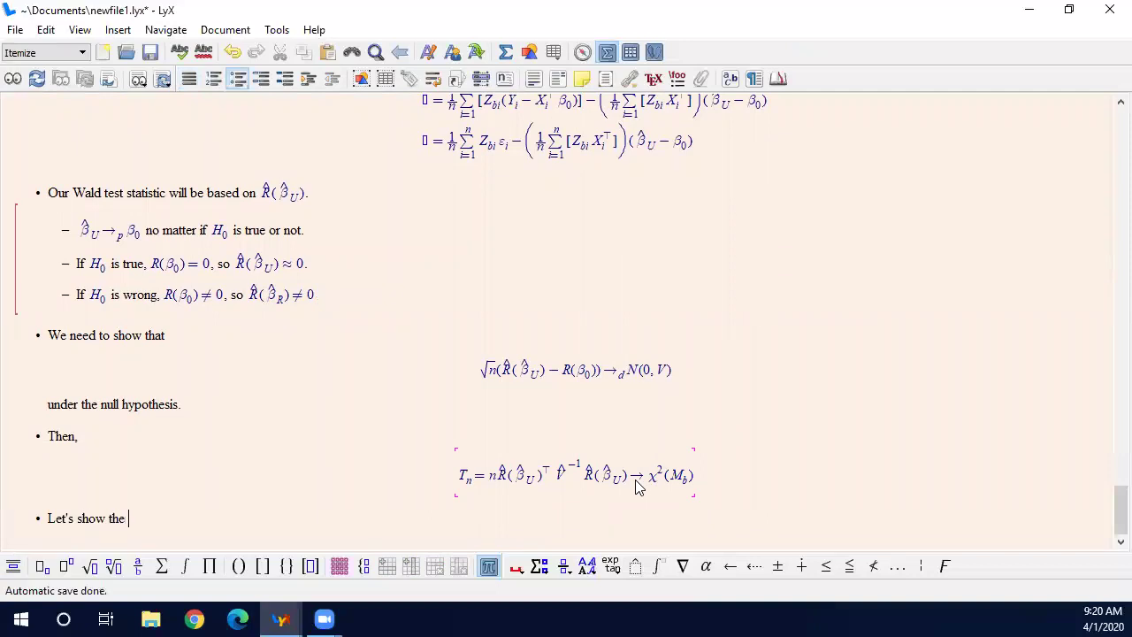
pyautogui.write('asymptotic normality of')
pyautogui.hotkey('ctrl', 'm')
pyautogui.write('\\hat R(\\hat\\beta_U)')
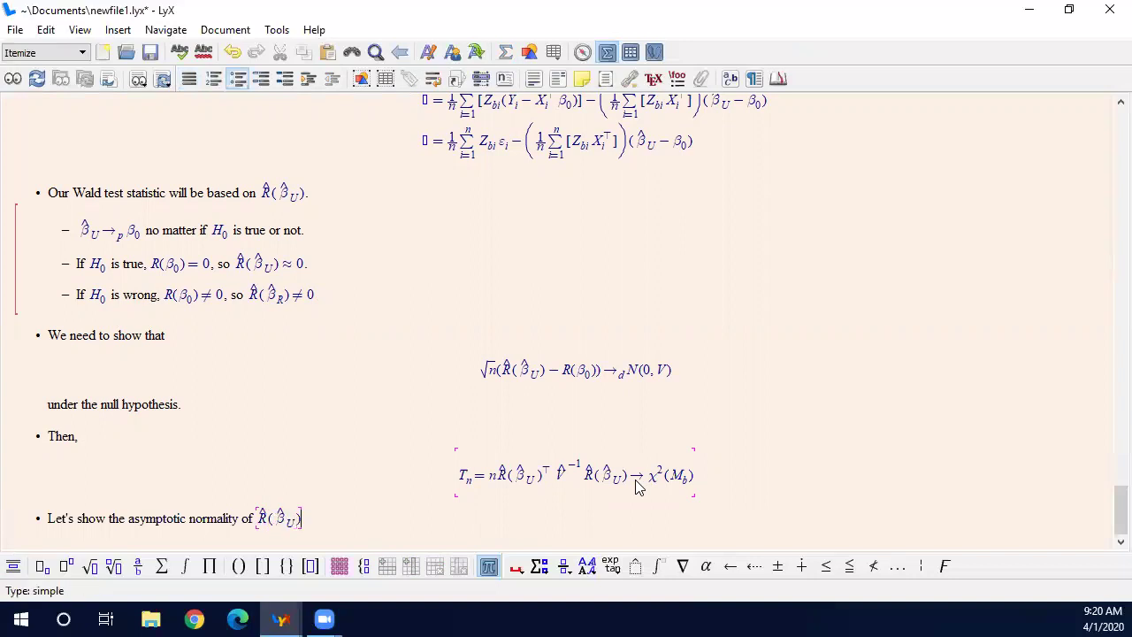
pyautogui.press('Right')
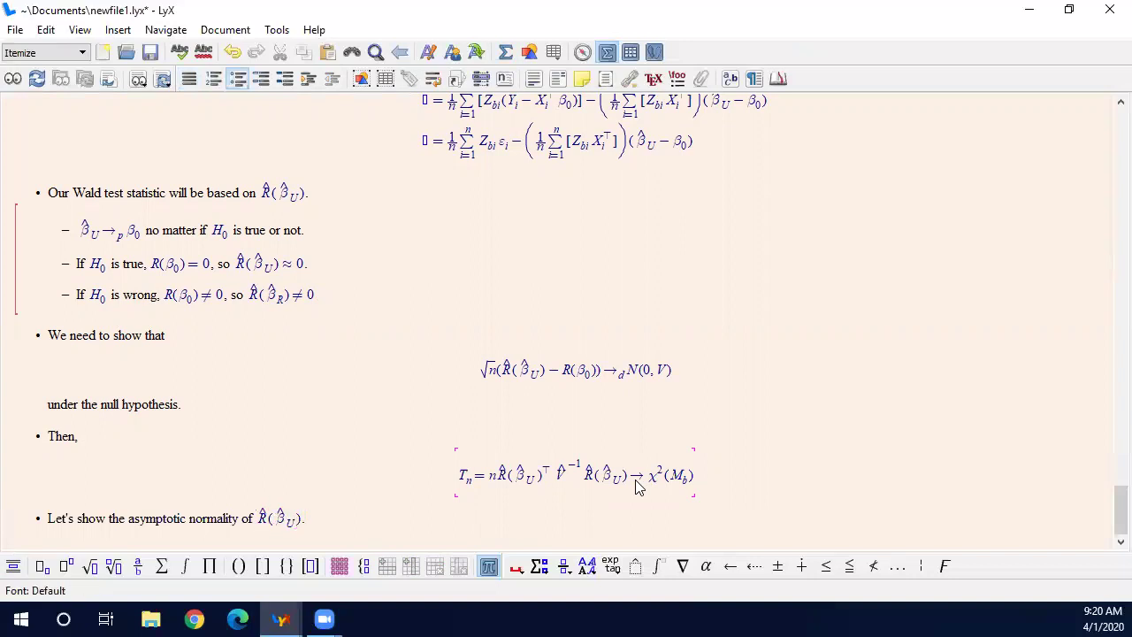
pyautogui.moveTo(337, 518); pyautogui.dragTo(258, 519)
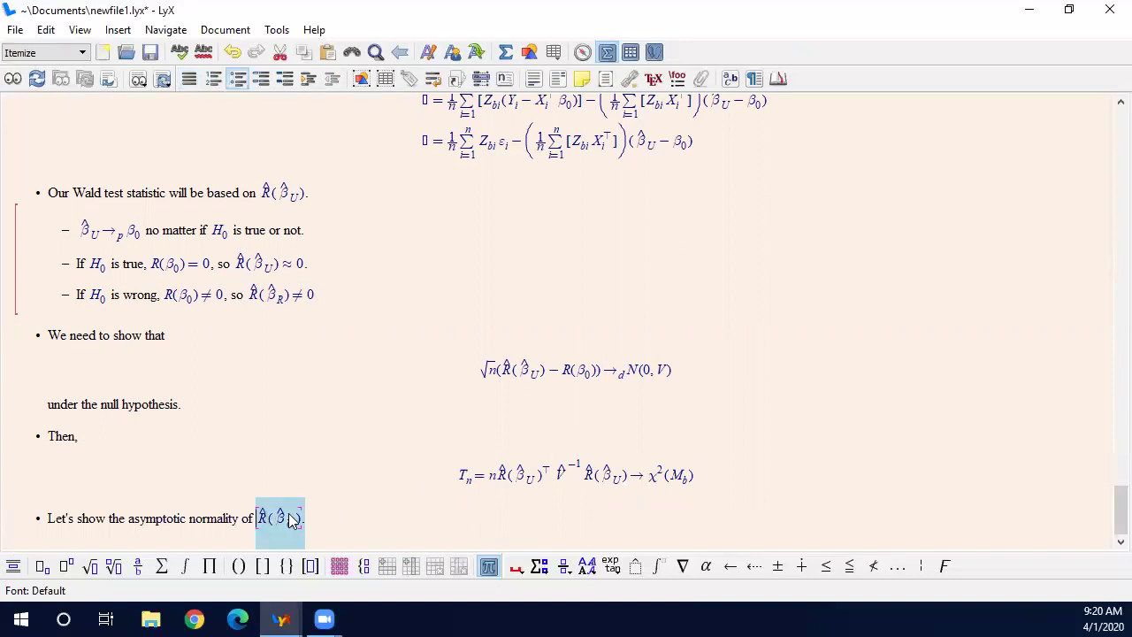
pyautogui.scroll(5, 288, 513)
pyautogui.moveTo(766, 387); pyautogui.dragTo(350, 278)
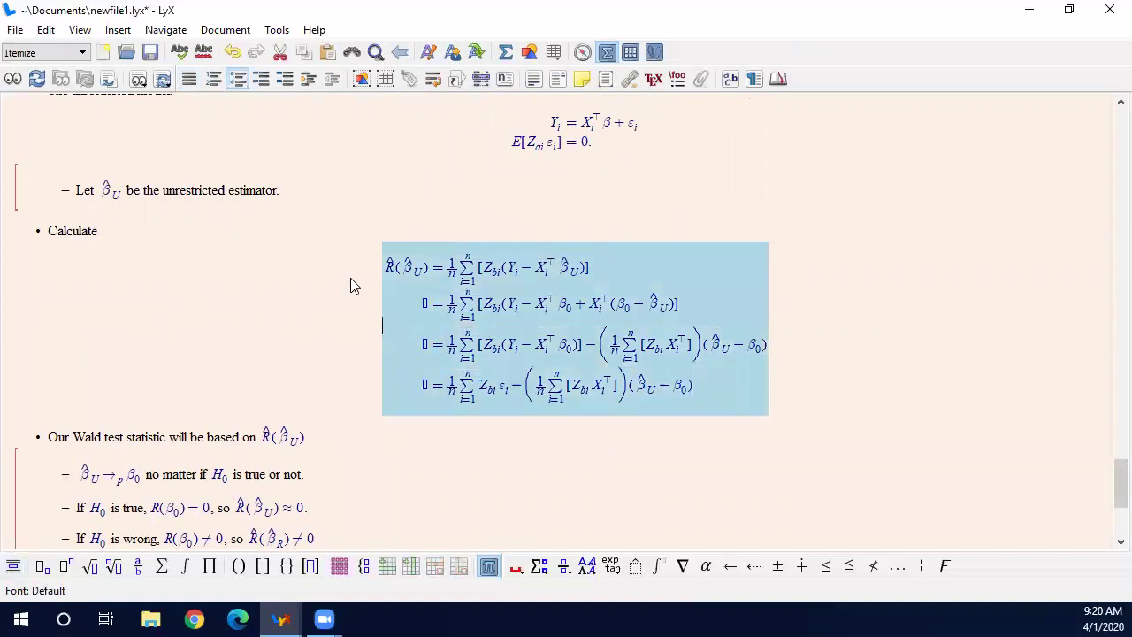
pyautogui.scroll(-5, 350, 277)
pyautogui.click(328, 516)
# - Start an indented sub-item beginning 'First'
pyautogui.press('Return')
pyautogui.press('Tab')
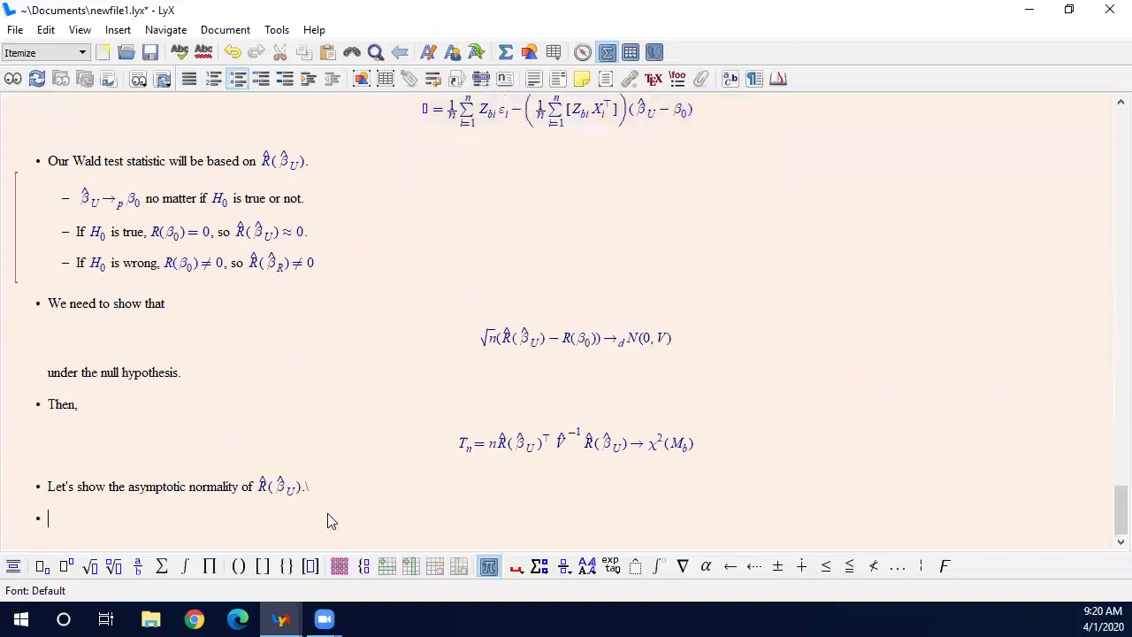
pyautogui.write('Fixed')
pyautogui.press('BackSpace')
pyautogui.press('BackSpace')
pyautogui.press('BackSpace')
pyautogui.write('9')
pyautogui.write('st')
pyautogui.press('Up')
pyautogui.press('Right')
pyautogui.press('Right')
pyautogui.press('Right')
pyautogui.press('Right')
pyautogui.press('Right')
pyautogui.press('Right')
pyautogui.press('Right')
pyautogui.press('Right')
pyautogui.press('Right')
pyautogui.press('Right')
pyautogui.press('Right')
pyautogui.press('Right')
pyautogui.press('Right')
pyautogui.press('Right')
pyautogui.press('Right')
pyautogui.press('Right')
pyautogui.press('Right')
pyautogui.press('Right')
pyautogui.press('Right')
pyautogui.press('Right')
pyautogui.press('Down')
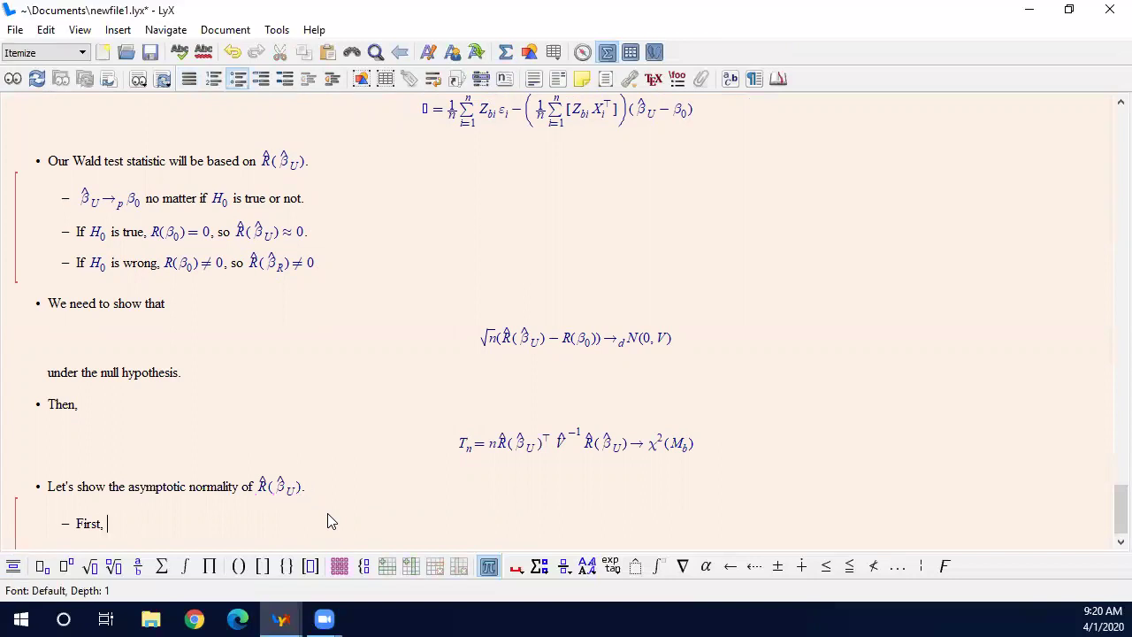
# - Continue with 'we know √n(β̂_U − β_0) →_d N(0, Σ)', fixing the Sigma macro
pyautogui.write('we know')
pyautogui.hotkey('ctrl', 'm')
pyautogui.write('\\sqrt n(\\b')
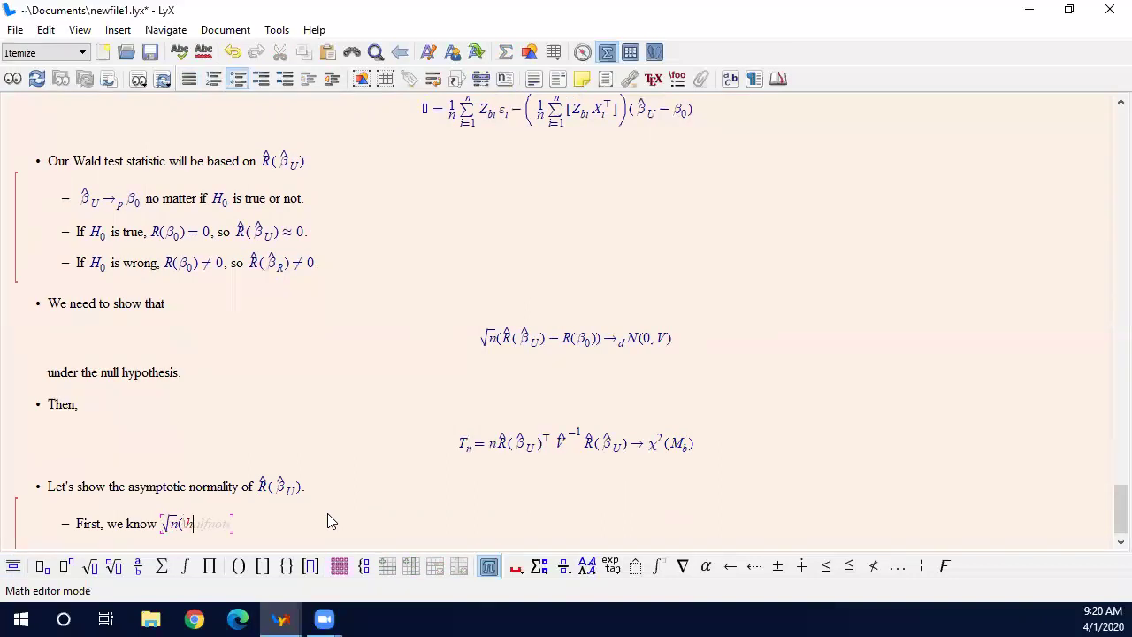
pyautogui.write('eta_U')
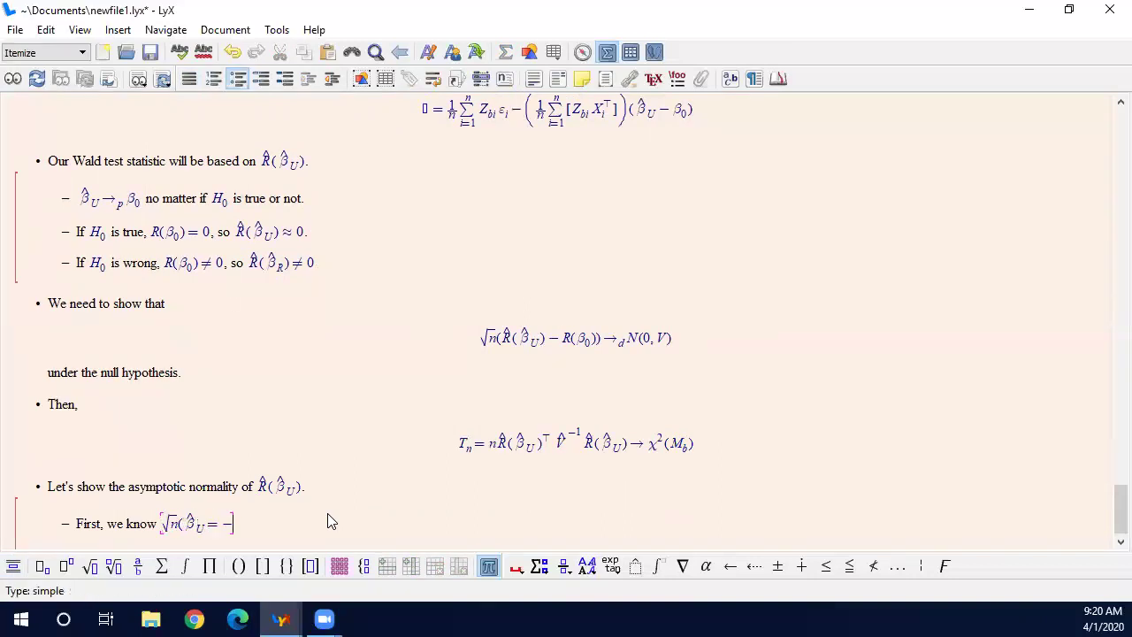
pyautogui.write(' -\x08eta_0 )\rightarrow _d N(0, \\SIgma')
pyautogui.doubleClick(318, 522)
pyautogui.press('BackSpace')
pyautogui.write('Sigma')
pyautogui.press('Right')
pyautogui.press('Right')
pyautogui.press('Right')
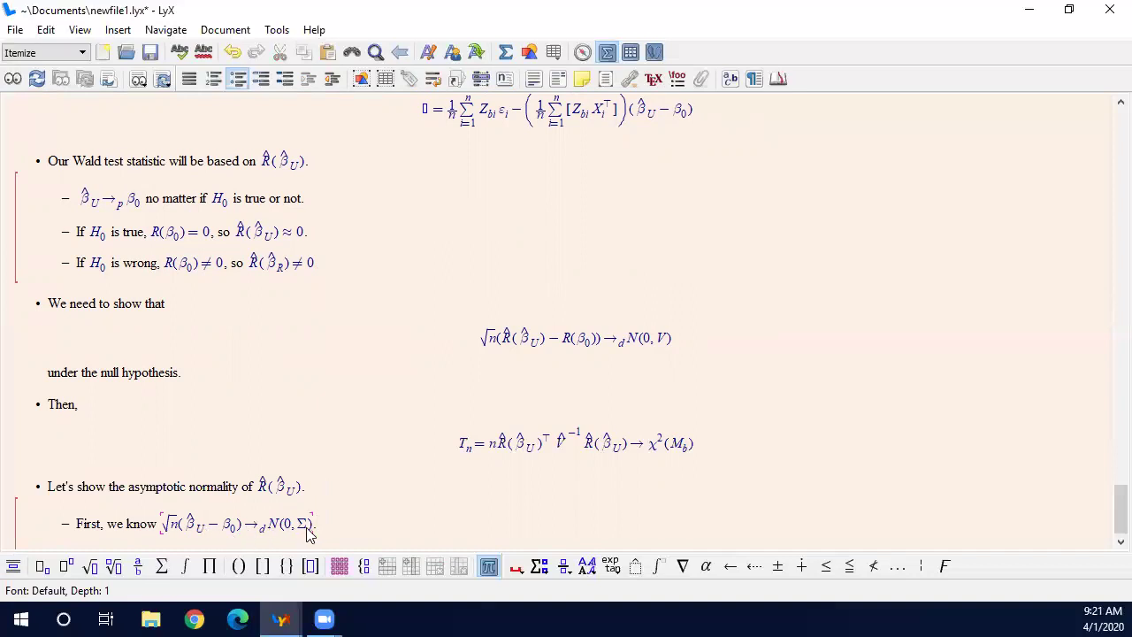
# - Start a new sub-item below 'First, we know' with the formula R̂(β̂_U) =
pyautogui.scroll(3, 309, 529)
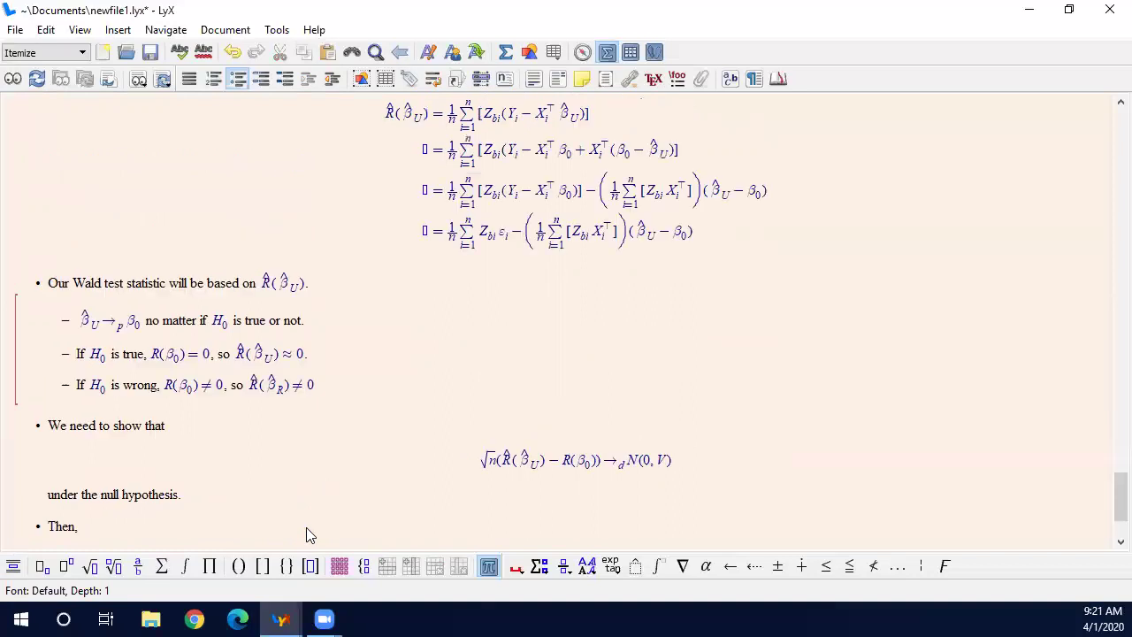
pyautogui.scroll(13, 315, 464)
pyautogui.scroll(-5, 274, 468)
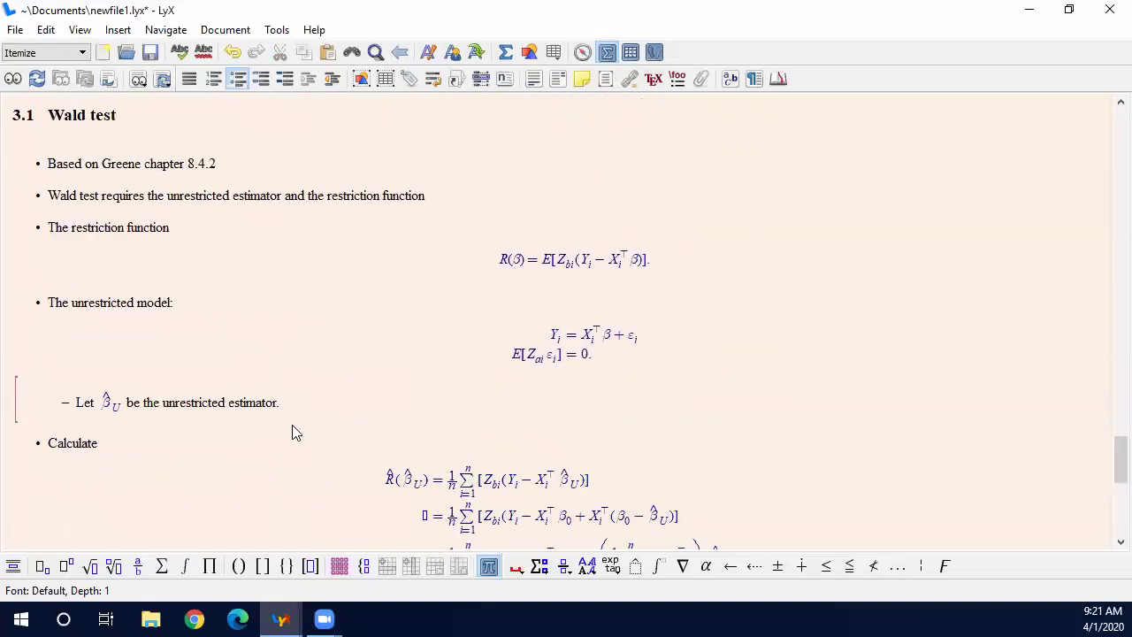
pyautogui.click(83, 350)
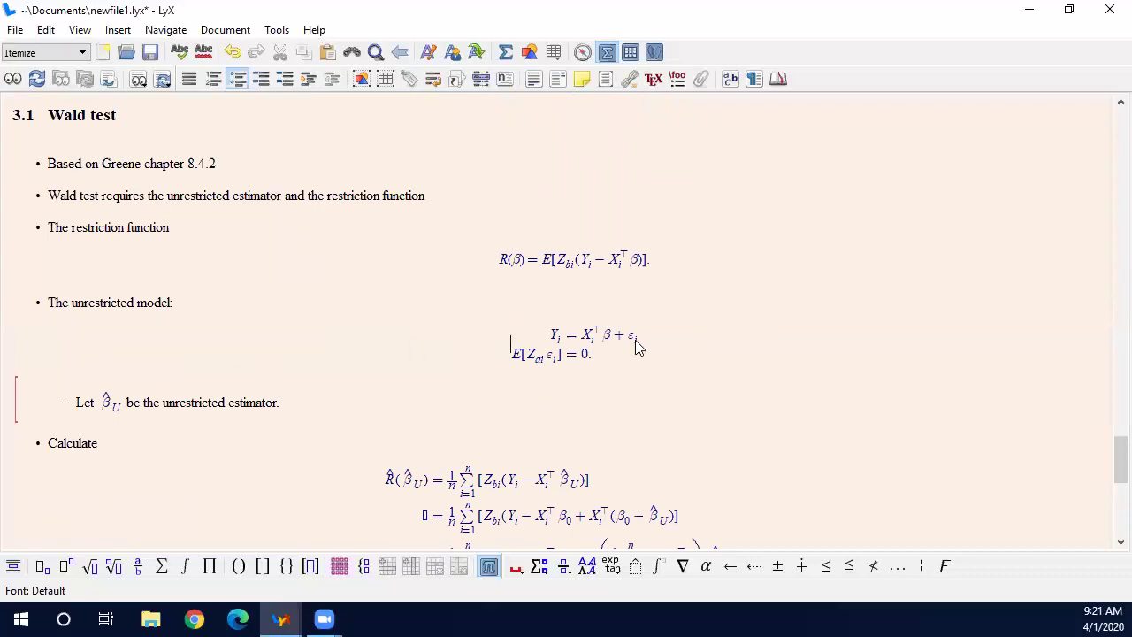
pyautogui.scroll(-10, 583, 416)
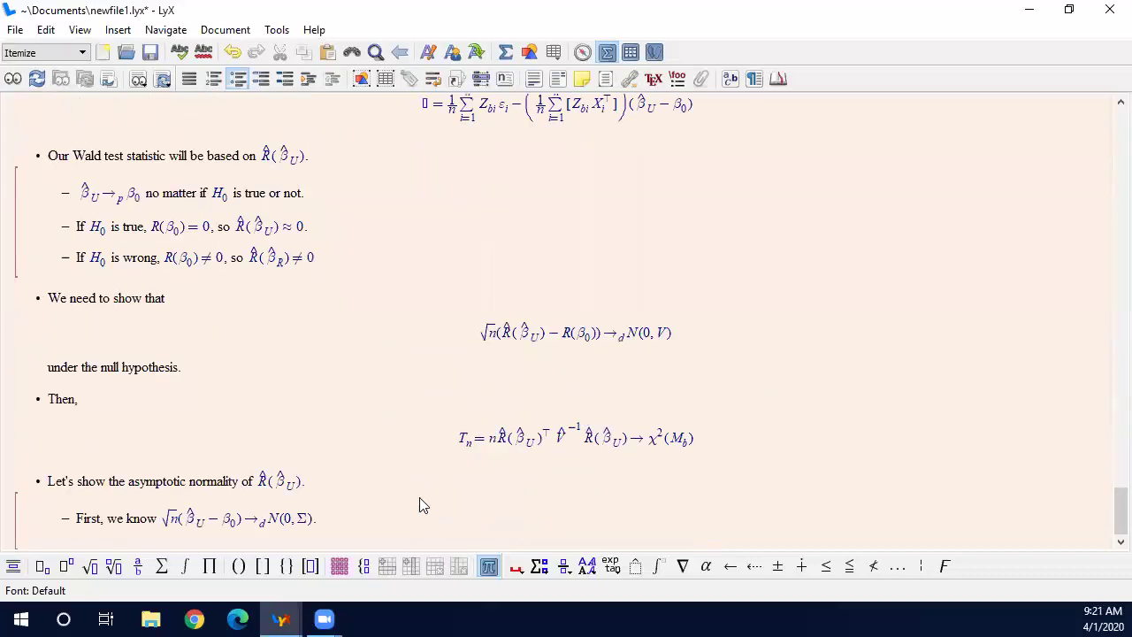
pyautogui.click(413, 521)
pyautogui.press('Return')
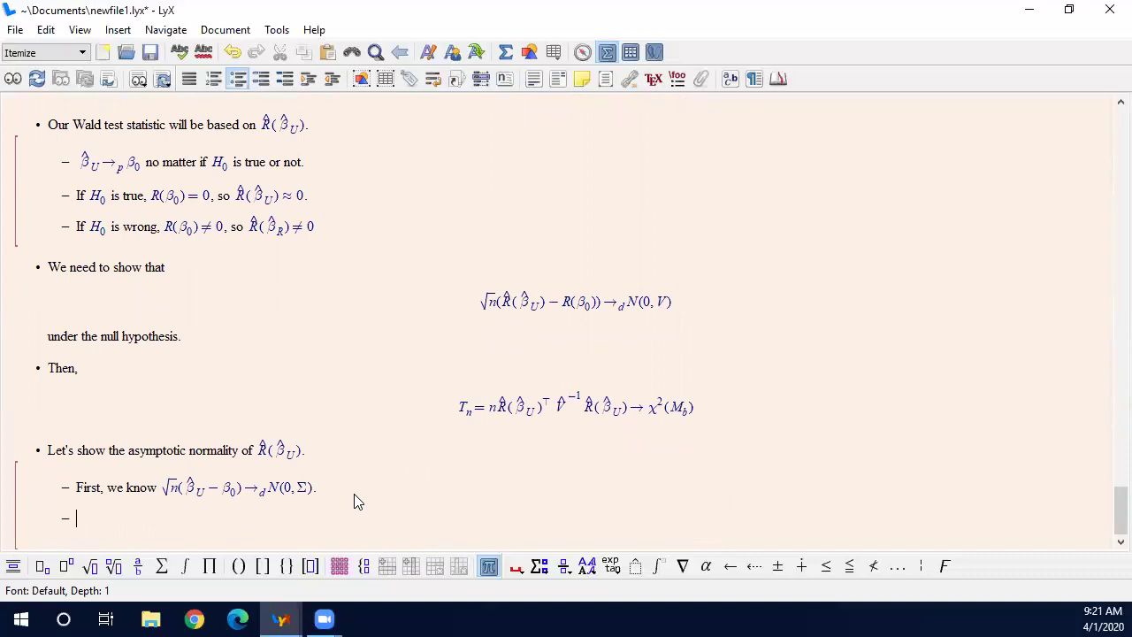
pyautogui.hotkey('ctrl', 'm')
pyautogui.write('\\hat R(\\hat ')
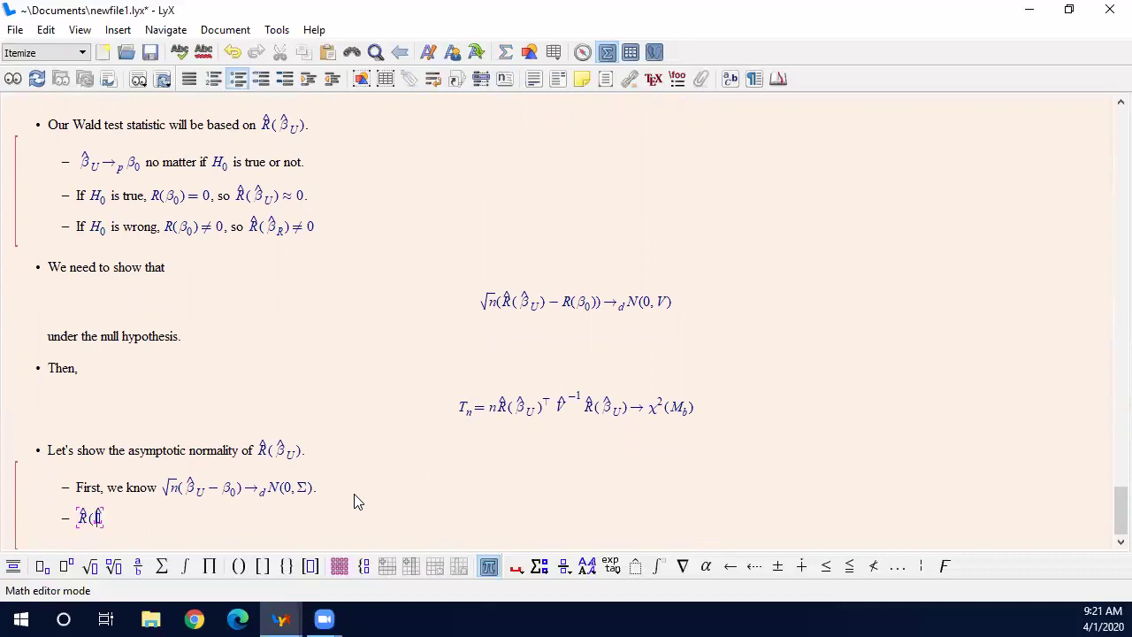
pyautogui.write('\\beta _U)=')
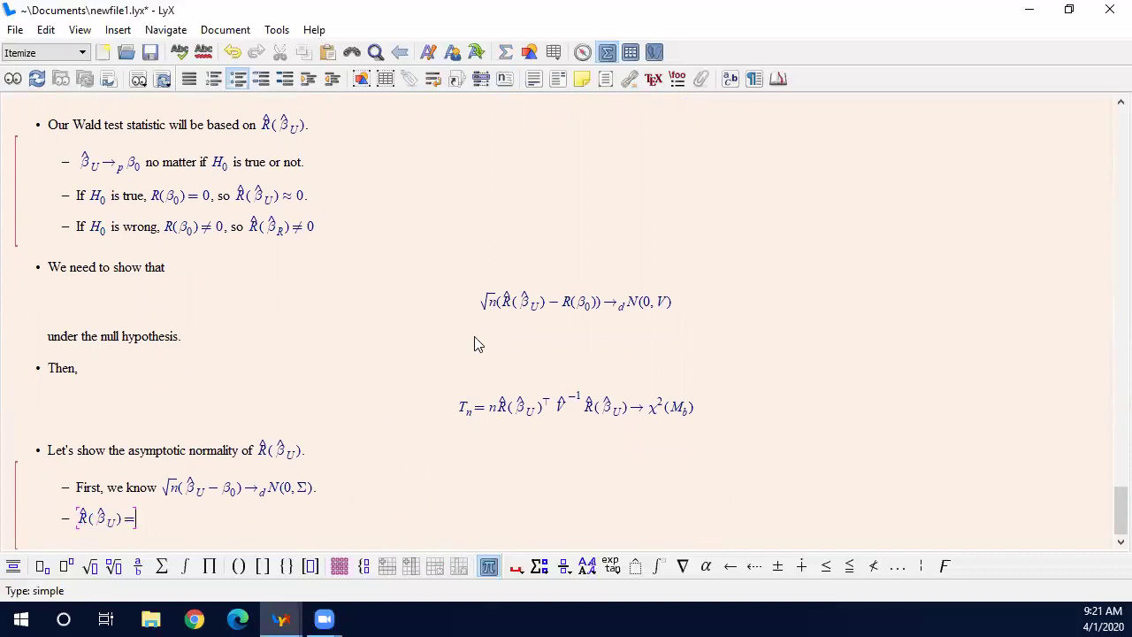
# - Copy the last derivation row's right-hand side after the equals sign: 1/nΣZ_bi ε_i − (1/nΣ[Z_bi X_iᵀ])(β̂_U − β_0)
pyautogui.scroll(1, 501, 304)
pyautogui.click(462, 140)
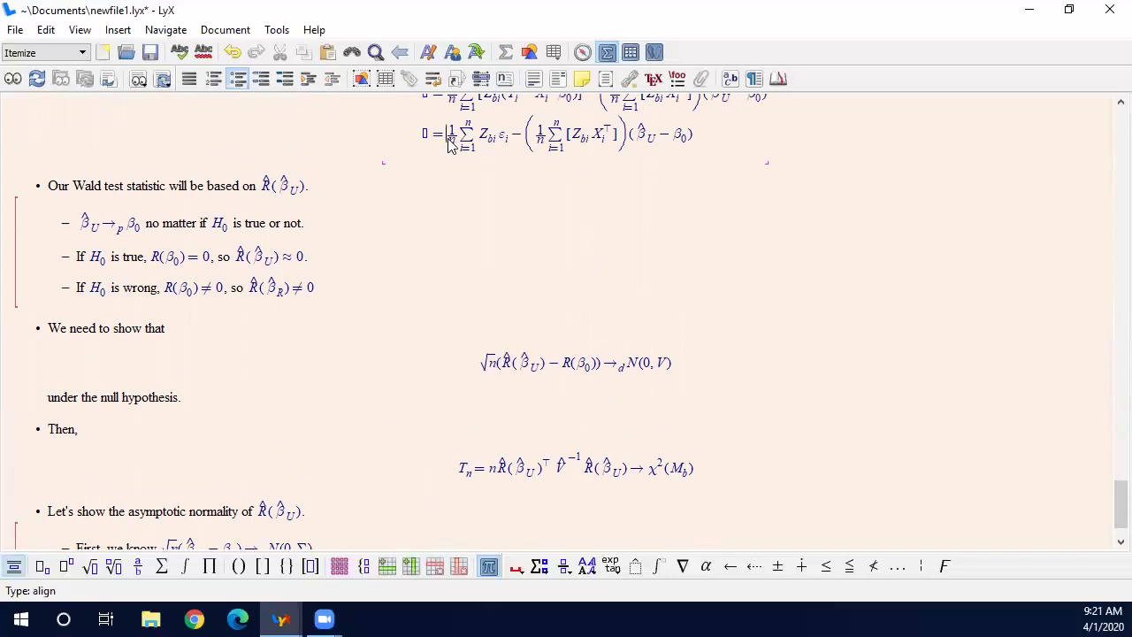
pyautogui.moveTo(461, 139); pyautogui.dragTo(700, 144)
pyautogui.hotkey('ctrl', 'c')
pyautogui.scroll(-1, 576, 298)
pyautogui.click(133, 523)
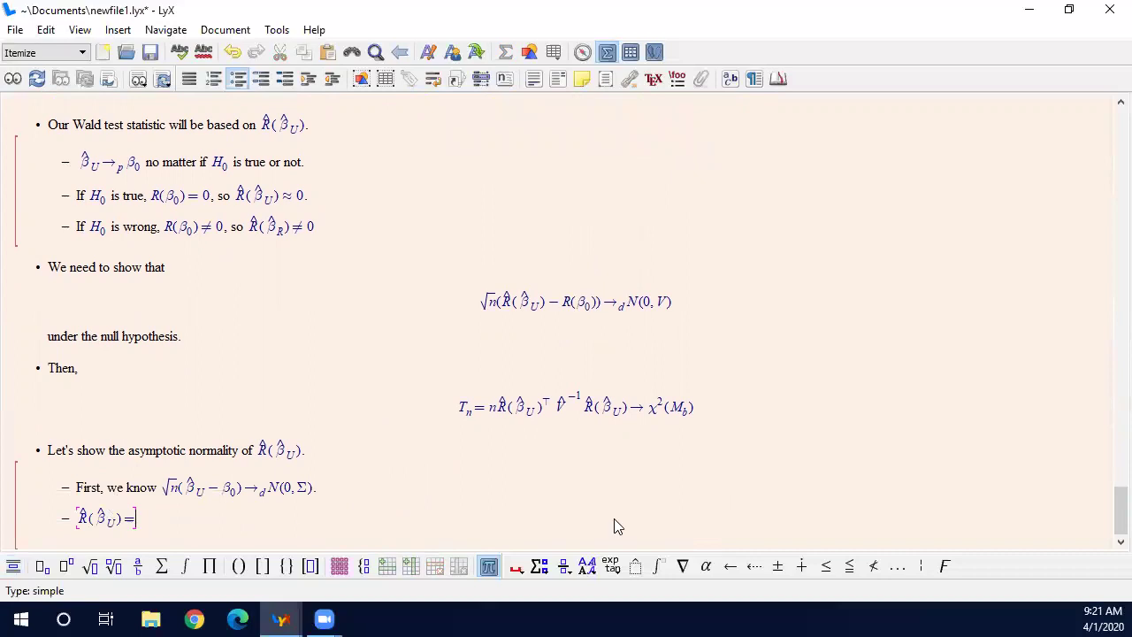
pyautogui.hotkey('ctrl', 'v')
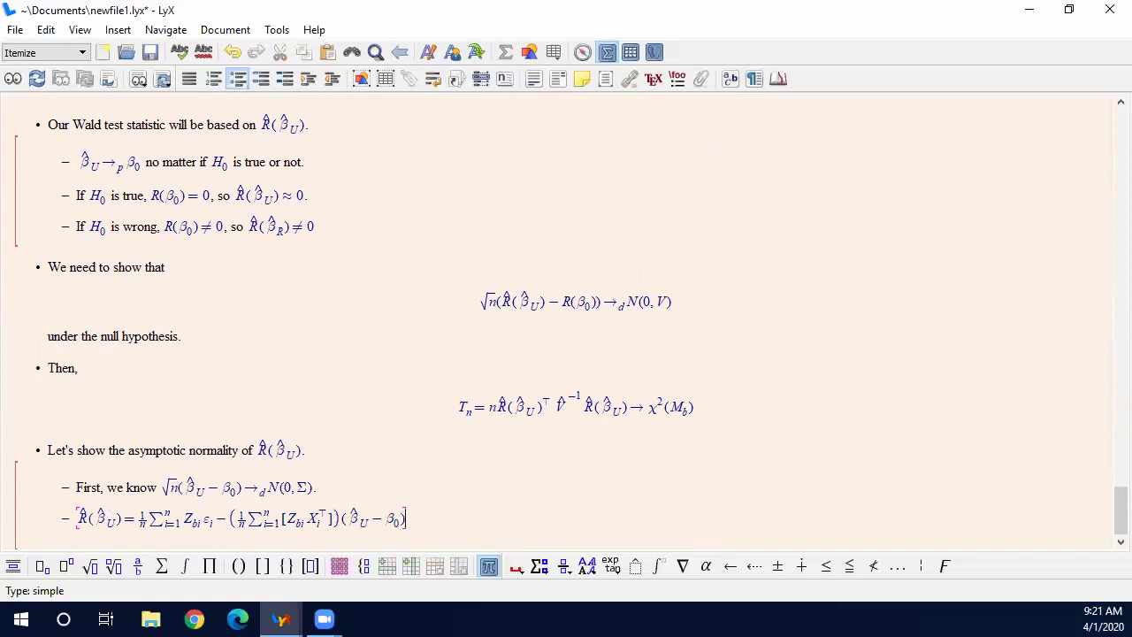
pyautogui.press('Left')
pyautogui.press('Left')
pyautogui.press('Left')
pyautogui.press('Left')
pyautogui.press('Left')
pyautogui.press('Left')
pyautogui.press('Left')
pyautogui.press('Left')
pyautogui.press('Left')
pyautogui.press('Left')
pyautogui.press('Left')
pyautogui.press('Left')
pyautogui.press('Left')
pyautogui.press('Left')
pyautogui.press('Left')
pyautogui.press('Left')
pyautogui.press('Left')
pyautogui.press('Left')
pyautogui.press('Left')
pyautogui.press('Left')
pyautogui.click(340, 522)
pyautogui.click(403, 522)
pyautogui.click(545, 523)
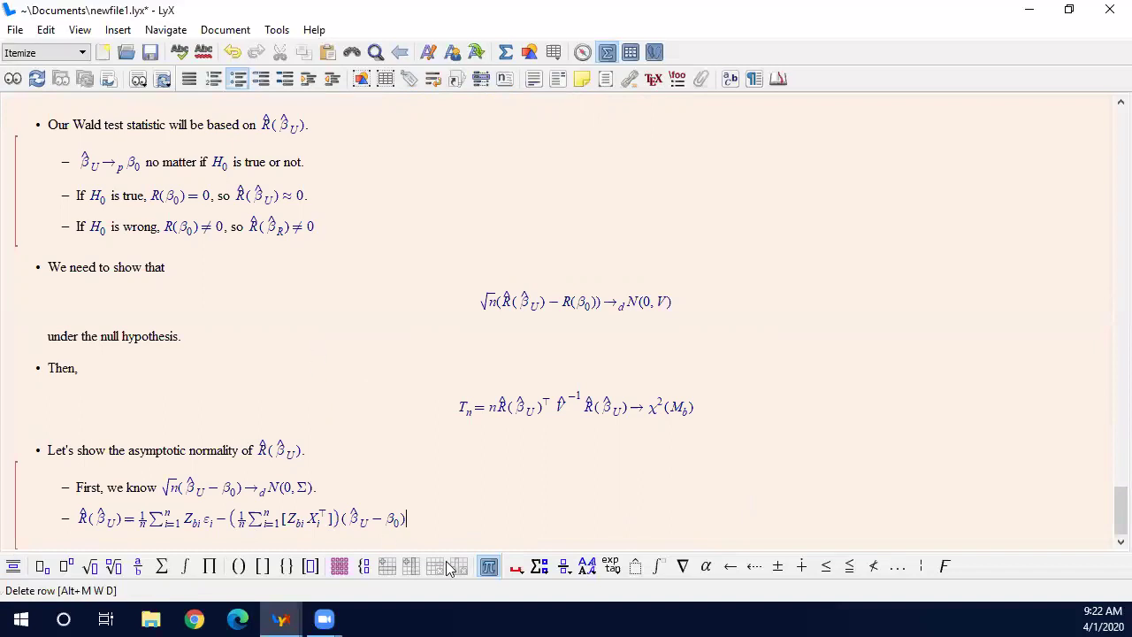
# - Add an indented item 'We need the covariance between 1/nΣZ_bi ε_i'
pyautogui.press('Return')
pyautogui.press('Tab')
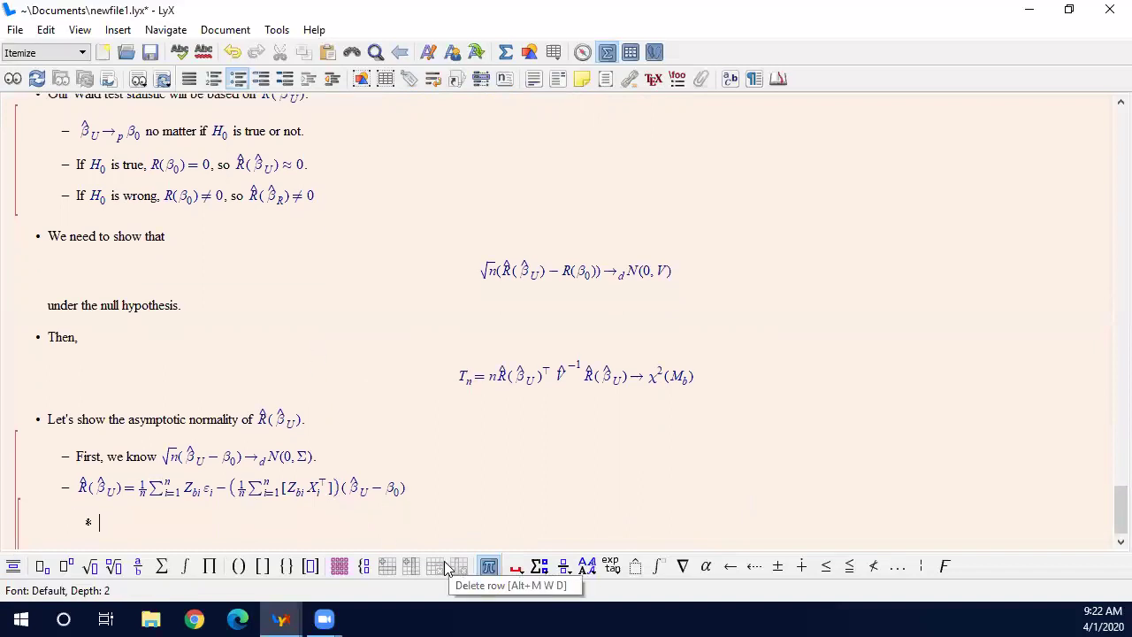
pyautogui.write('We need the ')
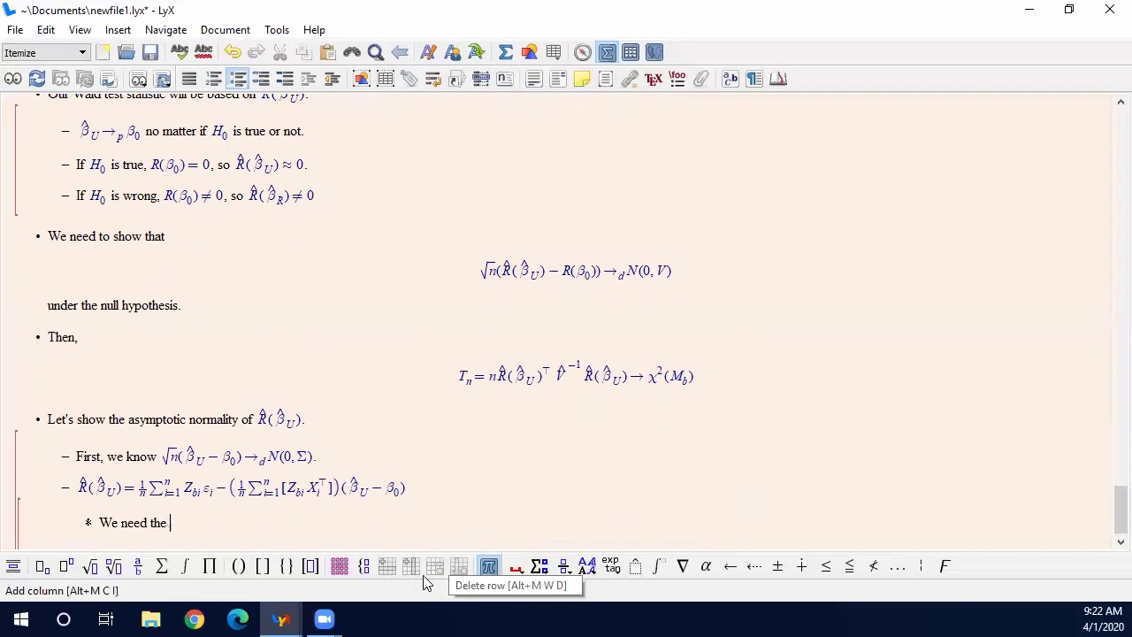
pyautogui.write('covaria')
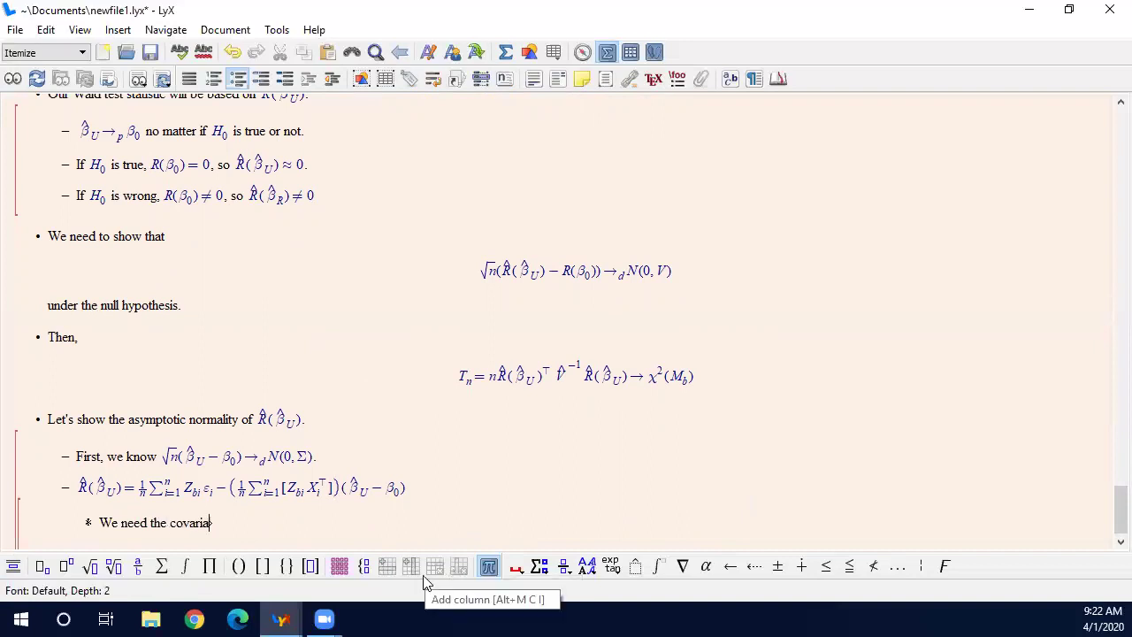
pyautogui.write('nce between')
pyautogui.hotkey('ctrl', 'm')
pyautogui.write('Z_b')
pyautogui.press('BackSpace')
pyautogui.press('BackSpace')
pyautogui.press('BackSpace')
pyautogui.write('\\frac 1')
pyautogui.press('Down')
pyautogui.write('n')
pyautogui.press('Right')
pyautogui.write('\\sum Z_bi')
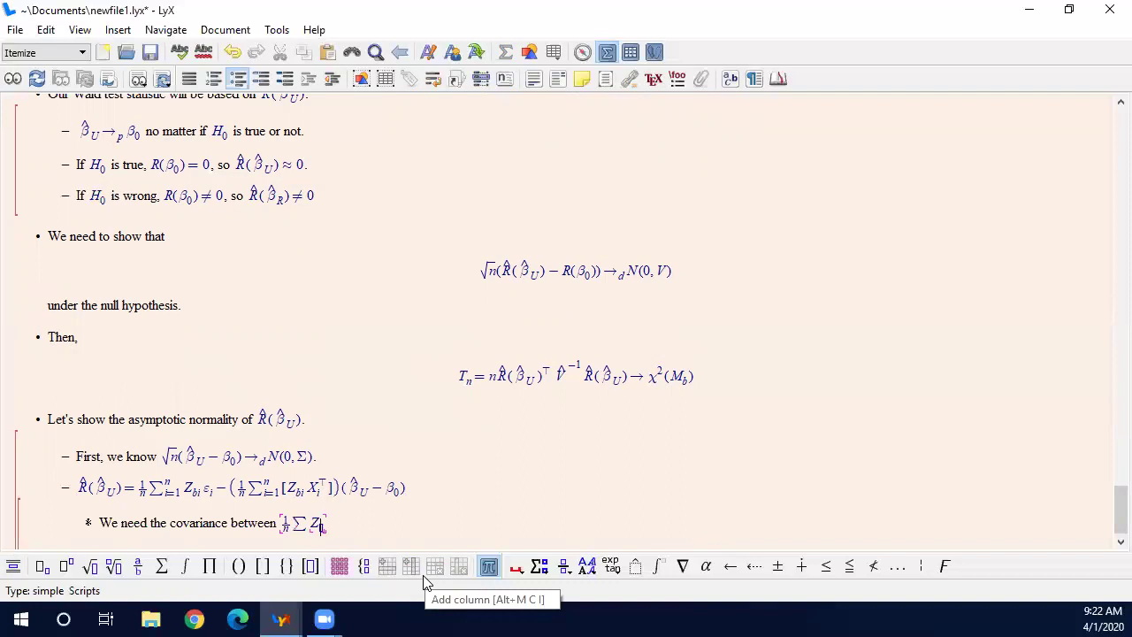
pyautogui.write('\\varepsilon_i')
pyautogui.press('Right')
pyautogui.press('Right')
# - Finish the covariance sentence with 'and β_U − β_0'
pyautogui.write('and')
pyautogui.hotkey('ctrl', 'm')
pyautogui.write('\\beta')
pyautogui.press('Right')
pyautogui.write('_U')
pyautogui.press('Right')
pyautogui.write('-\\beta_')
pyautogui.write('0')
pyautogui.press('Right')
pyautogui.press('Right')
# - Add the item 'If you have the influence function of β̂_U − β_0, then it is easy'
pyautogui.press('Return')
pyautogui.write('If you have ')
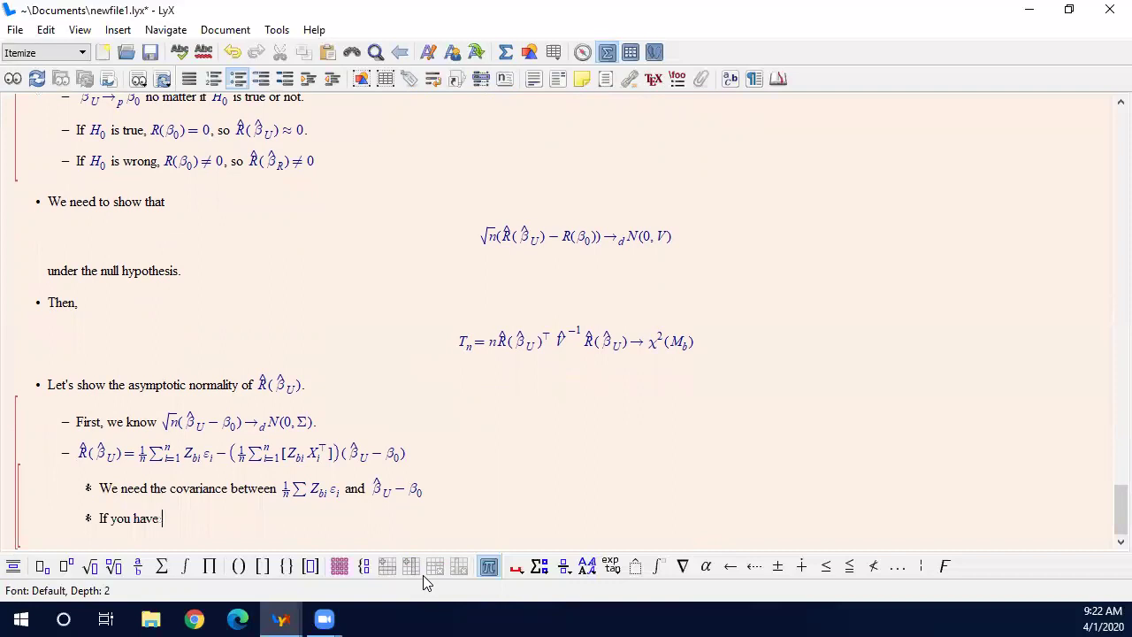
pyautogui.write('the influence function of')
pyautogui.hotkey('ctrl', 'm')
pyautogui.write('\\hat\x08eta_U-')
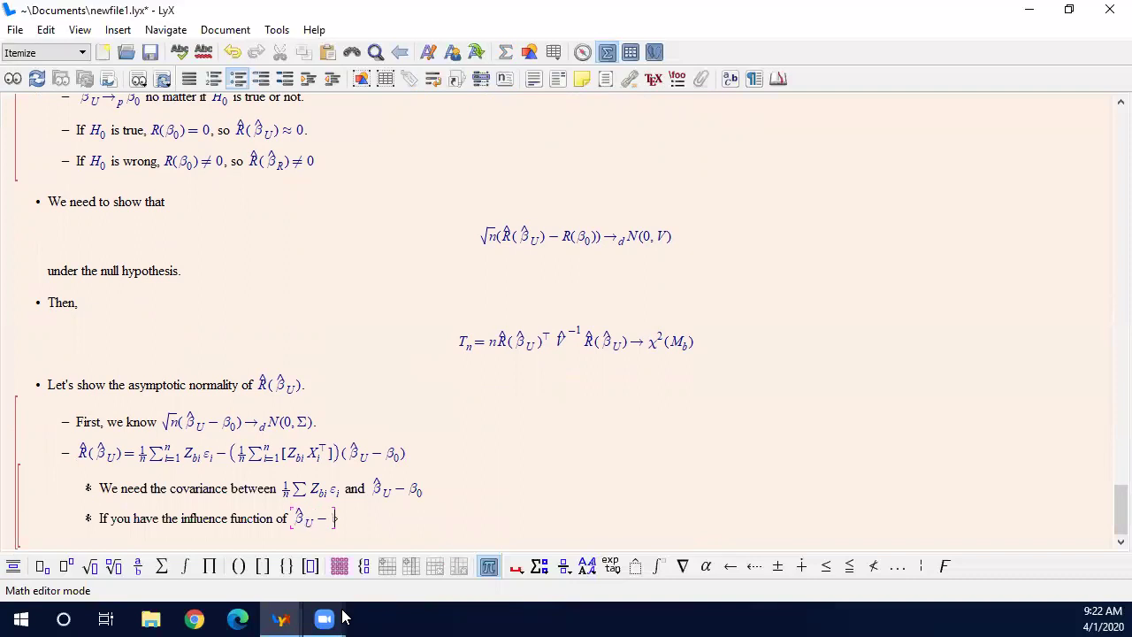
pyautogui.write('\x08eta_0')
pyautogui.press('Right')
pyautogui.press('Right')
pyautogui.write(', then it is easy')
# - Highlight the Z_bi ε_i, β̂_U − β_0 and 1/nΣ[Z_bi X_iᵀ] terms to compare the formulas
pyautogui.moveTo(344, 618)
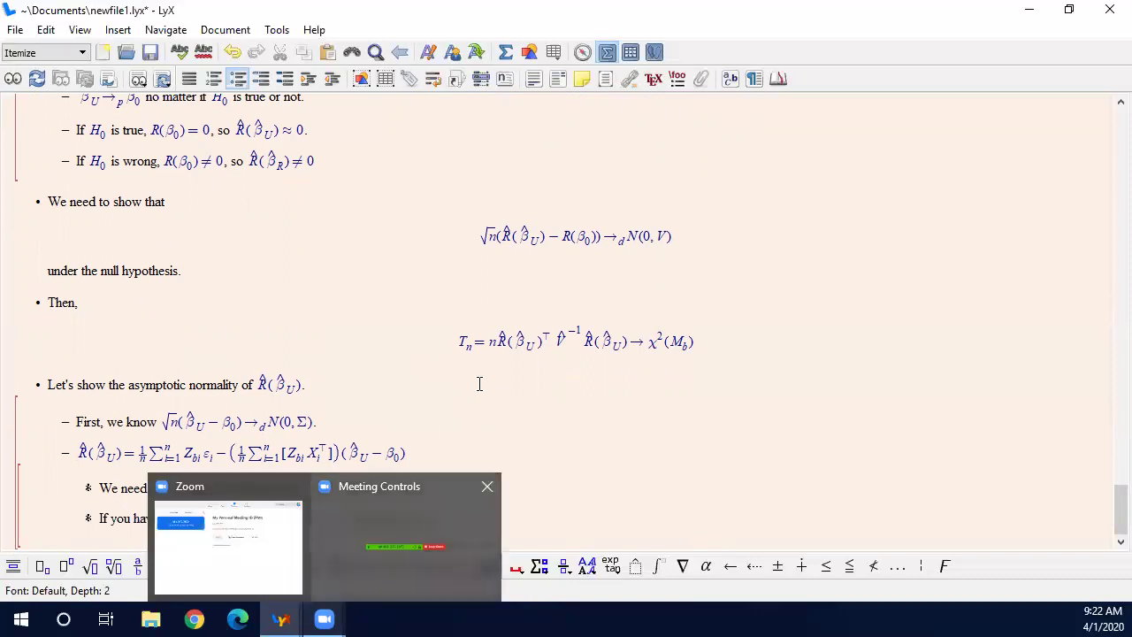
pyautogui.click(490, 424)
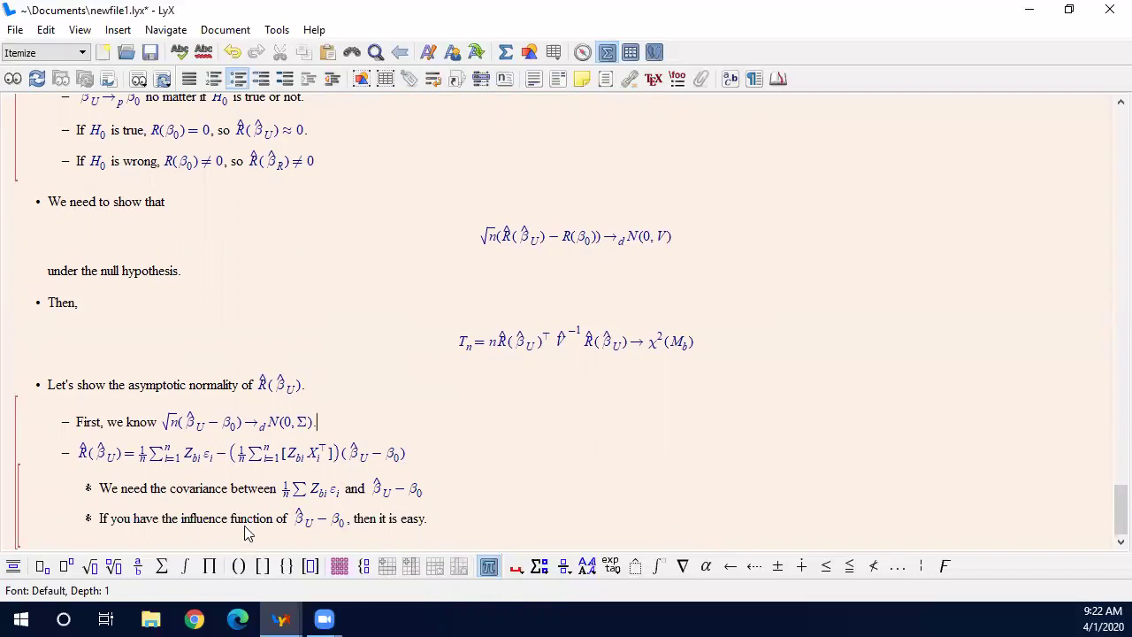
pyautogui.moveTo(295, 520); pyautogui.dragTo(348, 527)
pyautogui.moveTo(369, 491); pyautogui.dragTo(421, 501)
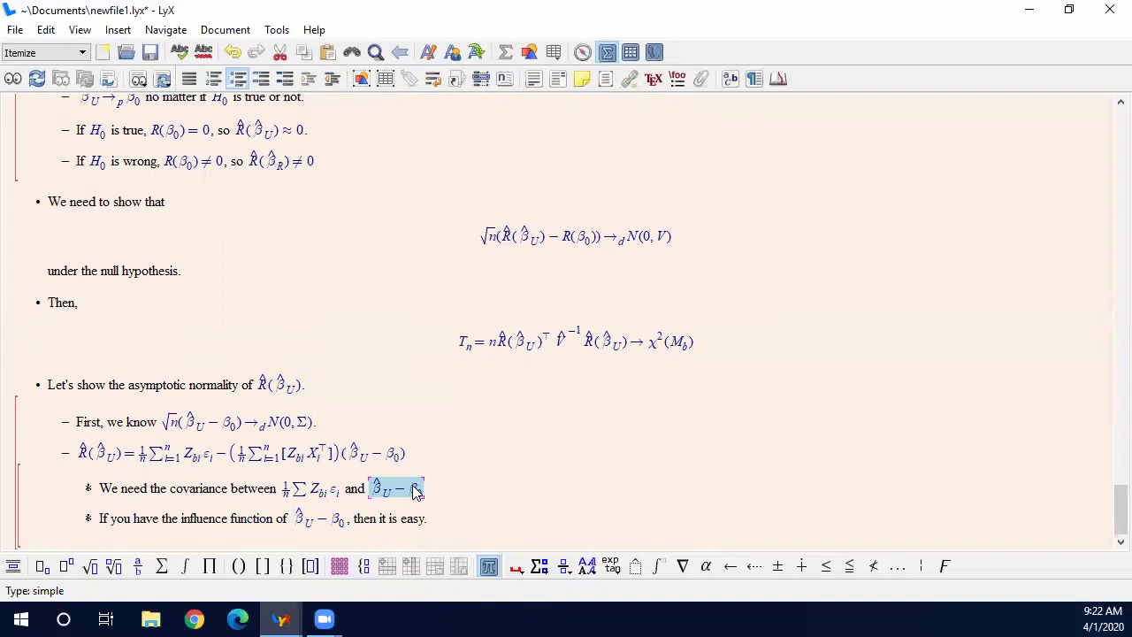
pyautogui.moveTo(342, 500); pyautogui.dragTo(282, 495)
pyautogui.click(362, 517)
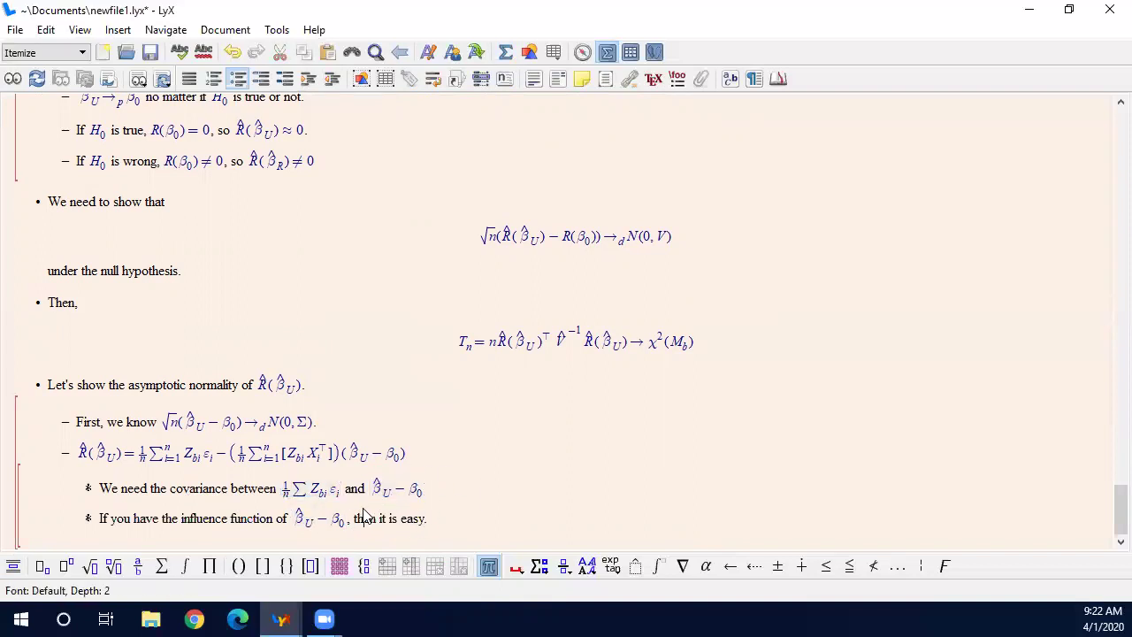
pyautogui.keyDown('shift'); pyautogui.click(298, 525); pyautogui.keyUp('shift')
pyautogui.moveTo(310, 492); pyautogui.dragTo(337, 498)
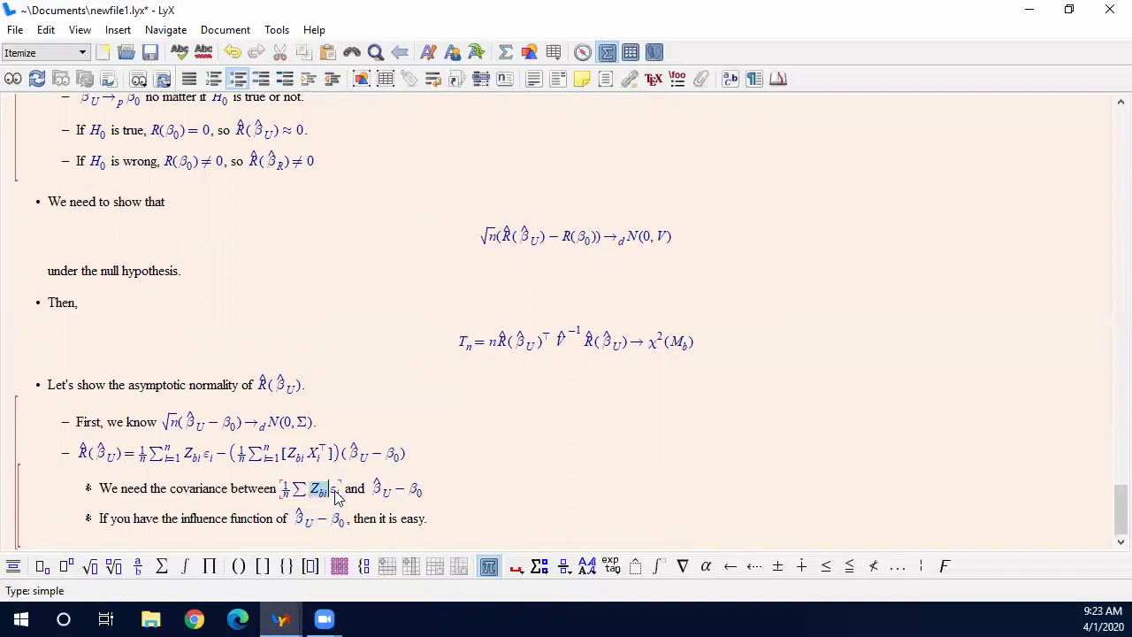
pyautogui.click(380, 521)
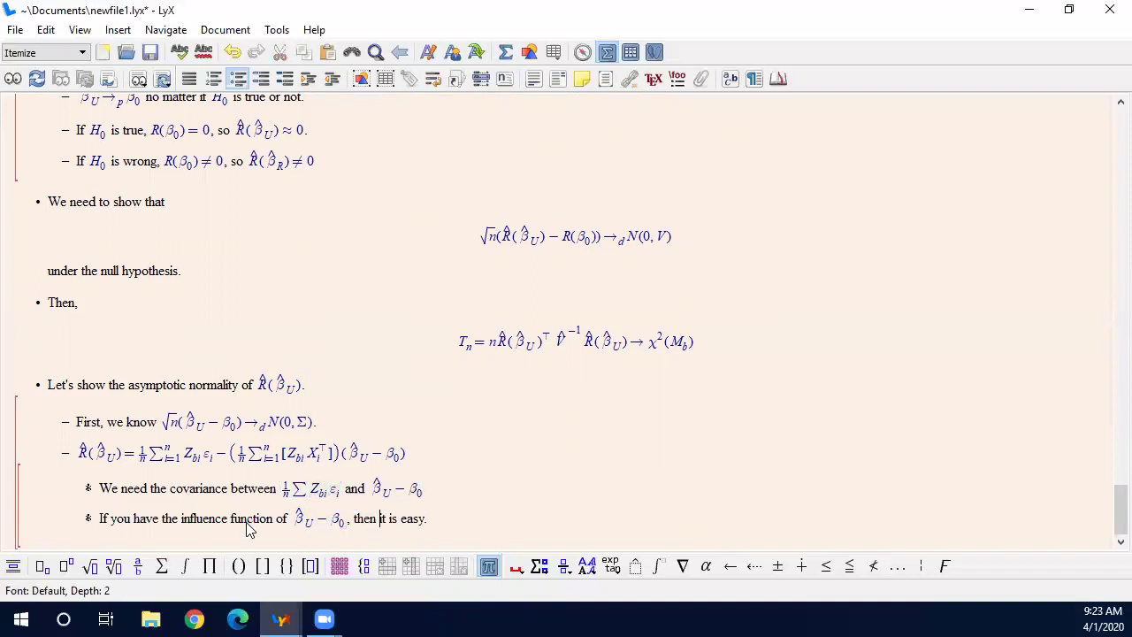
pyautogui.moveTo(186, 456); pyautogui.dragTo(217, 454)
pyautogui.moveTo(343, 453)
pyautogui.mouseDown()
pyautogui.moveTo(409, 455)
pyautogui.moveTo(238, 460)
pyautogui.moveTo(324, 462)
pyautogui.mouseUp()
pyautogui.click(312, 460)
pyautogui.click(241, 461)
pyautogui.click(510, 521)
# - Start a displayed equation √n followed by a two-row, one-column matrix
pyautogui.press('Return')
pyautogui.press('Return')
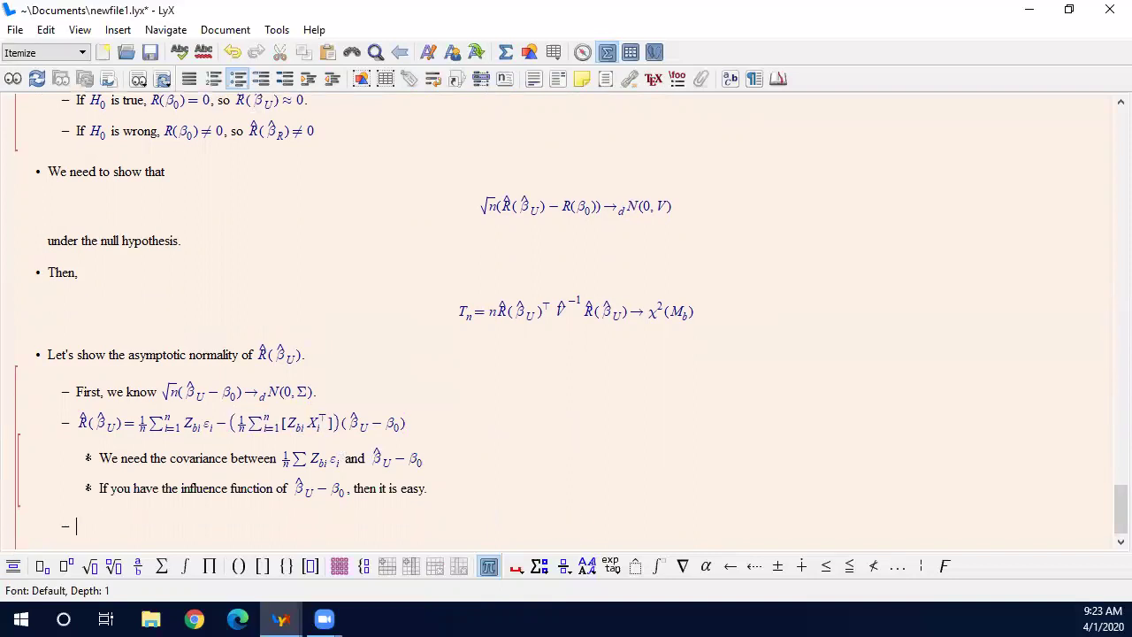
pyautogui.press('BackSpace')
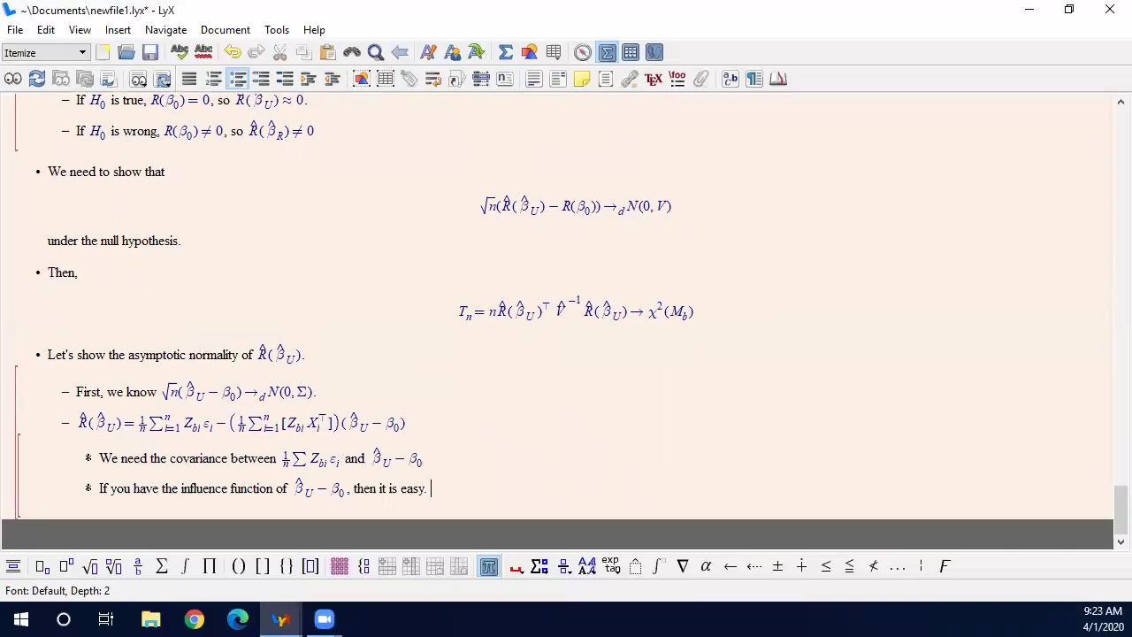
pyautogui.hotkey('ctrl', 'shift', 'm')
pyautogui.write('\\sqrtn')
pyautogui.hotkey('shift', 'Left')
pyautogui.press('Right')
pyautogui.press('BackSpace')
pyautogui.press('BackSpace')
pyautogui.write('t n')
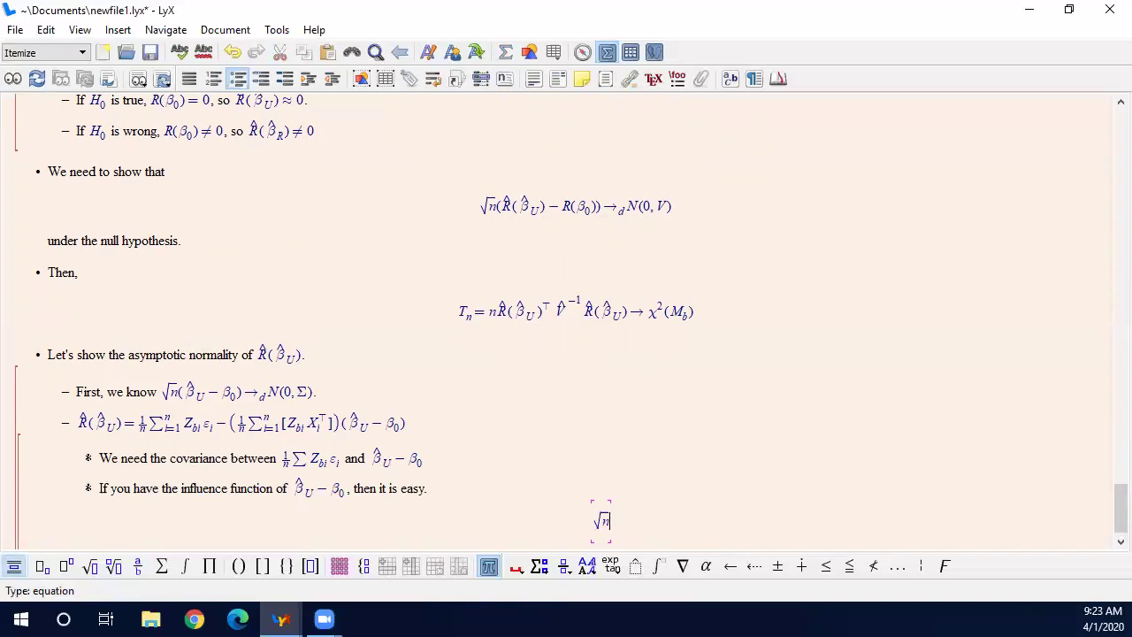
pyautogui.click(337, 568)
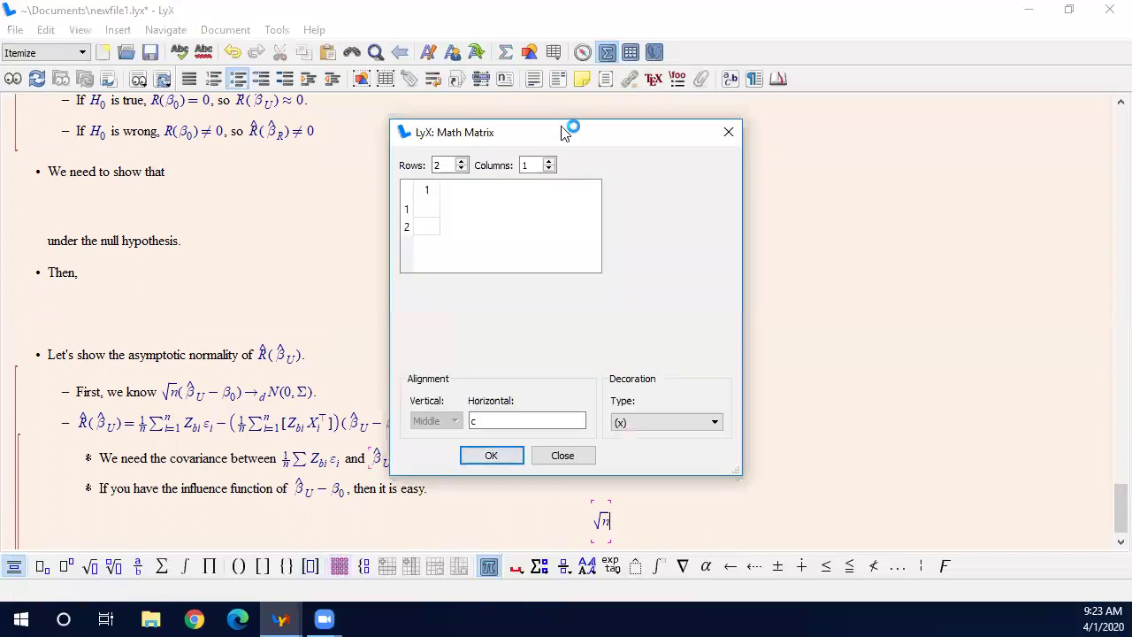
pyautogui.click(509, 455)
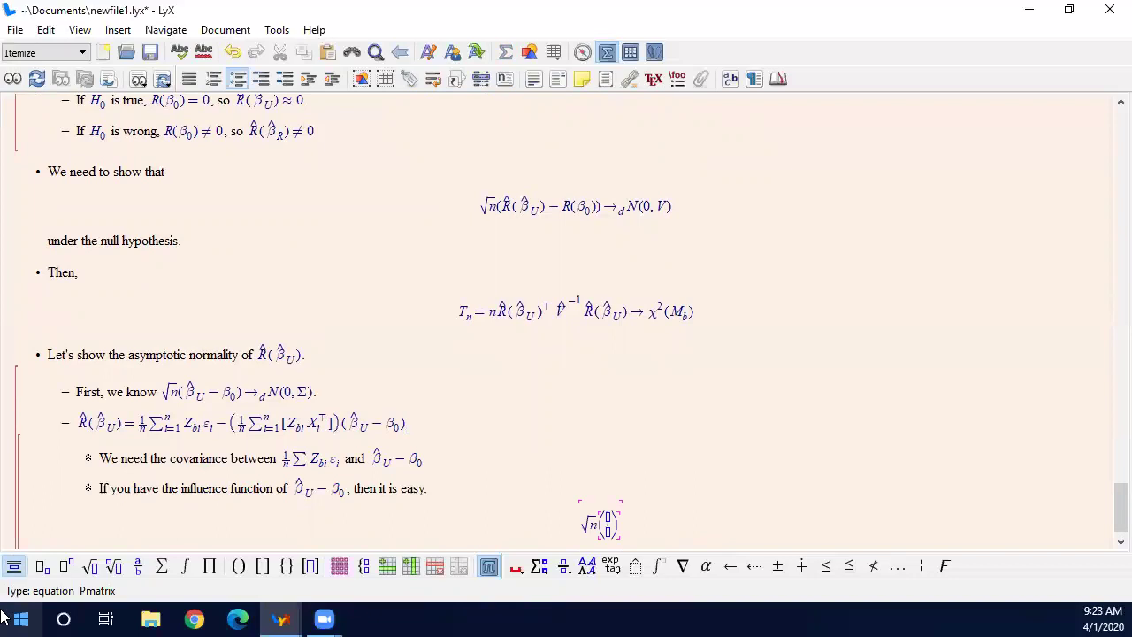
# - Fill the top matrix entry with 1/nΣ_{i=1}^n Z_bi ε_i − E[Z_bi ε_i]
pyautogui.write('rac 1')
pyautogui.press('Down')
pyautogui.write('n')
pyautogui.press('Right')
pyautogui.write('\\sum_{i=1}')
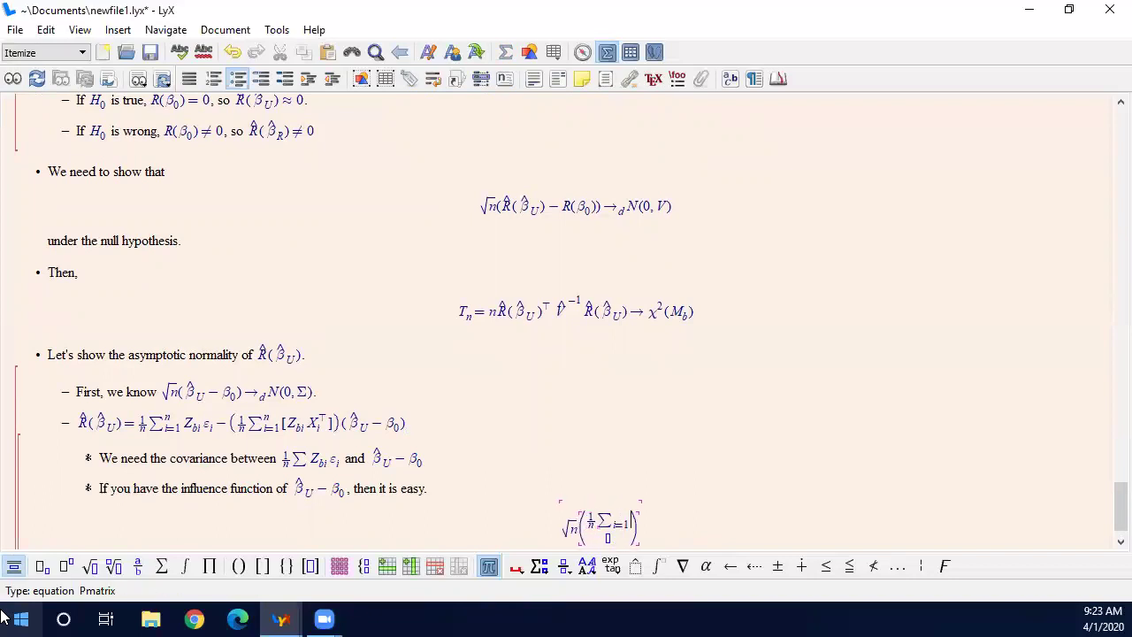
pyautogui.write('^{n')
pyautogui.press('Right')
pyautogui.write('Z_bi')
pyautogui.press('Right')
pyautogui.write('\\varep')
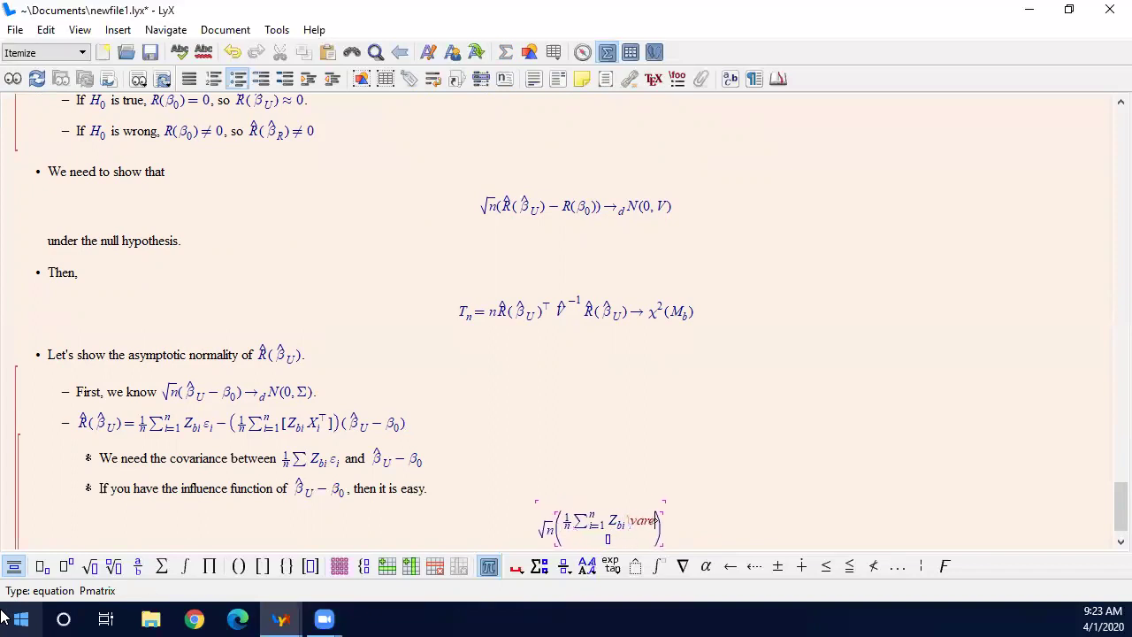
pyautogui.write('silon_{i')
pyautogui.press('Right')
pyautogui.write('-E[')
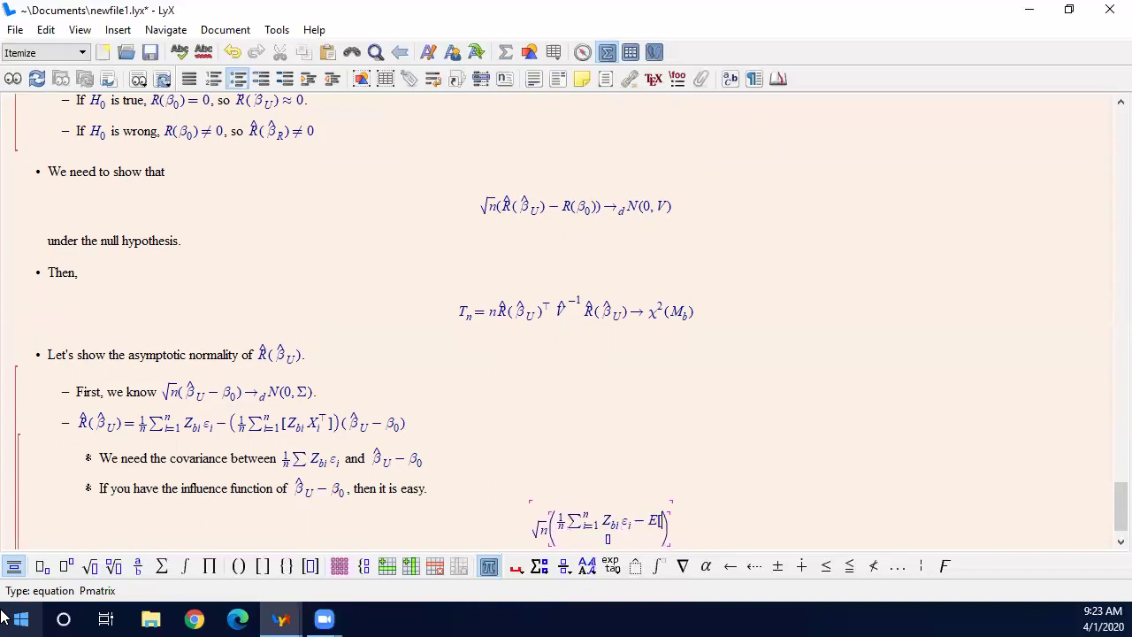
pyautogui.write('Z_{bi')
pyautogui.press('Right')
pyautogui.write('\\varepsilon')
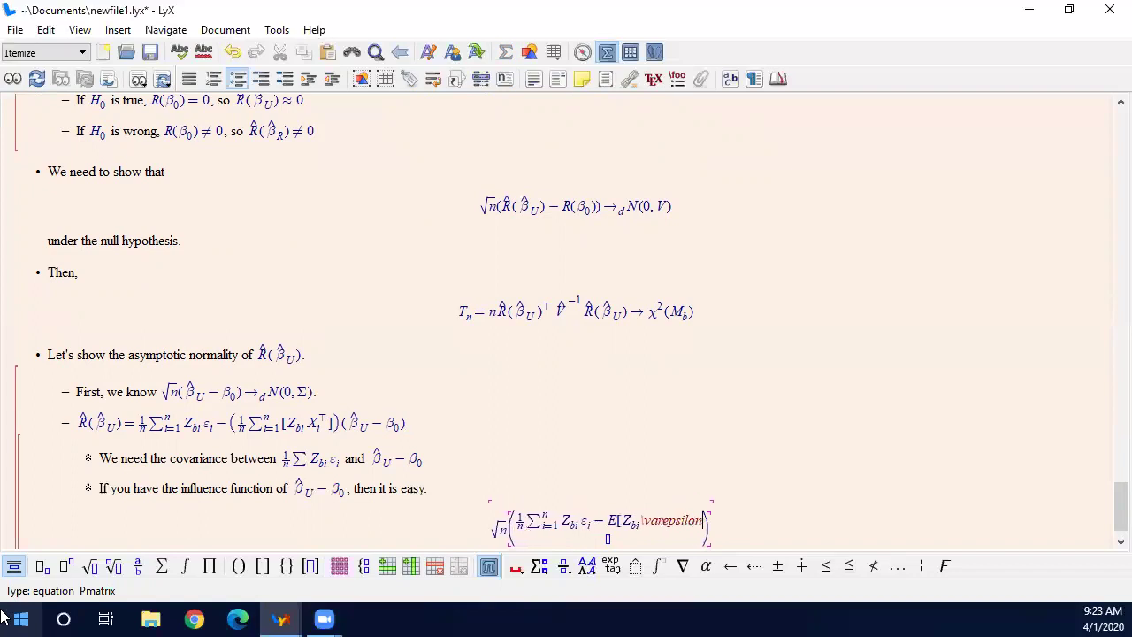
pyautogui.write('_i')
pyautogui.press('Right')
pyautogui.write(']')
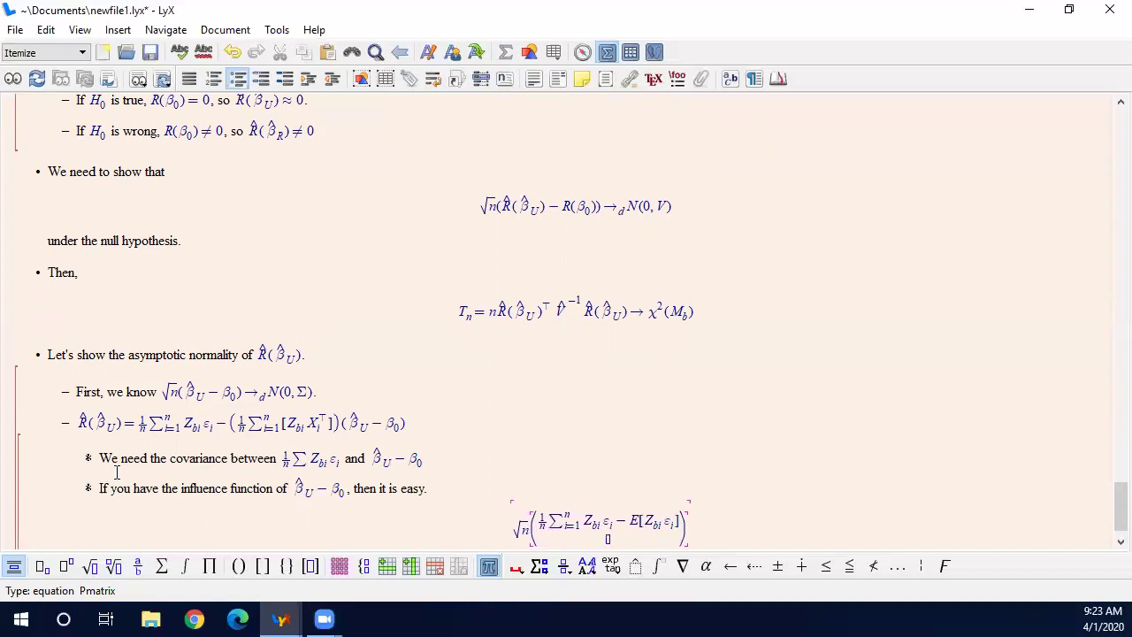
# - Fill the bottom matrix entry with β̂_U − β_0
pyautogui.scroll(-1, 649, 327)
pyautogui.write('\\hat\\beta')
pyautogui.press('Right')
pyautogui.write('_U')
pyautogui.press('Right')
pyautogui.write('-\x08eta_0')
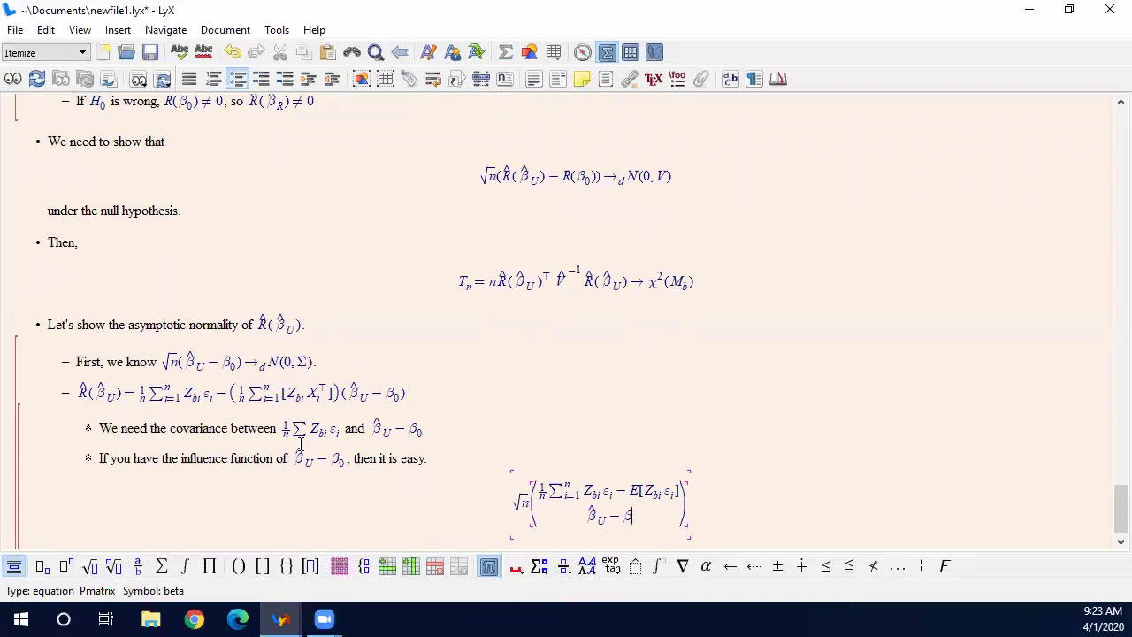
# - Follow the matrix with →_d N(0, to begin the normal limit
pyautogui.press('Right')
pyautogui.press('Right')
pyautogui.write('ightarrow')
pyautogui.write('_d')
pyautogui.press('Right')
pyautogui.write('N')
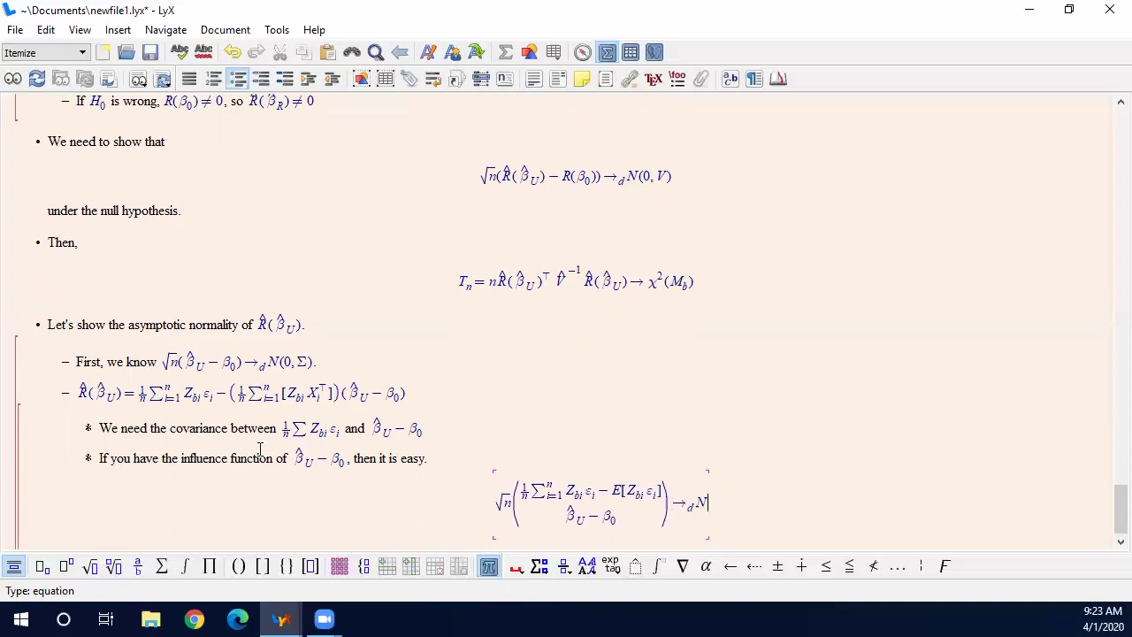
pyautogui.click(247, 569)
pyautogui.press('BackSpace')
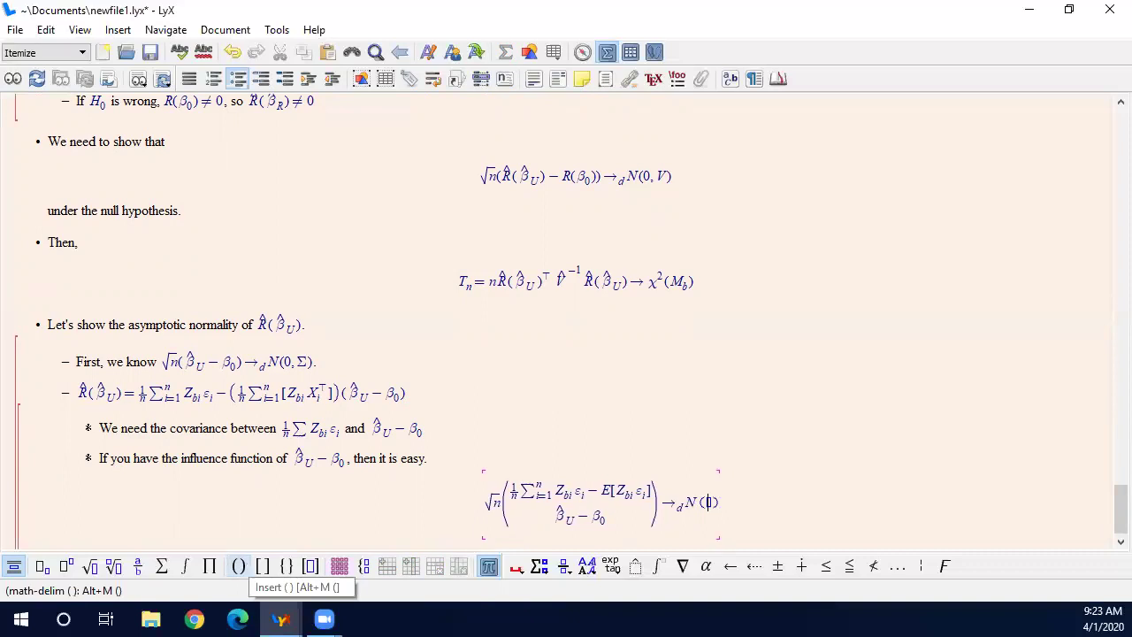
pyautogui.write('0,')
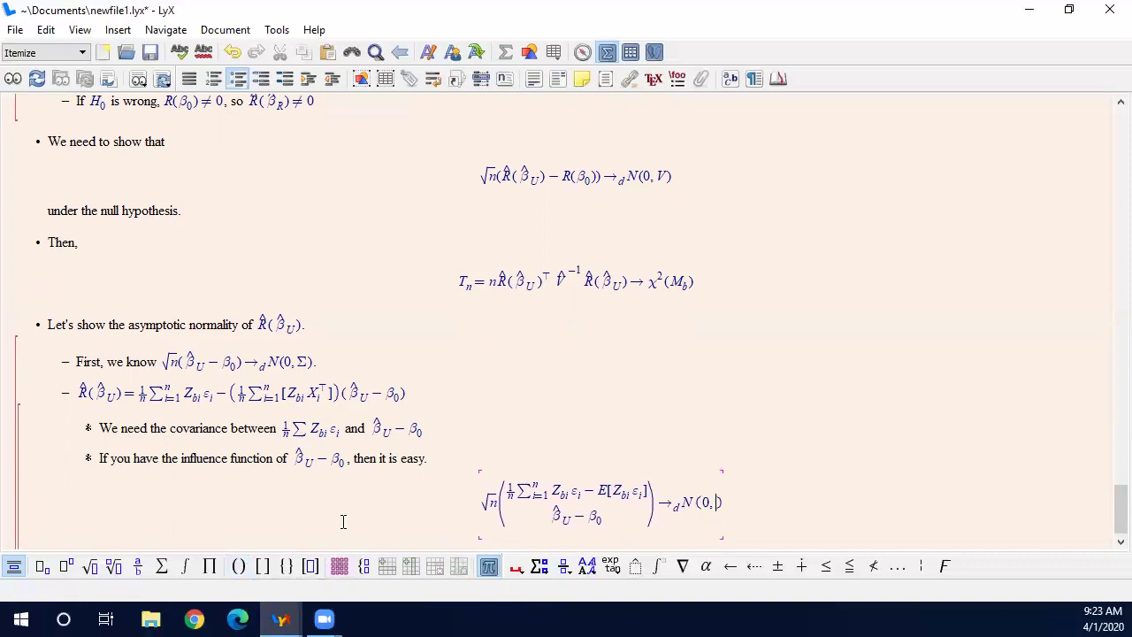
pyautogui.click(339, 566)
# - Insert a 2×2 matrix and enter Σ11 and Σ12 in its top row
pyautogui.doubleClick(528, 164)
pyautogui.write('2')
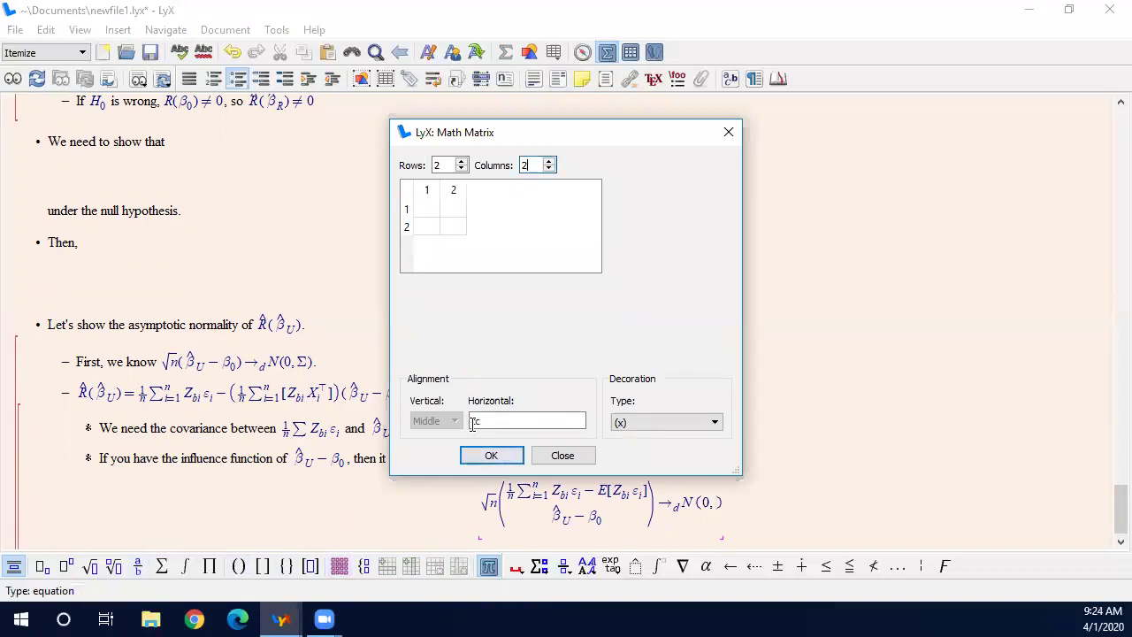
pyautogui.click(490, 456)
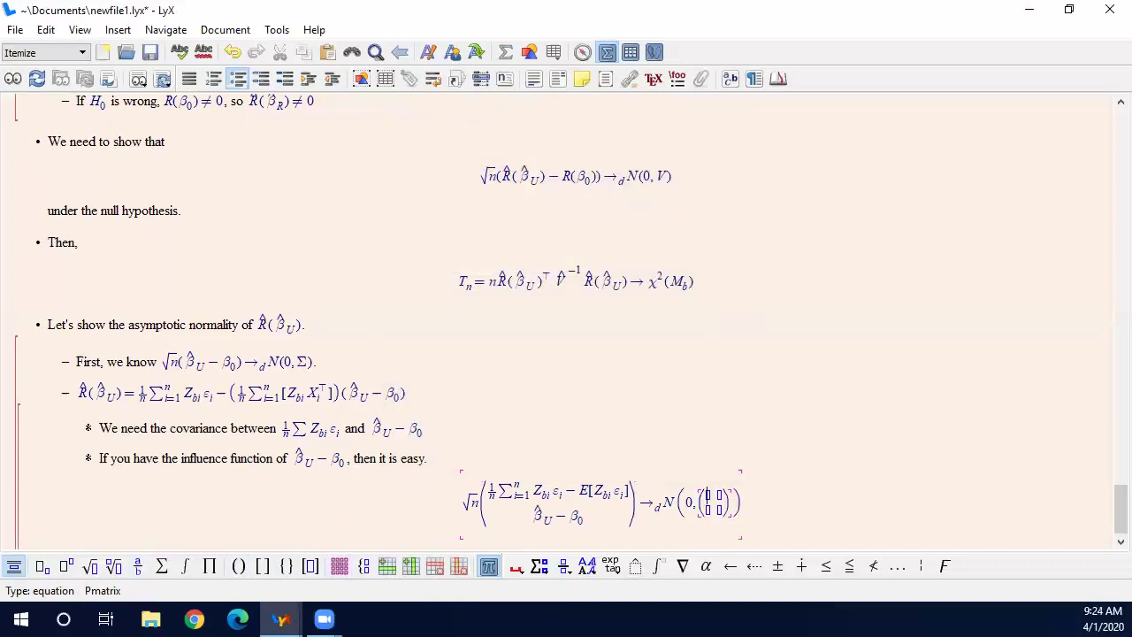
pyautogui.write('\\Sigma_1 ')
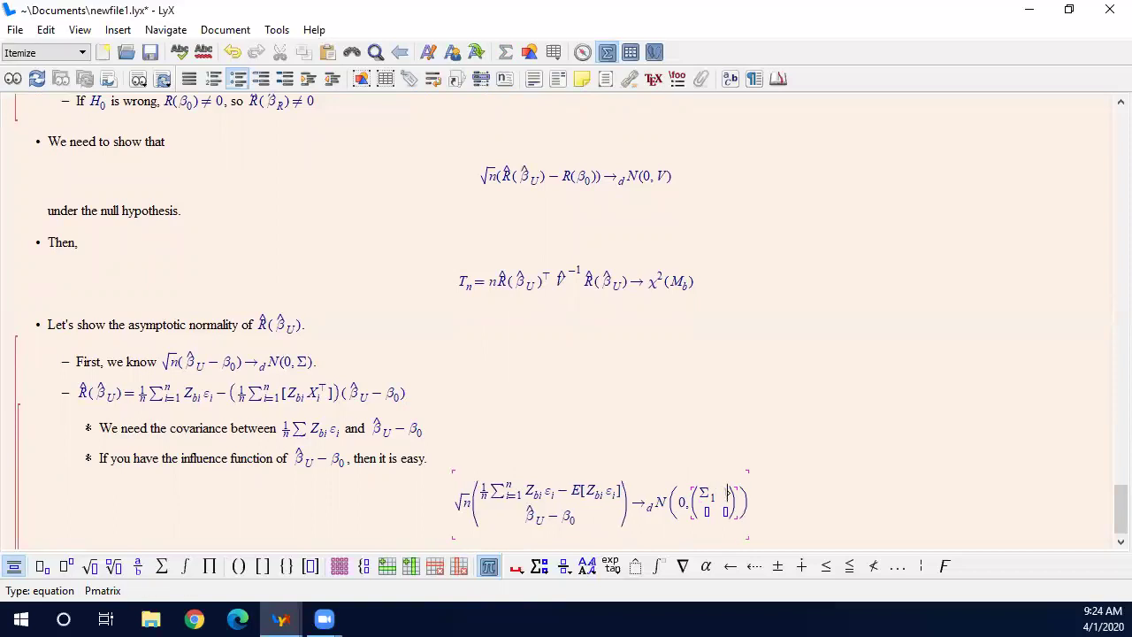
pyautogui.write('\\Sigma_12')
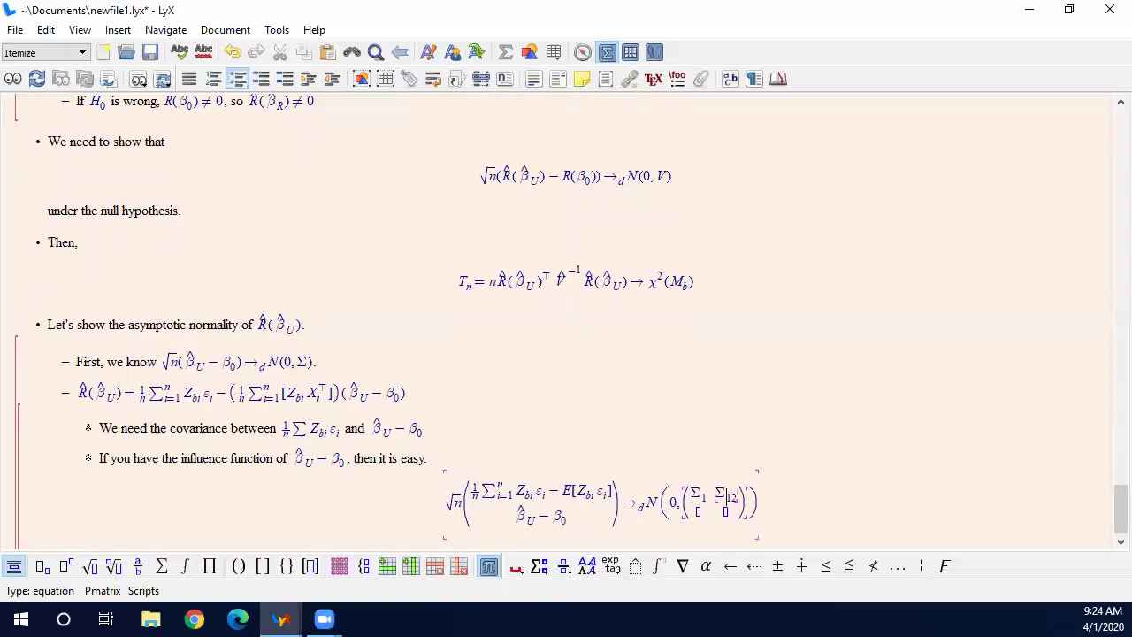
pyautogui.press('Left')
pyautogui.write('1')
# - Fill the bottom row with Σ12ᵀ and Σ22
pyautogui.press('Left')
pyautogui.press('Left')
pyautogui.press('Left')
pyautogui.press('Left')
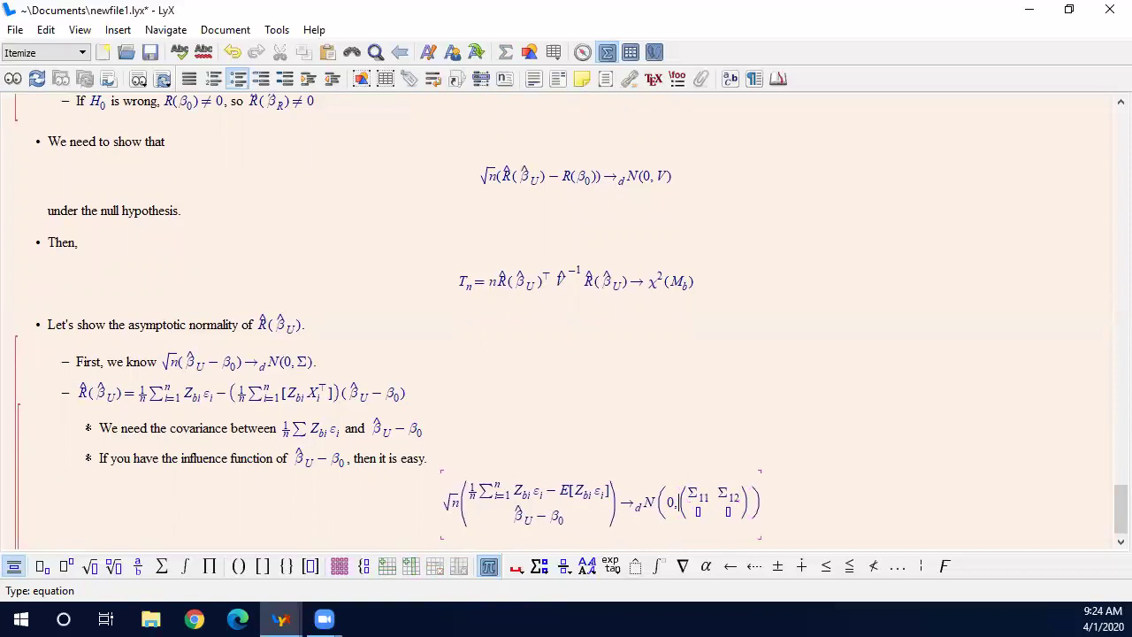
pyautogui.press('Right')
pyautogui.press('Right')
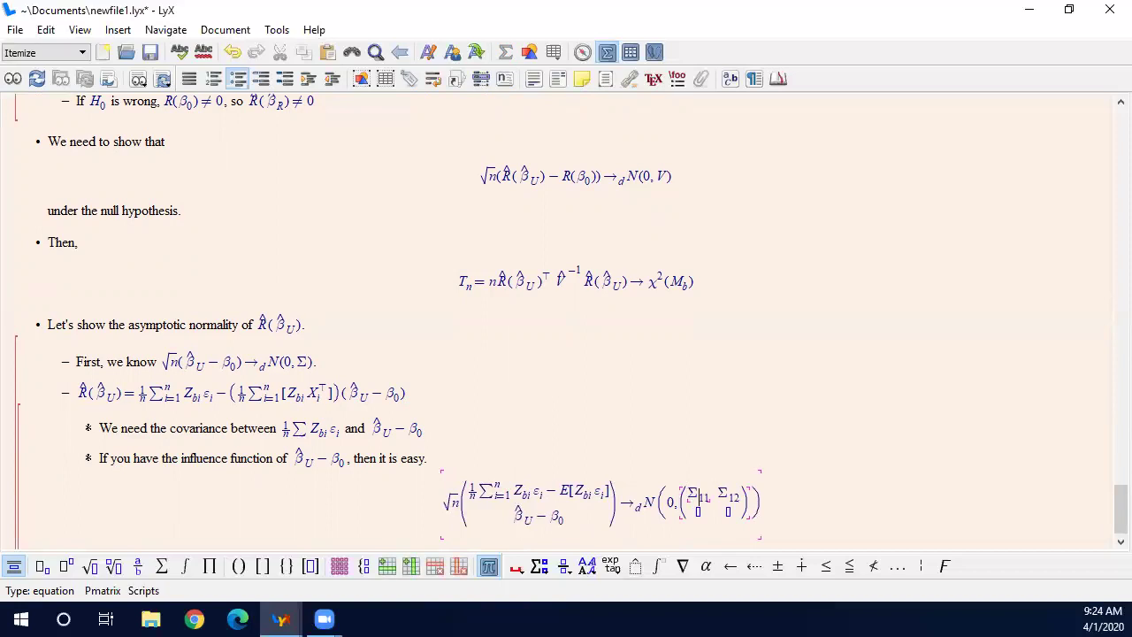
pyautogui.press('Down')
pyautogui.write('\\Sigma_12')
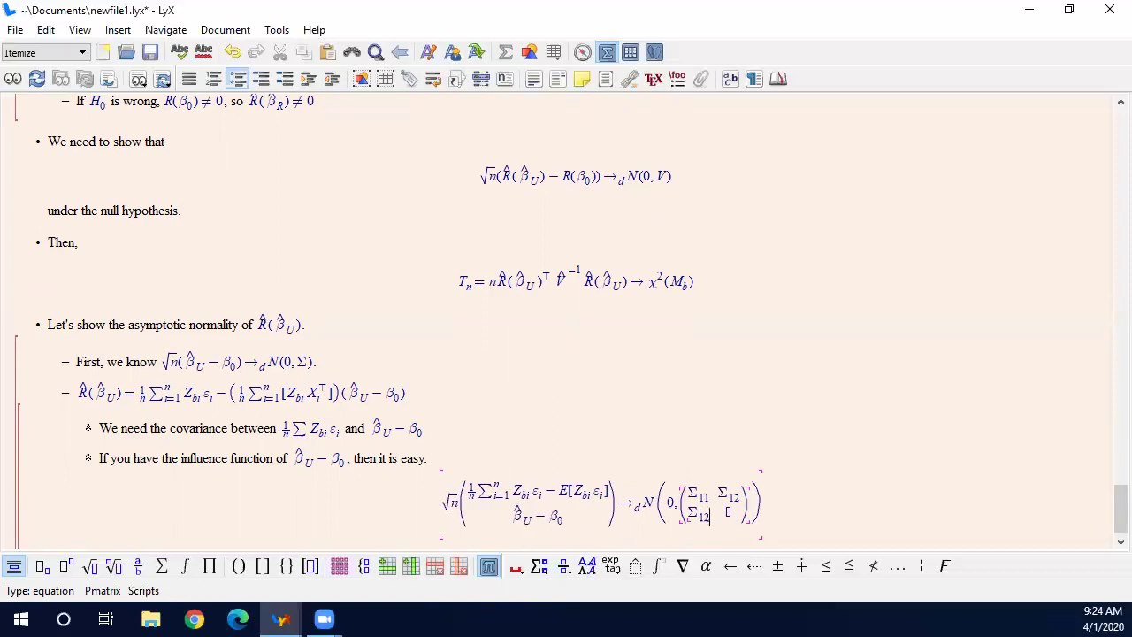
pyautogui.press('space')
pyautogui.write('\\Si')
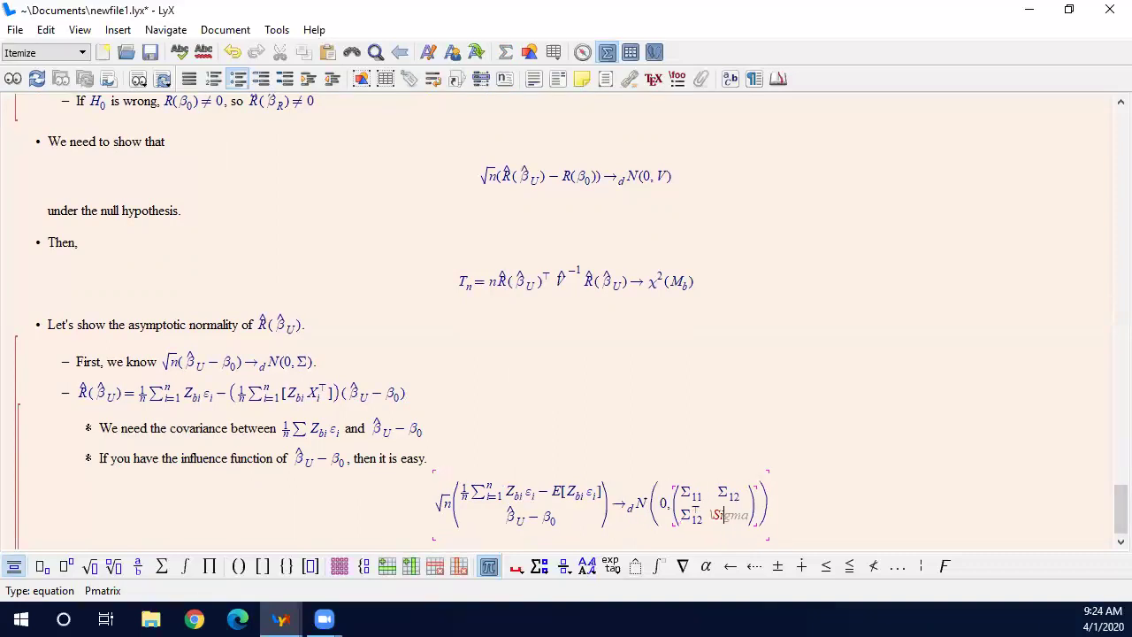
pyautogui.write('gma_22')
pyautogui.press('Right')
pyautogui.press('Right')
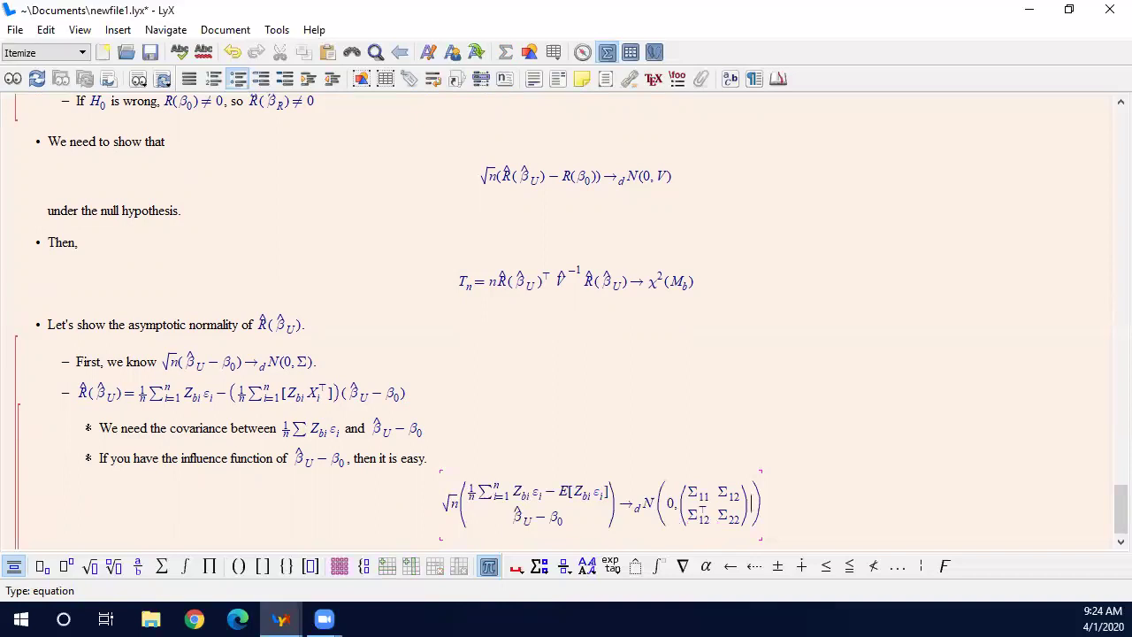
# - Delete →_d N(0,Σ) from the first known-fact formula
pyautogui.click(244, 362)
pyautogui.press('BackSpace')
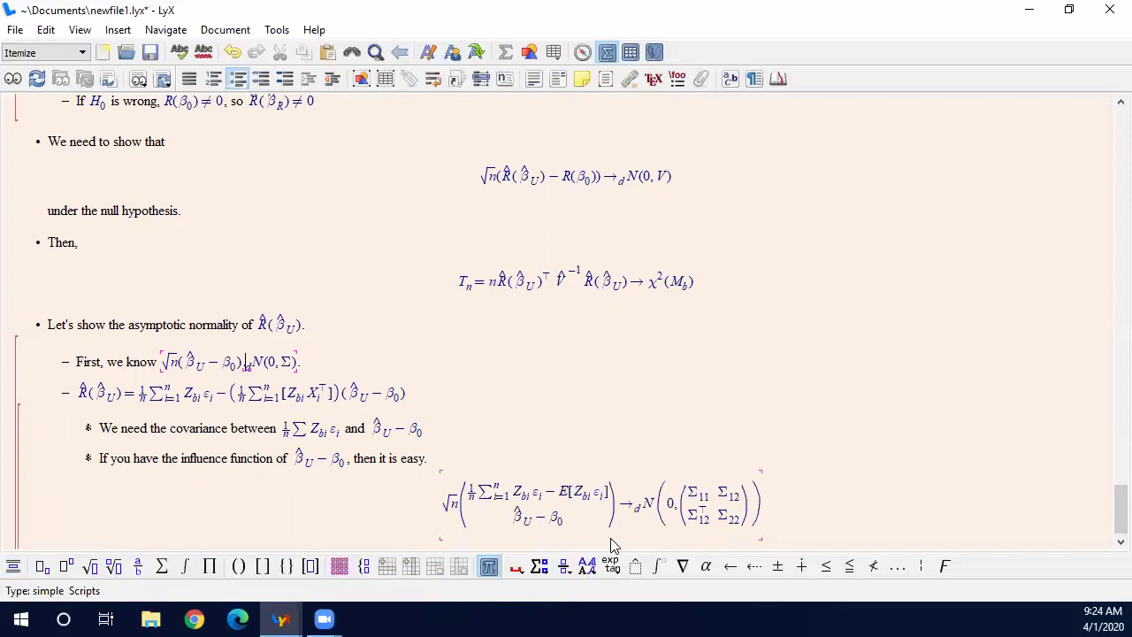
pyautogui.press('Right')
pyautogui.press('Delete')
pyautogui.press('BackSpace')
pyautogui.press('BackSpace')
# - Type = fraction followed by Σ_{i=1}^n φ_i after √n(β̂_U − β_0)
pyautogui.write('=\x0crac')
pyautogui.press('space')
pyautogui.write('\\sum')
pyautogui.press('space')
pyautogui.write('_i=1')
pyautogui.press('Right')
pyautogui.write('^{n')
pyautogui.press('Right')
pyautogui.write('\\phi')
pyautogui.press('space')
pyautogui.write('_i')
pyautogui.press('Right')
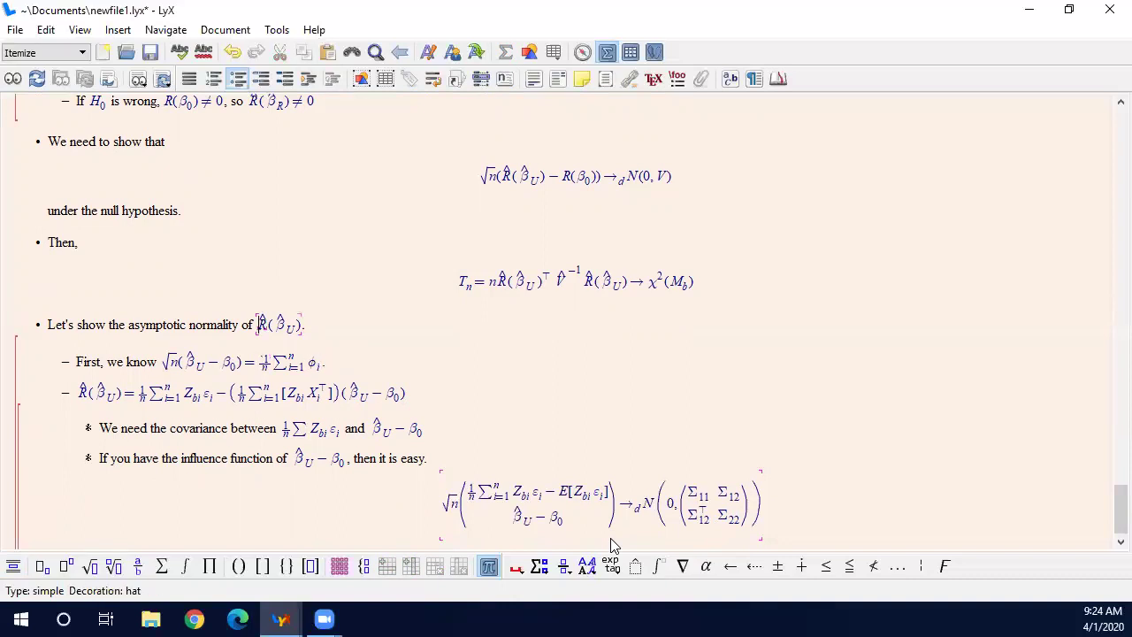
# - Append + o_p(1) and make the fraction 1/√n
pyautogui.press('Right')
pyautogui.press('Left')
pyautogui.press('Right')
pyautogui.press('Left')
pyautogui.write('+ o_p')
pyautogui.press('Right')
pyautogui.write('(')
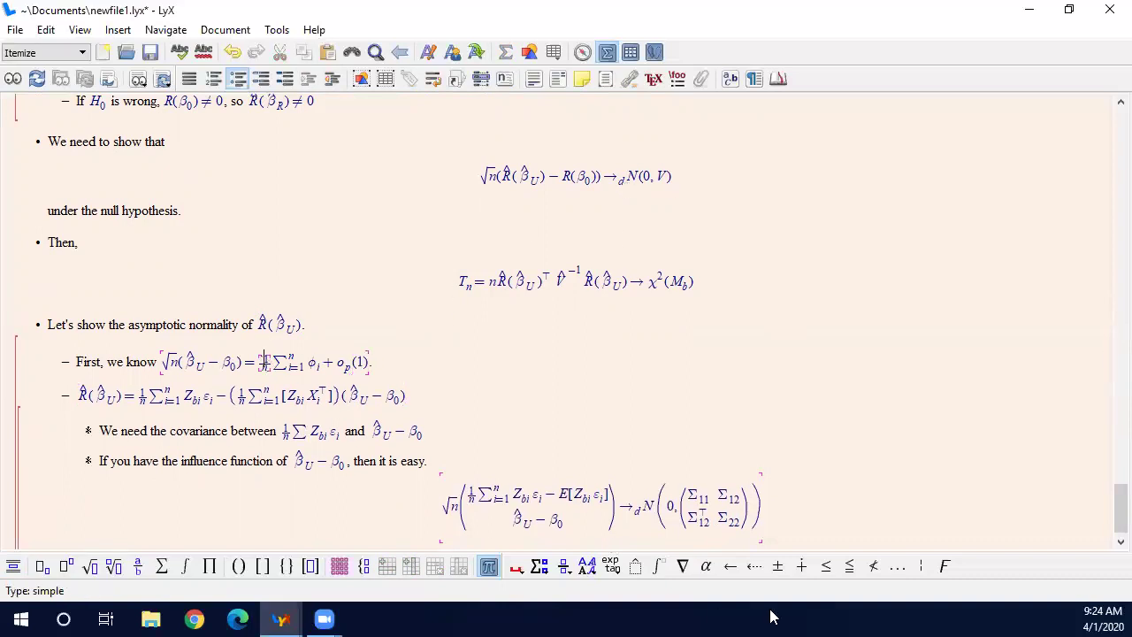
pyautogui.write('1')
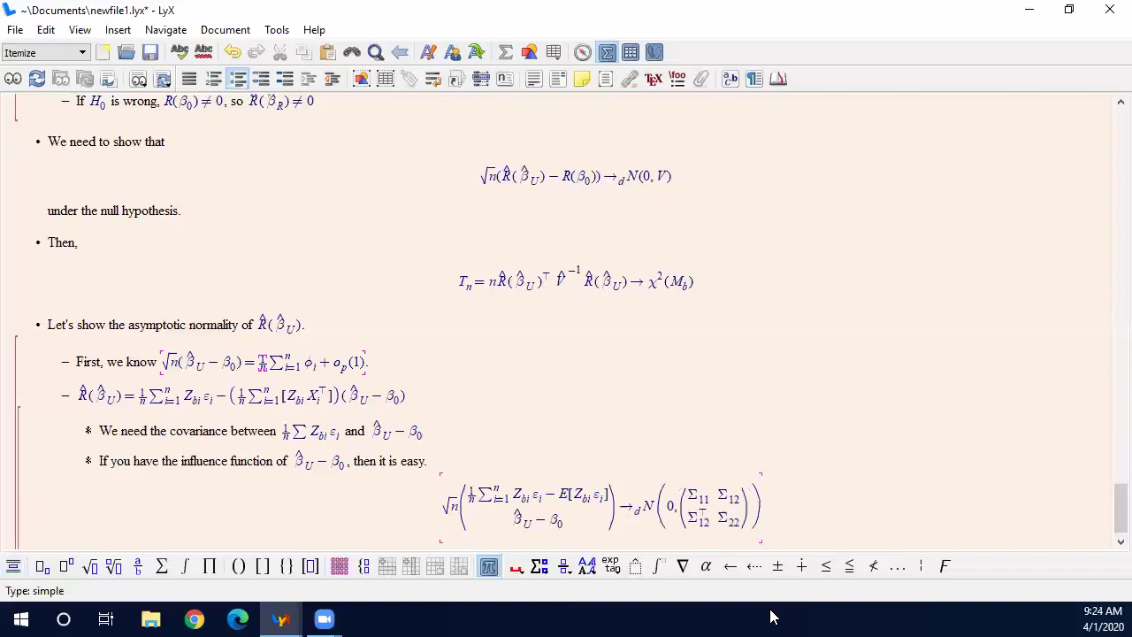
pyautogui.write('\\sqrt n')
pyautogui.press('Right')
pyautogui.press('Right')
pyautogui.press('Right')
pyautogui.press('Right')
pyautogui.press('Right')
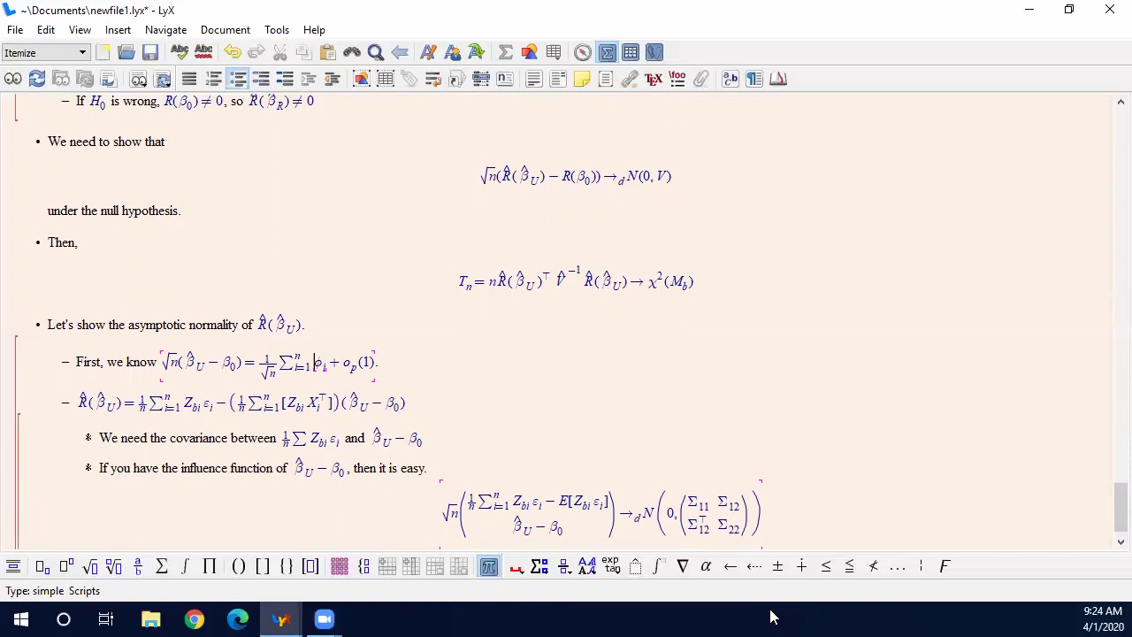
# - Clear the β_U − β_0 entry from the vector's second row, discarding a mistaken fraction
pyautogui.click(550, 528)
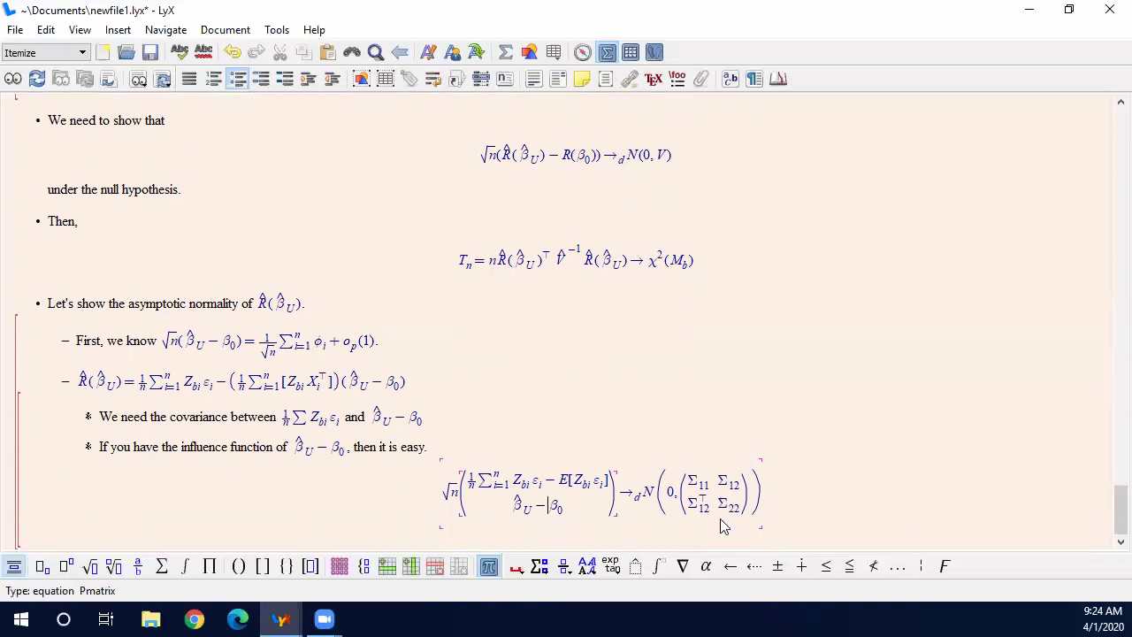
pyautogui.click(767, 502)
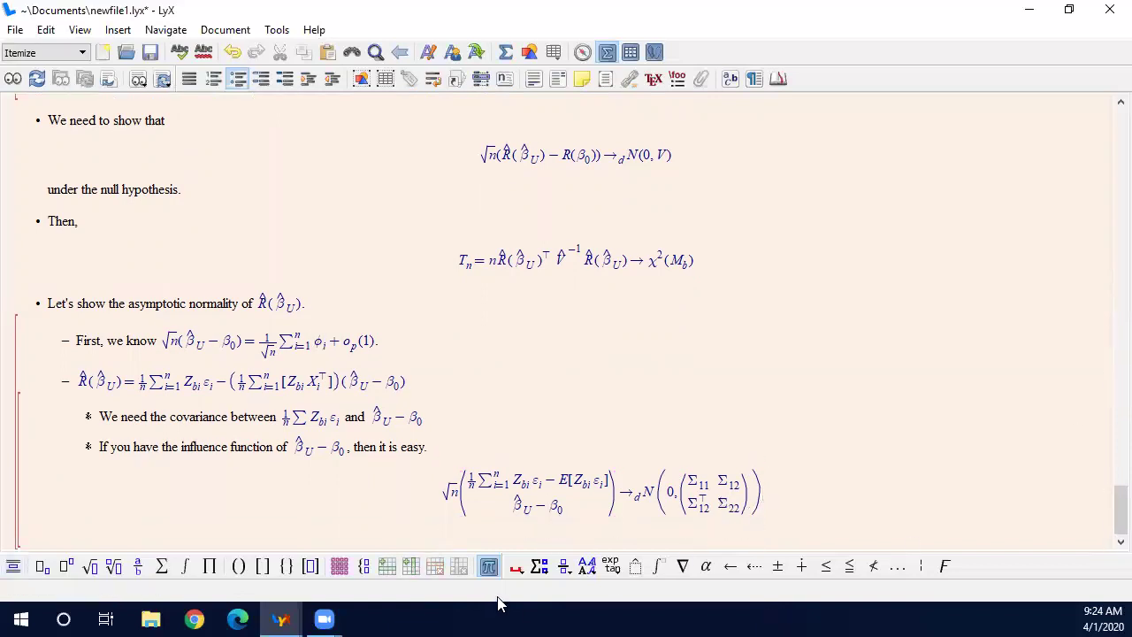
pyautogui.moveTo(570, 509); pyautogui.dragTo(502, 508)
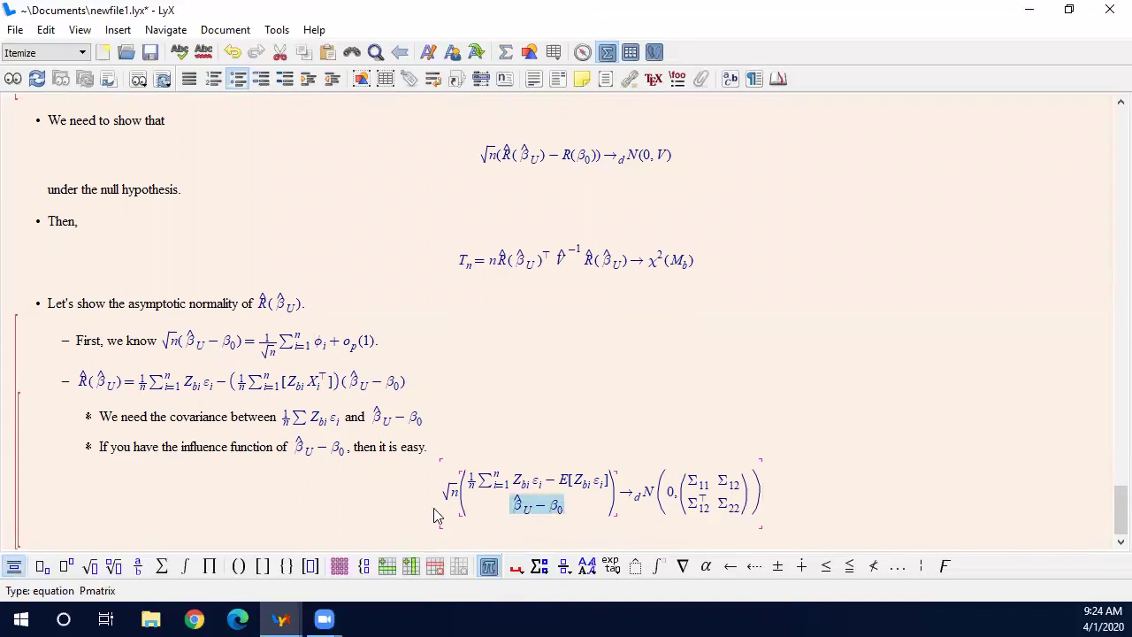
pyautogui.press('Delete')
pyautogui.hotkey('alt', 'm')
pyautogui.press('f')
pyautogui.hotkey('ctrl', 'v')
pyautogui.press('Down')
pyautogui.write('n')
pyautogui.hotkey('shift', 'Left')
pyautogui.hotkey('ctrl', 'x')
# - Fill the second row with (1/n)Σ_{i=1}^{n}φ − E[φ_i]
pyautogui.hotkey('alt', 'm')
pyautogui.write('f1')
pyautogui.press('Down')
pyautogui.write('n')
pyautogui.press('Right')
pyautogui.write('\\sum_{i=1')
pyautogui.press('Right')
pyautogui.write('^{n')
pyautogui.press('Right')
pyautogui.write('\\phi-')
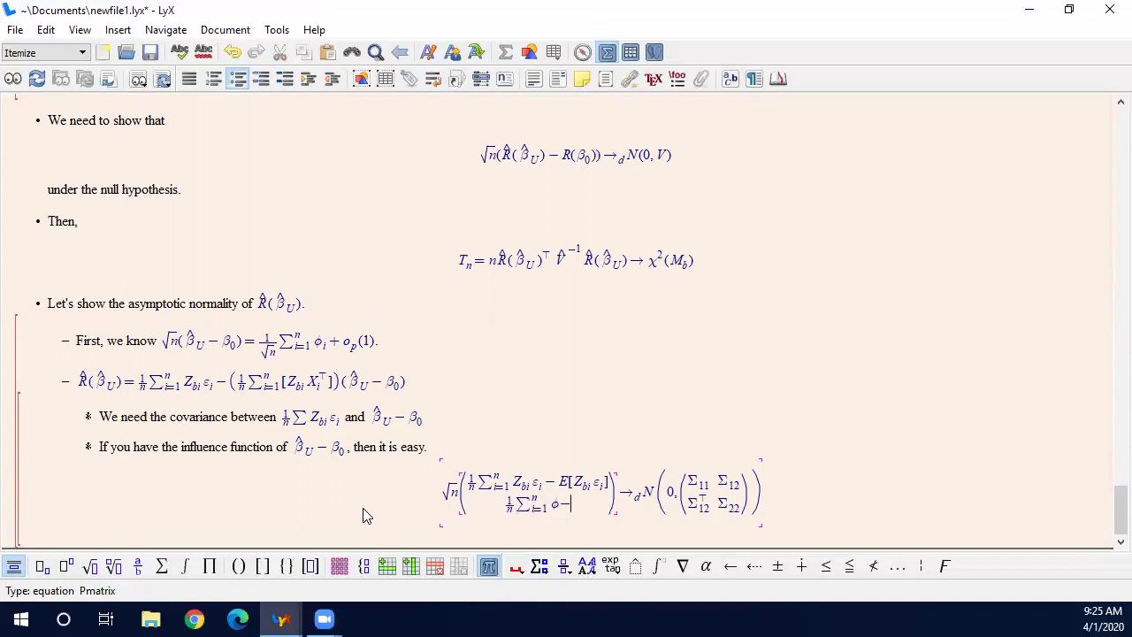
pyautogui.write('E[\\phi_i')
pyautogui.press('Right')
pyautogui.write(']')
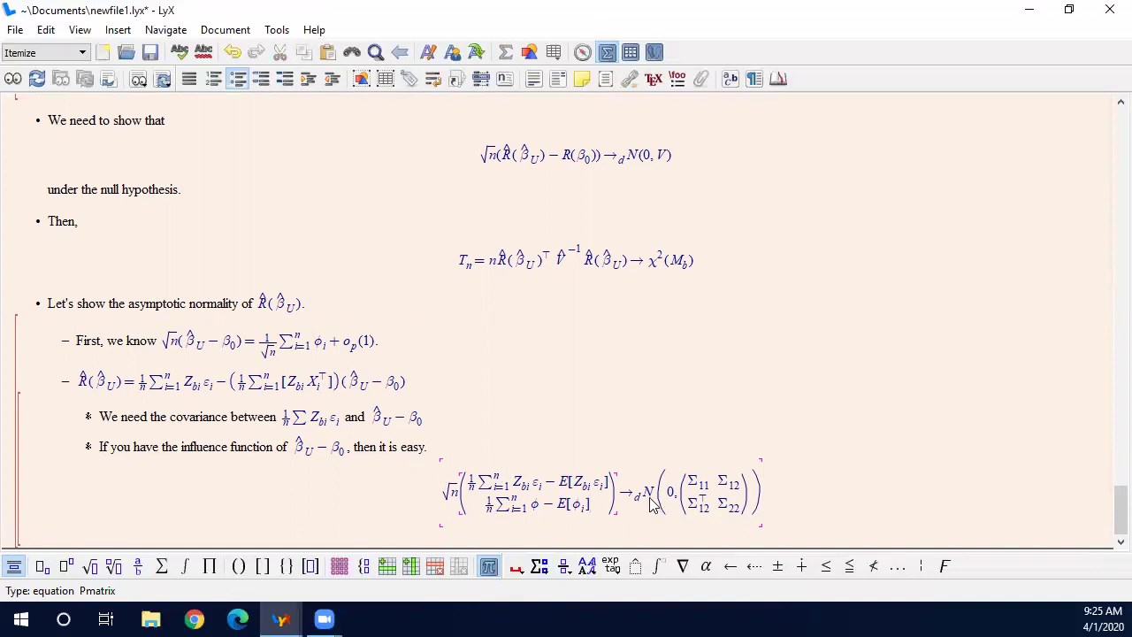
# - Put the trailing comma after the equation and start a new line below it
pyautogui.click(785, 514)
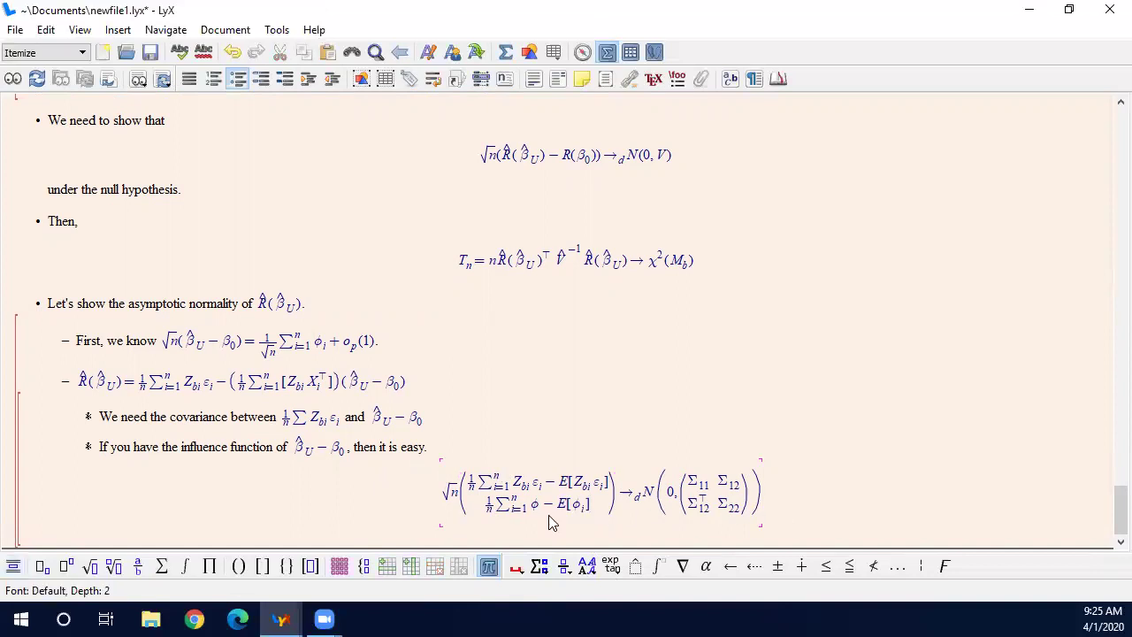
pyautogui.press('Return')
pyautogui.press('BackSpace')
pyautogui.press('BackSpace')
pyautogui.press('Left')
pyautogui.write(',')
pyautogui.press('Right')
pyautogui.press('Return')
# - Type 'where' followed by the inline formula Σ_11 = E[ε_i² Z_bi Z_biᵀ]
pyautogui.write('wher')
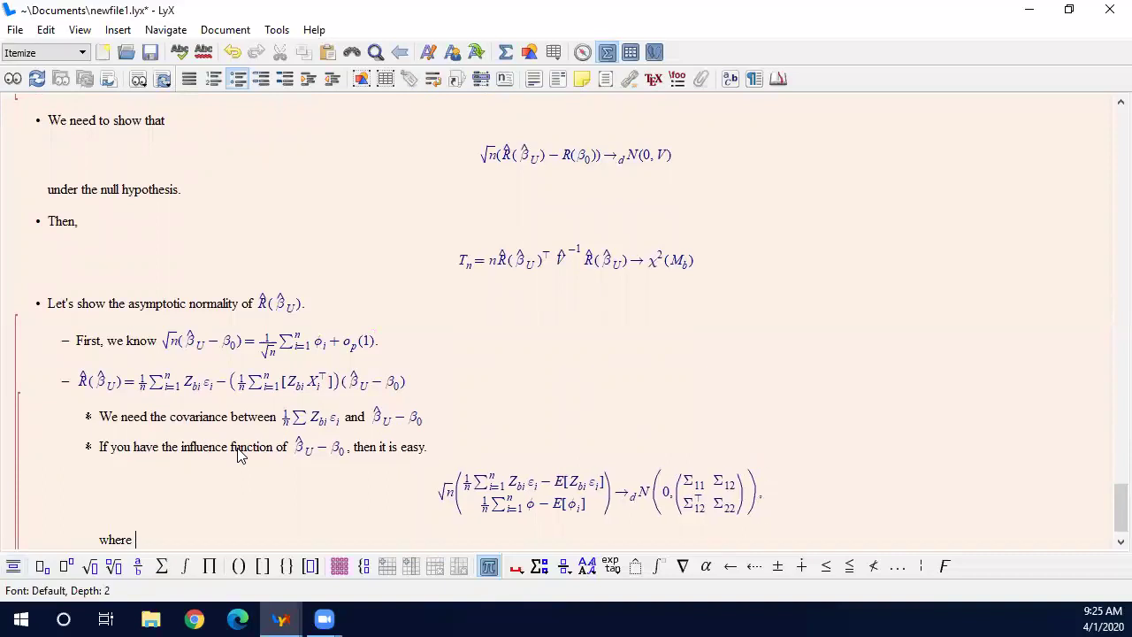
pyautogui.write('e')
pyautogui.hotkey('ctrl', 'm')
pyautogui.write('\\Sigma_11 = E')
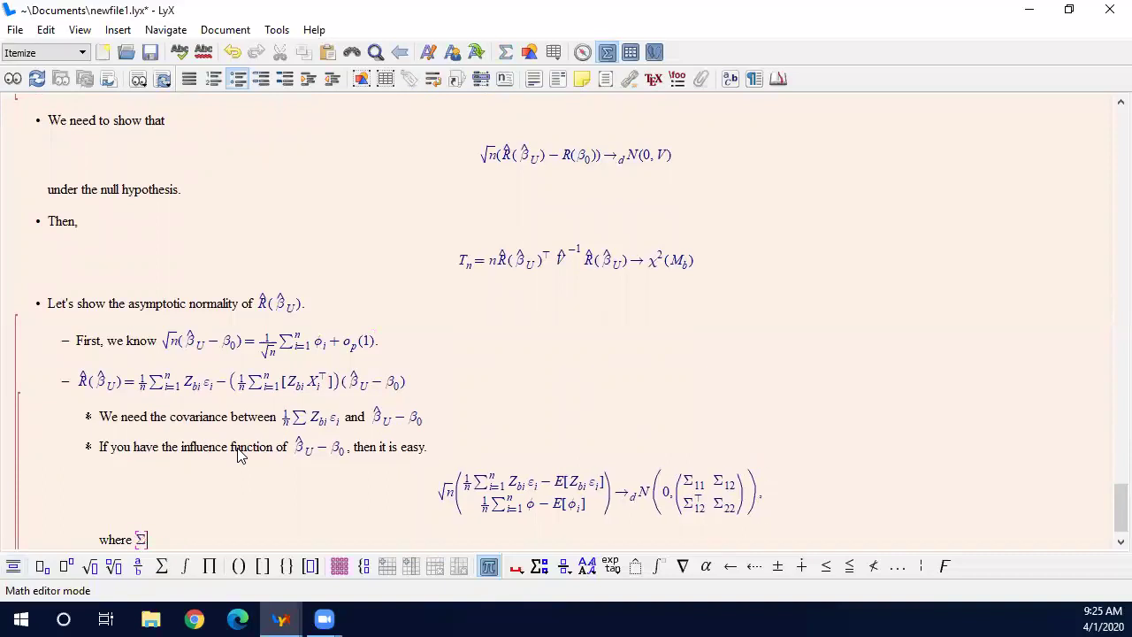
pyautogui.write('[\\varepsil')
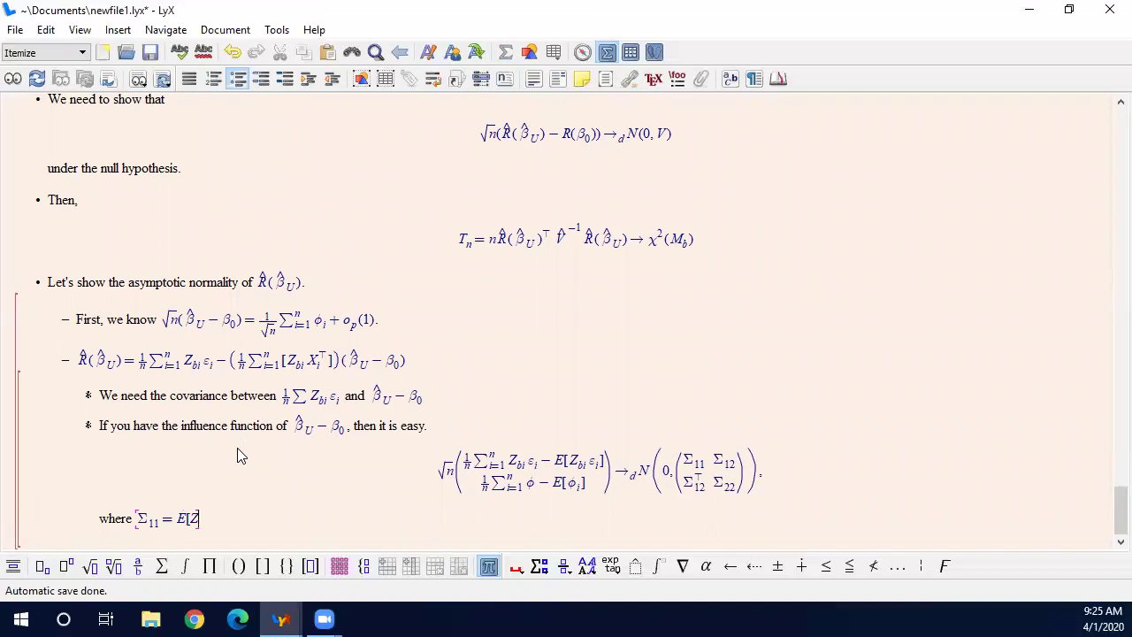
pyautogui.write('on _i')
pyautogui.press('BackSpace')
pyautogui.press('BackSpace')
pyautogui.write('\\varepsil')
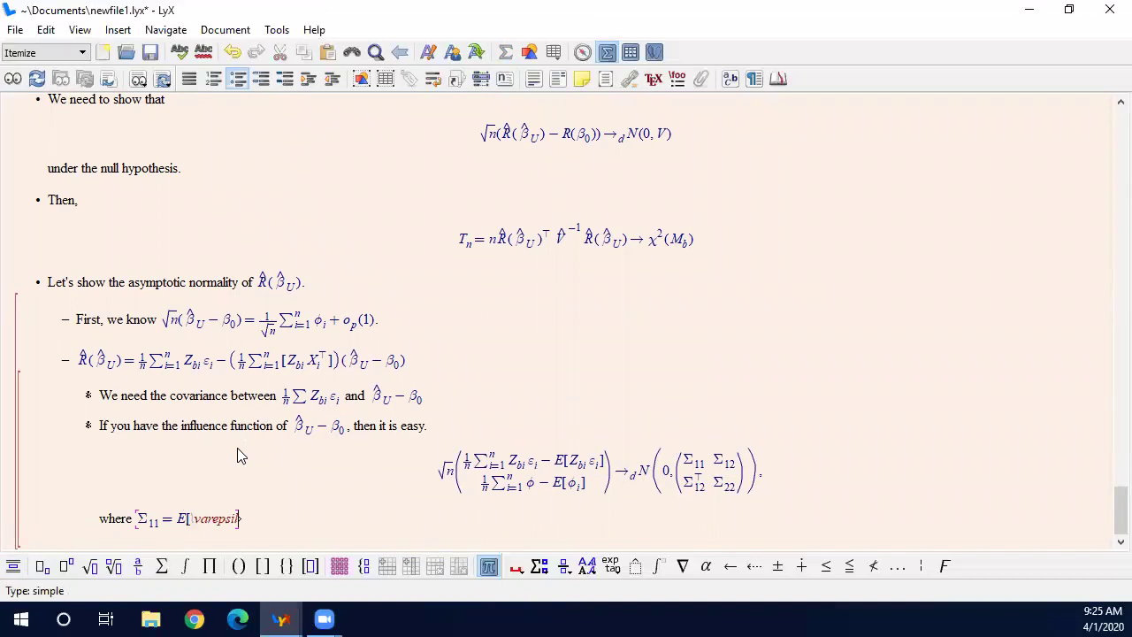
pyautogui.write('on _i^2Z_bi')
pyautogui.press('Right')
pyautogui.write('Z_bi')
pyautogui.write('^T')
pyautogui.press('Right')
pyautogui.press('Right')
# - Add the inline formula Σ_22 = avar(β̂_U)
pyautogui.hotkey('ctrl', 'm')
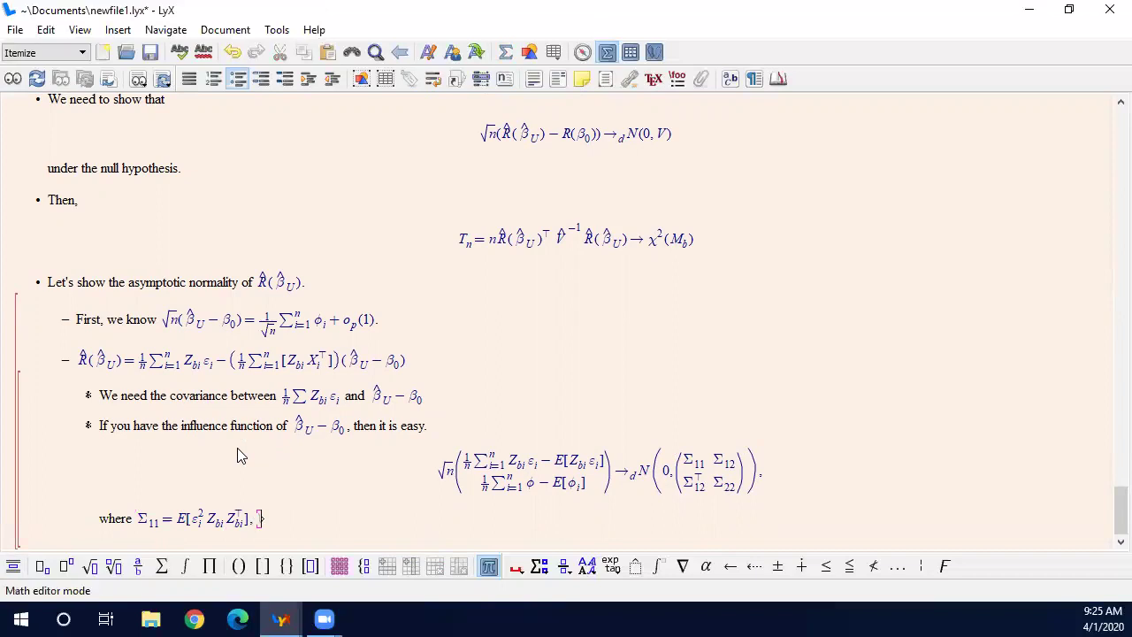
pyautogui.write('\\Sigma_{22}=avar(\\hat \\beta_U')
pyautogui.press('Right')
pyautogui.write(')')
pyautogui.press('Right')
# - Type 'and' with the inline formula Σ_12 = E[ε_i Z_bi φ_i], ending with a period
pyautogui.write('and')
pyautogui.hotkey('ctrl', 'm')
pyautogui.write('\\Sigma_')
pyautogui.write('12 =E')
pyautogui.write('[\\varepsilon_i')
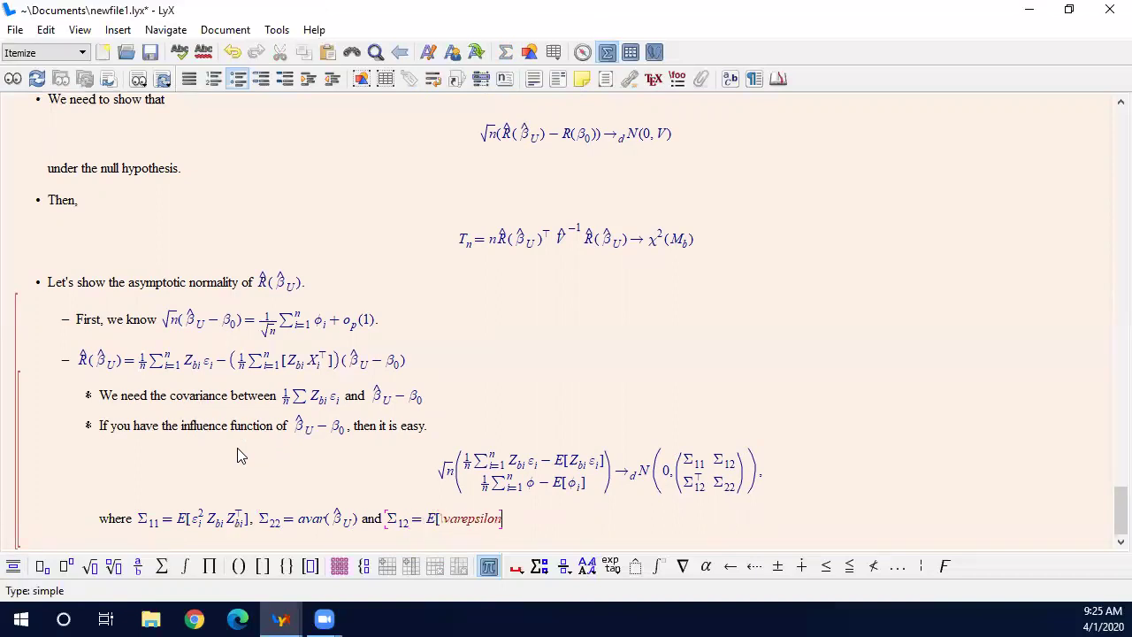
pyautogui.press('Right')
pyautogui.write('Z_bi')
pyautogui.press('Right')
pyautogui.write('\\')
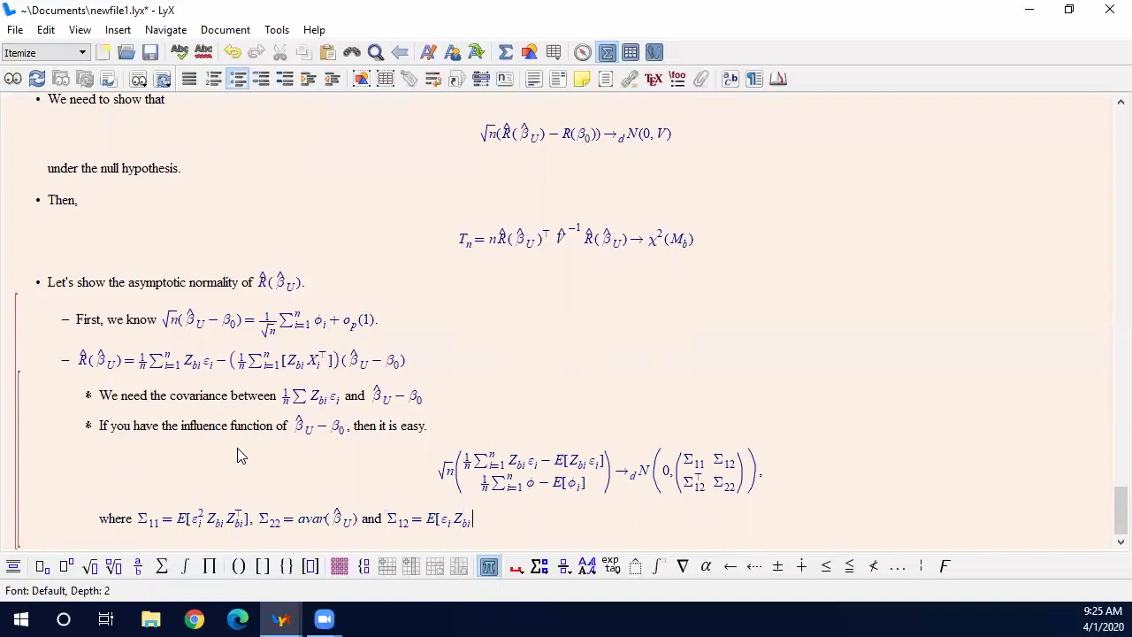
pyautogui.write('phi_i')
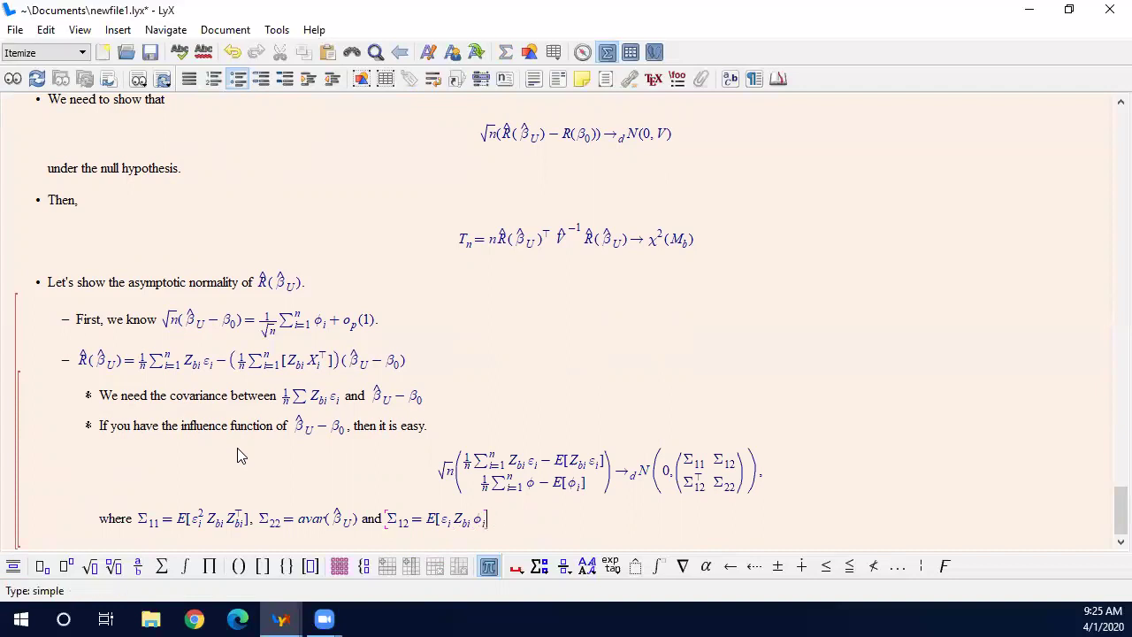
pyautogui.press('Right')
pyautogui.write('.')
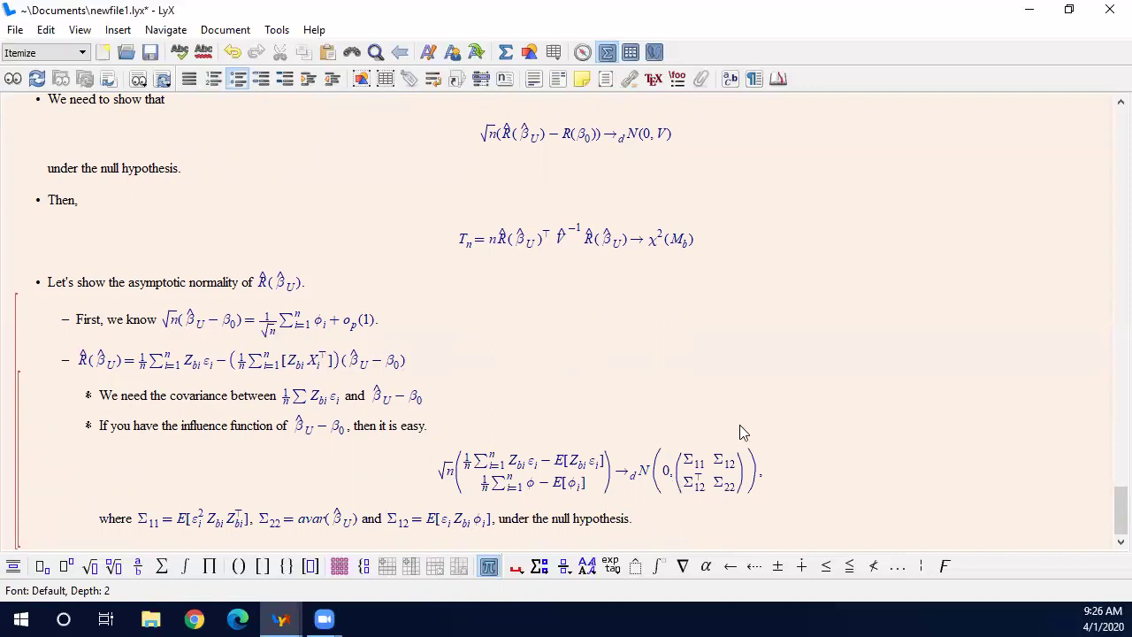
# - Start a 'Then' sub-item with a displayed formula beginning var(R̂
pyautogui.click(642, 523)
pyautogui.press('Return')
pyautogui.press('Return')
pyautogui.write('Then')
pyautogui.hotkey('ctrl', 'shift', 'm')
pyautogui.write('var(')
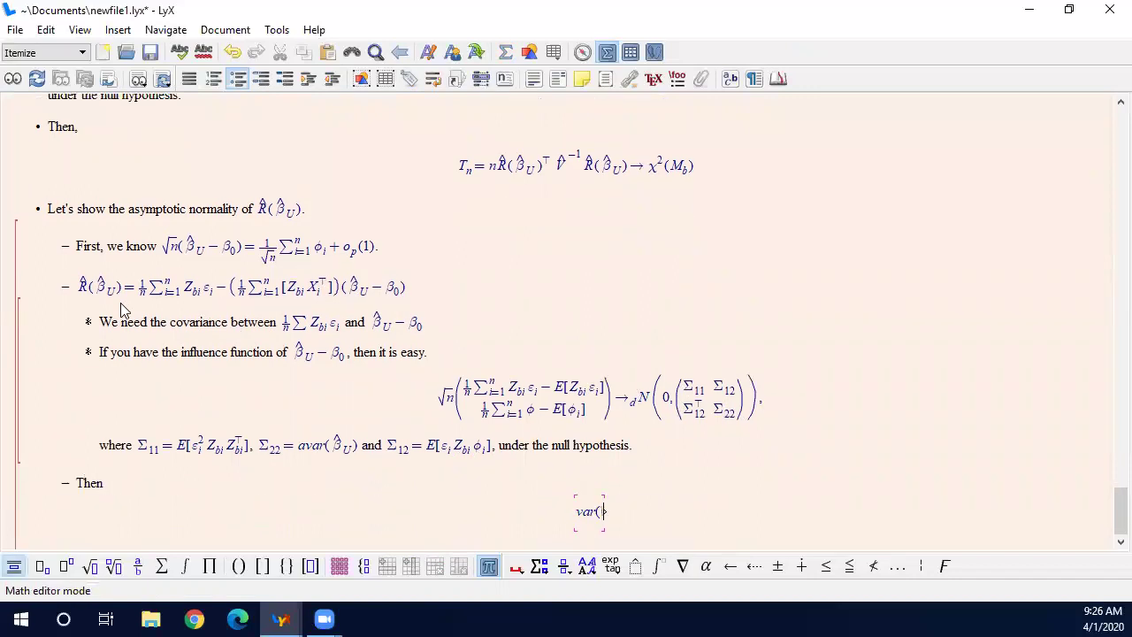
pyautogui.write('\\hat R')
pyautogui.press('BackSpace')
pyautogui.write('R')
pyautogui.press('Right')
# - Complete the left side as V = var(R̂(β̂_U)) =
pyautogui.write('(\\hat \\beta')
pyautogui.press('Right')
pyautogui.write('_U')
pyautogui.press('Right')
pyautogui.write(')=')
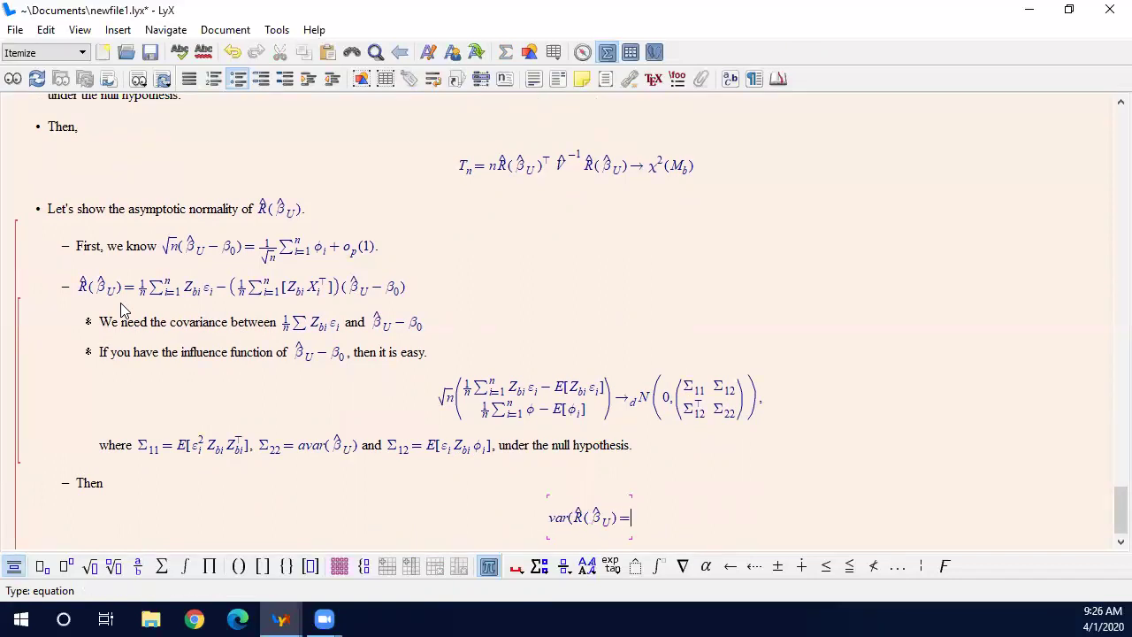
pyautogui.press('Left')
pyautogui.write(')')
pyautogui.press('Left')
pyautogui.press('Left')
pyautogui.press('Left')
pyautogui.press('Left')
pyautogui.press('Left')
pyautogui.press('Left')
pyautogui.press('Left')
pyautogui.press('Left')
pyautogui.press('Left')
pyautogui.press('Left')
pyautogui.press('Left')
pyautogui.press('Left')
pyautogui.press('Left')
pyautogui.press('Left')
pyautogui.write('V=')
pyautogui.press('Right')
pyautogui.press('Right')
pyautogui.press('Right')
pyautogui.press('Right')
pyautogui.press('Right')
pyautogui.press('Right')
pyautogui.press('Right')
pyautogui.press('Right')
pyautogui.press('Right')
pyautogui.press('Right')
pyautogui.press('Right')
pyautogui.press('Right')
pyautogui.press('Right')
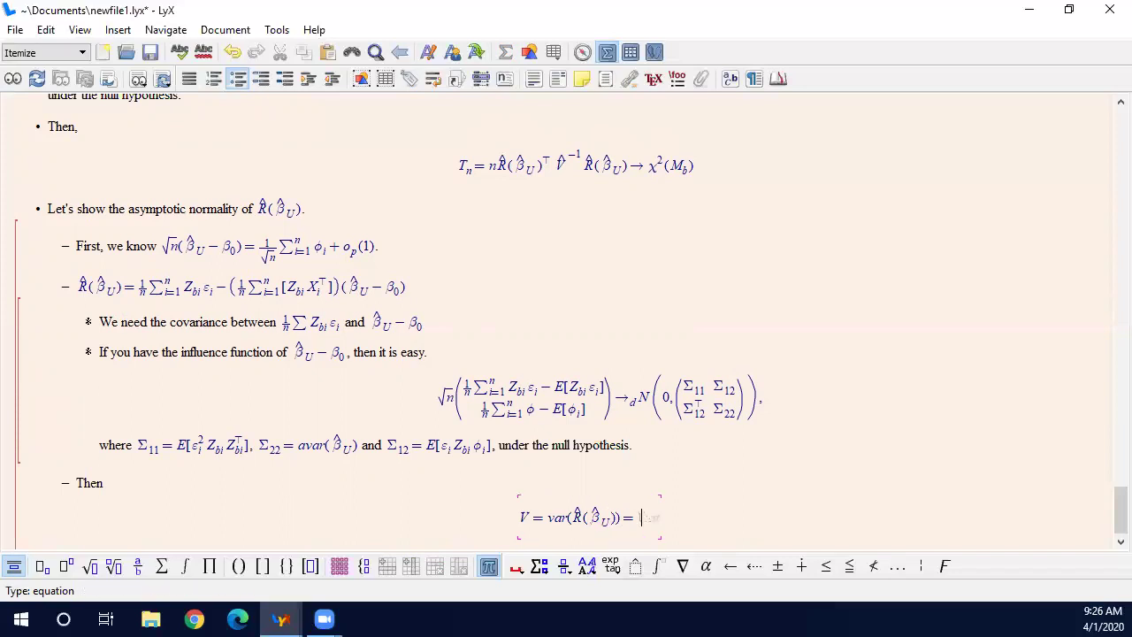
# - Append Σ_11 + E[Z_bi X_iᵀ]Σ_22 to the right-hand side
pyautogui.write('\\Sigma_11')
pyautogui.press('Right')
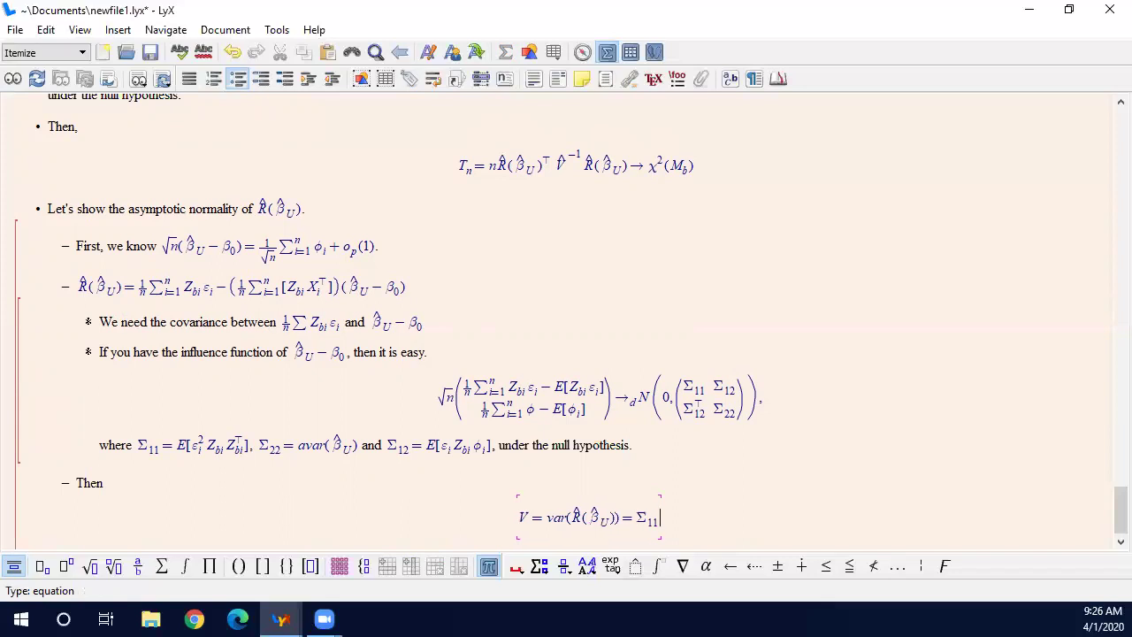
pyautogui.write('+ ')
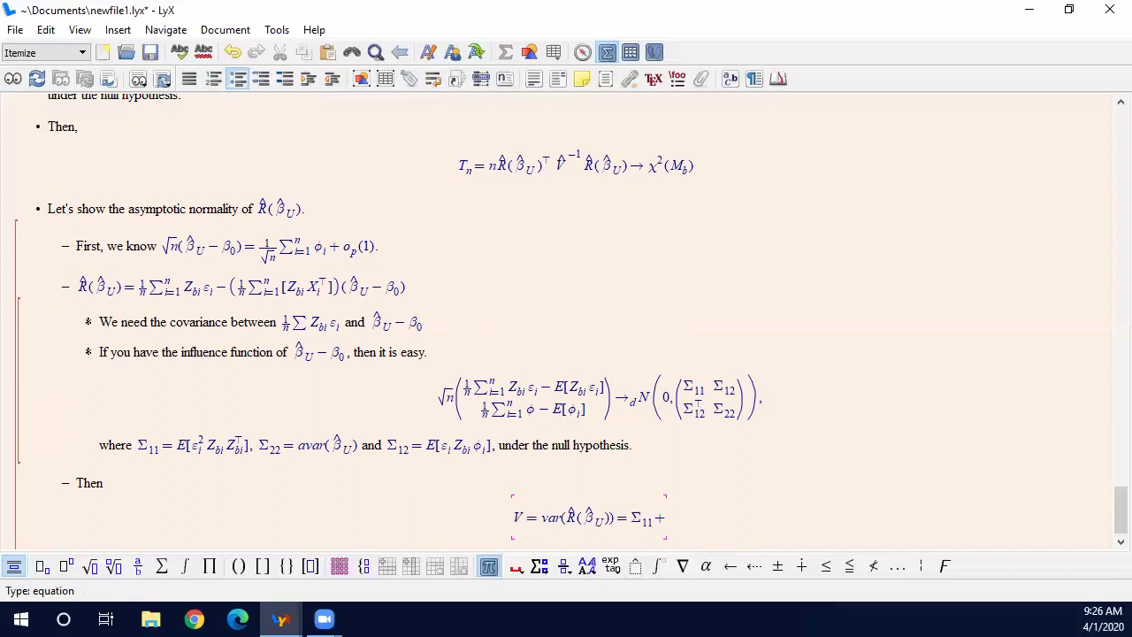
pyautogui.write('E[Z_bi')
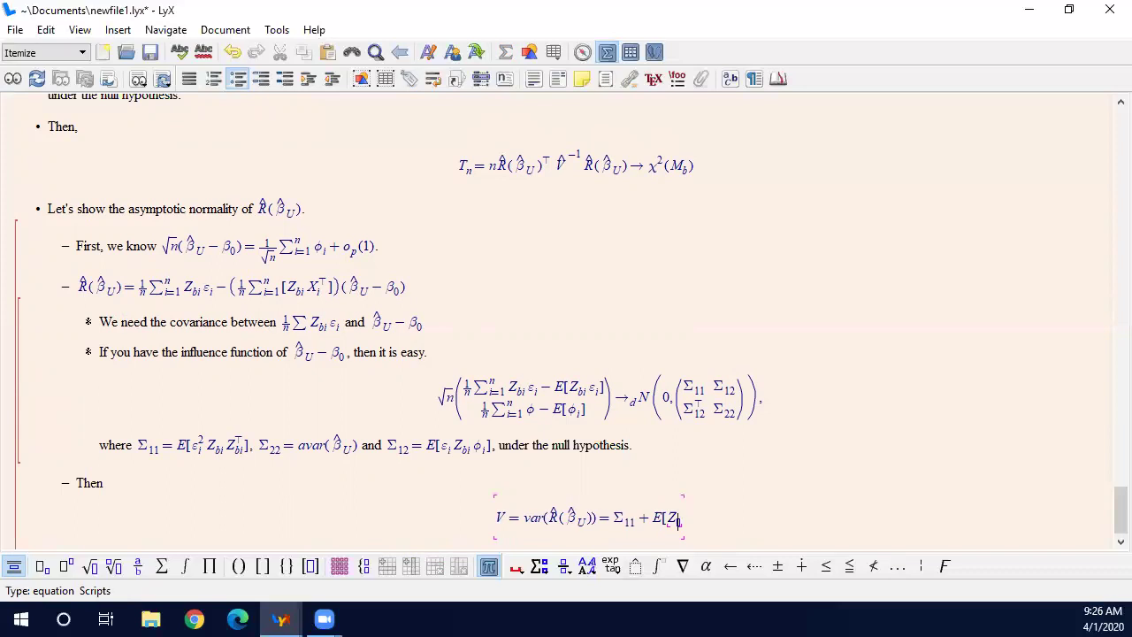
pyautogui.press('Right')
pyautogui.write('X_i')
pyautogui.press('Right')
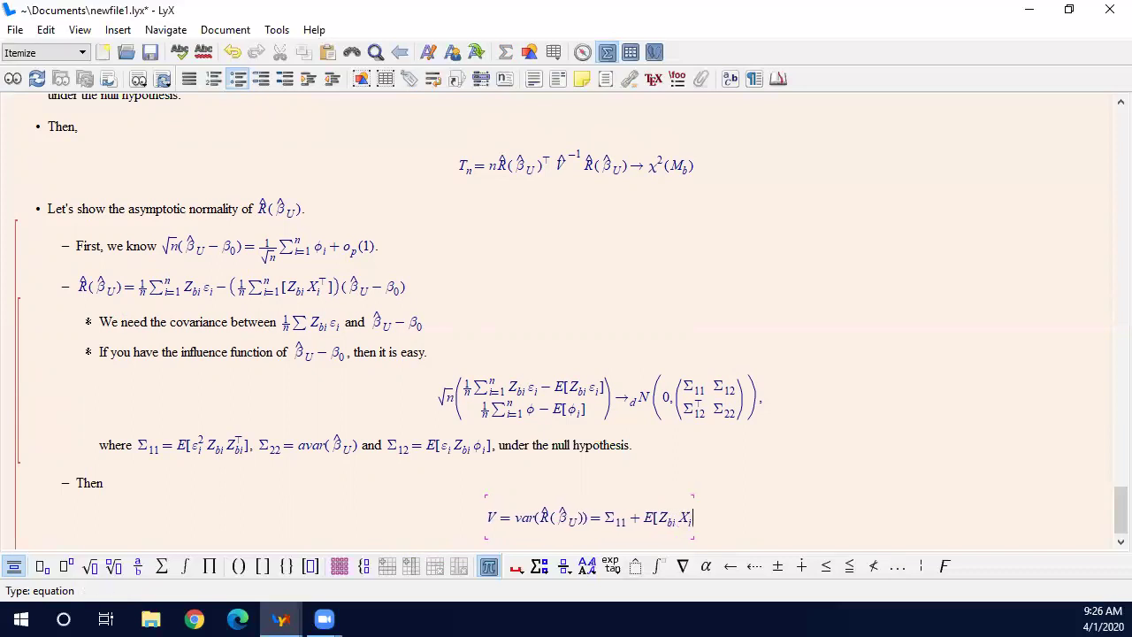
pyautogui.write('^T')
pyautogui.press('Right')
pyautogui.write(']\\S')
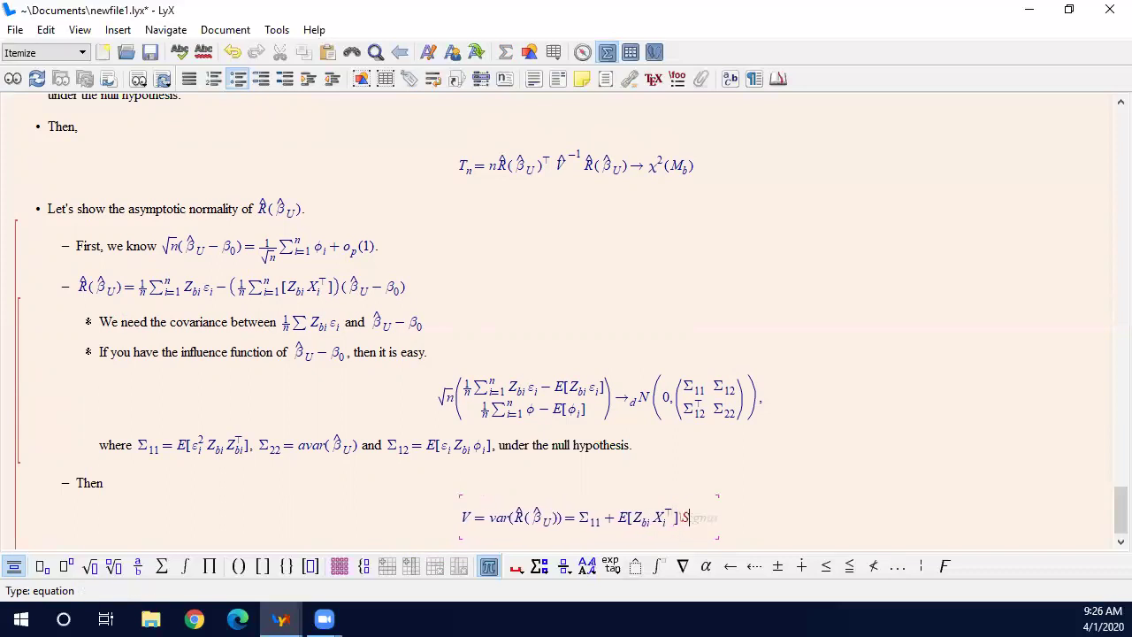
pyautogui.write('igma_22')
pyautogui.press('Right')
# - Append E[X_i Z_biᵀ] to the right-hand side, removing stray typos and trailing signs
pyautogui.write('Ep')
pyautogui.press('BackSpace')
pyautogui.write('[Z_')
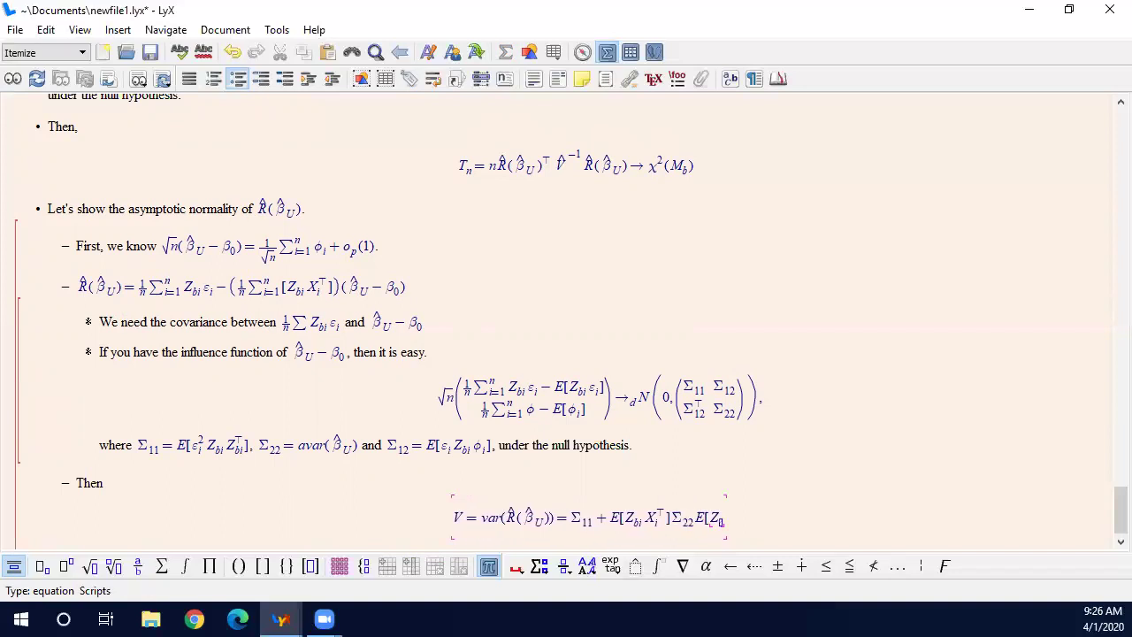
pyautogui.press('BackSpace')
pyautogui.press('BackSpace')
pyautogui.write('X_i')
pyautogui.press('Right')
pyautogui.write('Z_bi^')
pyautogui.write('\top')
pyautogui.press('Right')
pyautogui.write(']')
pyautogui.write('-')
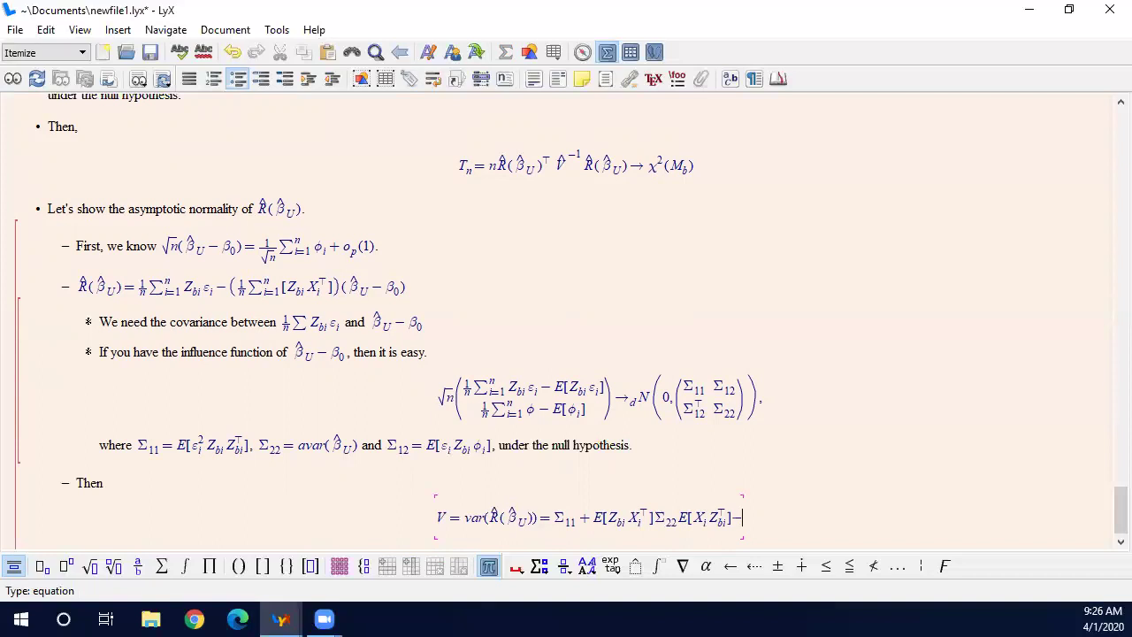
pyautogui.press('BackSpace')
pyautogui.write('+')
pyautogui.press('BackSpace')
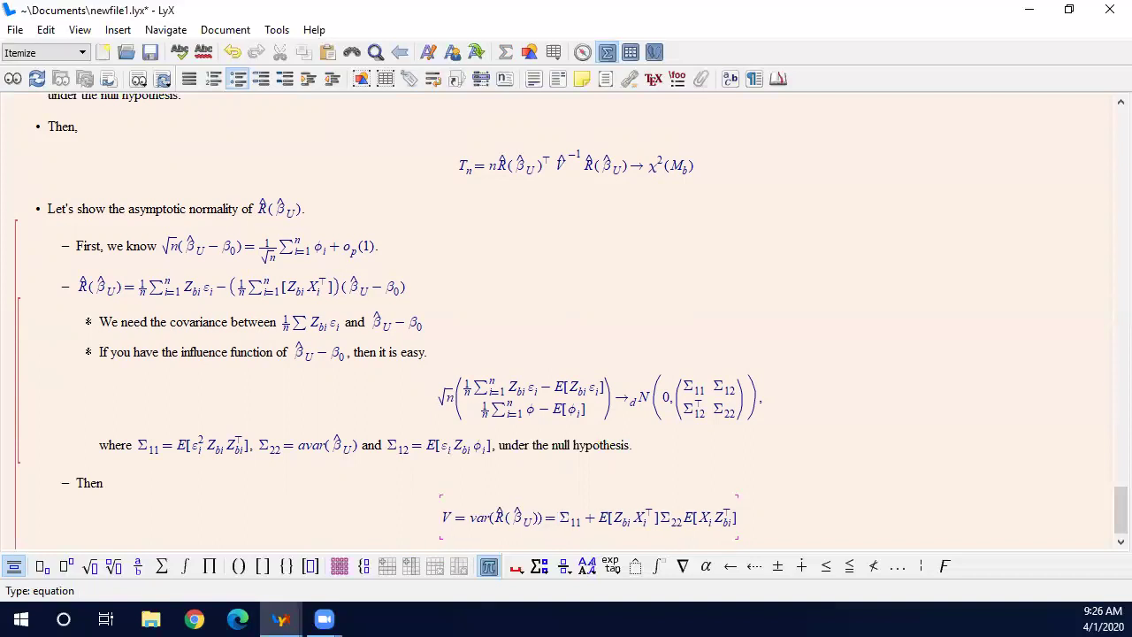
# - Append − 2 × E[ε_i Z_bi φ_i]E[X_i Z_biᵀ] and a closing period to the V equation
pyautogui.click(250, 290)
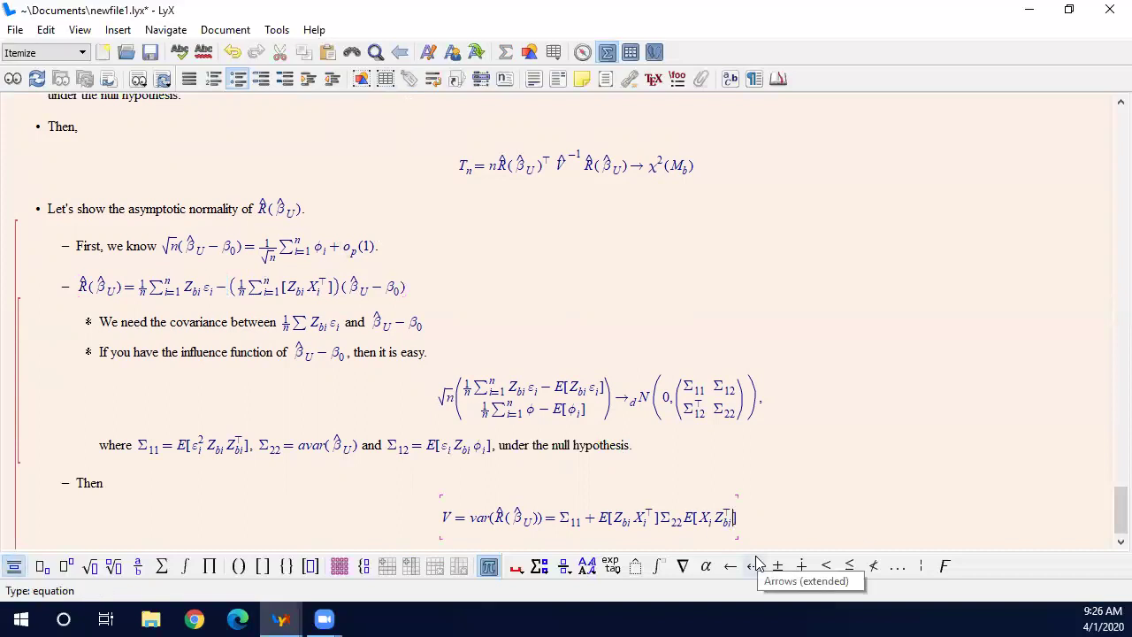
pyautogui.write('-2')
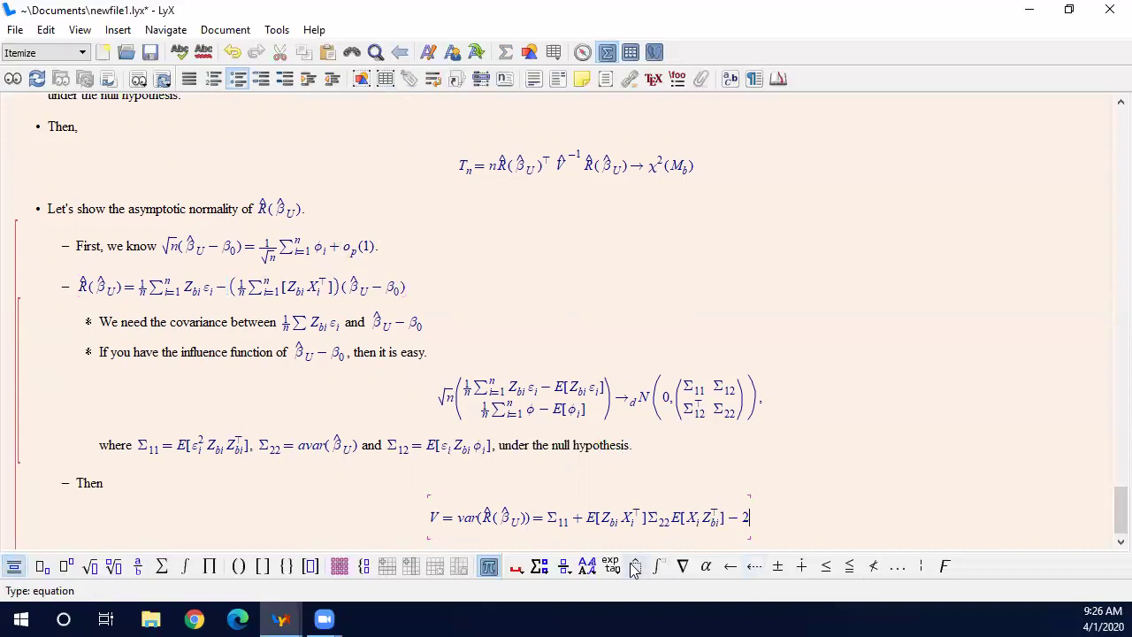
pyautogui.write('\times E')
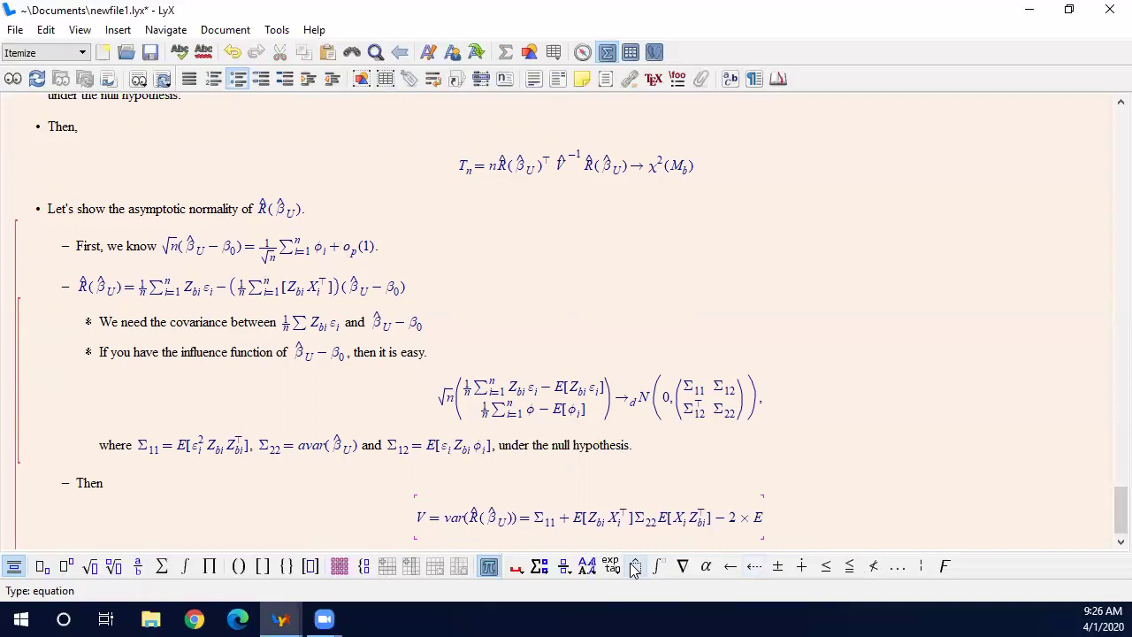
pyautogui.write('[\\varepsilo')
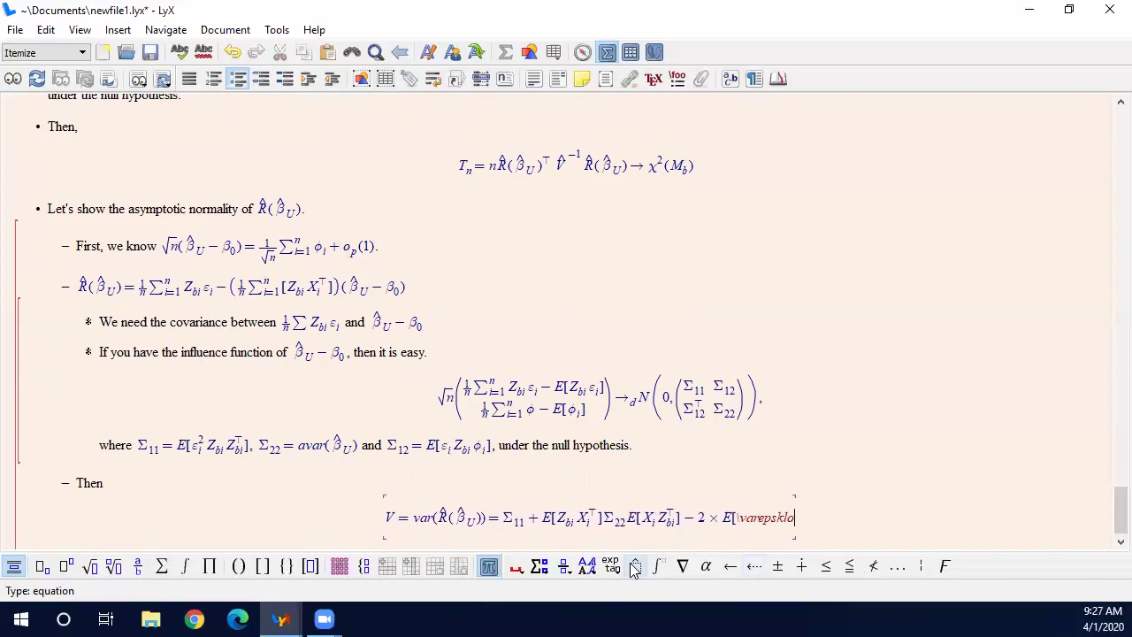
pyautogui.write('n_i')
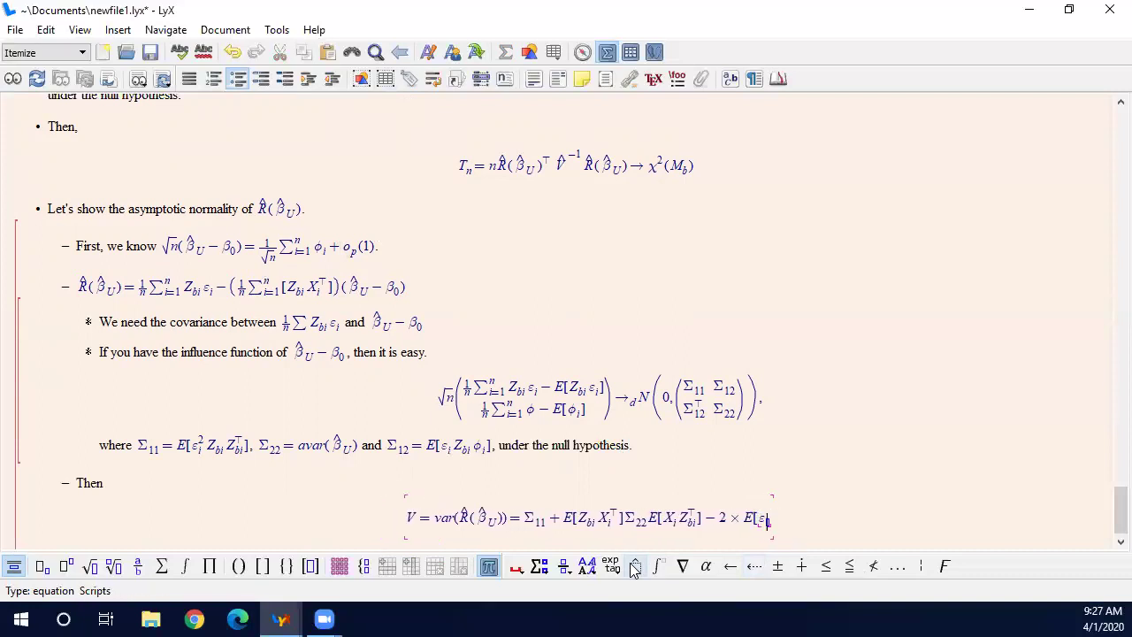
pyautogui.press('Right')
pyautogui.write('Z_bi')
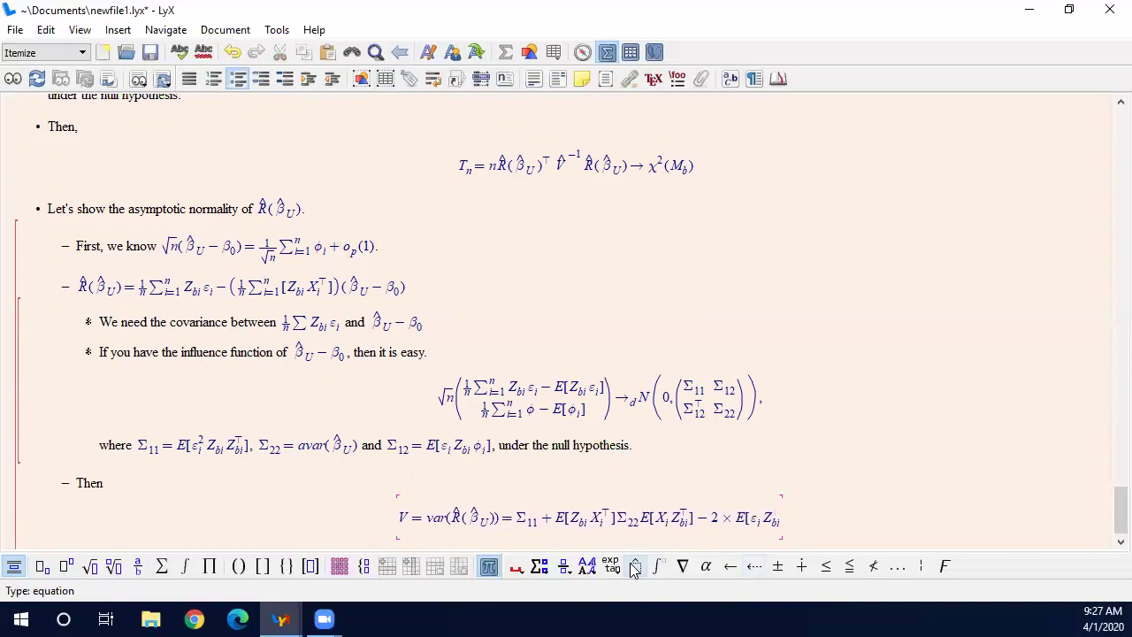
pyautogui.press('Right')
pyautogui.write('\\phi_')
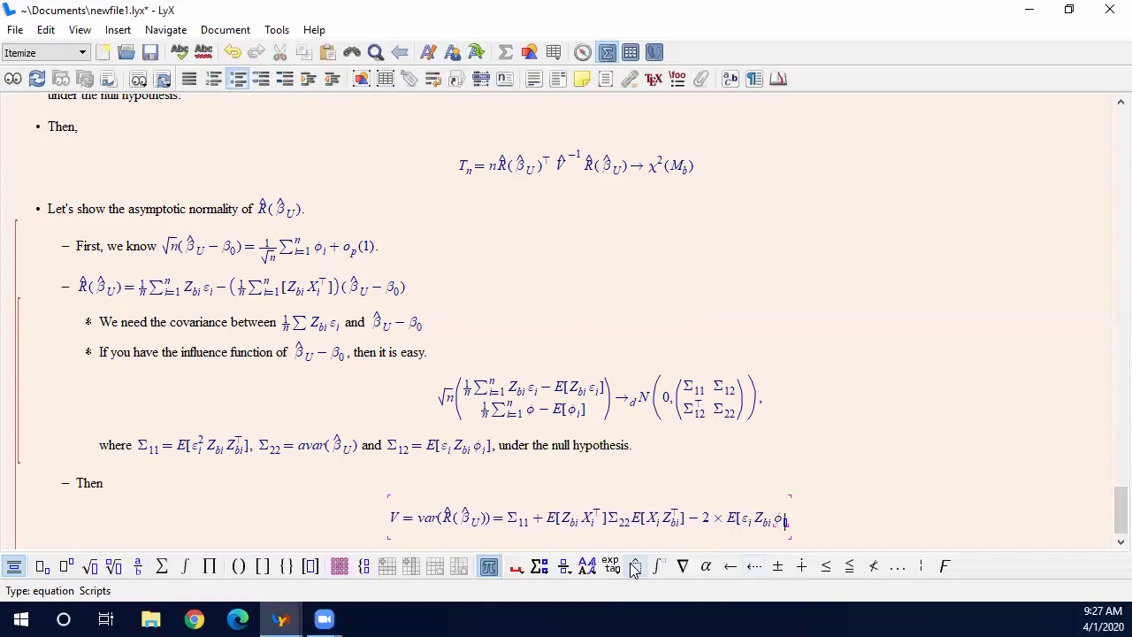
pyautogui.write('i')
pyautogui.press('Right')
pyautogui.write(']E[')
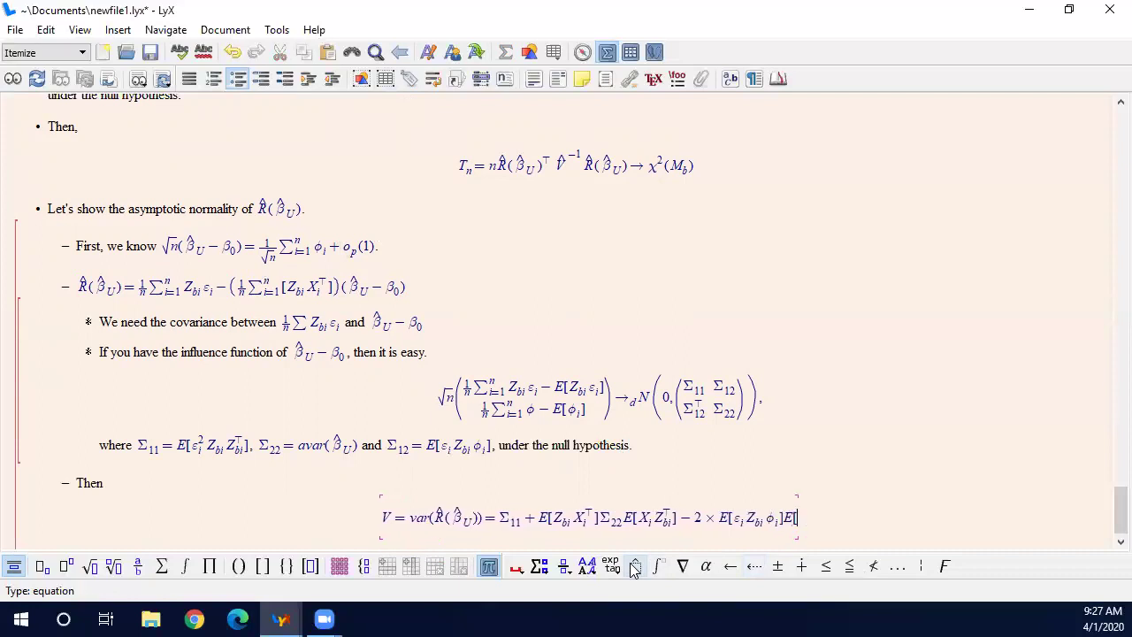
pyautogui.write('X_i')
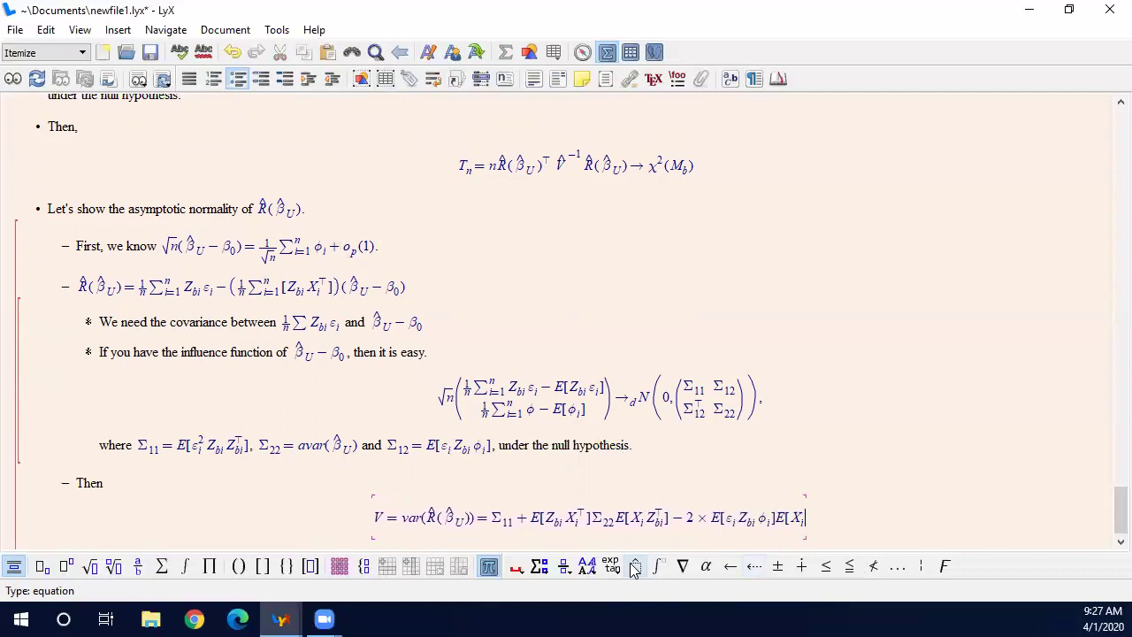
pyautogui.press('Right')
pyautogui.write('Z_bi^\top')
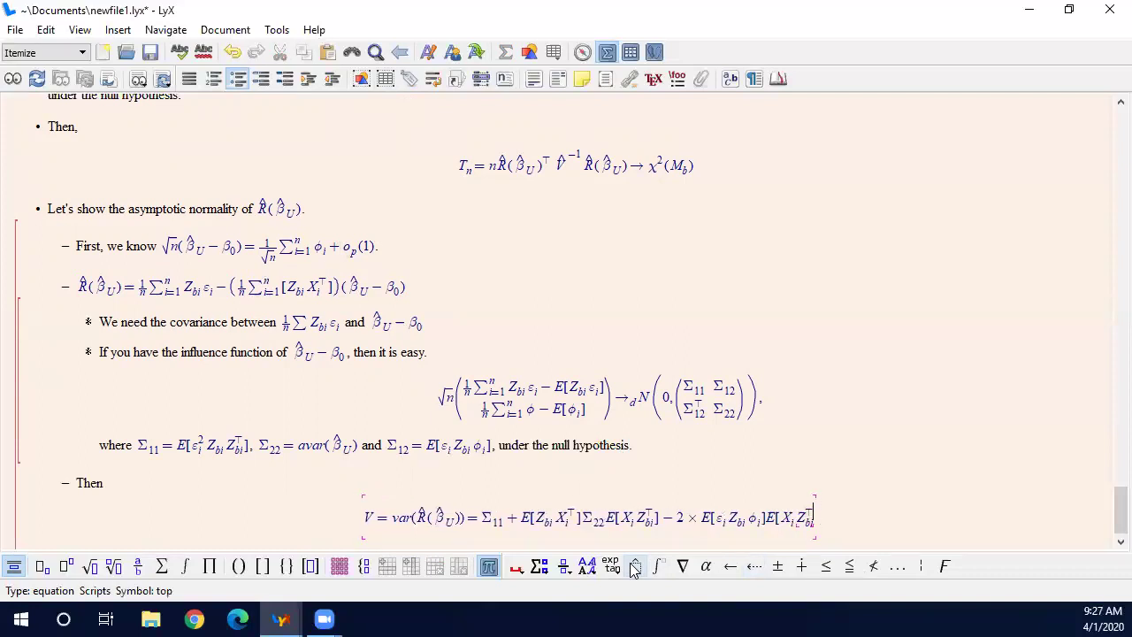
pyautogui.press('space')
pyautogui.press('Right')
pyautogui.write('].')
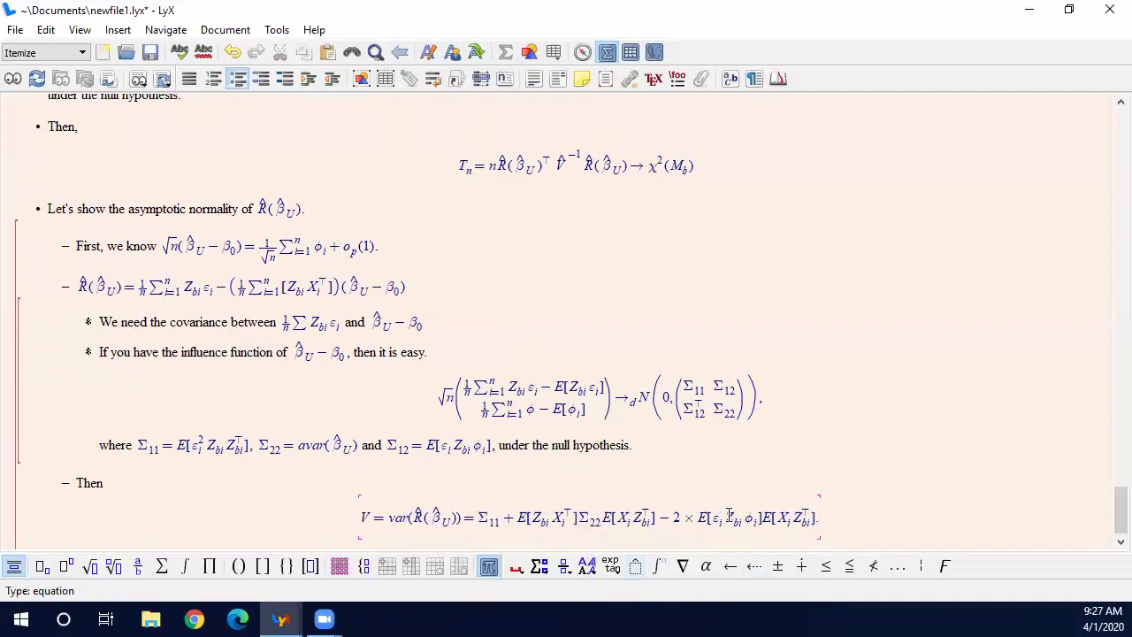
# - Replace the E[ε_i Z_bi φ_i] term with Σ_12
pyautogui.click(704, 522)
pyautogui.hotkey('shift', 'Right')
pyautogui.hotkey('shift', 'Right')
pyautogui.hotkey('shift', 'Right')
pyautogui.hotkey('shift', 'Left')
pyautogui.hotkey('shift', 'Left')
pyautogui.press('BackSpace')
pyautogui.write('\\Sigma')
pyautogui.write('_12')
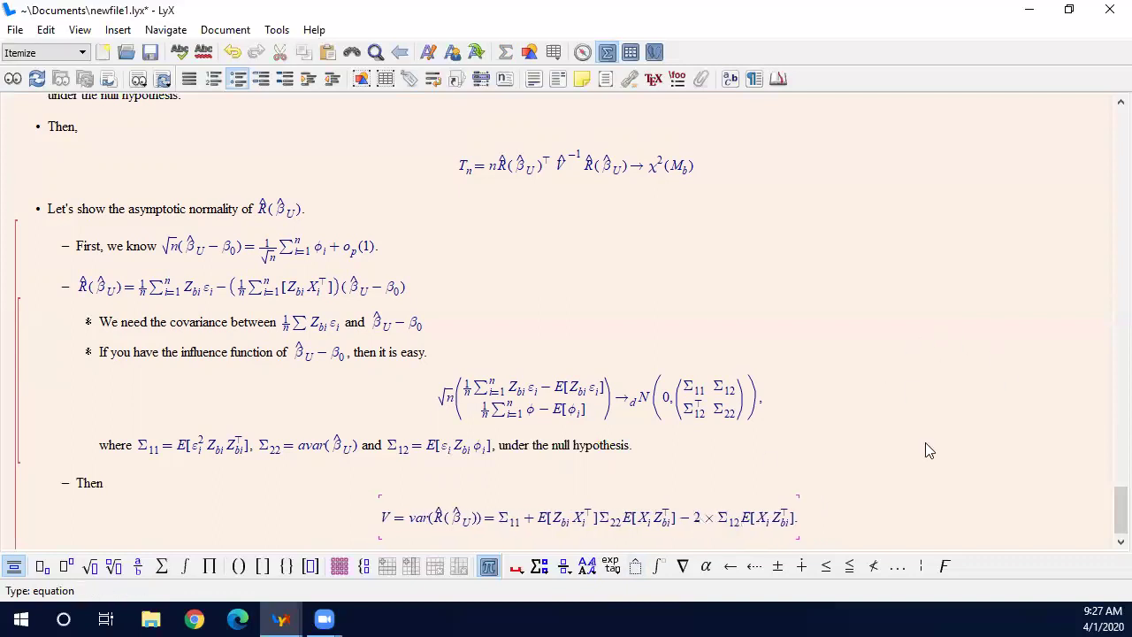
pyautogui.press('End')
pyautogui.moveTo(342, 288); pyautogui.dragTo(237, 293)
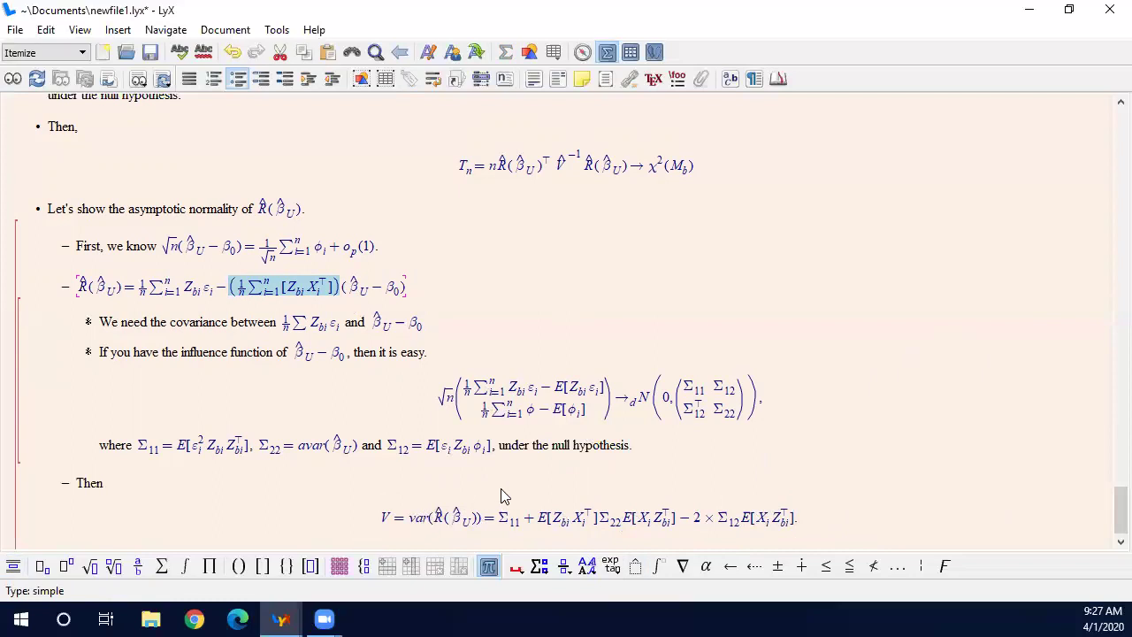
pyautogui.click(319, 249)
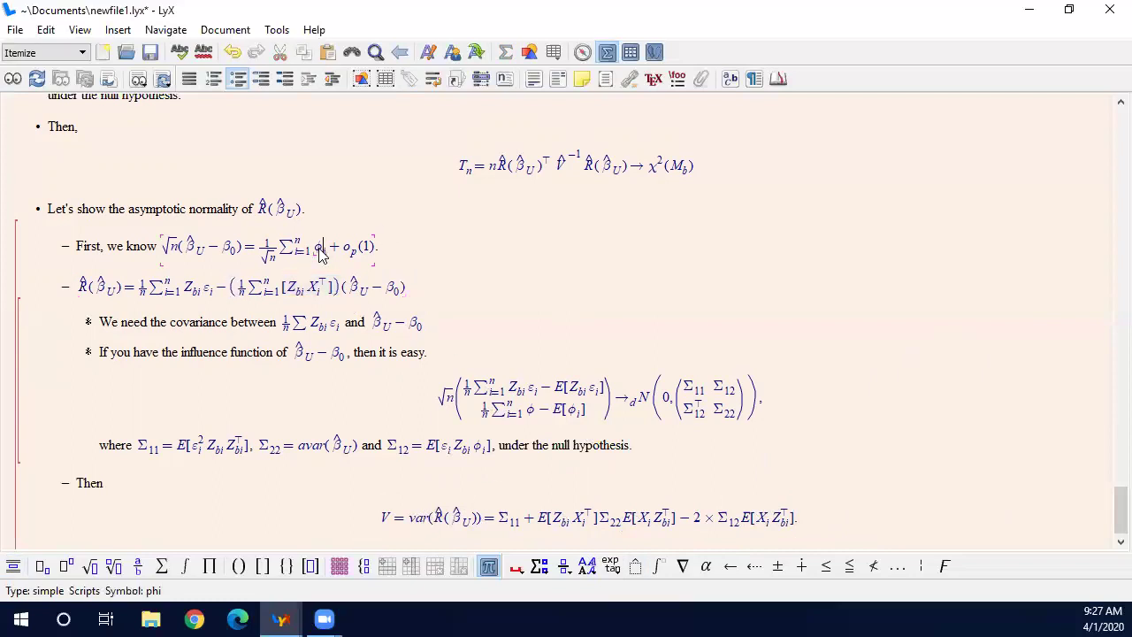
pyautogui.moveTo(319, 251); pyautogui.dragTo(330, 252)
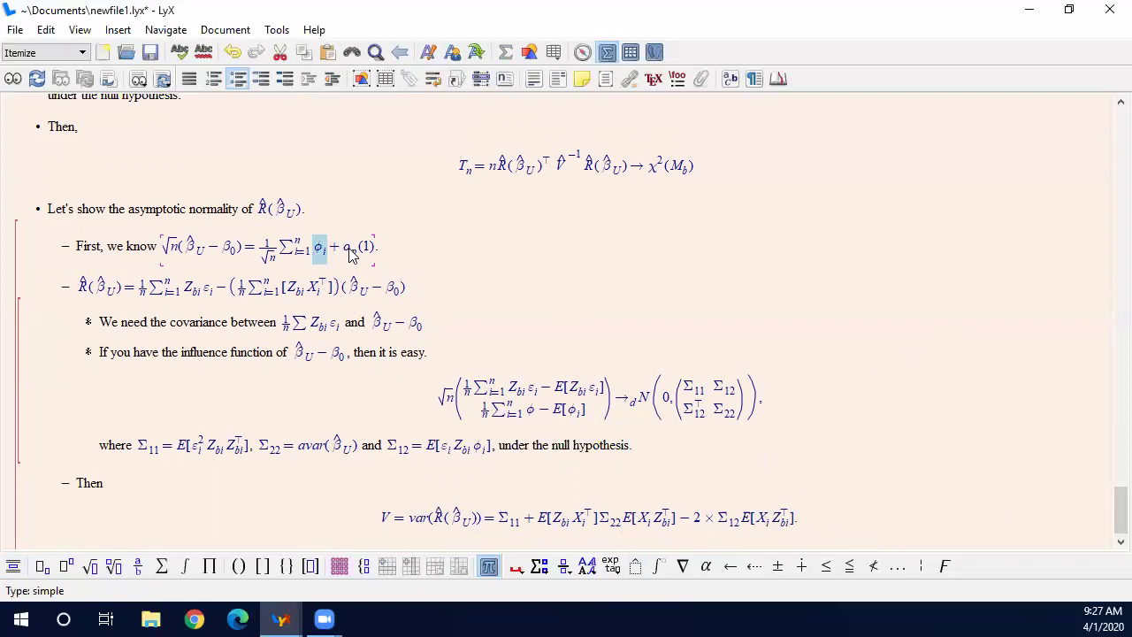
pyautogui.click(334, 254)
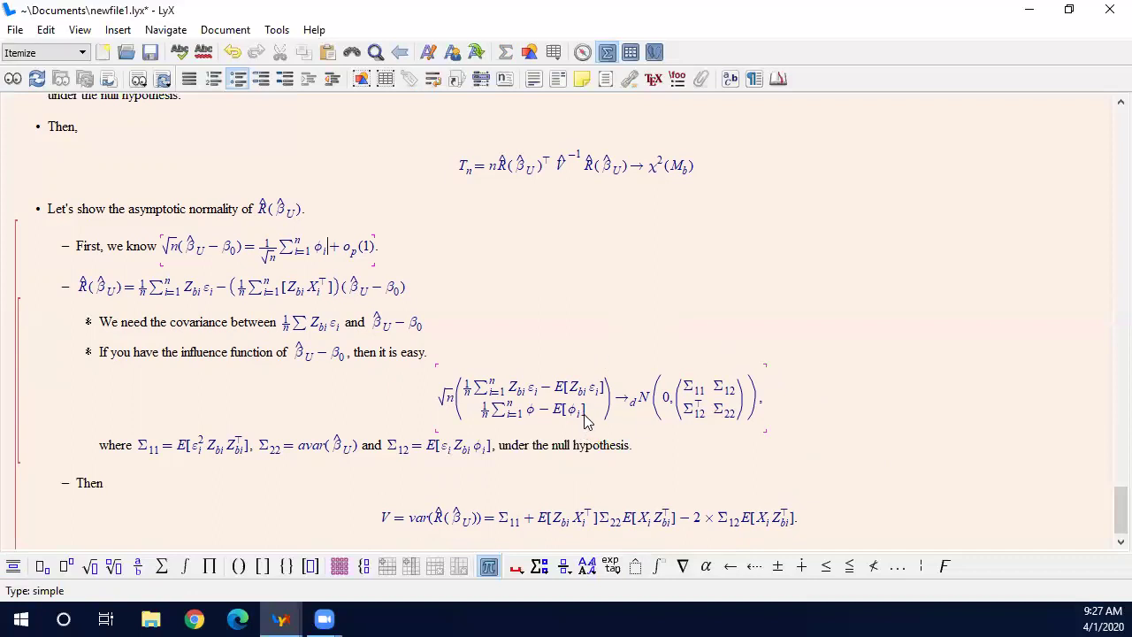
pyautogui.scroll(-1, 619, 433)
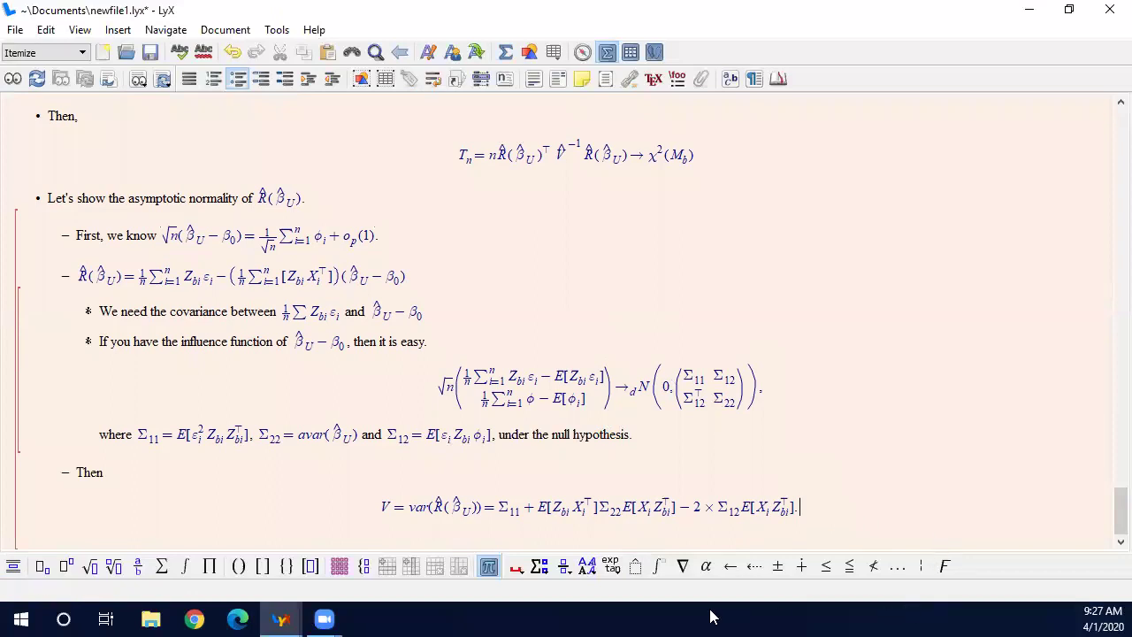
pyautogui.press('Right')
pyautogui.doubleClick(385, 508)
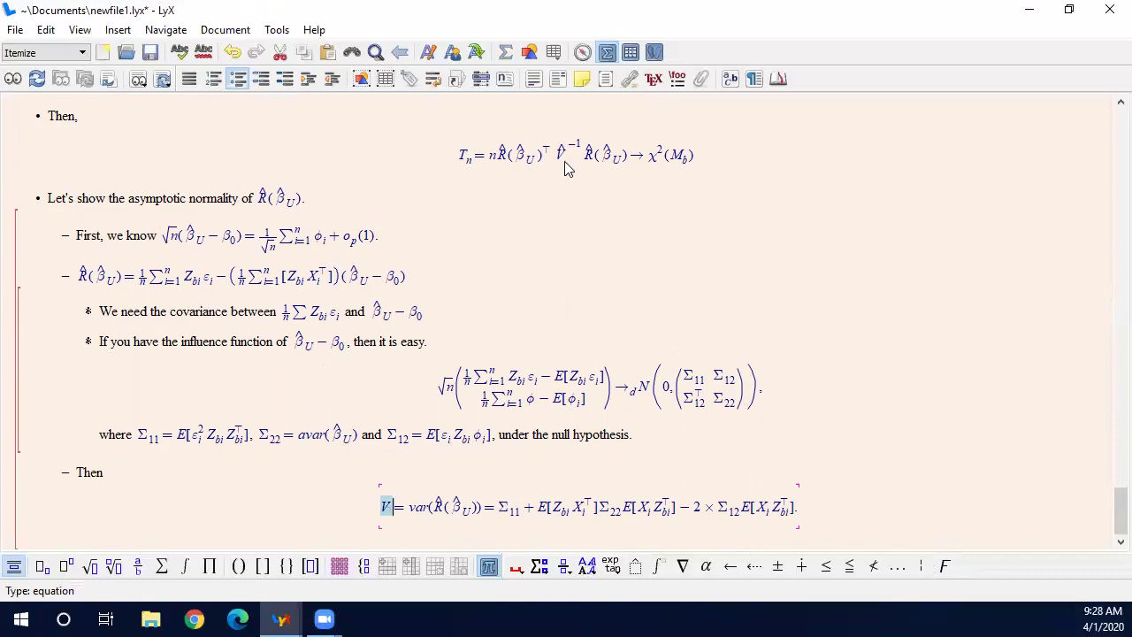
pyautogui.moveTo(457, 156); pyautogui.dragTo(659, 182)
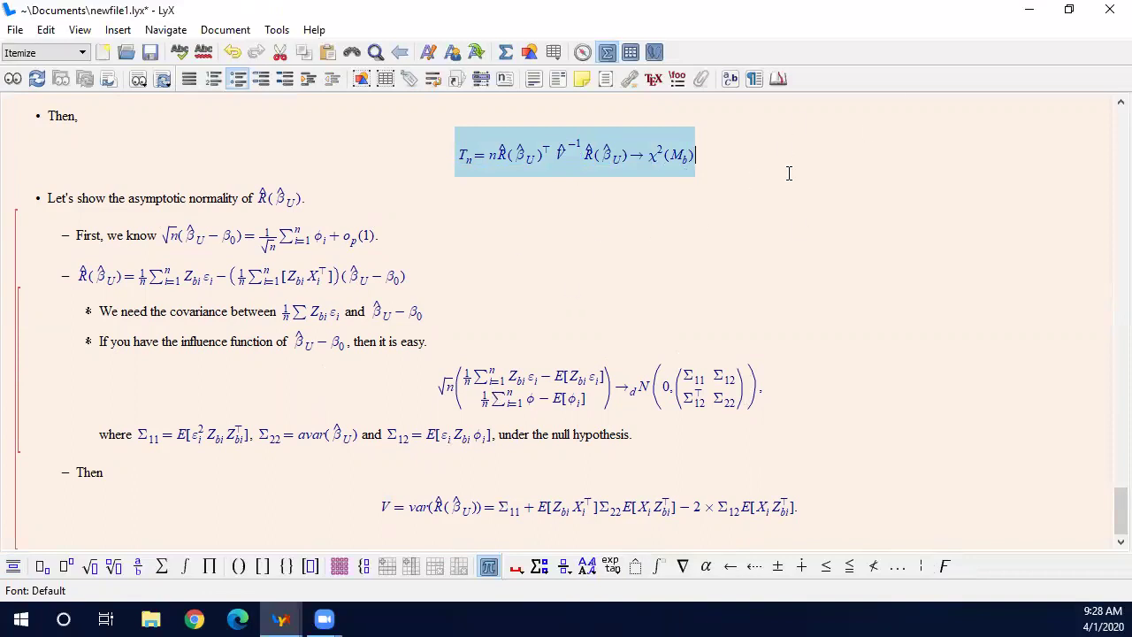
pyautogui.click(856, 494)
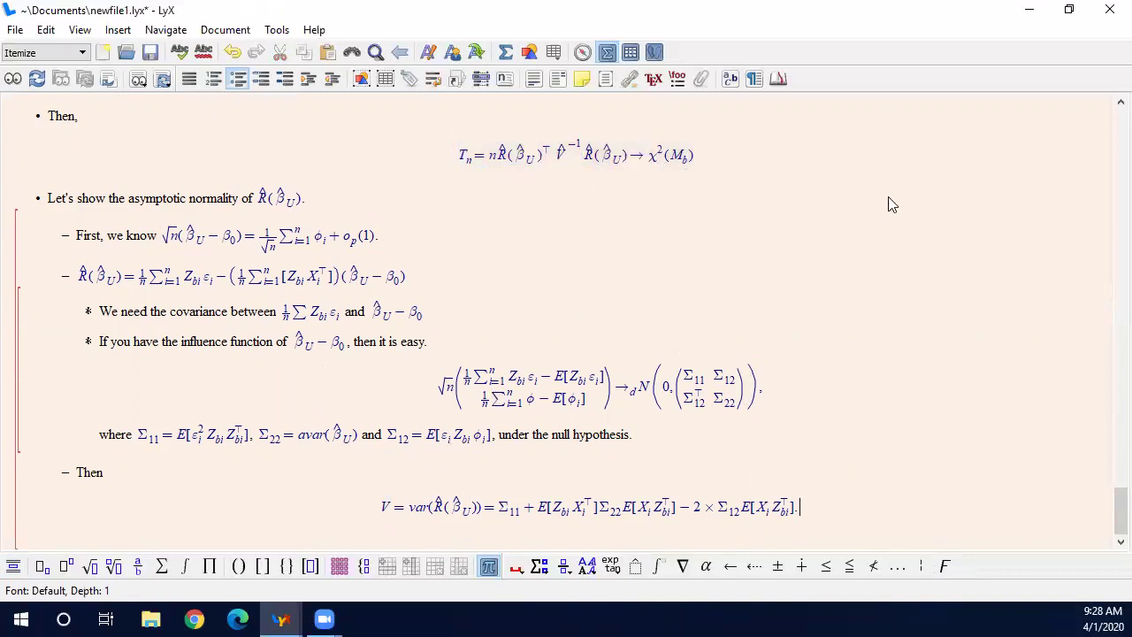